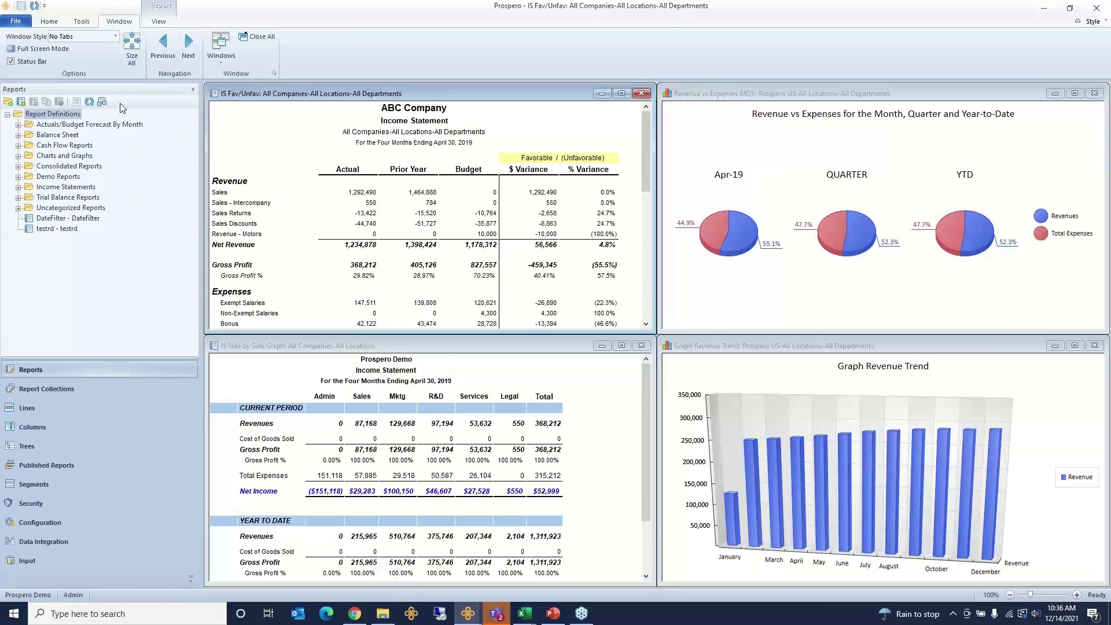
Review the available window styles and the list of open report windows without changing anything
{"action": "left_click", "coordinate": [116, 37]}
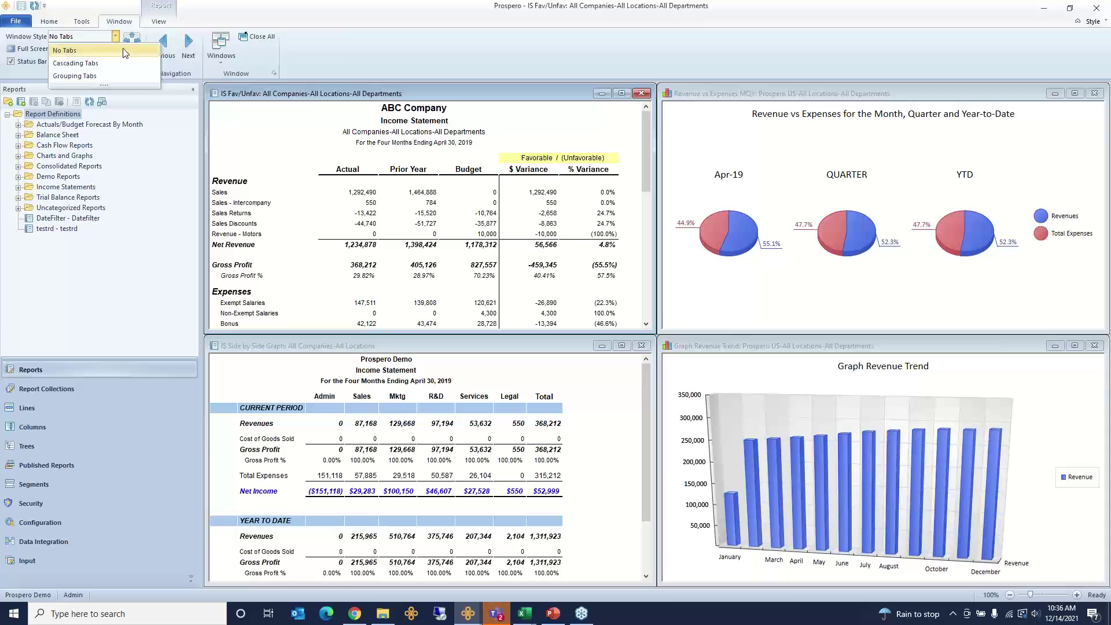
{"action": "left_click", "coordinate": [275, 73]}
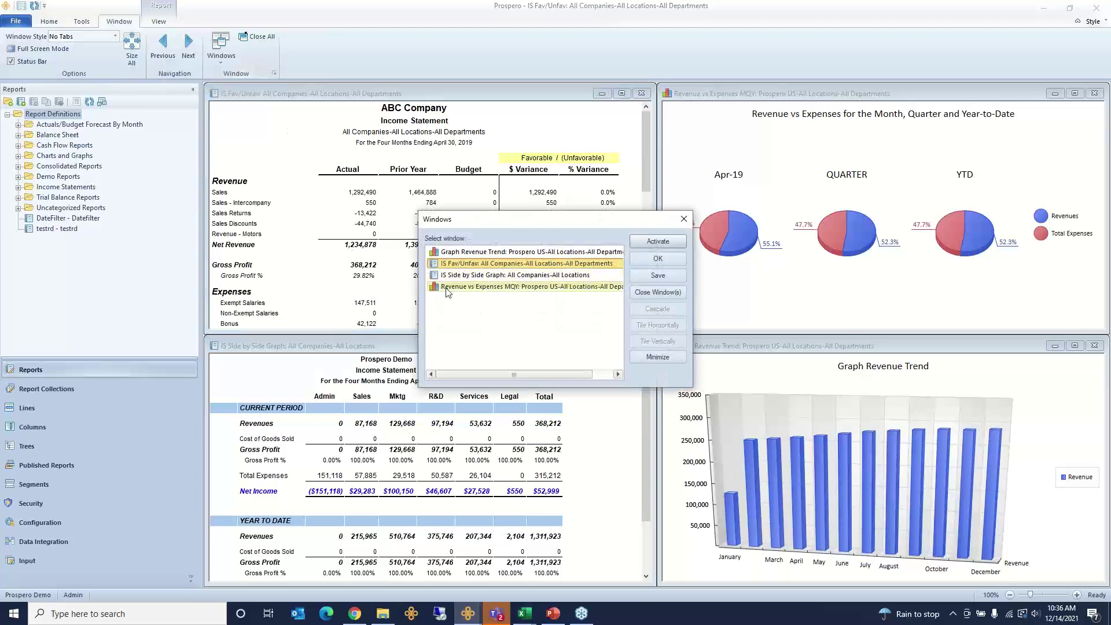
{"action": "left_click", "coordinate": [472, 286], "text": "ctrl"}
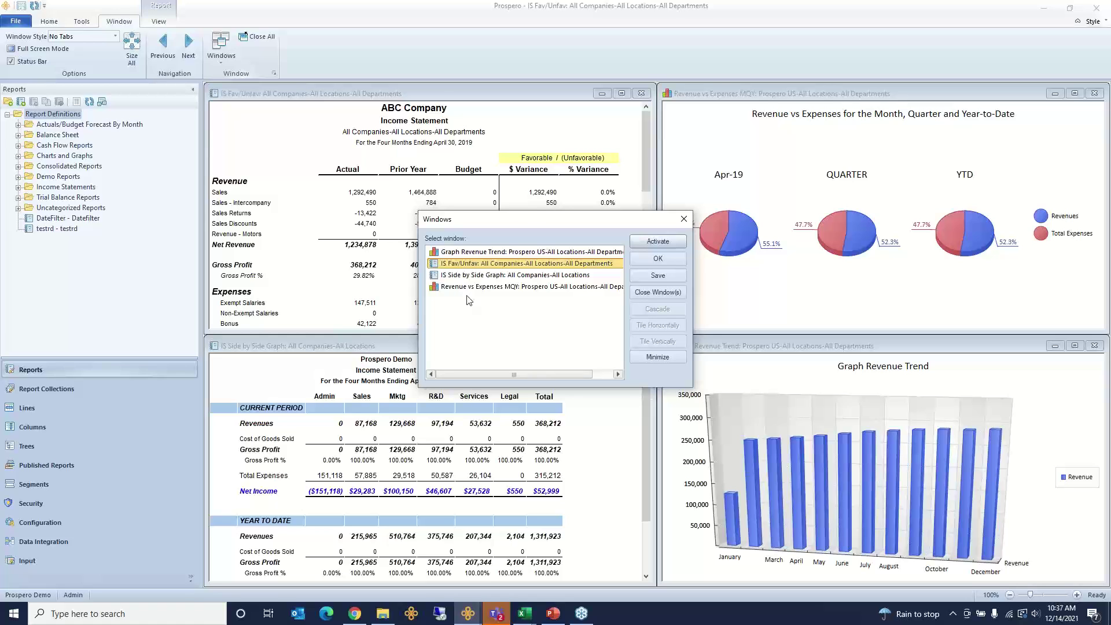
{"action": "left_click", "coordinate": [684, 220]}
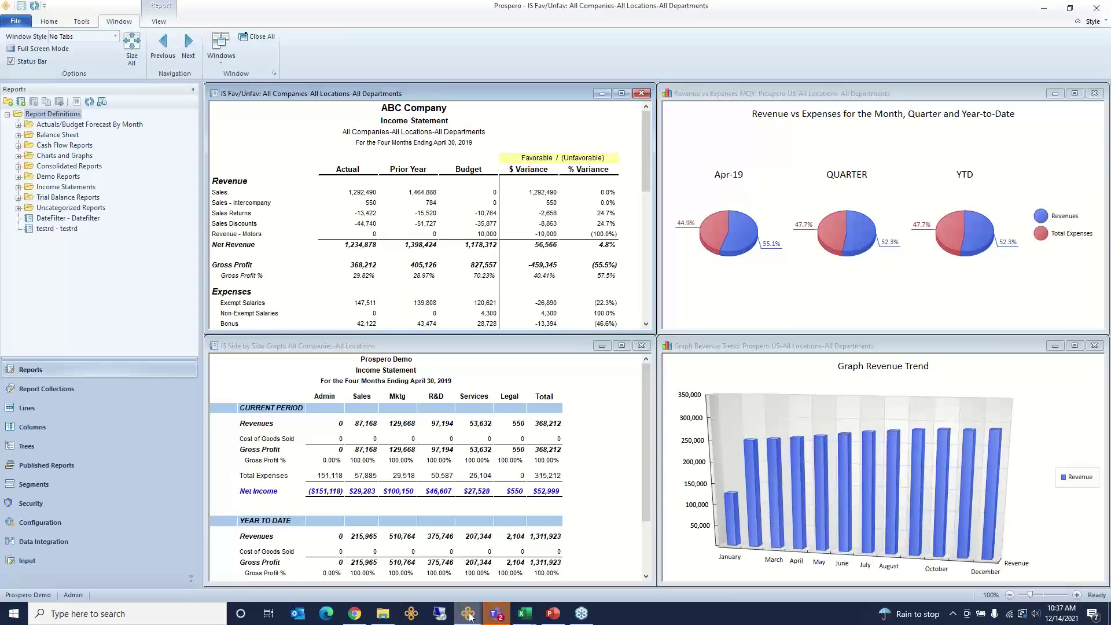
Switch to the Prospero session that shows the Quick Launch screen
{"action": "mouse_move", "coordinate": [470, 617]}
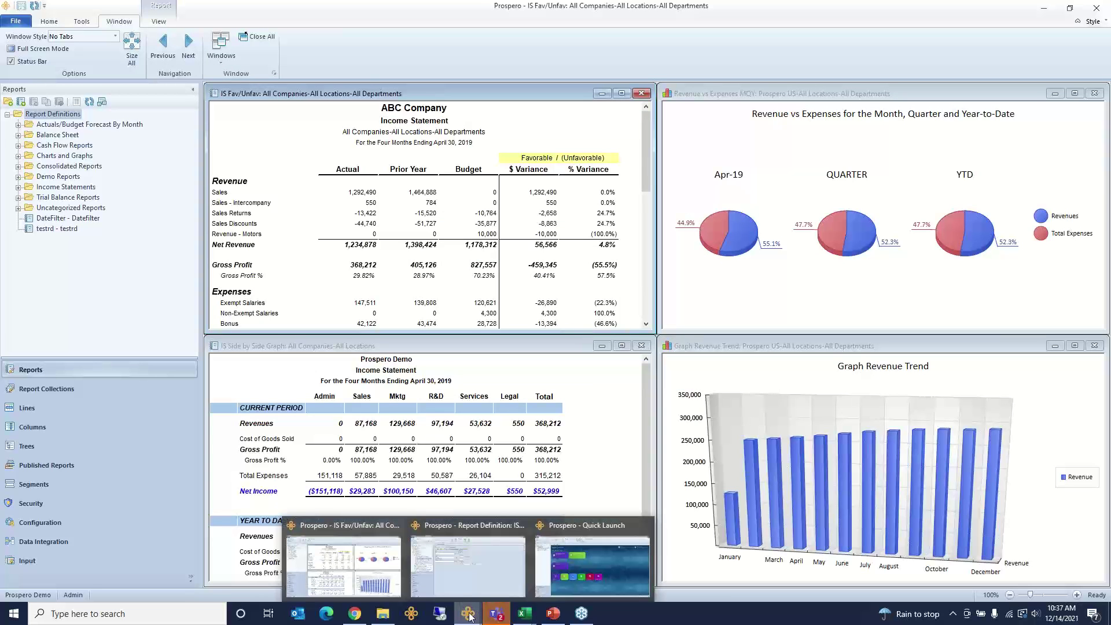
{"action": "left_click", "coordinate": [467, 587]}
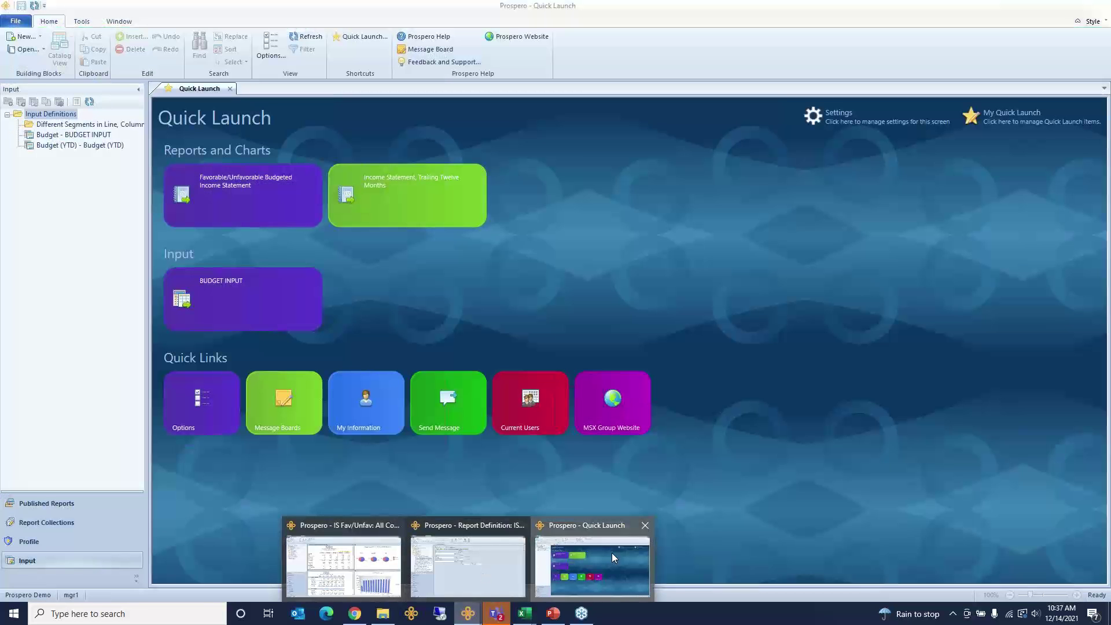
{"action": "left_click", "coordinate": [612, 553]}
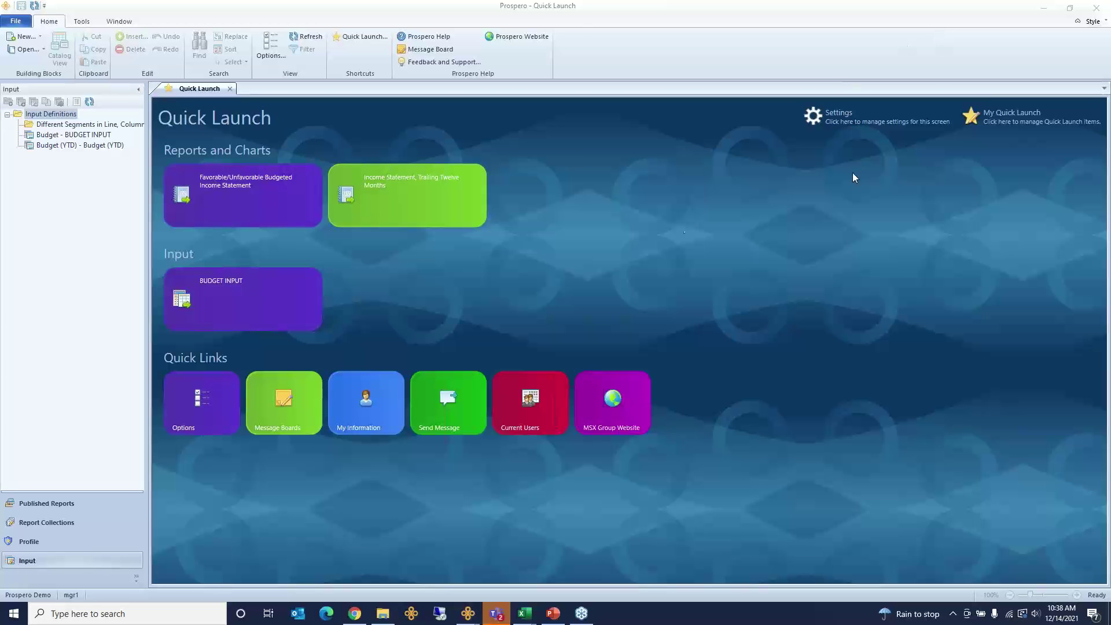
Open the My Quick Launch item settings and check which reports are available for an unused report row
{"action": "left_click", "coordinate": [997, 120]}
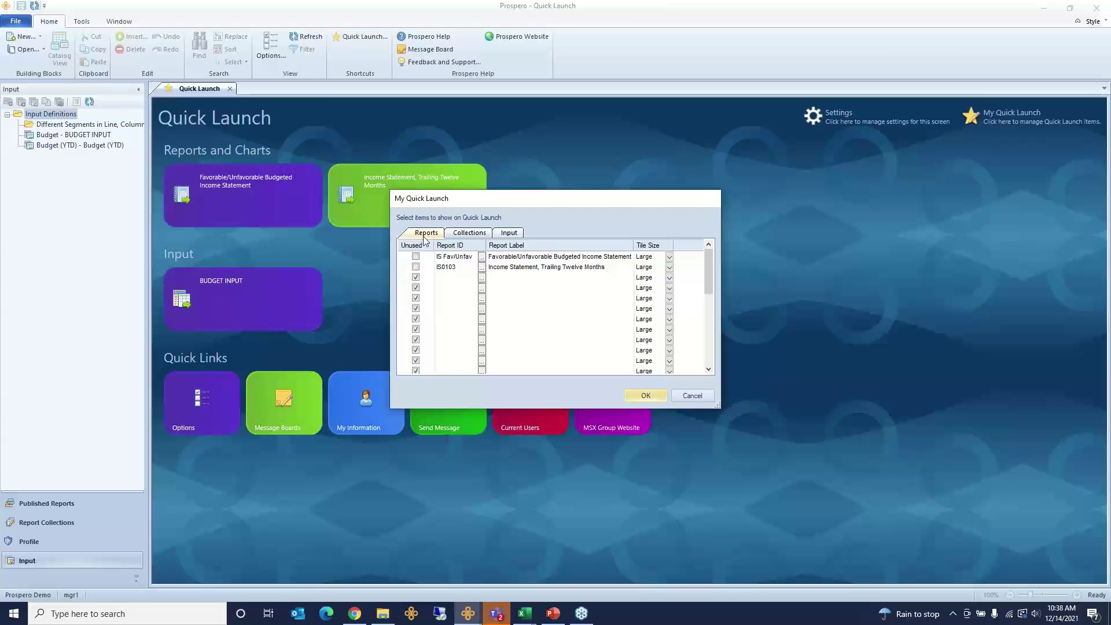
{"action": "left_click", "coordinate": [415, 278]}
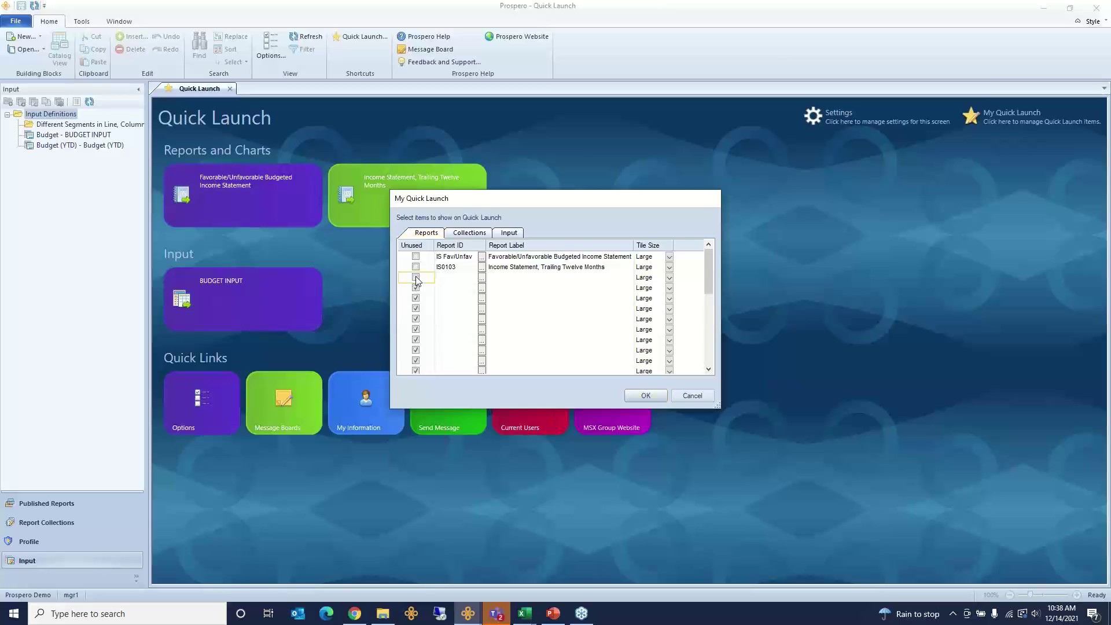
{"action": "left_click", "coordinate": [483, 278]}
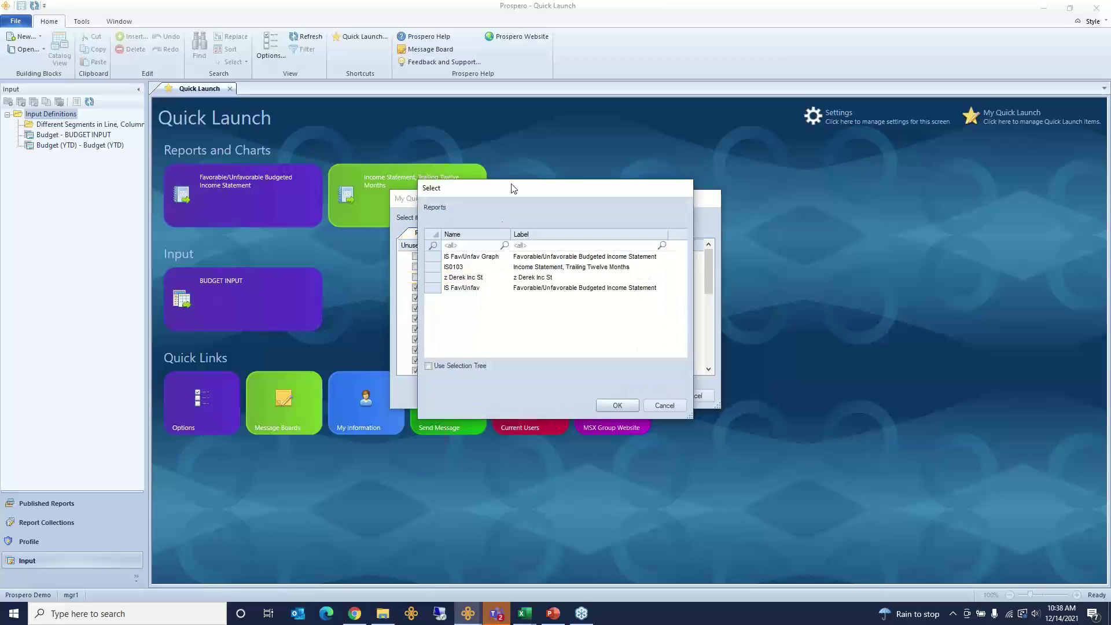
{"action": "left_click_drag", "start_coordinate": [517, 298], "coordinate": [509, 328]}
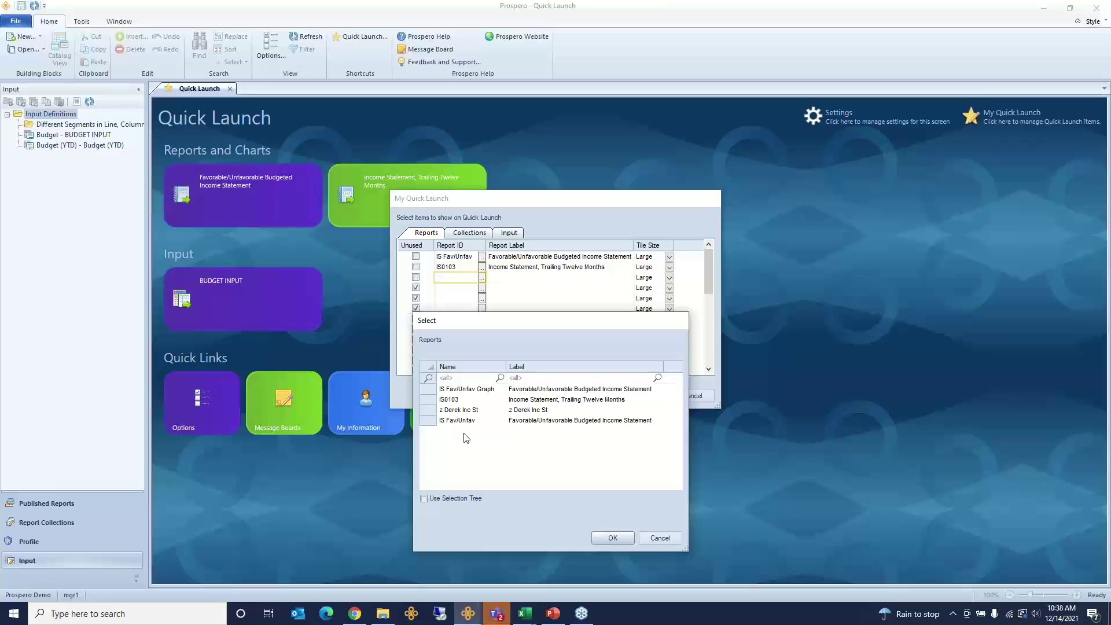
{"action": "left_click", "coordinate": [660, 538]}
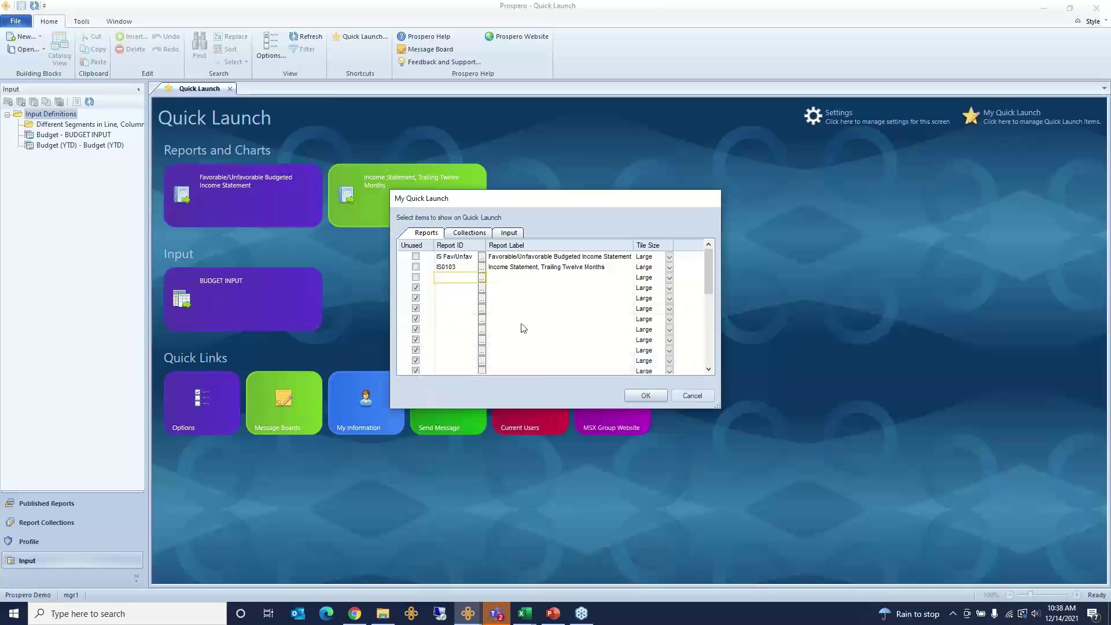
Review the collection and input items offered for Quick Launch, and leave the settings without saving
{"action": "left_click", "coordinate": [461, 237]}
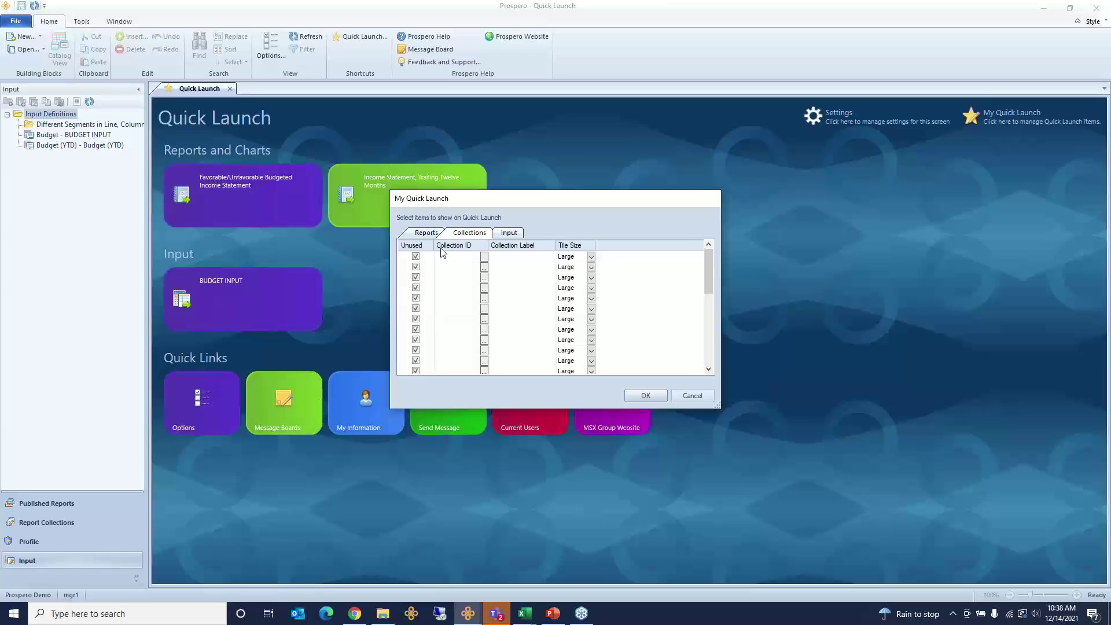
{"action": "left_click", "coordinate": [511, 236]}
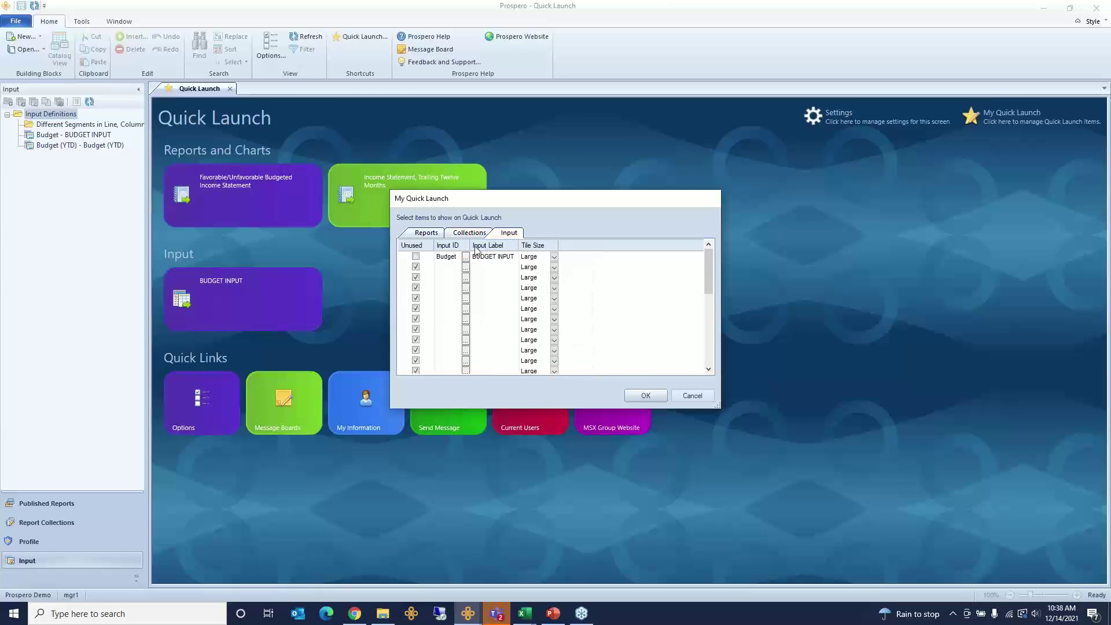
{"action": "left_click_drag", "start_coordinate": [468, 244], "coordinate": [505, 240]}
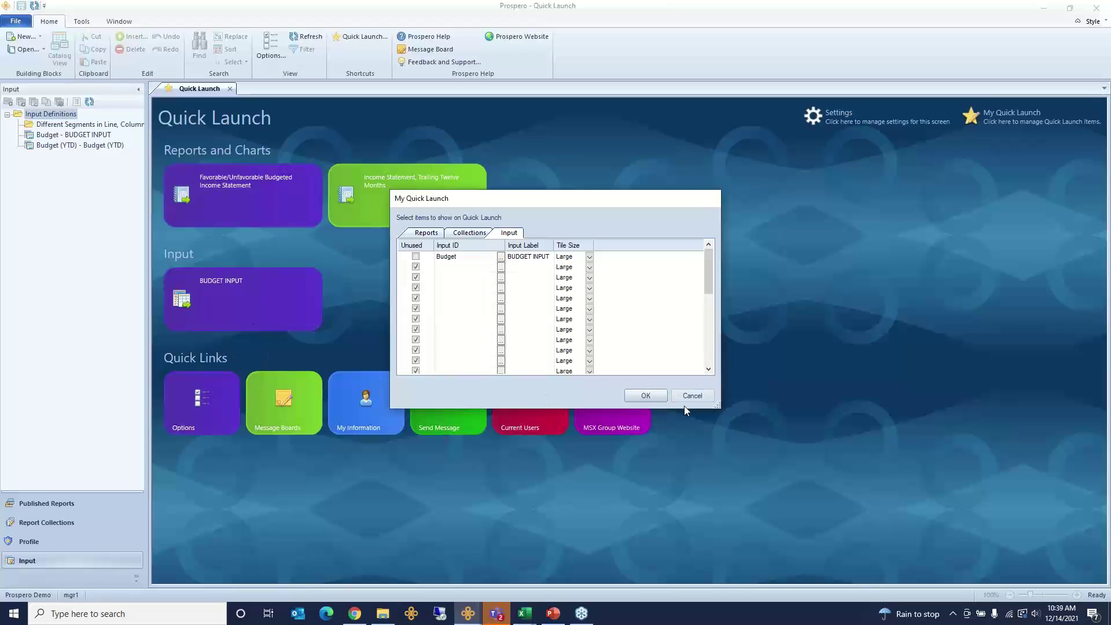
{"action": "left_click", "coordinate": [699, 392]}
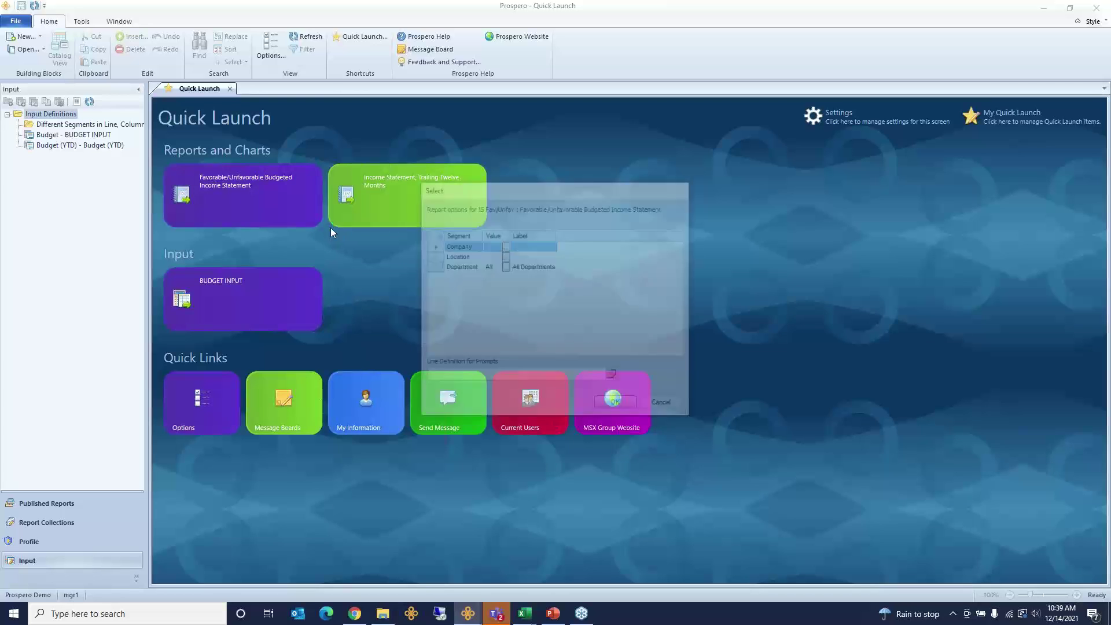
Open the Favorable/Unfavorable Budgeted Income Statement from Quick Launch and set Company to 1 and Location to 41000
{"action": "left_click", "coordinate": [496, 247]}
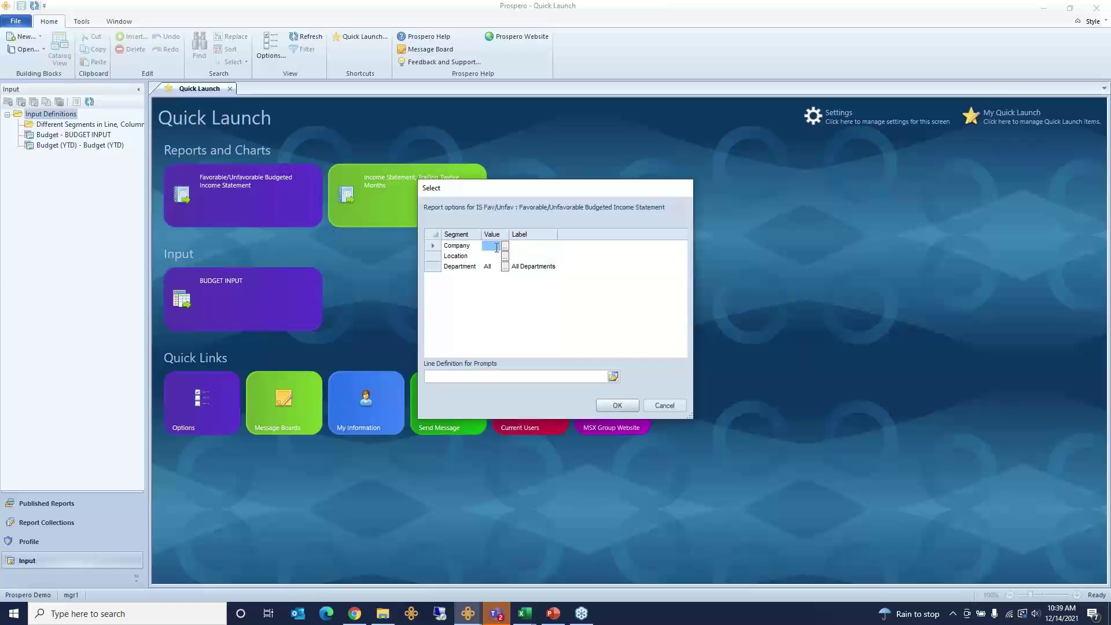
{"action": "type", "text": "1"}
{"action": "left_click", "coordinate": [497, 256]}
{"action": "left_click", "coordinate": [486, 256]}
{"action": "type", "text": "4100"}
{"action": "type", "text": "4100"}
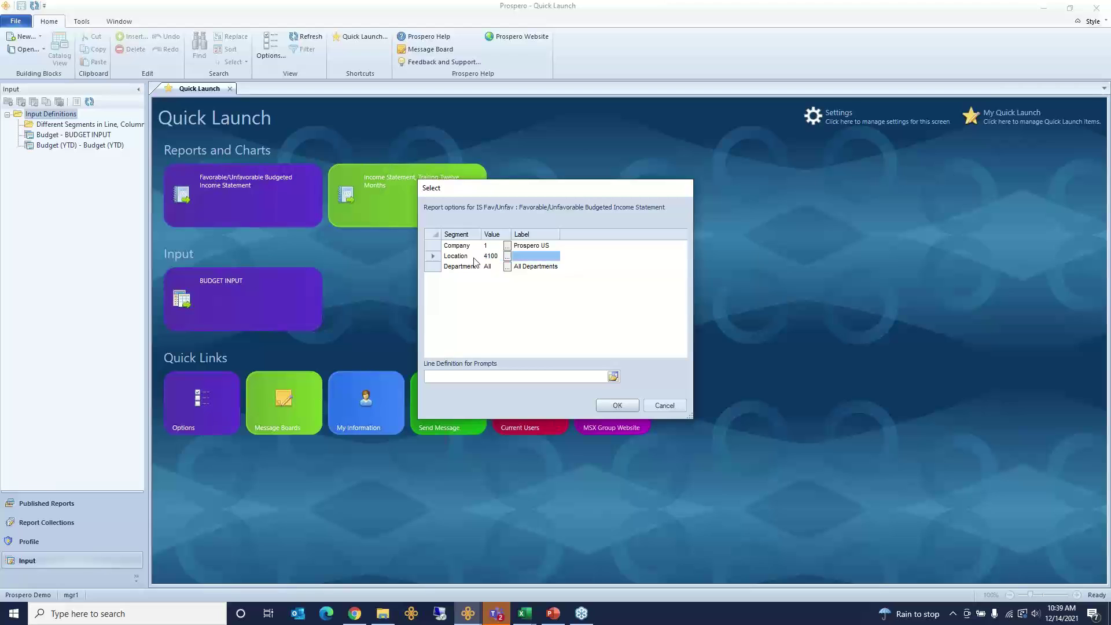
{"action": "type", "text": "0"}
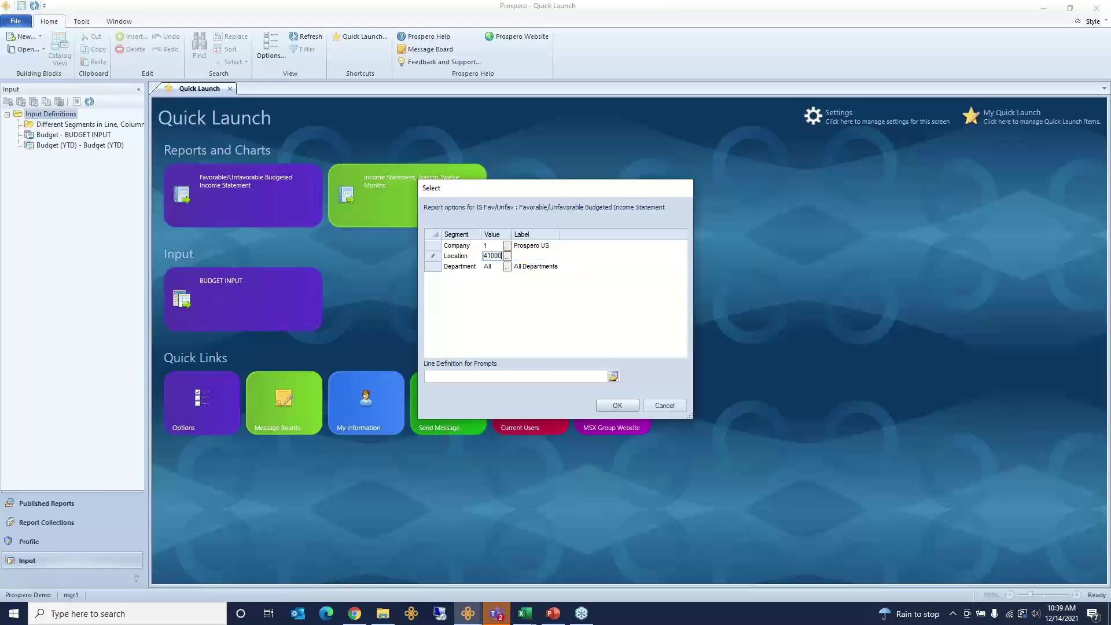
Look up the permitted values for the Location and Company segments, closing each lookup without changing the selection
{"action": "left_click", "coordinate": [507, 256]}
{"action": "left_click_drag", "start_coordinate": [539, 192], "coordinate": [681, 286]}
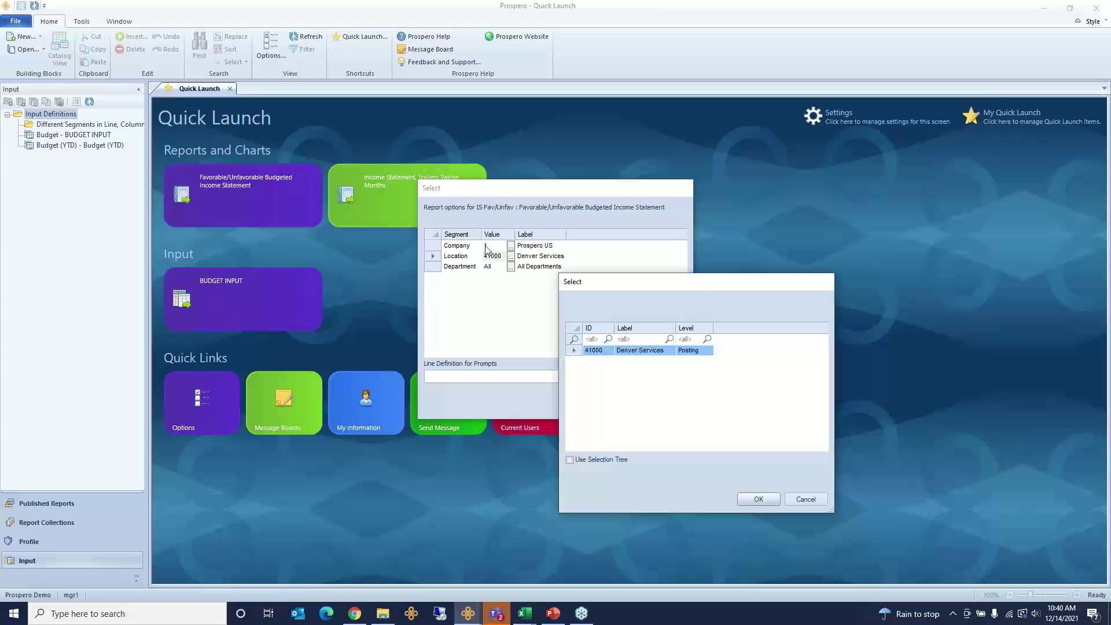
{"action": "left_click", "coordinate": [805, 499]}
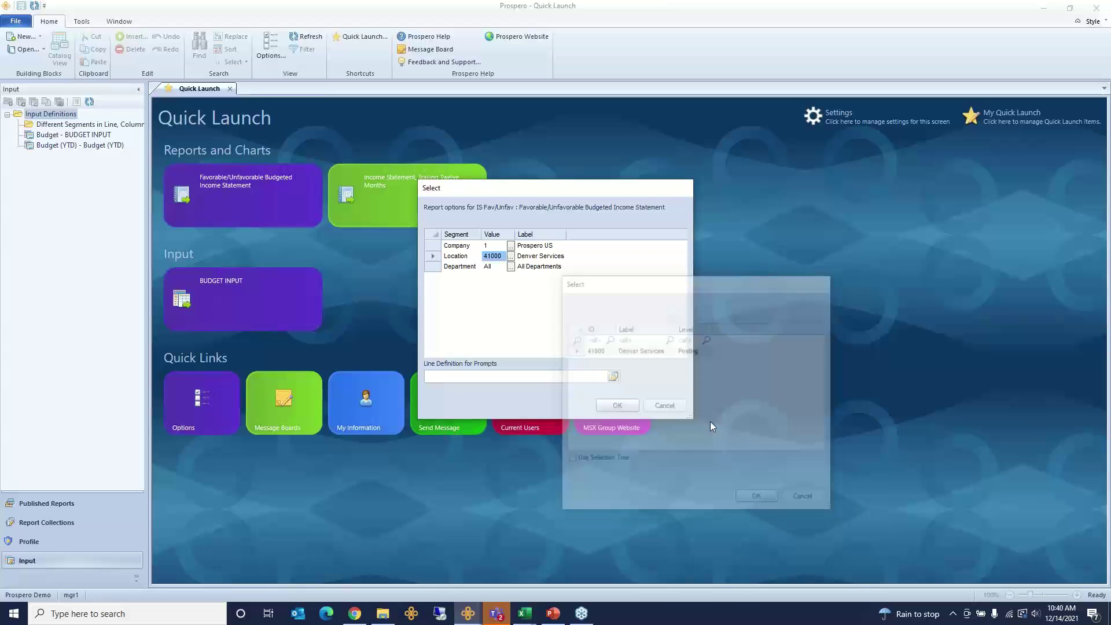
{"action": "left_click", "coordinate": [429, 245]}
{"action": "left_click", "coordinate": [511, 246]}
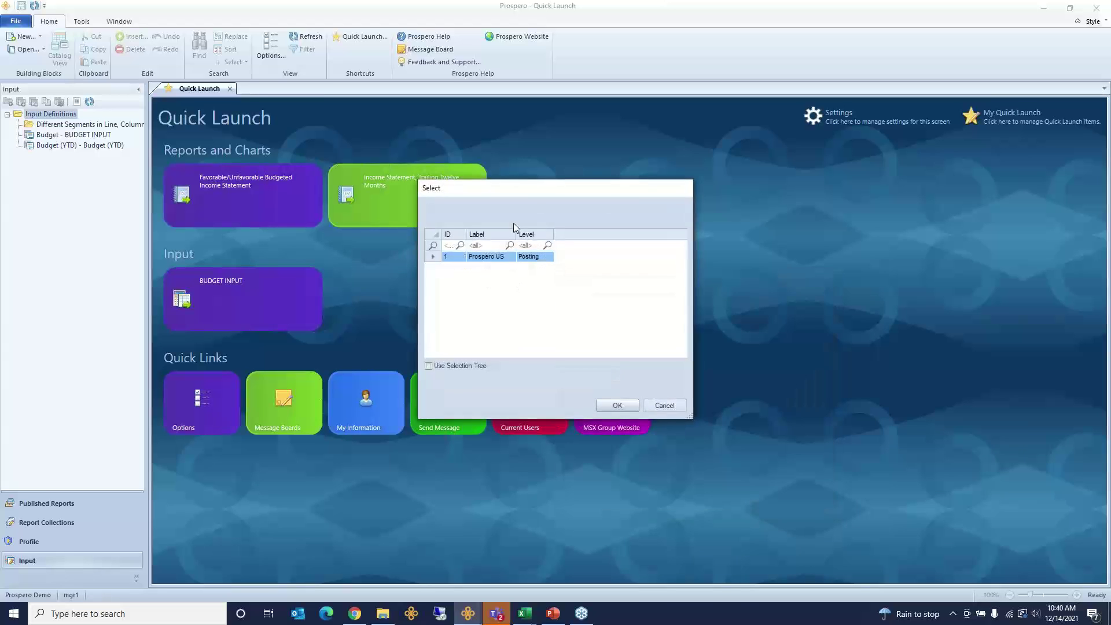
{"action": "left_click_drag", "start_coordinate": [512, 194], "coordinate": [675, 296]}
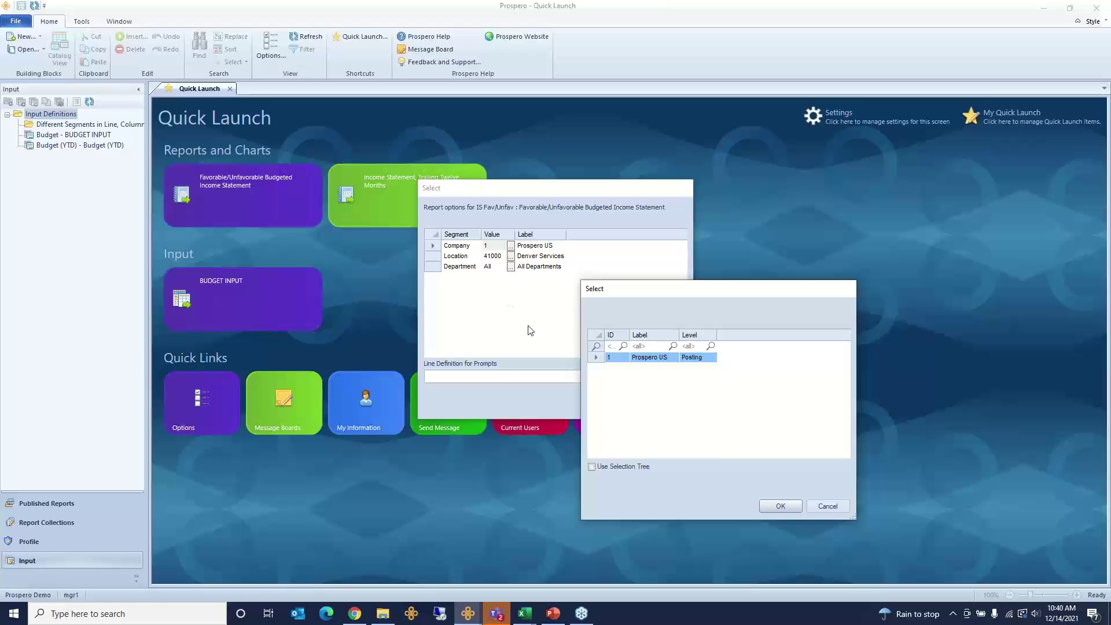
{"action": "left_click", "coordinate": [842, 508]}
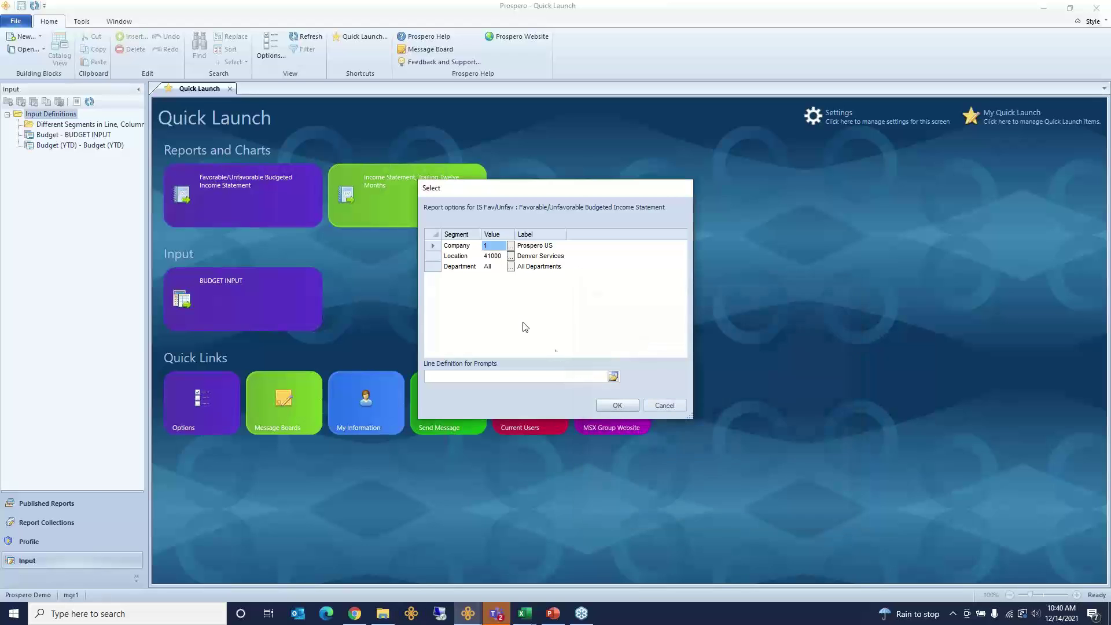
Look through the values offered for the Department segment, highlighting departments 400 to 800 and reselecting All Departments
{"action": "left_click", "coordinate": [438, 269]}
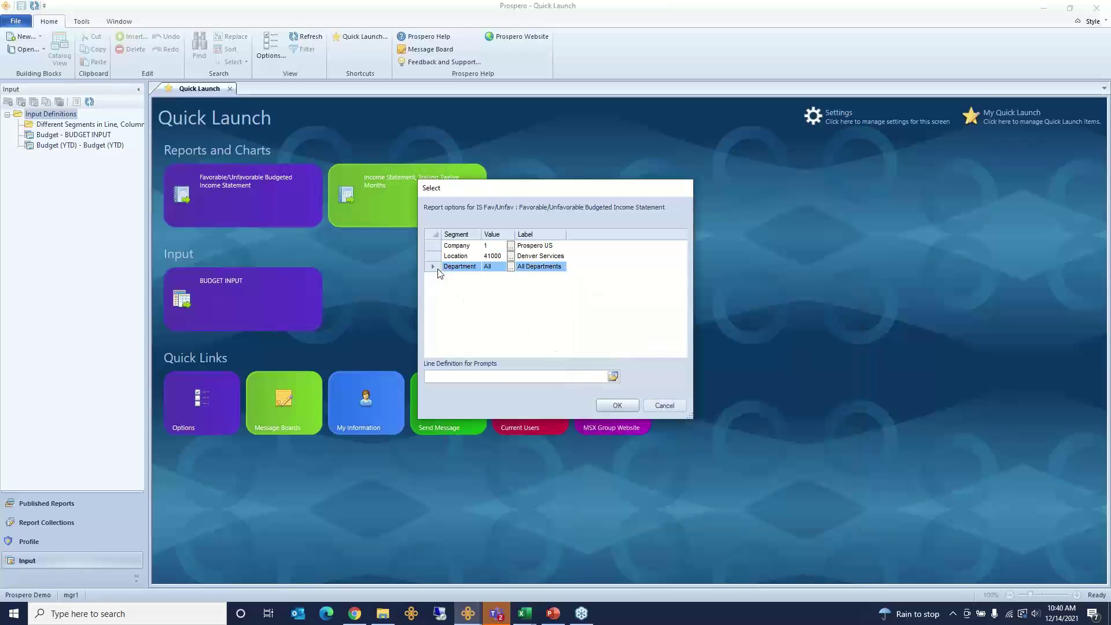
{"action": "left_click", "coordinate": [511, 266]}
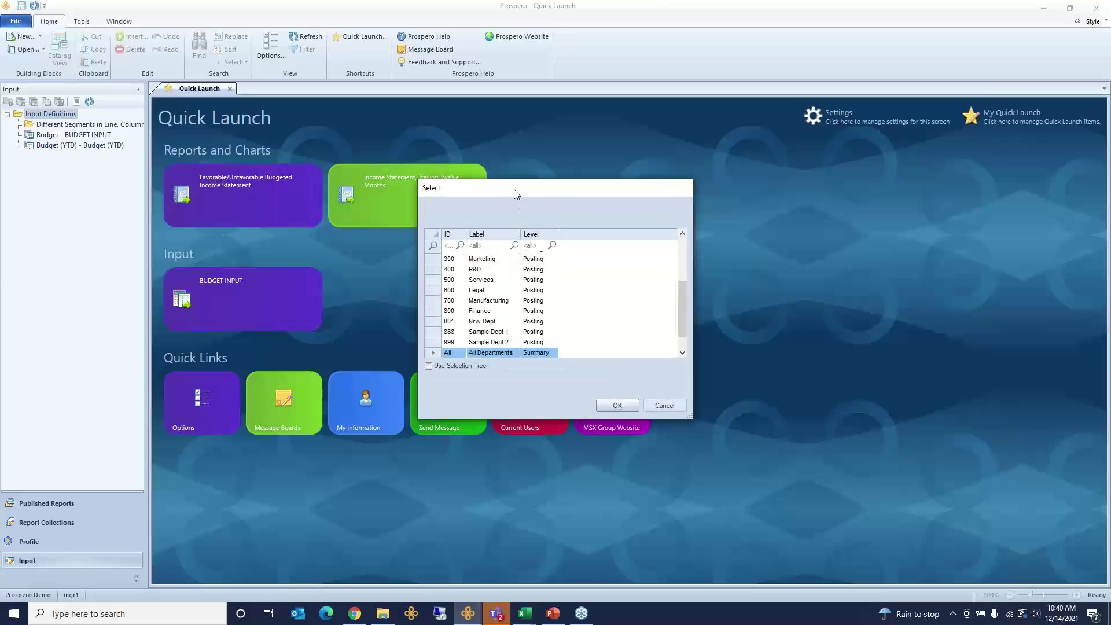
{"action": "left_click_drag", "start_coordinate": [516, 194], "coordinate": [711, 317]}
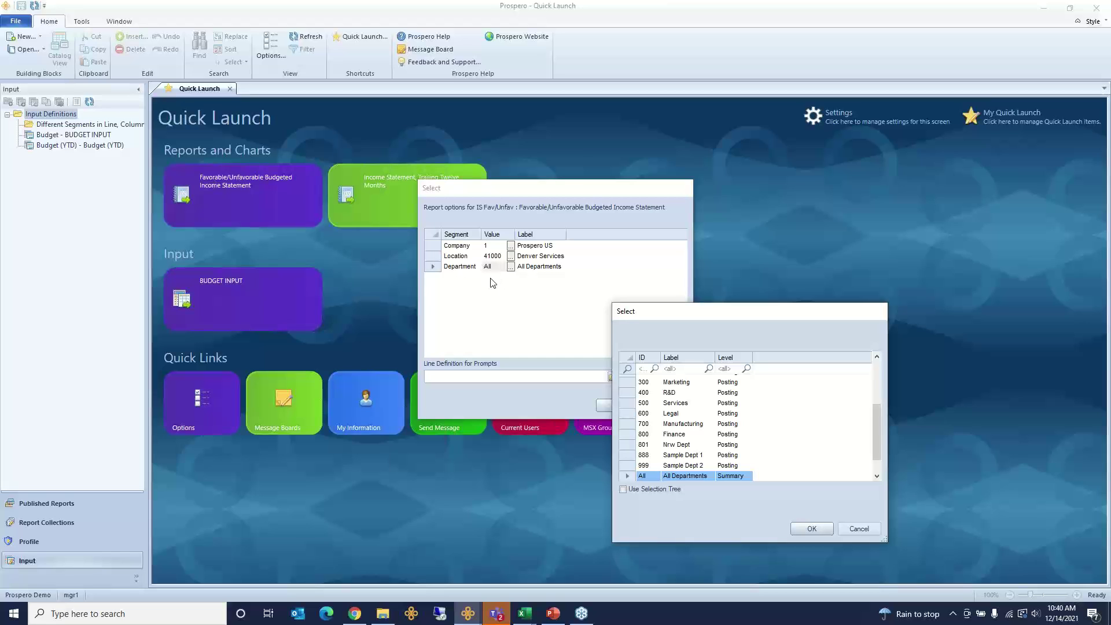
{"action": "left_click_drag", "start_coordinate": [722, 395], "coordinate": [728, 434]}
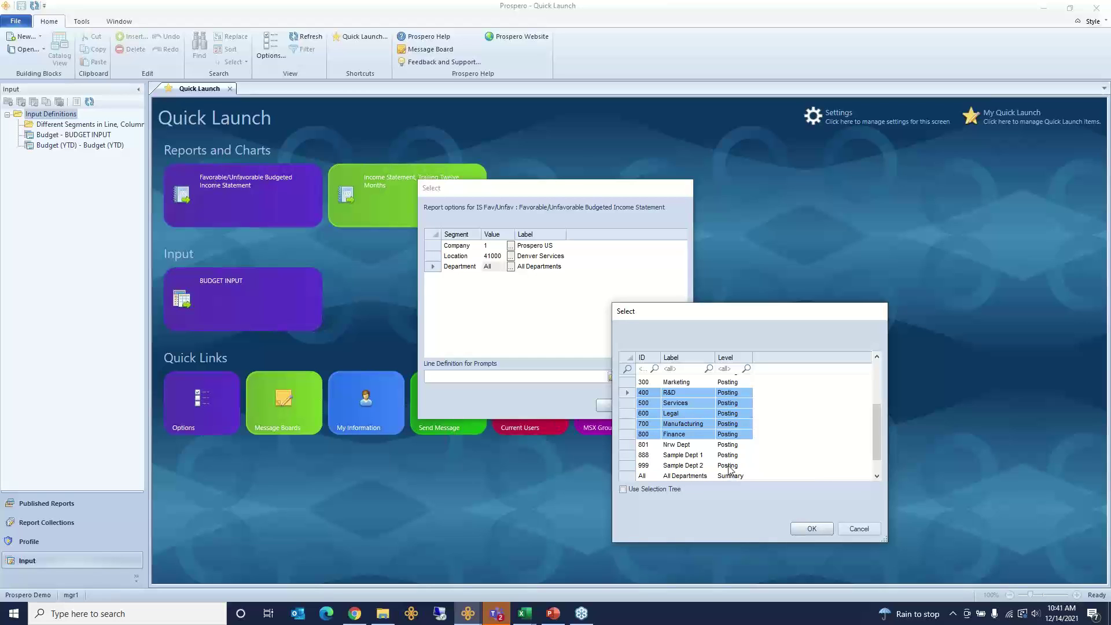
{"action": "left_click", "coordinate": [700, 477]}
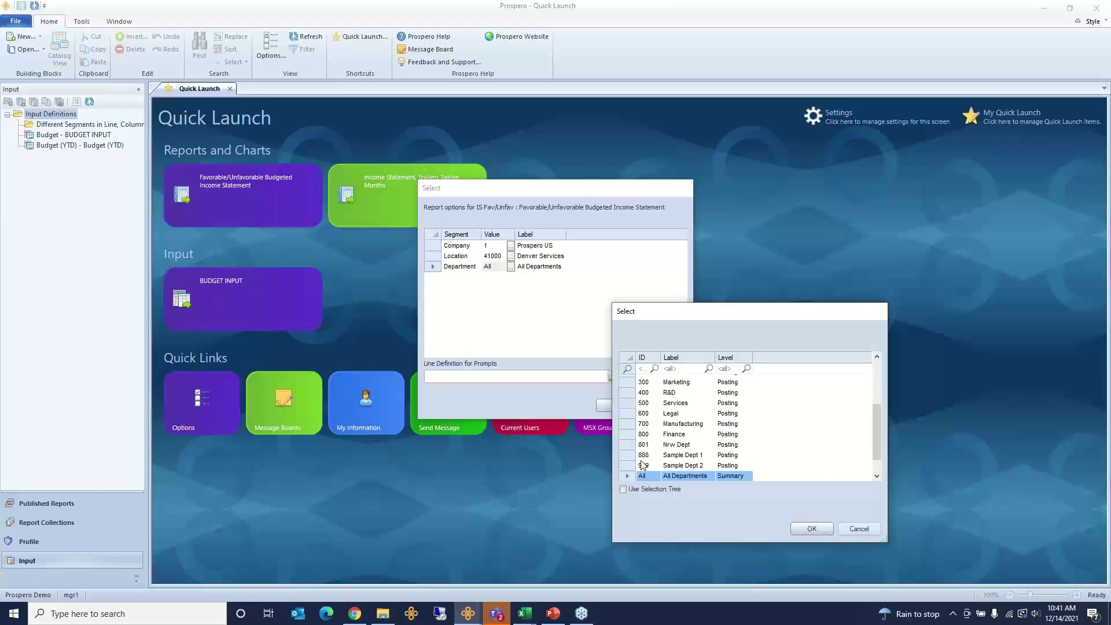
Use the selection tree to choose All Departments for the Department segment, and run the income statement report
{"action": "left_click", "coordinate": [623, 489]}
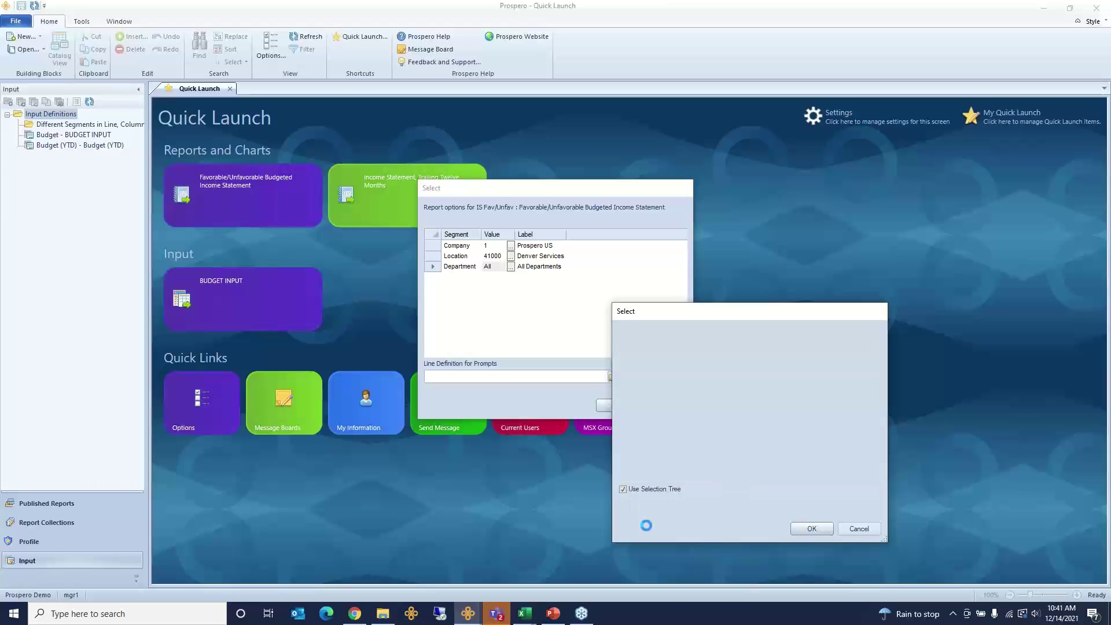
{"action": "left_click", "coordinate": [637, 369]}
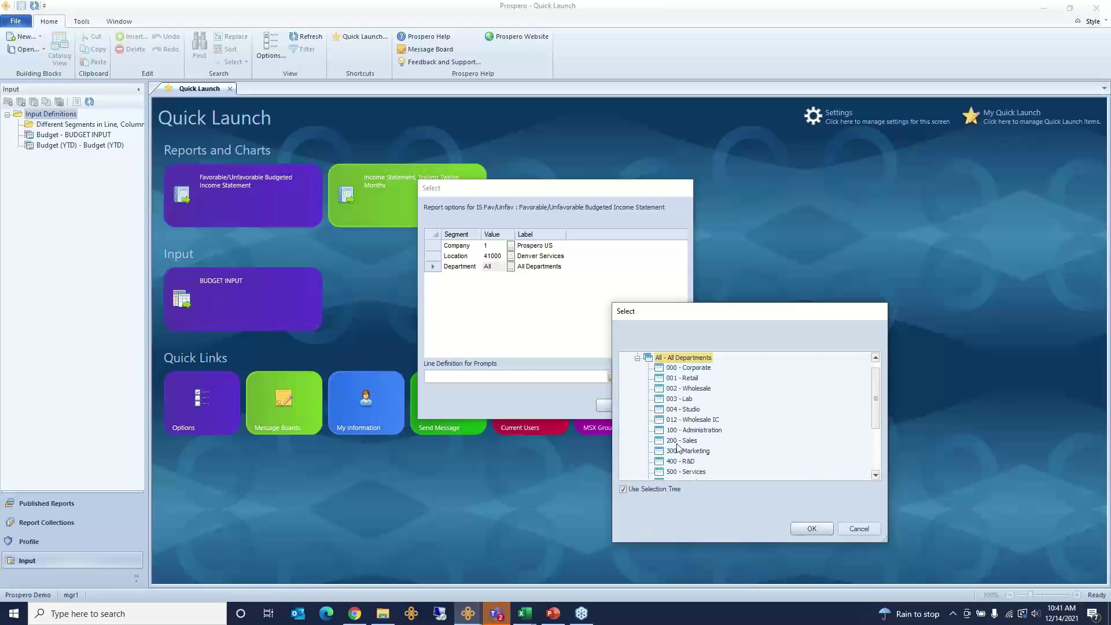
{"action": "left_click_drag", "start_coordinate": [887, 540], "coordinate": [902, 602]}
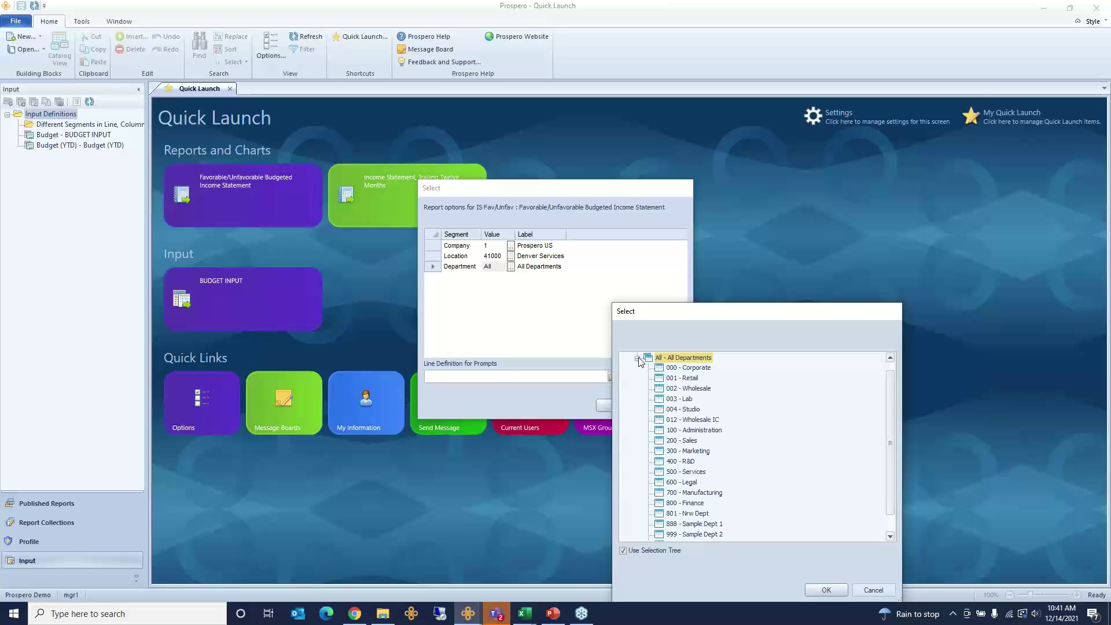
{"action": "left_click", "coordinate": [638, 359]}
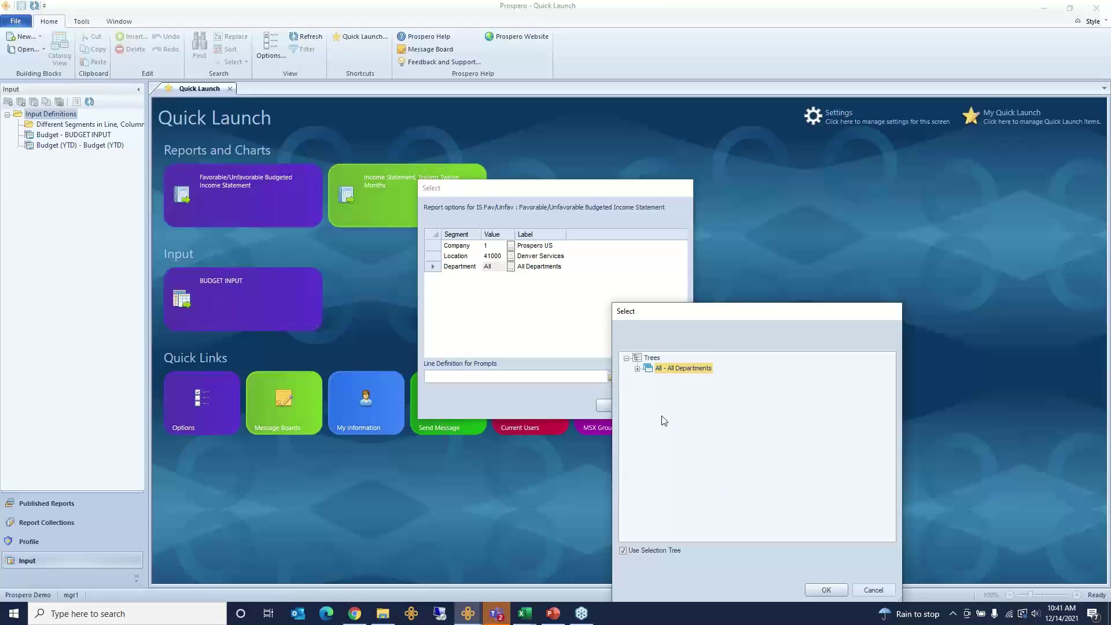
{"action": "left_click", "coordinate": [825, 590]}
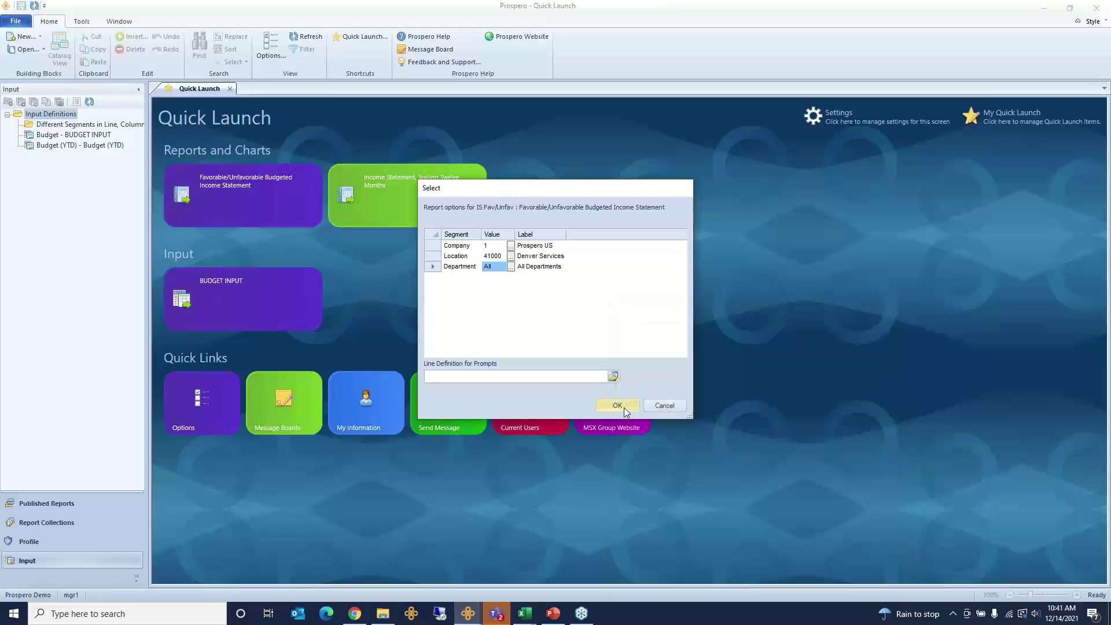
{"action": "left_click", "coordinate": [624, 407]}
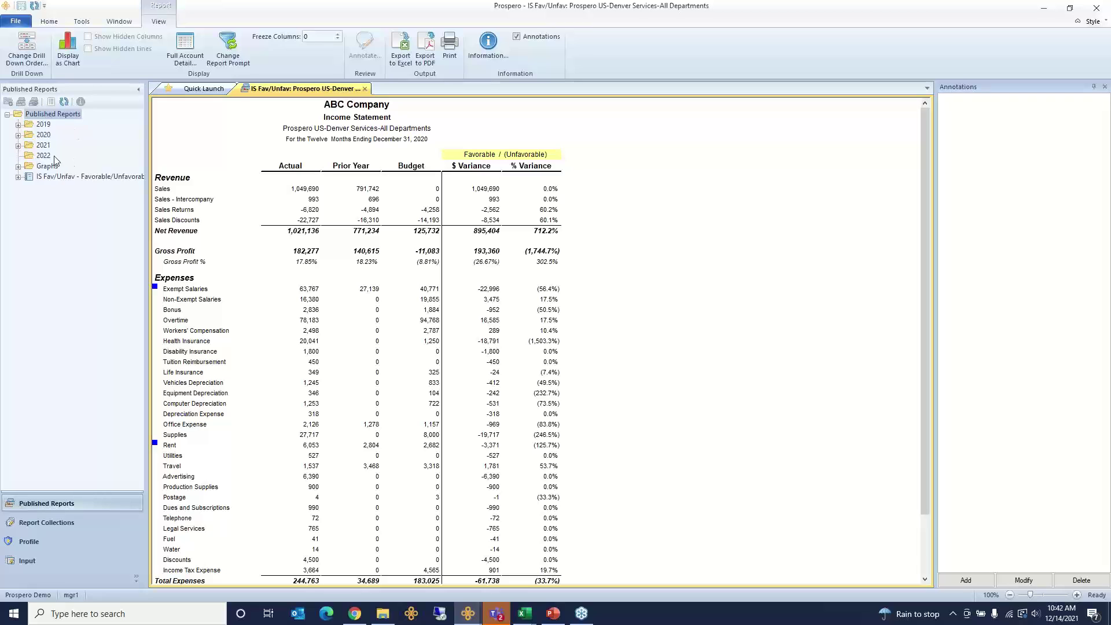
Expand the 2021 folder of published reports, then view Quick Launch and return to the open income statement
{"action": "left_click", "coordinate": [19, 146]}
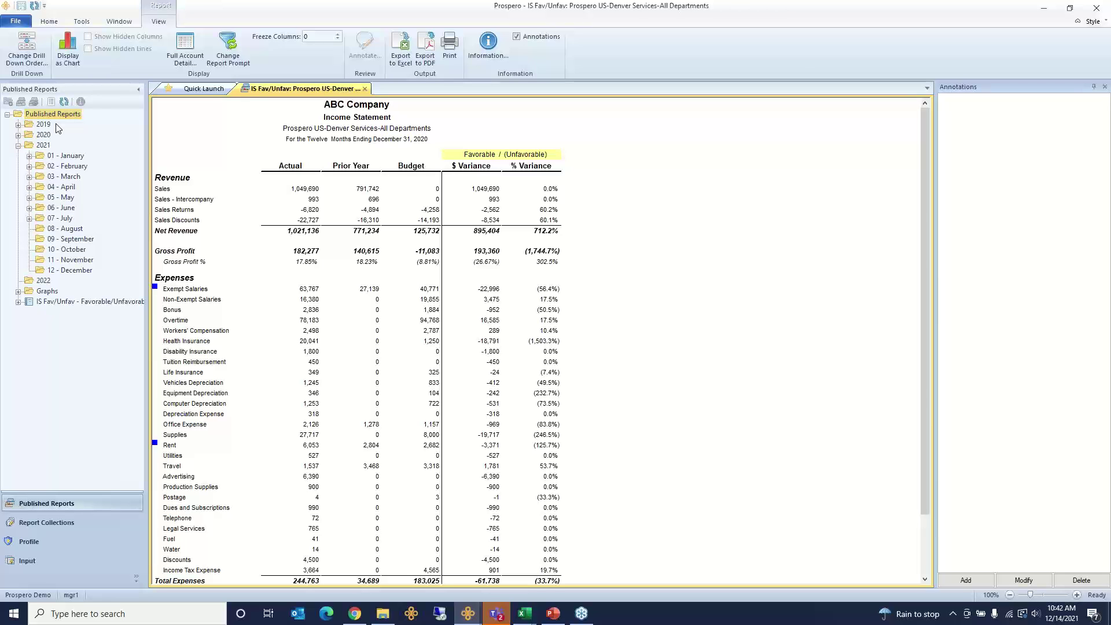
{"action": "left_click", "coordinate": [172, 93]}
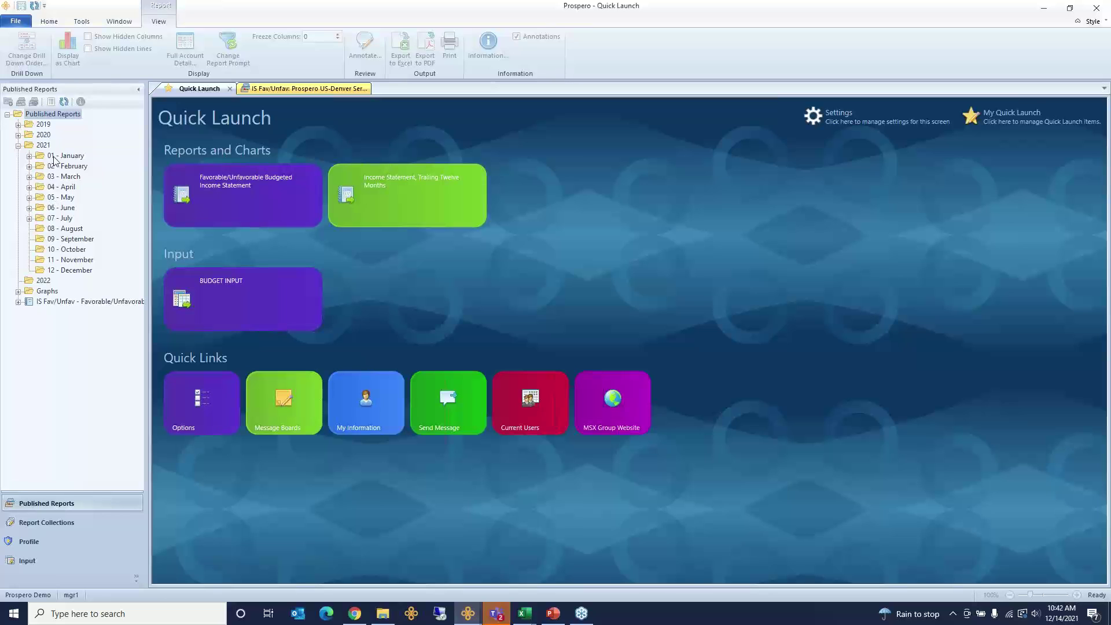
{"action": "left_click", "coordinate": [289, 89]}
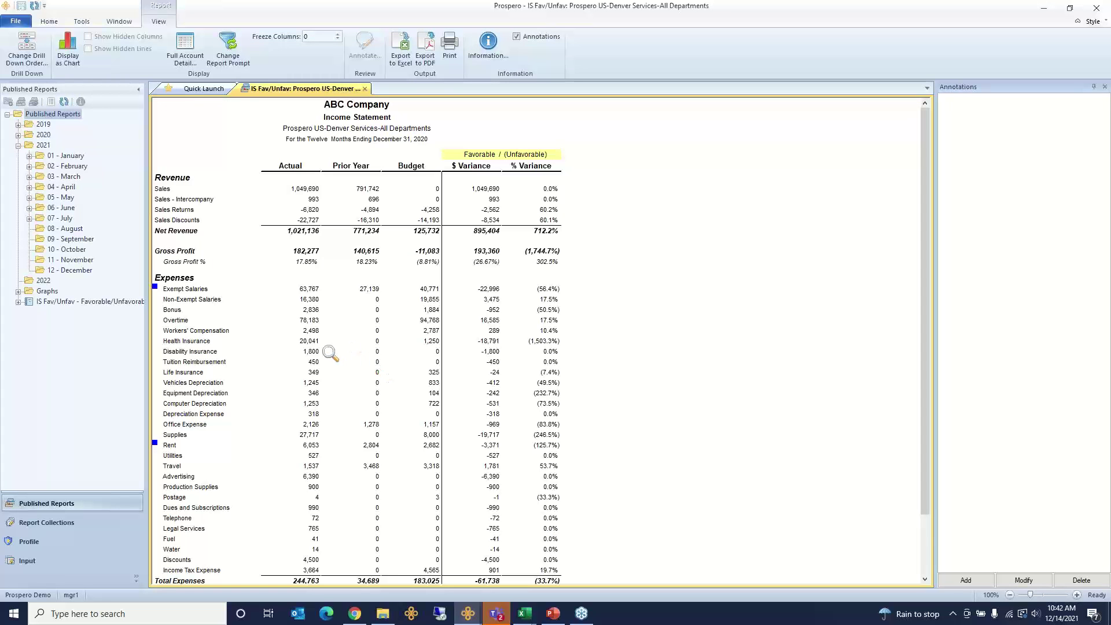
Highlight expense amounts in the Actual and Budget columns, and drill down on the actual Sales amount to its departments
{"action": "left_click_drag", "start_coordinate": [311, 311], "coordinate": [305, 435]}
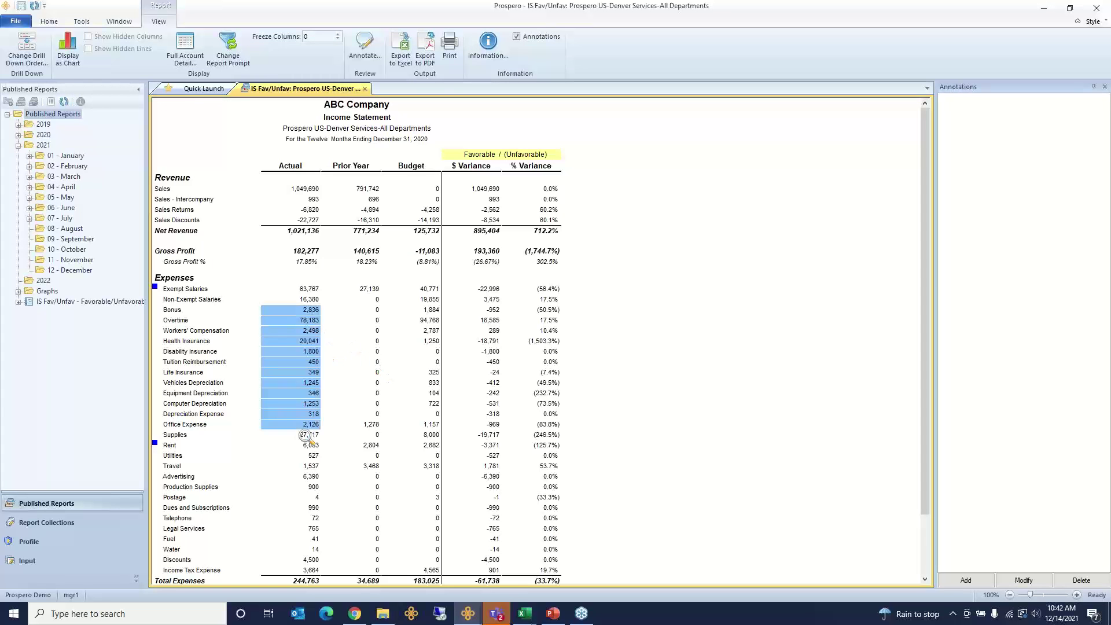
{"action": "left_click_drag", "start_coordinate": [431, 311], "coordinate": [426, 399]}
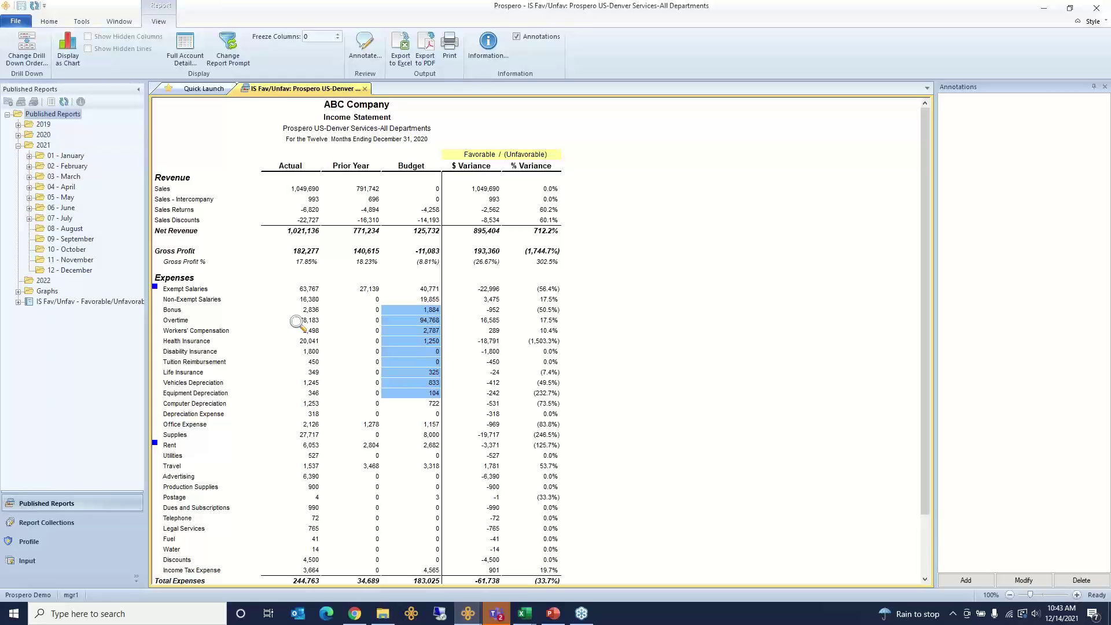
{"action": "left_click", "coordinate": [305, 191]}
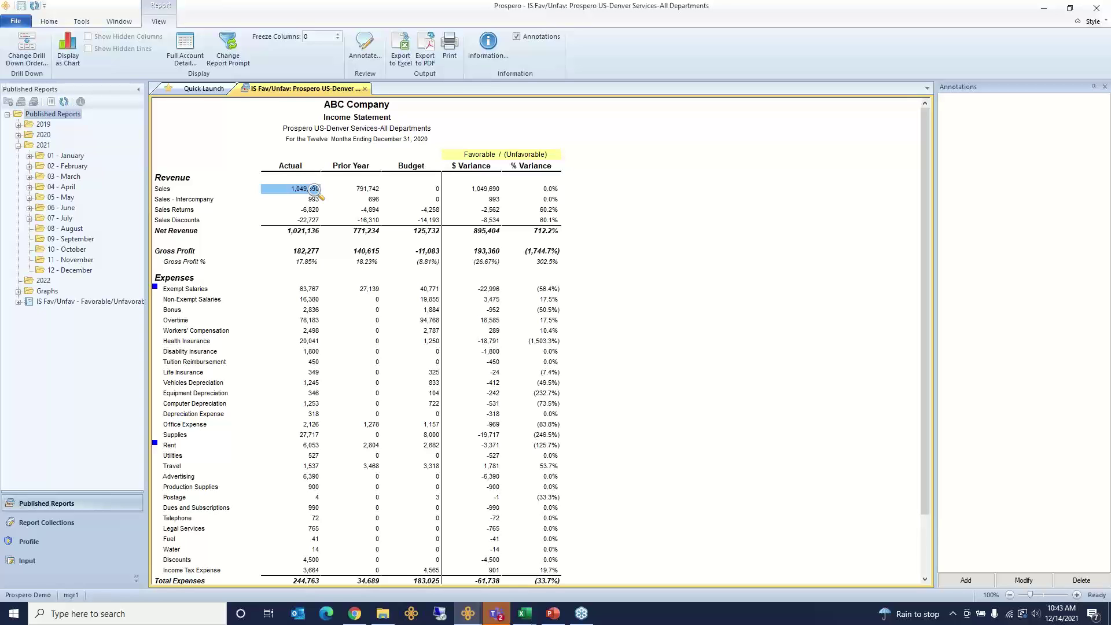
{"action": "double_click", "coordinate": [313, 189]}
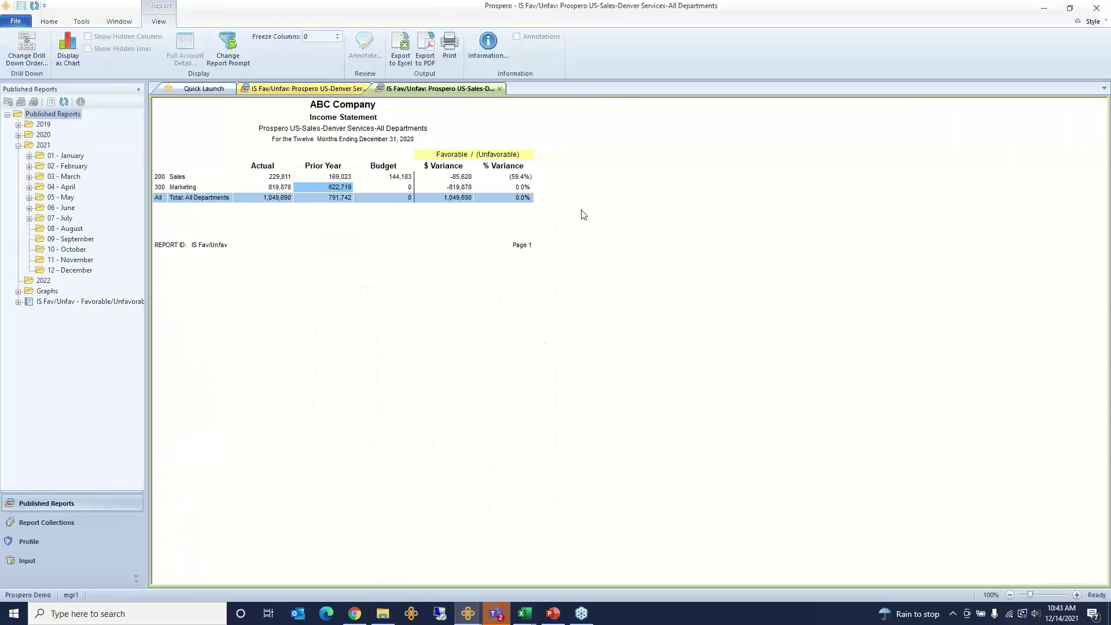
Highlight the Sales and Marketing department lines, and drill down on the Sales department's actual amount to its journal transactions
{"action": "left_click", "coordinate": [197, 177]}
{"action": "left_click", "coordinate": [196, 187]}
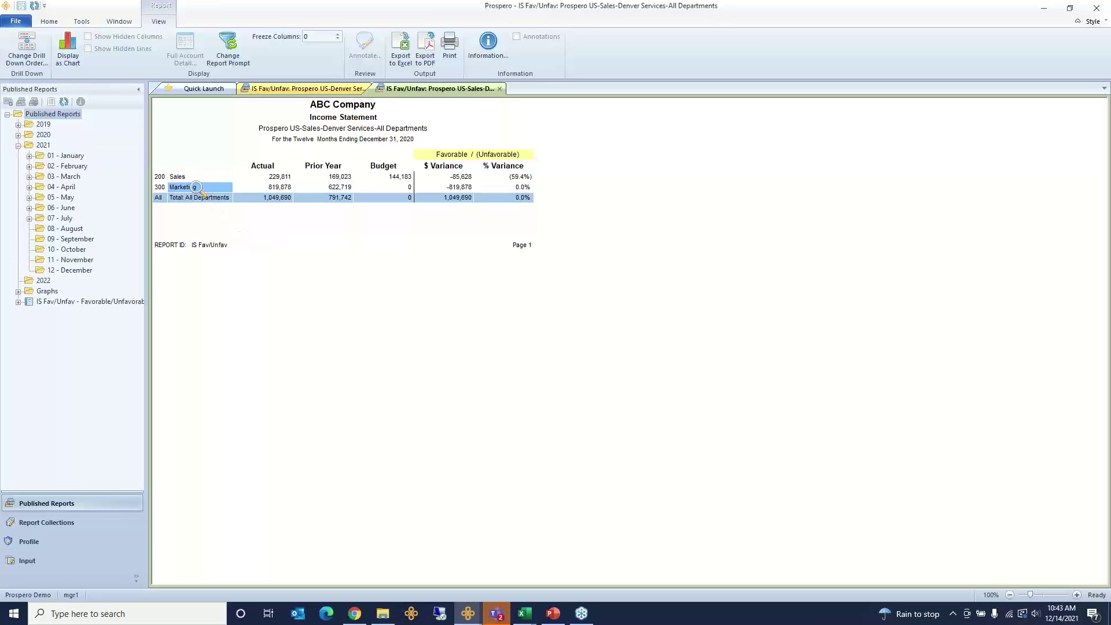
{"action": "left_click", "coordinate": [196, 177]}
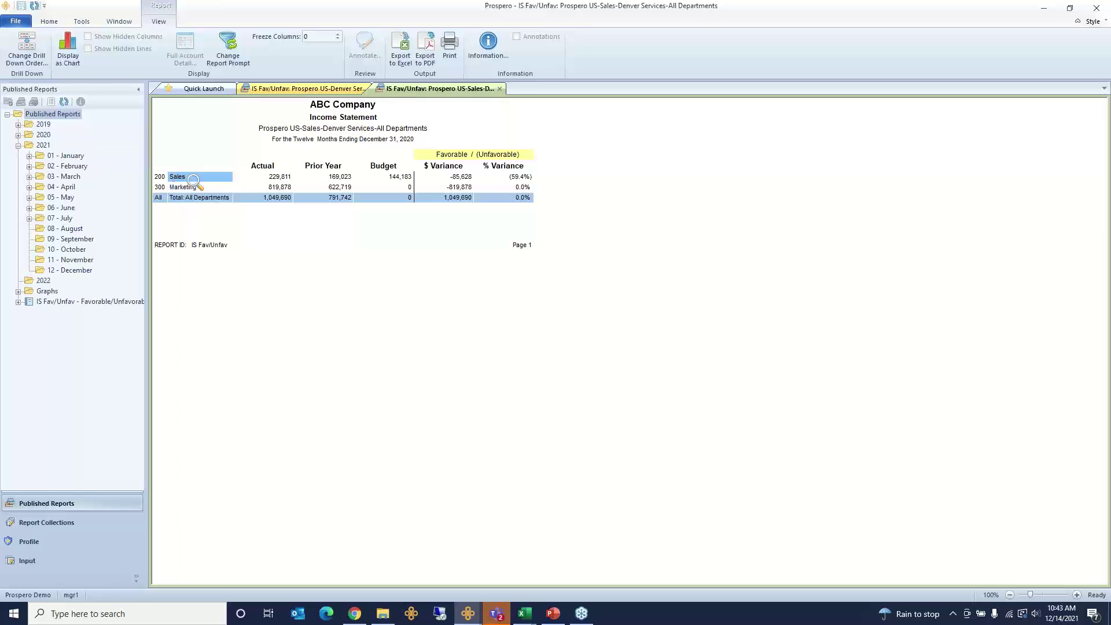
{"action": "left_click", "coordinate": [286, 177]}
{"action": "left_click", "coordinate": [331, 177]}
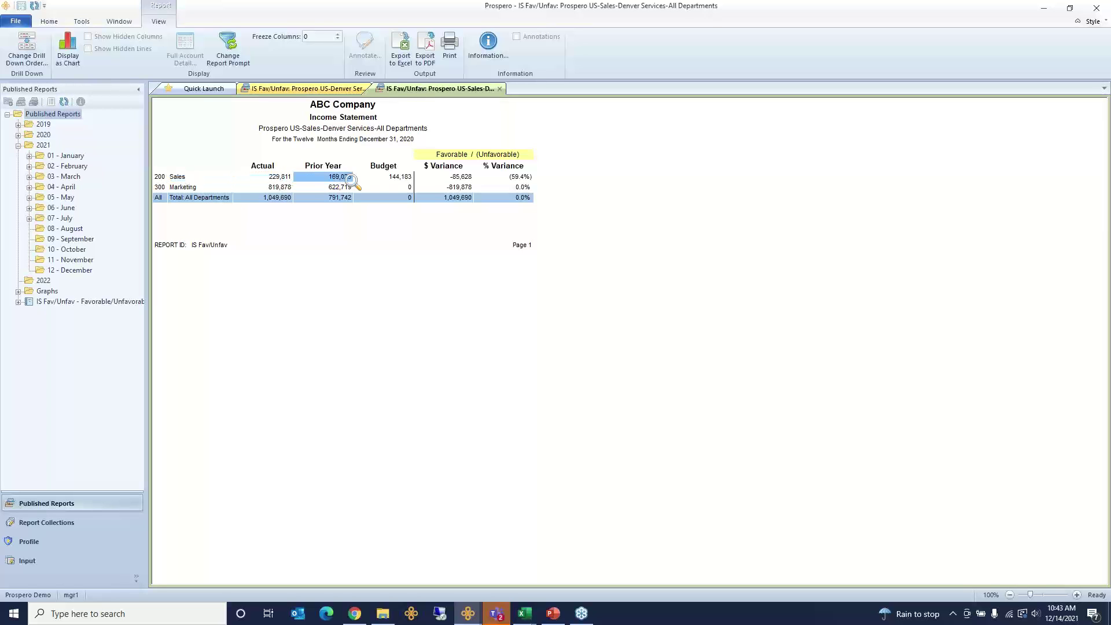
{"action": "double_click", "coordinate": [273, 177]}
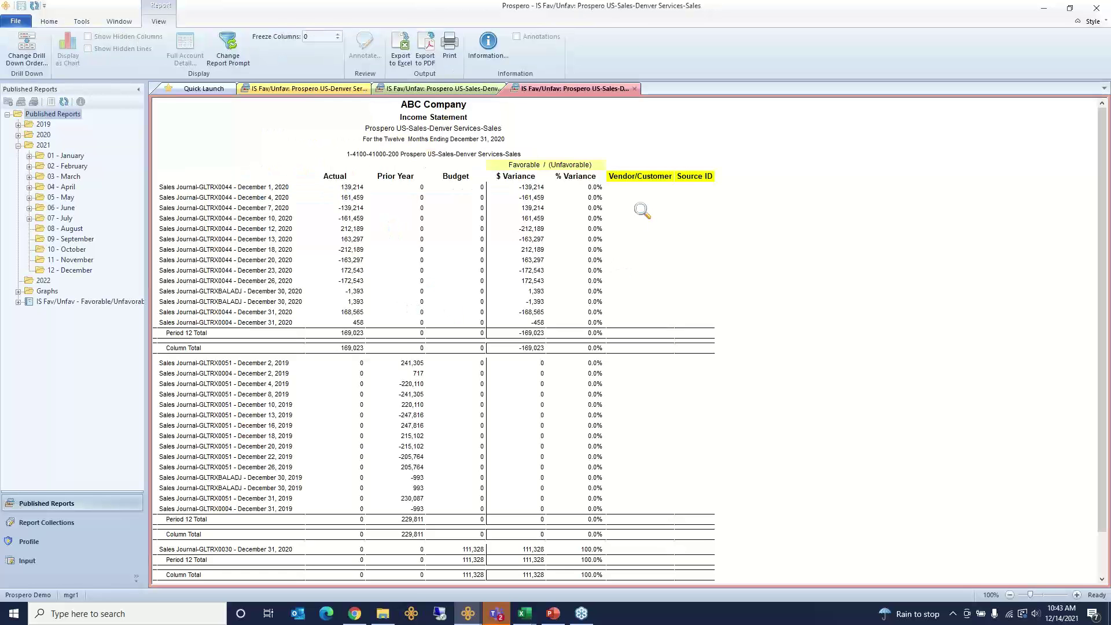
Highlight cells in the Vendor/Customer and Source ID columns, and revisit each drill-down level from the income statement to the transaction detail
{"action": "left_click_drag", "start_coordinate": [637, 209], "coordinate": [706, 292]}
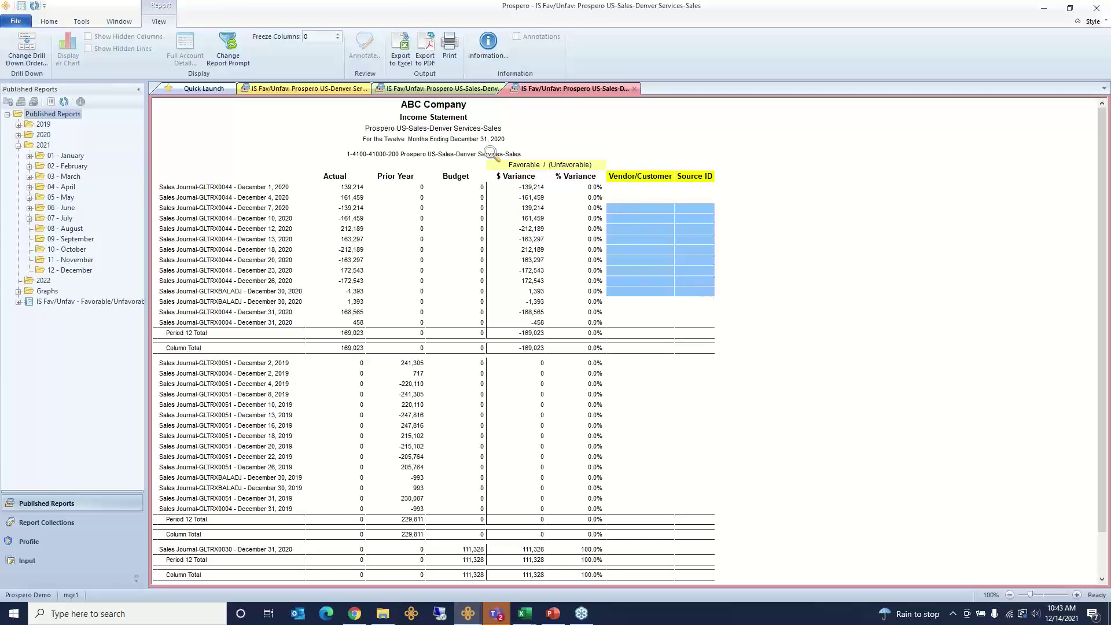
{"action": "left_click", "coordinate": [452, 92]}
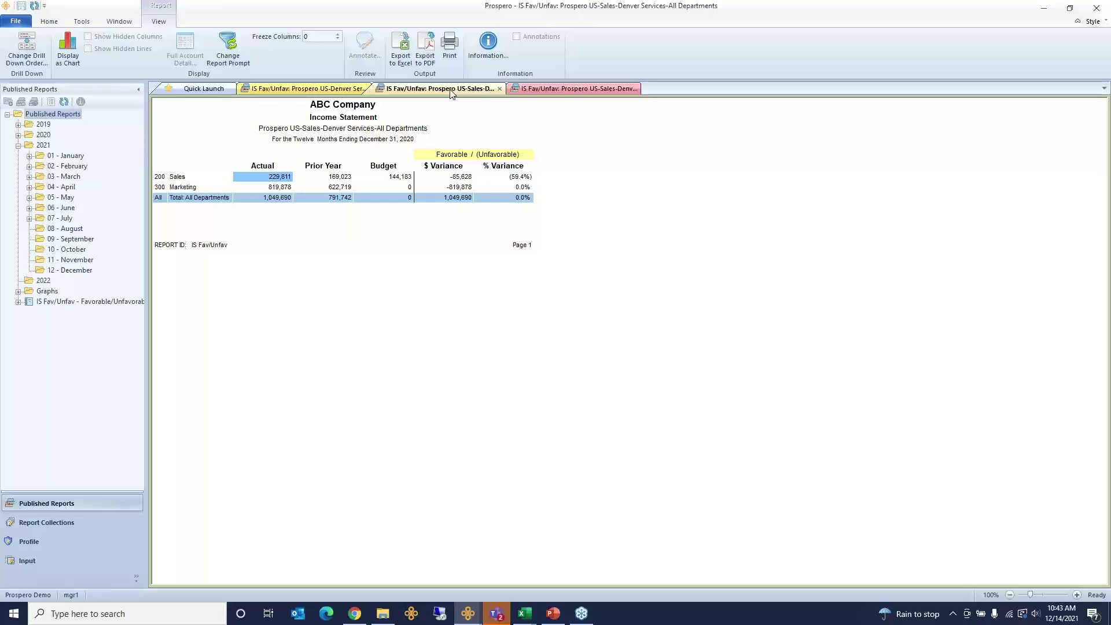
{"action": "left_click", "coordinate": [335, 90]}
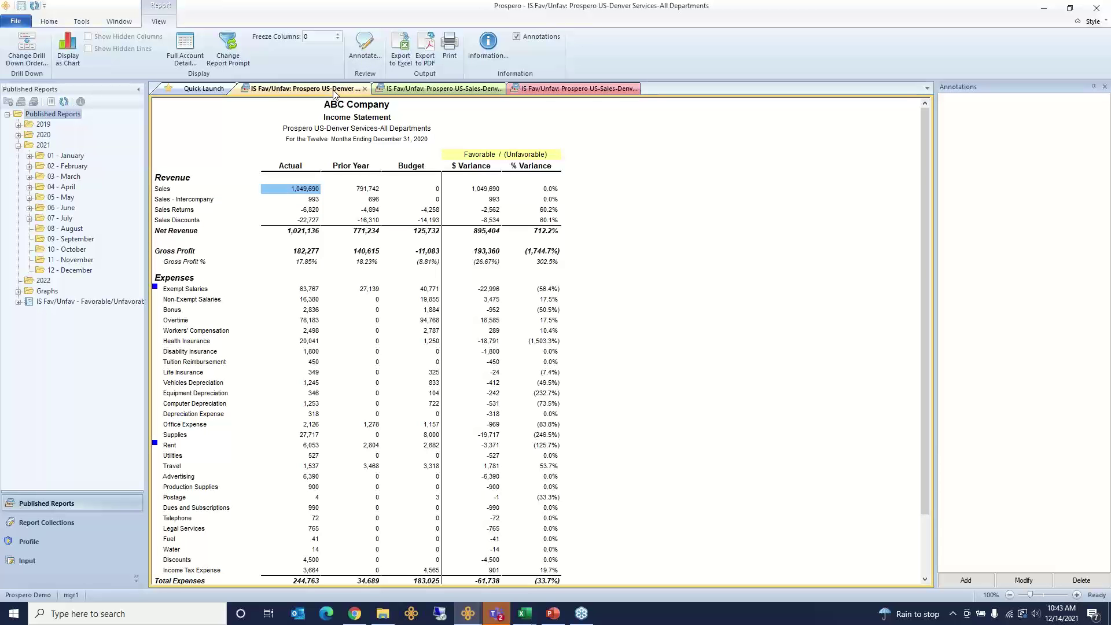
{"action": "left_click", "coordinate": [409, 88]}
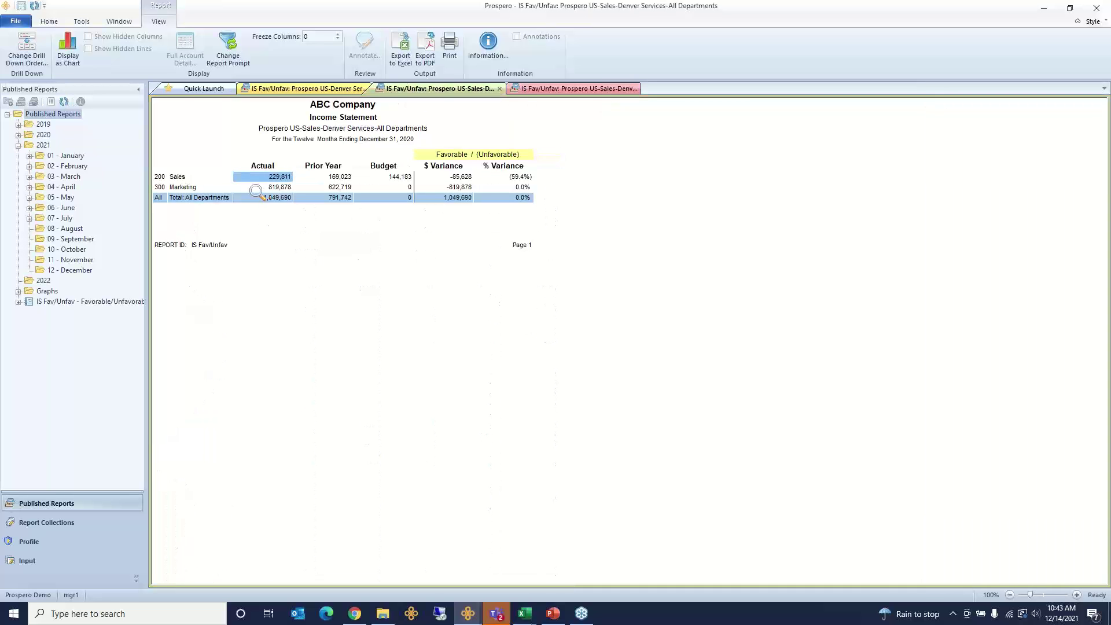
{"action": "double_click", "coordinate": [280, 182]}
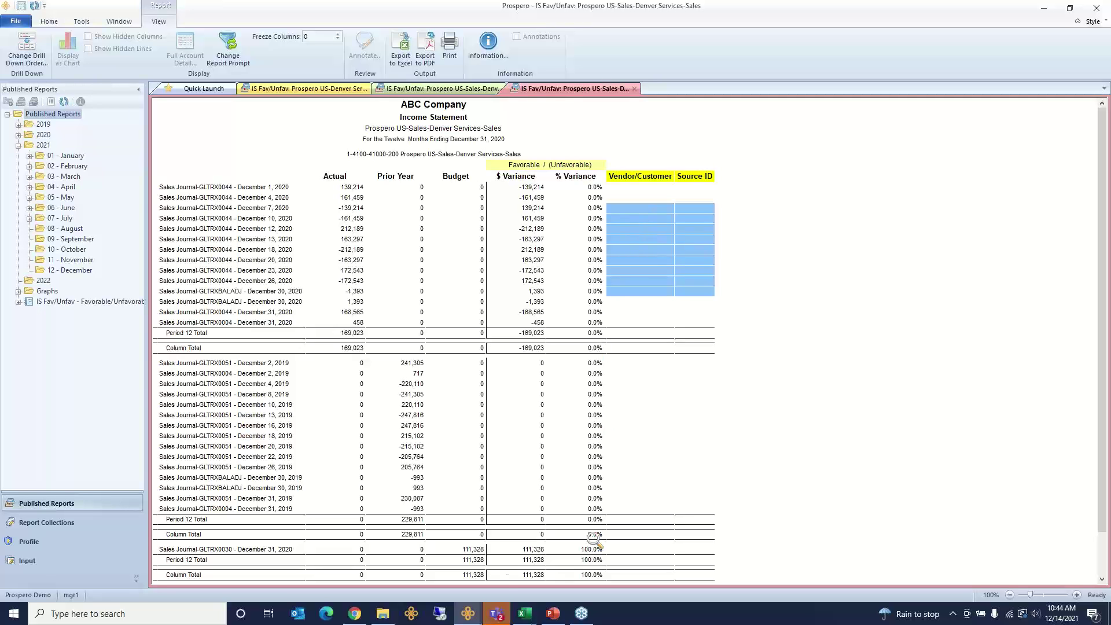
Switch to the Report Definition window of Prospero, and open the IS Fav/Unfav income statement definition and its column definition
{"action": "mouse_move", "coordinate": [478, 617]}
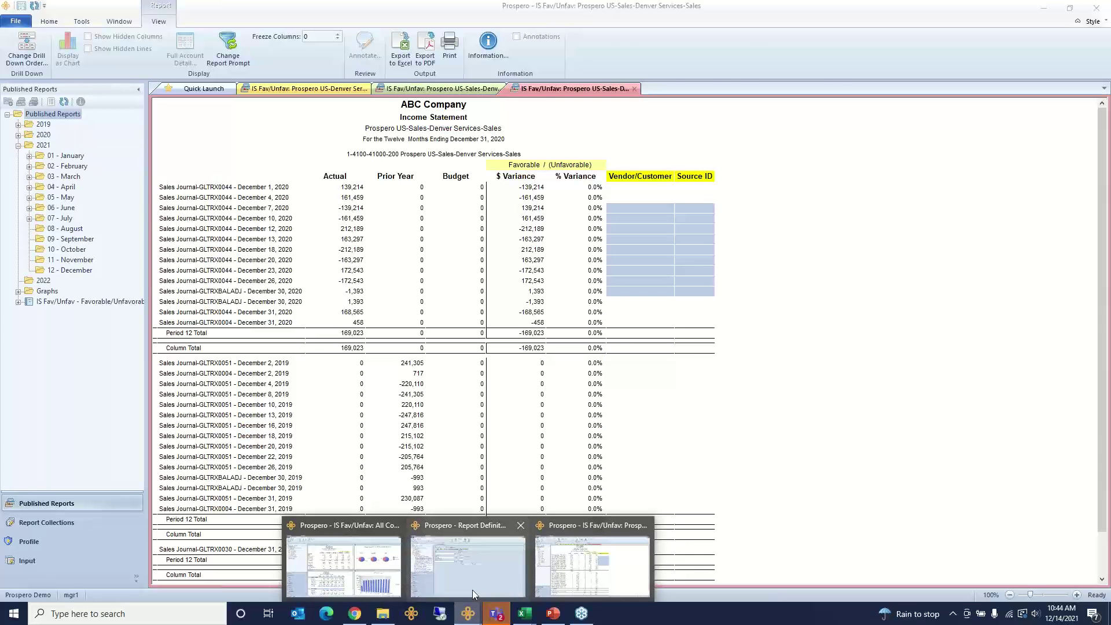
{"action": "left_click", "coordinate": [471, 585]}
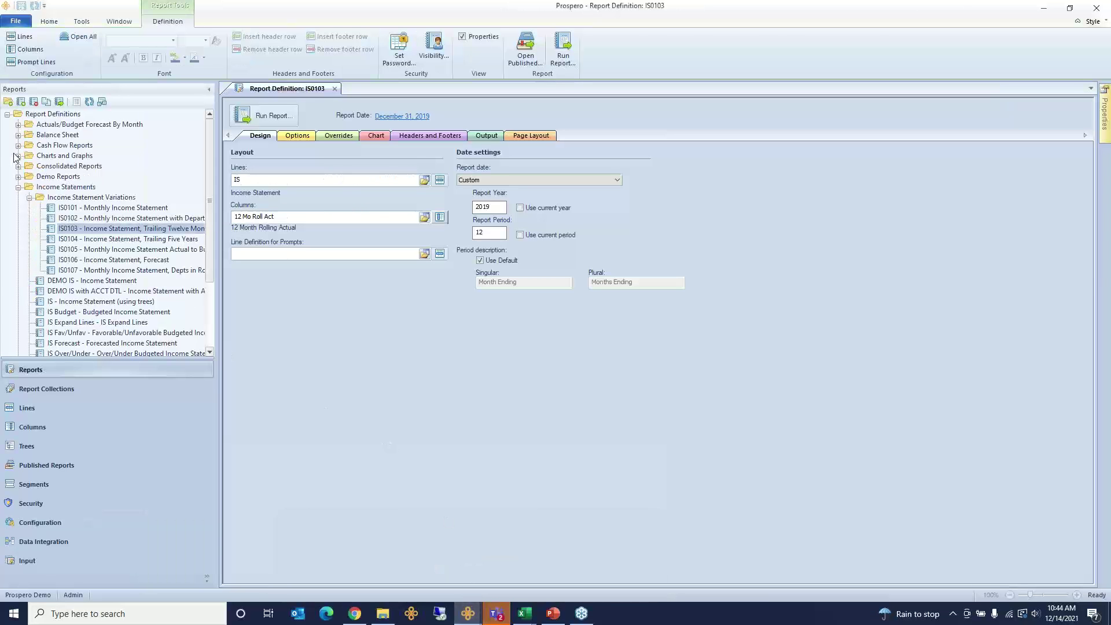
{"action": "left_click", "coordinate": [18, 189]}
{"action": "left_click", "coordinate": [18, 191]}
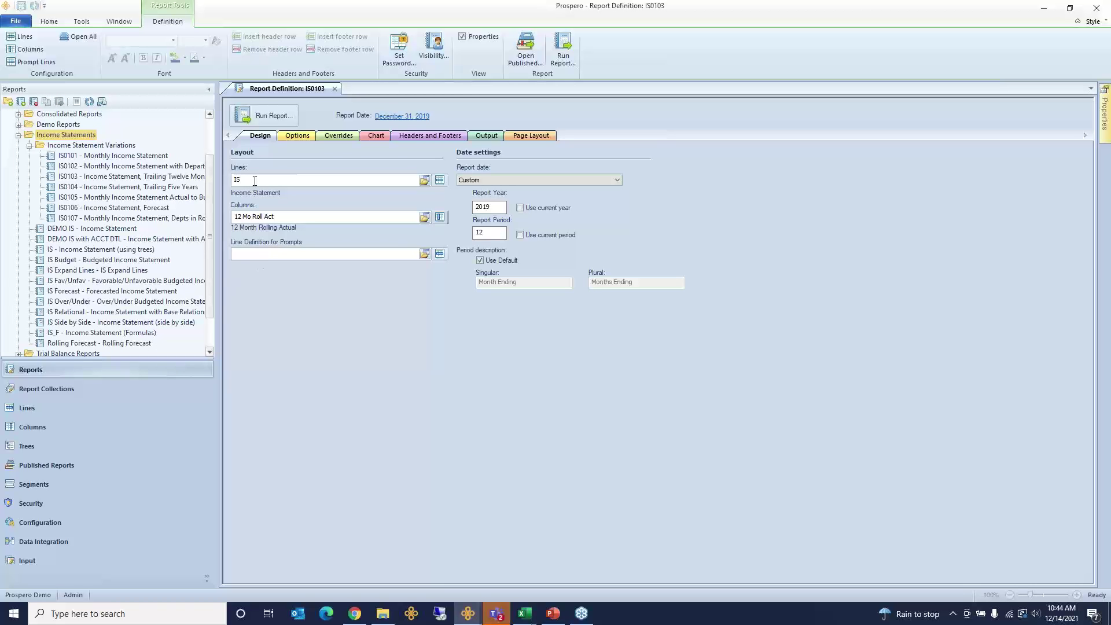
{"action": "double_click", "coordinate": [76, 281]}
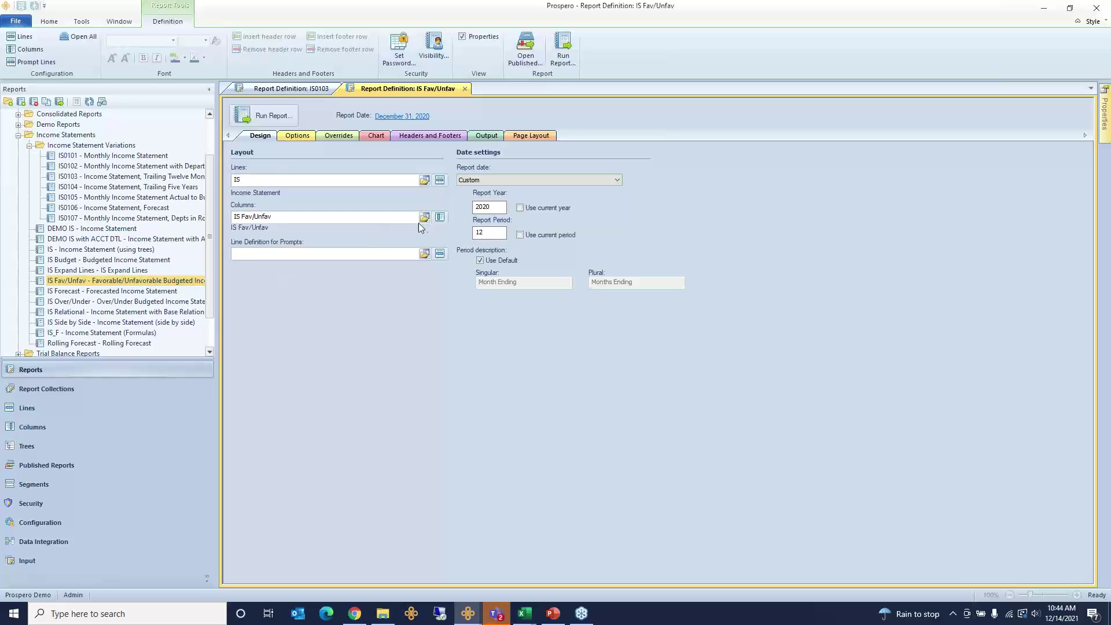
{"action": "left_click", "coordinate": [440, 217]}
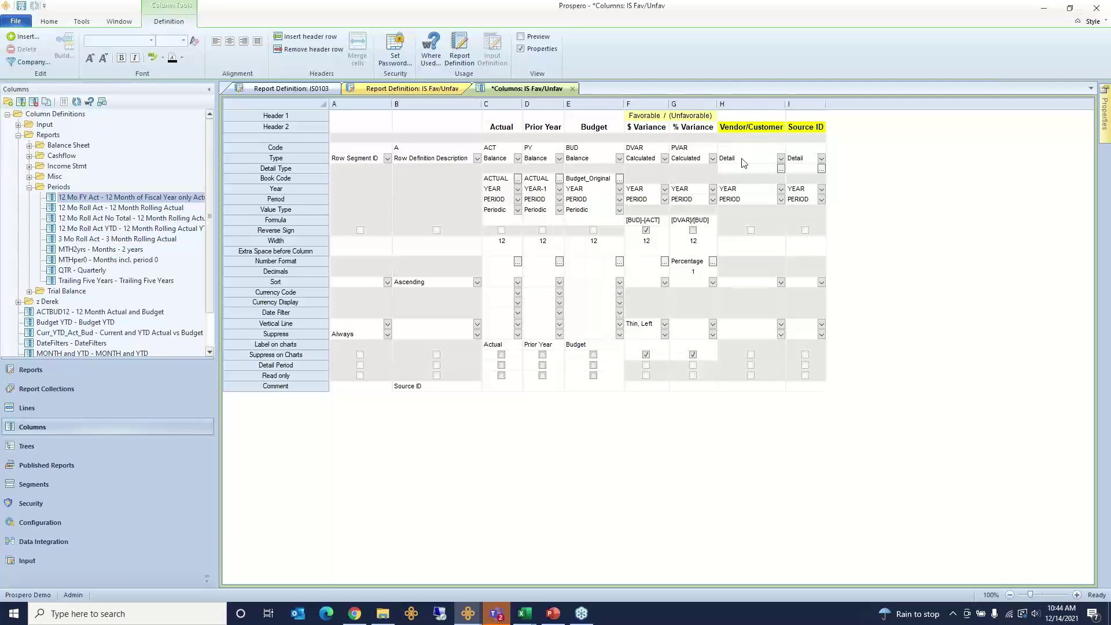
Examine the types and book codes of the Actual, Prior Year and Budget columns, and look up the available book codes without changing any
{"action": "left_click_drag", "start_coordinate": [486, 164], "coordinate": [589, 160]}
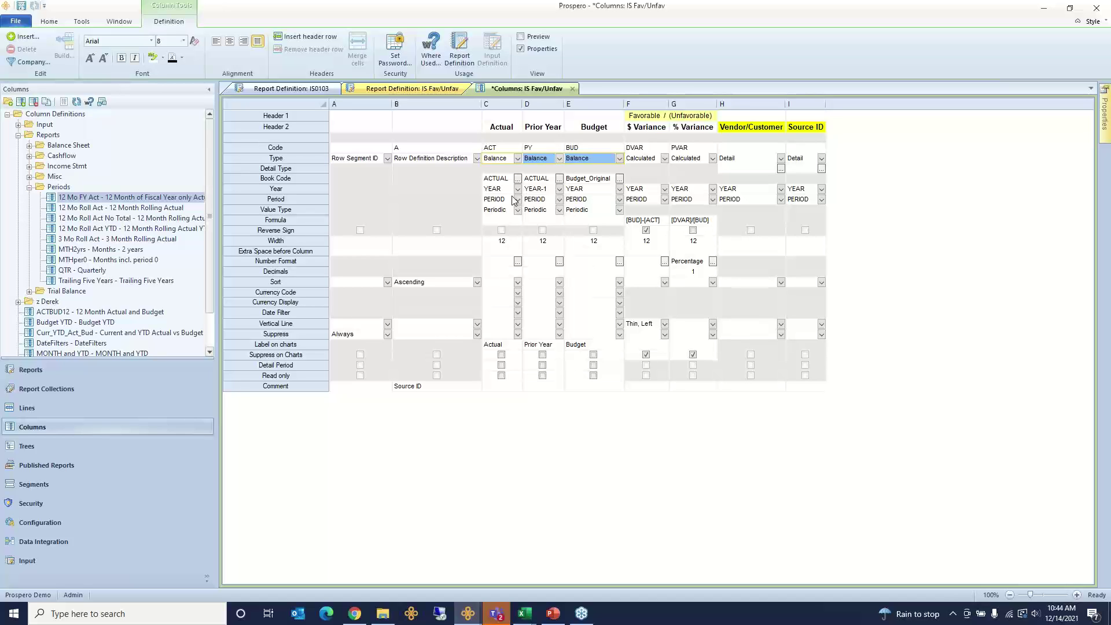
{"action": "left_click_drag", "start_coordinate": [501, 180], "coordinate": [577, 181]}
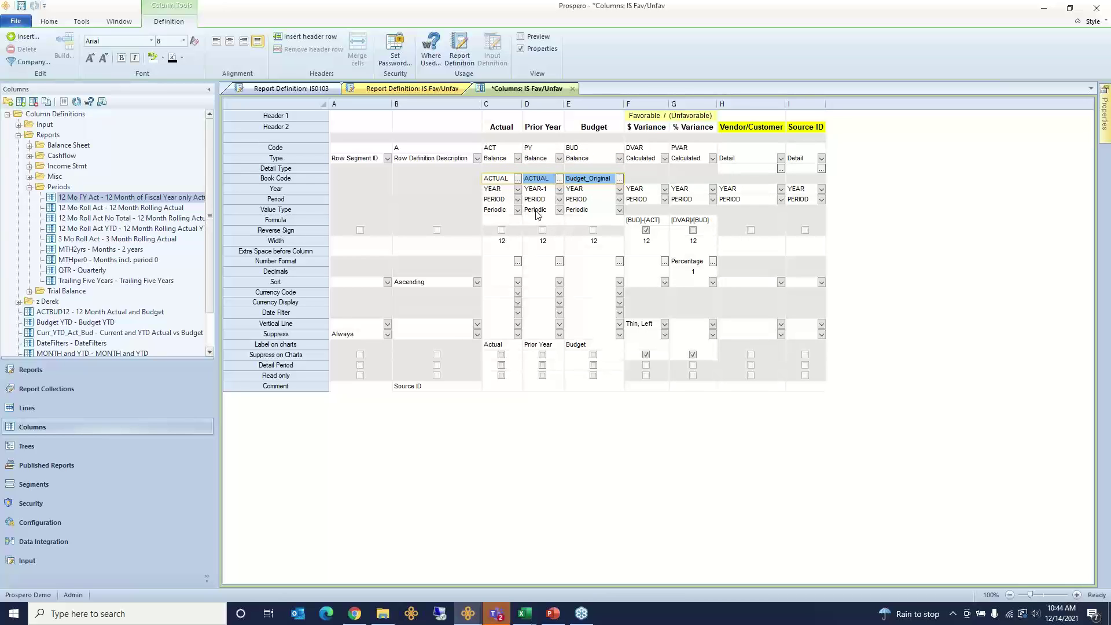
{"action": "left_click", "coordinate": [620, 179]}
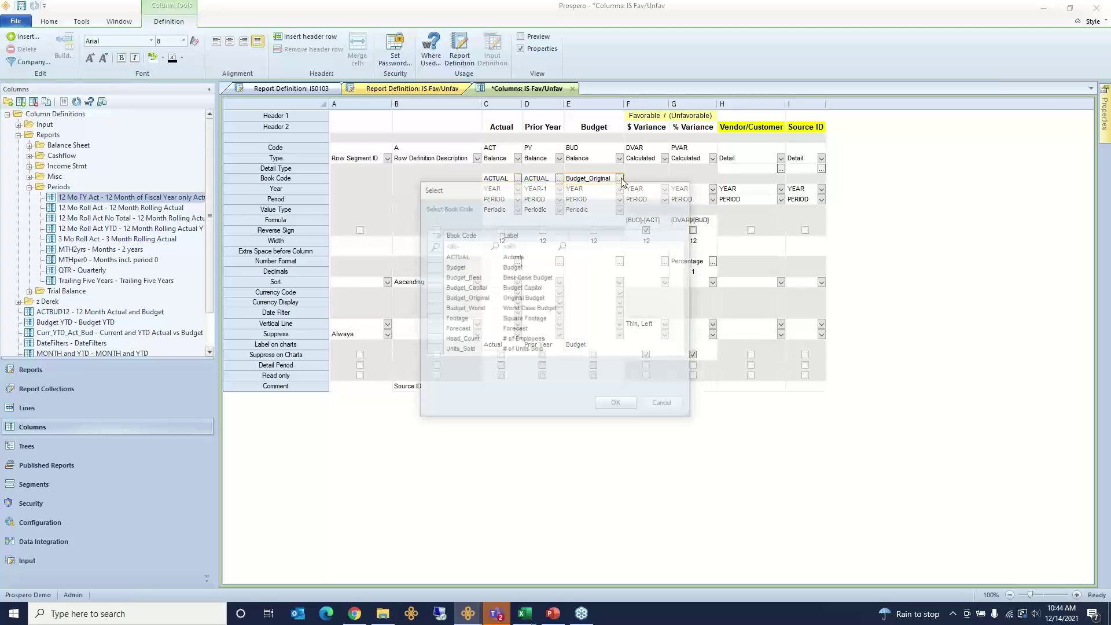
{"action": "left_click_drag", "start_coordinate": [612, 202], "coordinate": [578, 297]}
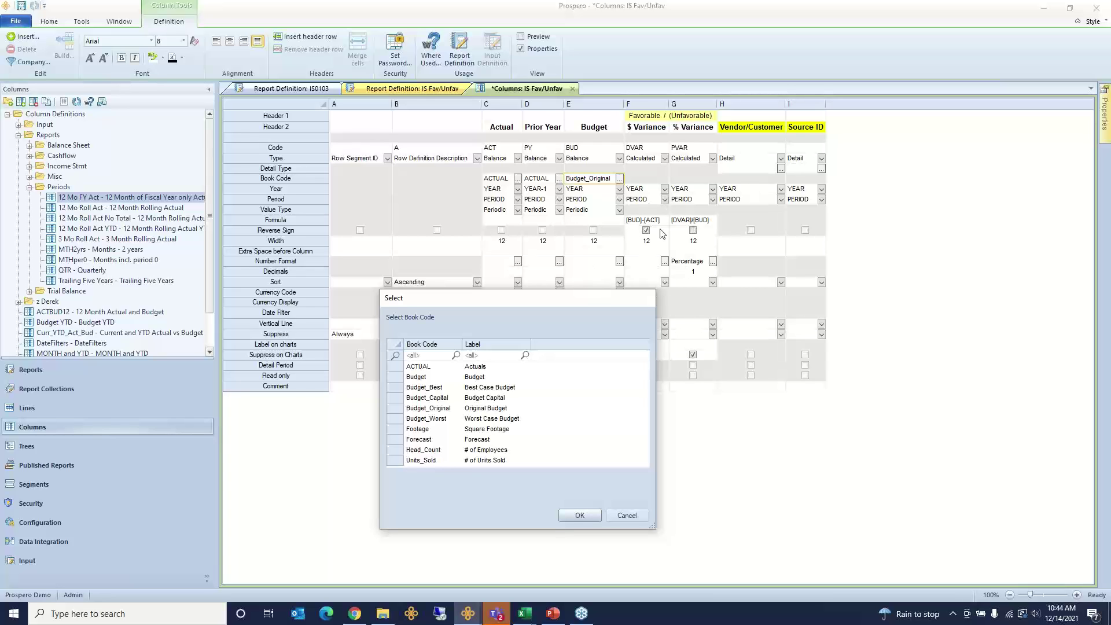
{"action": "left_click", "coordinate": [630, 518]}
Look through the type options for the Vendor/Customer column and the detail type lookups for Vendor/Customer and Source ID, cancelling each lookup
{"action": "left_click", "coordinate": [781, 159]}
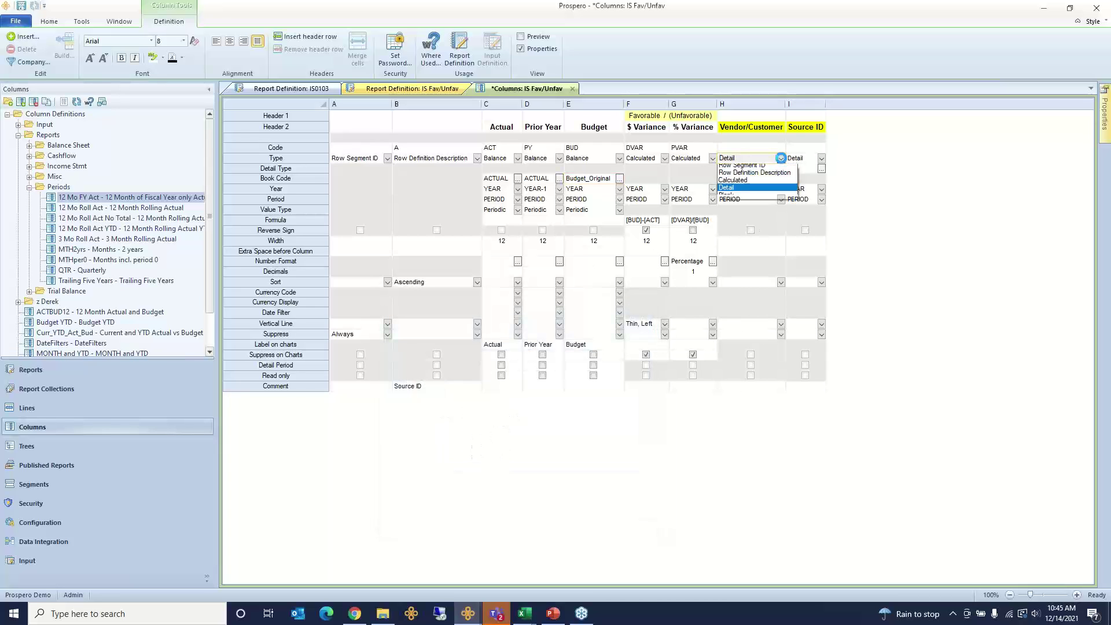
{"action": "left_click", "coordinate": [781, 160]}
{"action": "left_click", "coordinate": [322, 170]}
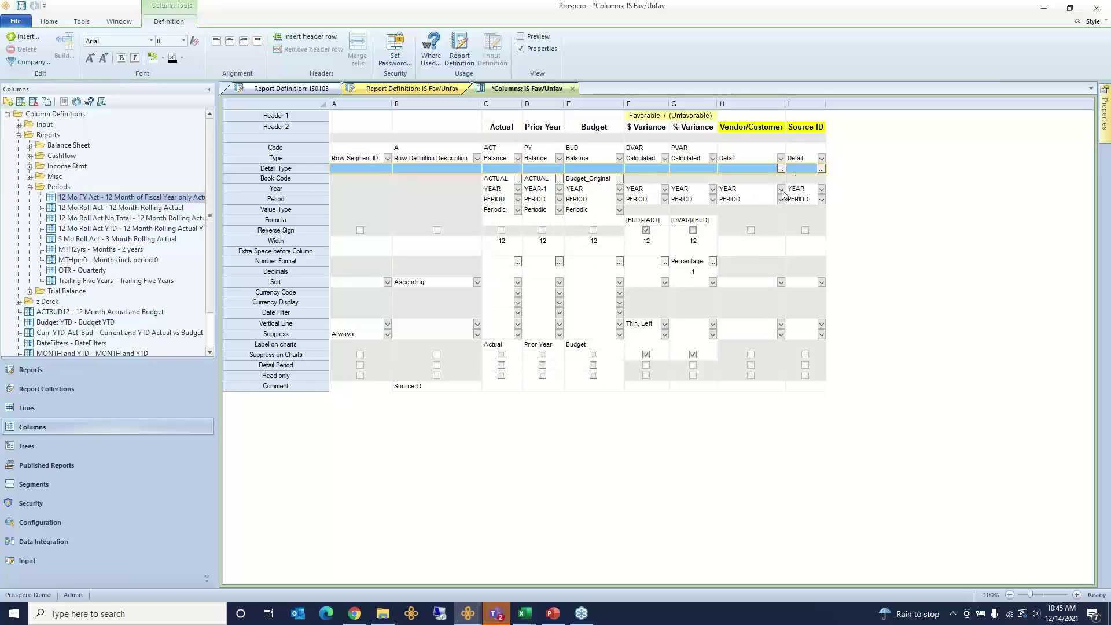
{"action": "left_click", "coordinate": [781, 169]}
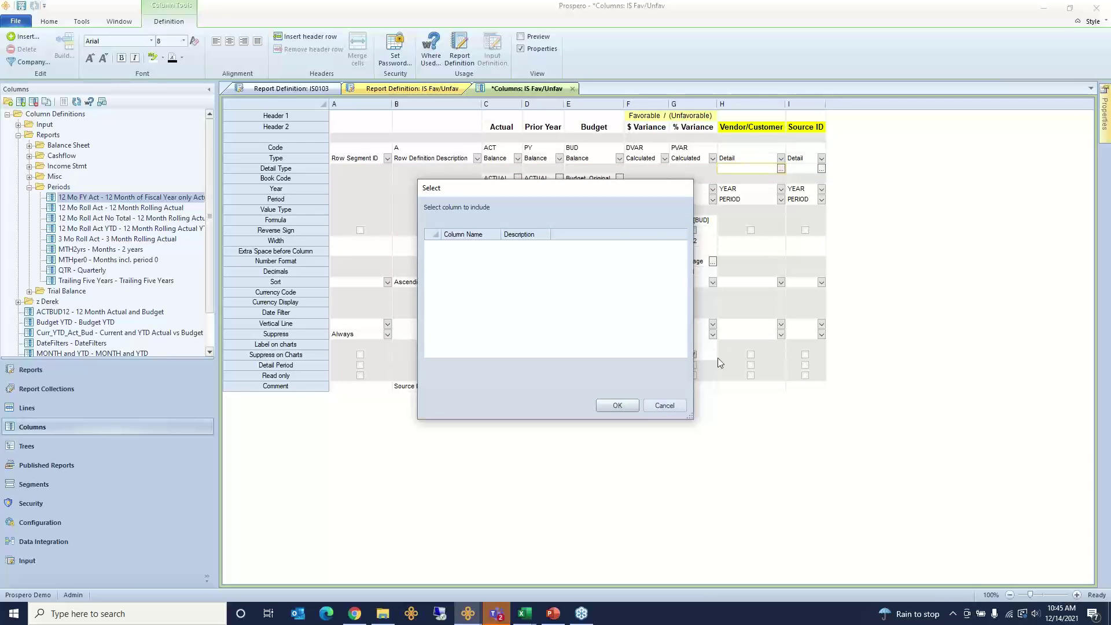
{"action": "left_click", "coordinate": [664, 405]}
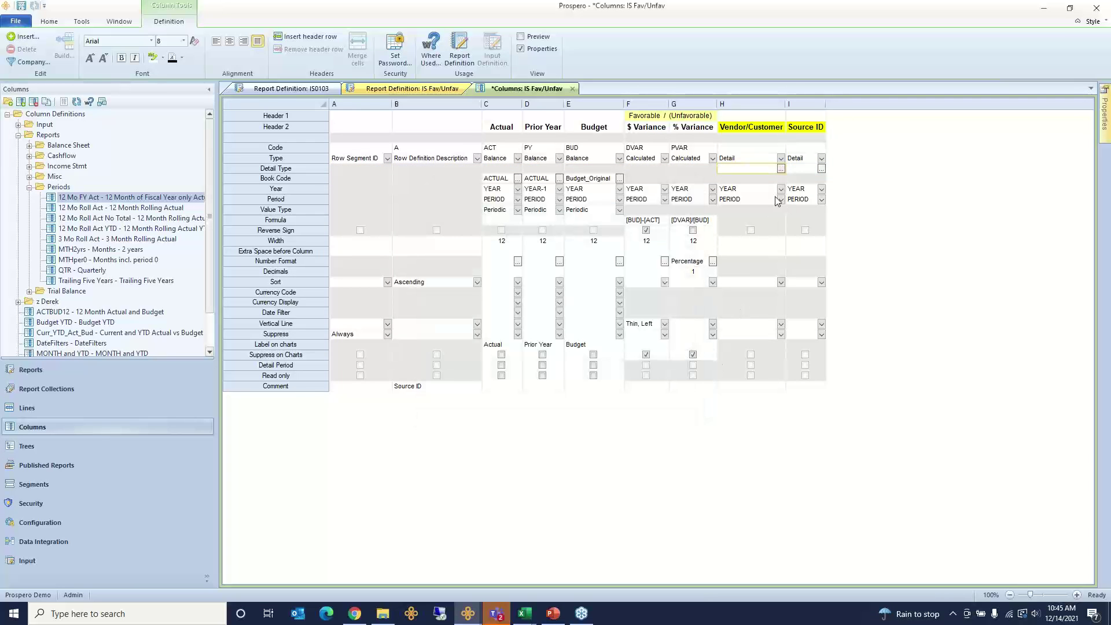
{"action": "left_click", "coordinate": [821, 168]}
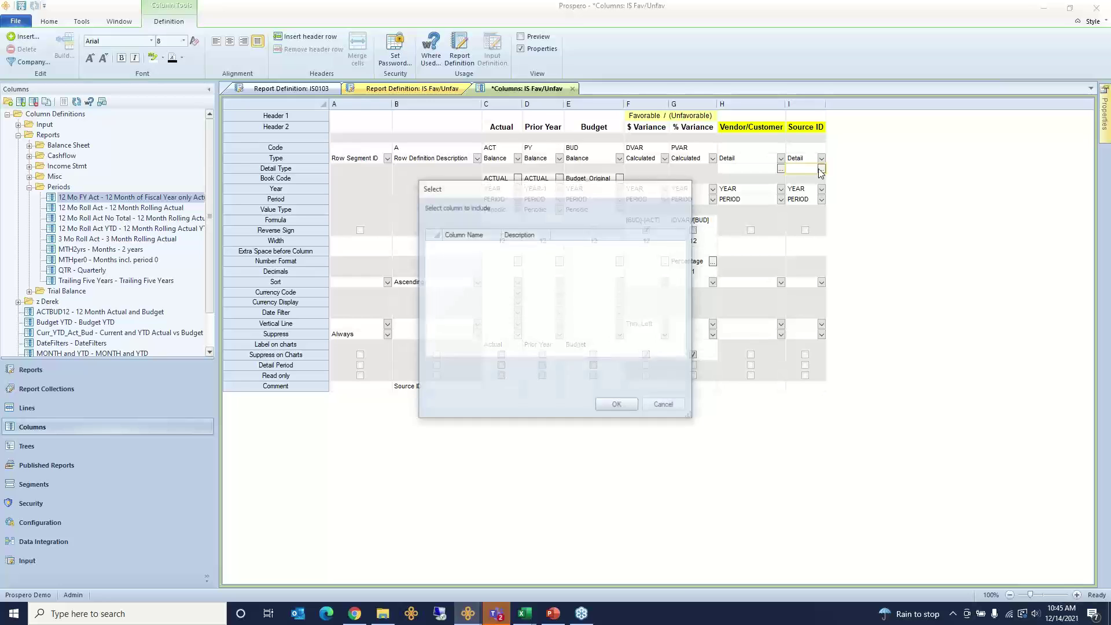
{"action": "left_click", "coordinate": [663, 406]}
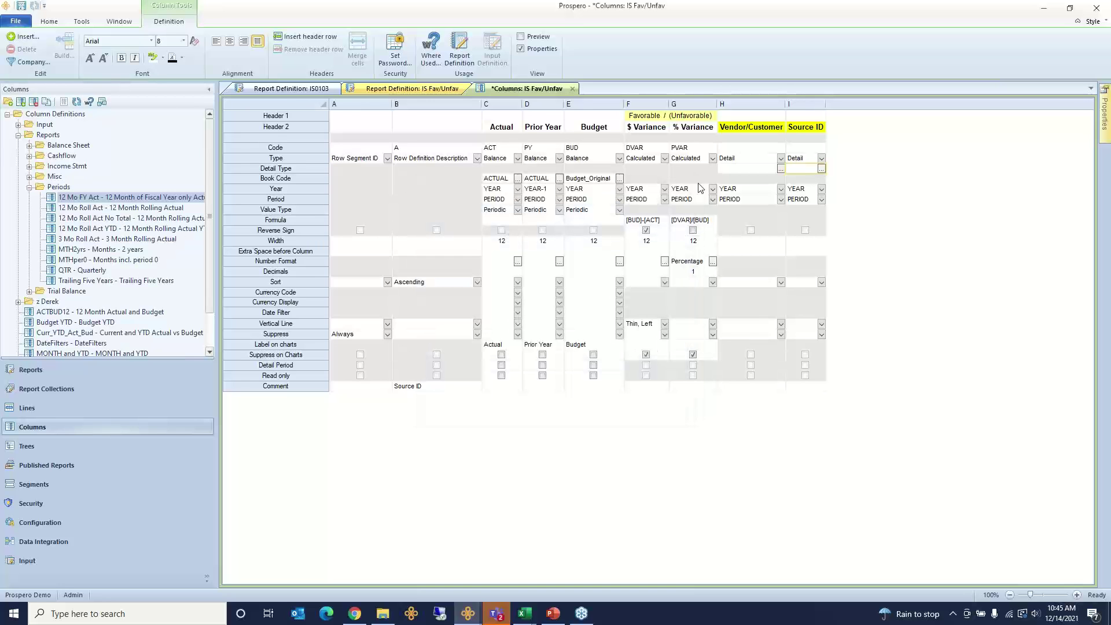
Reopen the IS Fav/Unfav column definition and look up the detail types offered for the Vendor/Customer column, cancelling the lookup
{"action": "left_click", "coordinate": [573, 89]}
{"action": "left_click", "coordinate": [579, 304]}
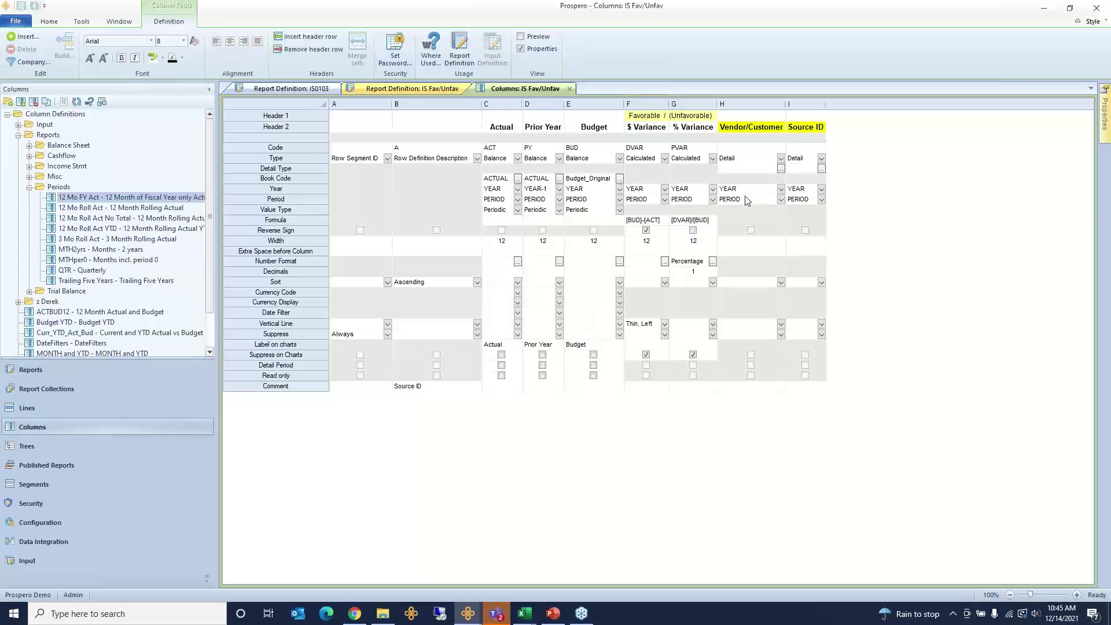
{"action": "left_click", "coordinate": [783, 169]}
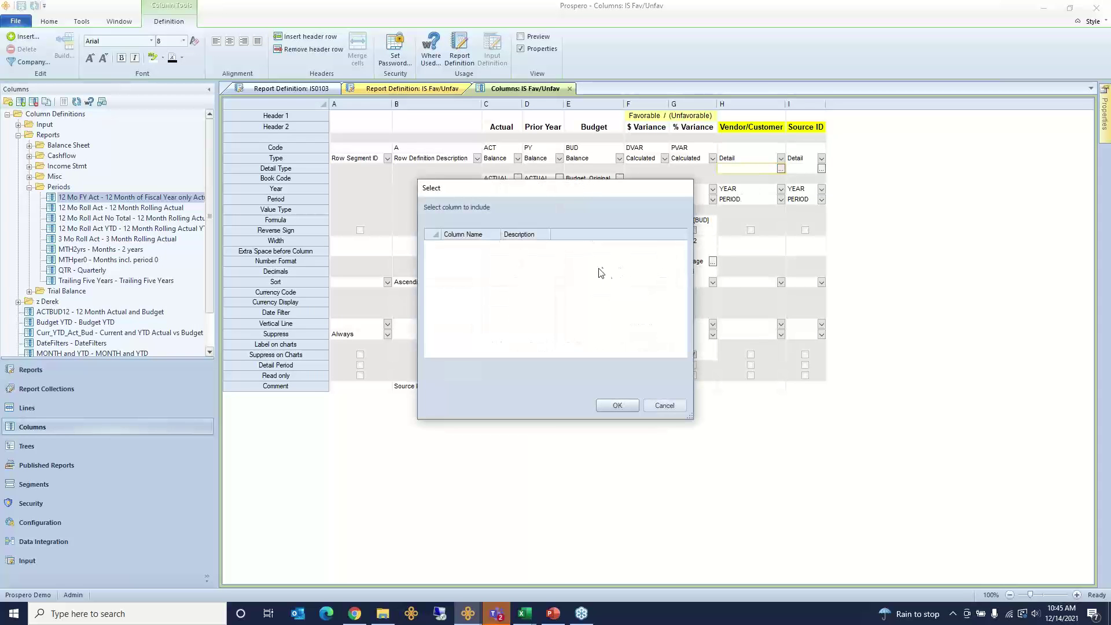
{"action": "left_click_drag", "start_coordinate": [518, 194], "coordinate": [643, 319]}
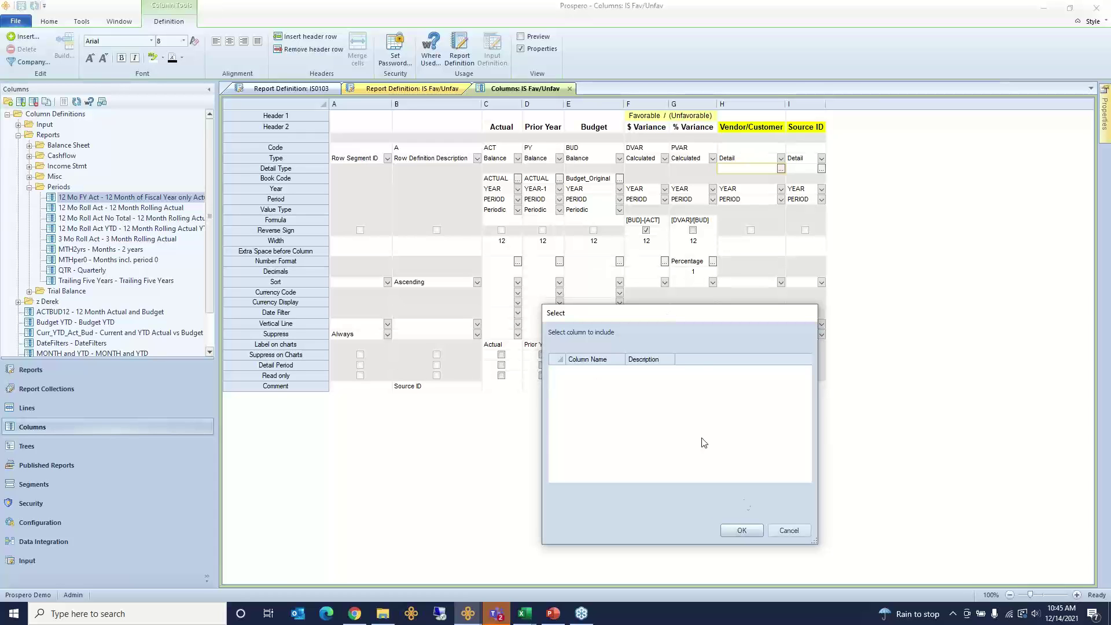
{"action": "left_click", "coordinate": [788, 531]}
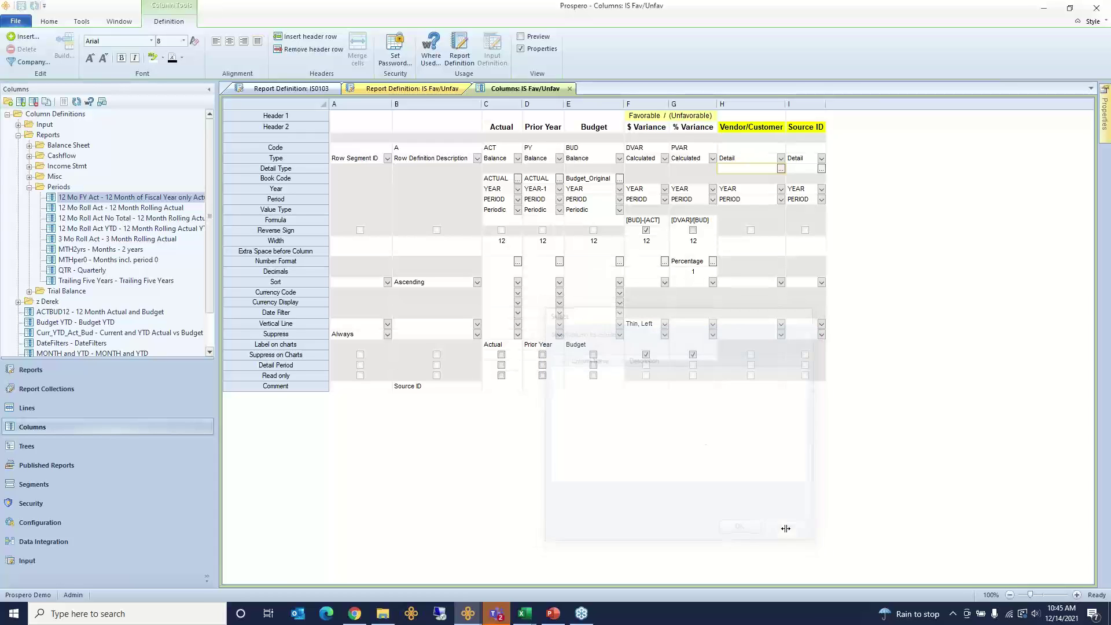
Close the IS Fav/Unfav column definition and switch back to the window with the published reports
{"action": "left_click", "coordinate": [743, 160]}
{"action": "key", "text": "Tab"}
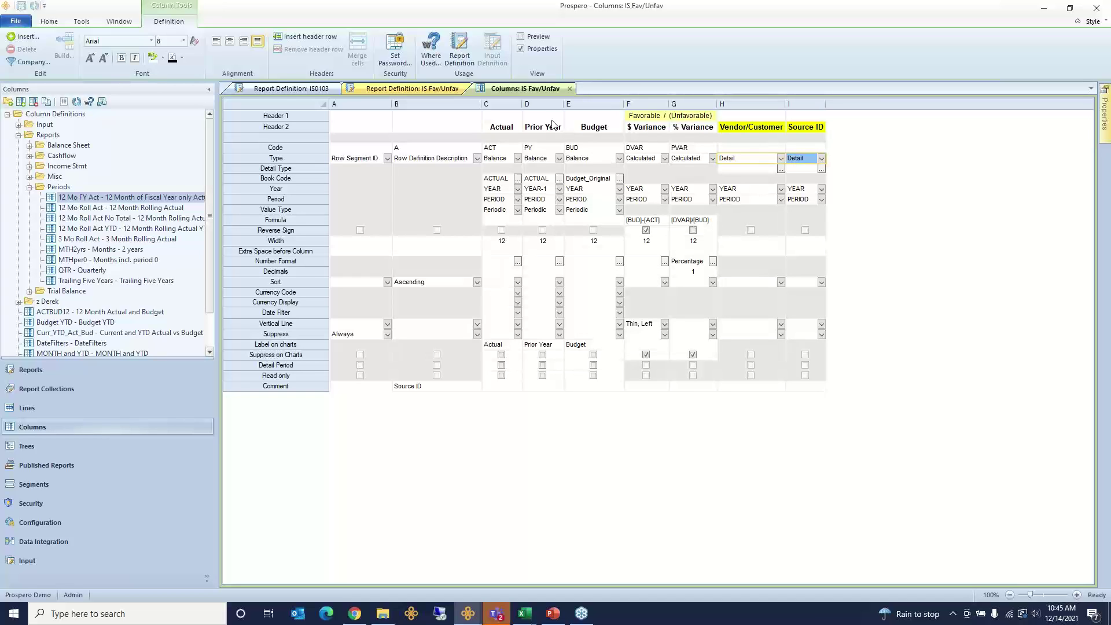
{"action": "left_click", "coordinate": [570, 89]}
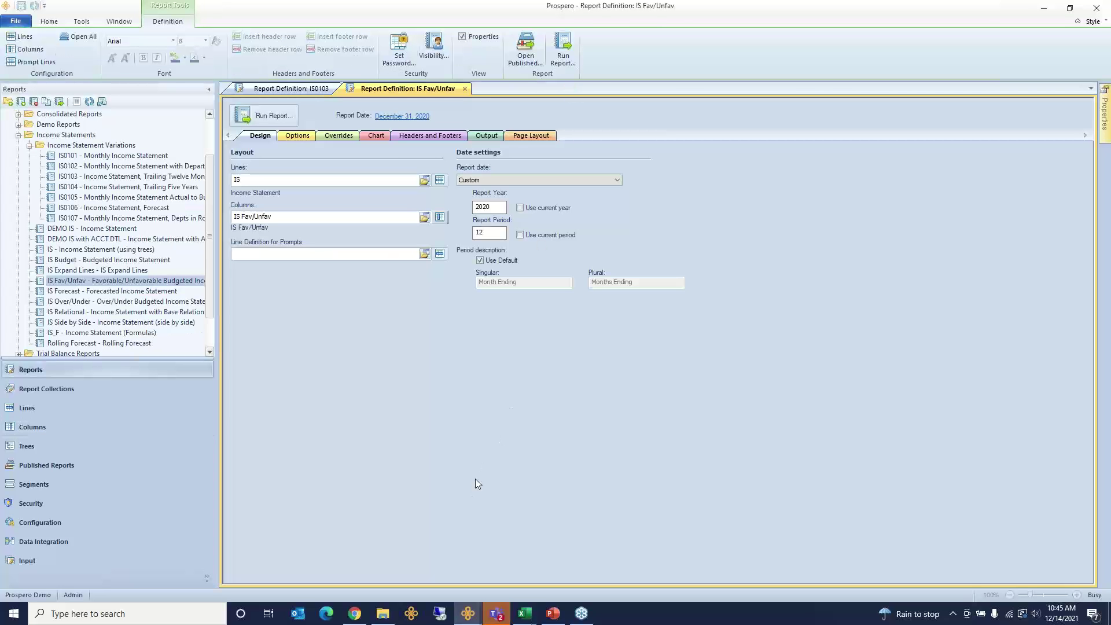
{"action": "key", "text": "alt+Tab"}
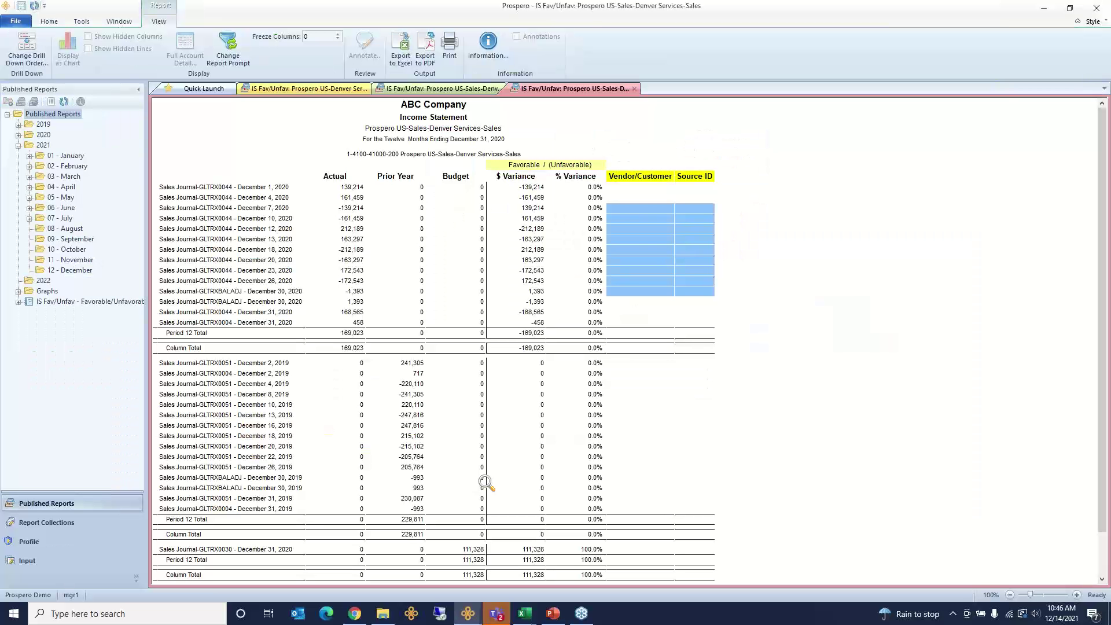
Close the Sales transaction detail and the department drill-down, returning to the Denver Services income statement
{"action": "left_click", "coordinate": [634, 89]}
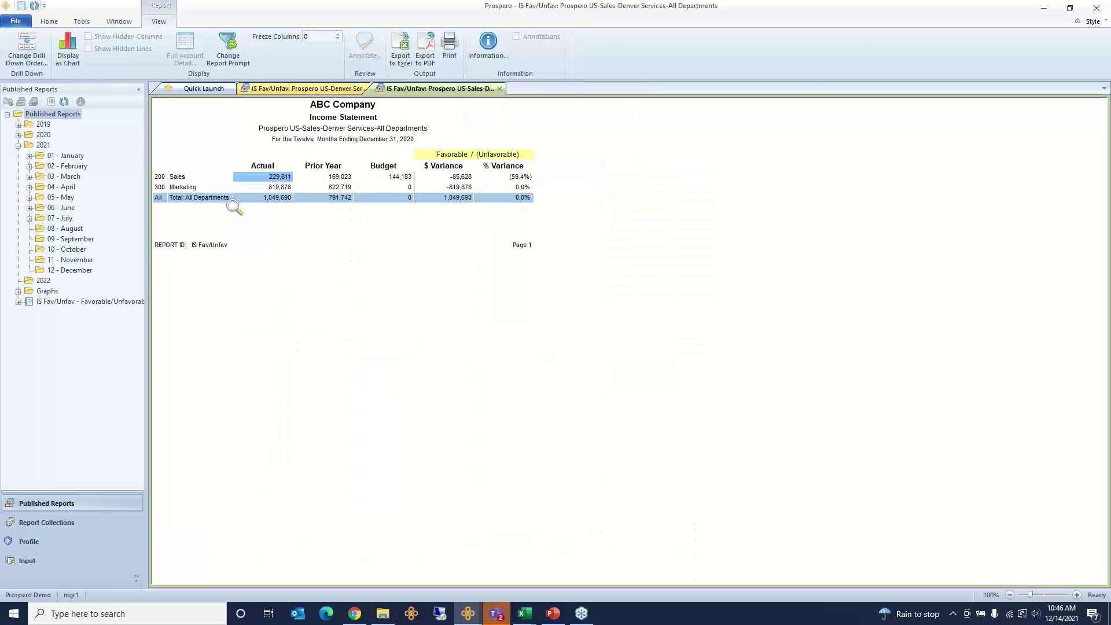
{"action": "left_click", "coordinate": [189, 177]}
{"action": "left_click", "coordinate": [190, 186]}
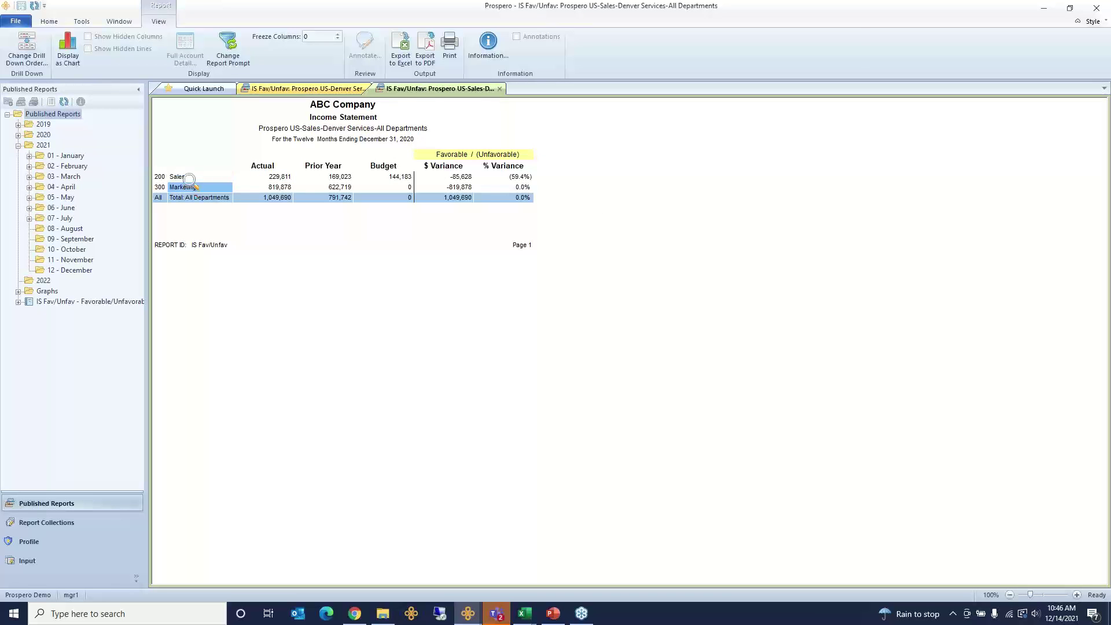
{"action": "left_click", "coordinate": [190, 178]}
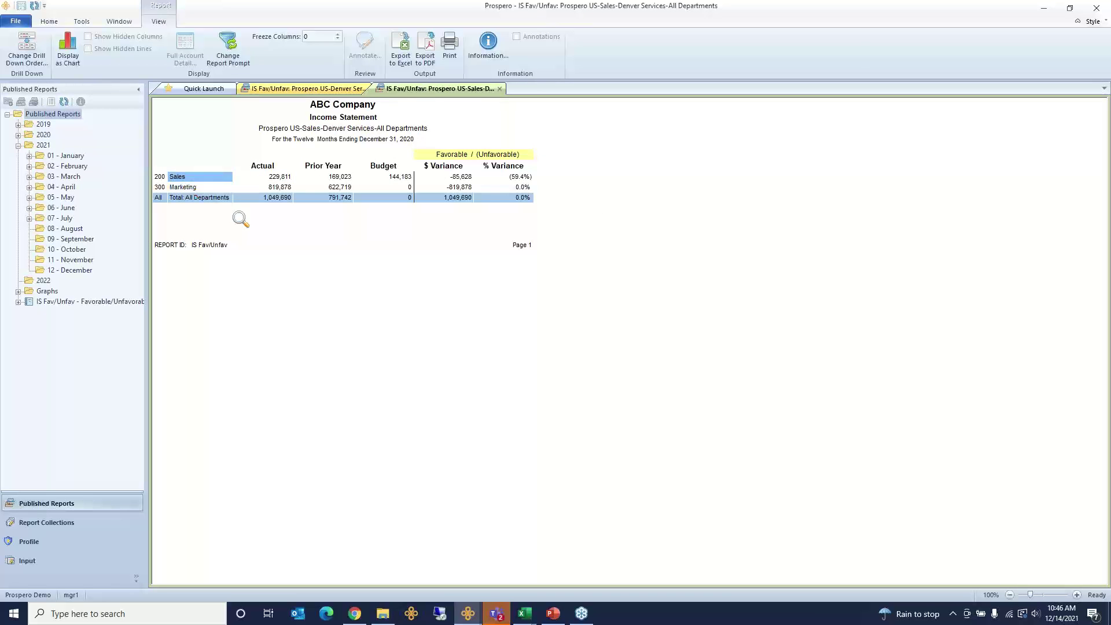
{"action": "left_click", "coordinate": [500, 88]}
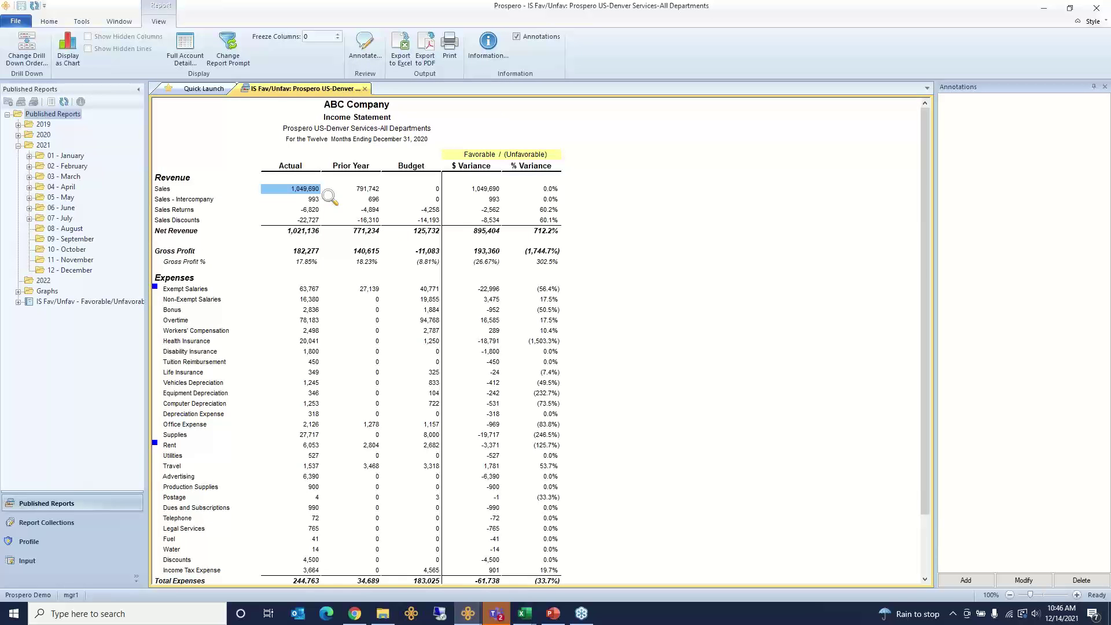
Reopen the report prompt for the income statement and set Company to 1 and Location to 41000
{"action": "left_click", "coordinate": [225, 47]}
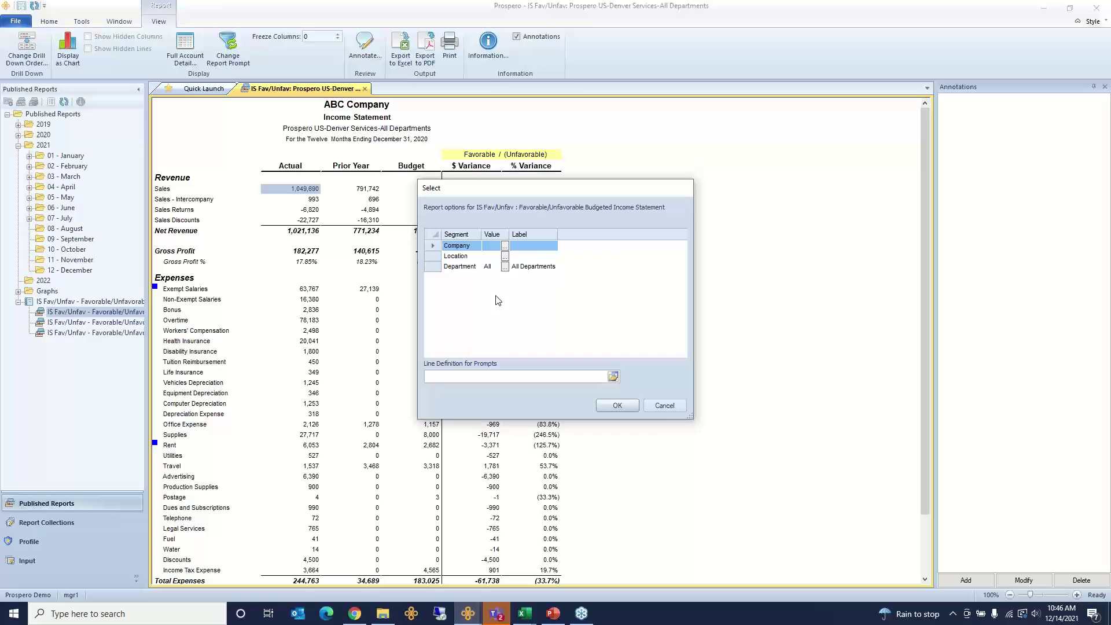
{"action": "left_click", "coordinate": [489, 245]}
{"action": "type", "text": "1"}
{"action": "left_click", "coordinate": [486, 257]}
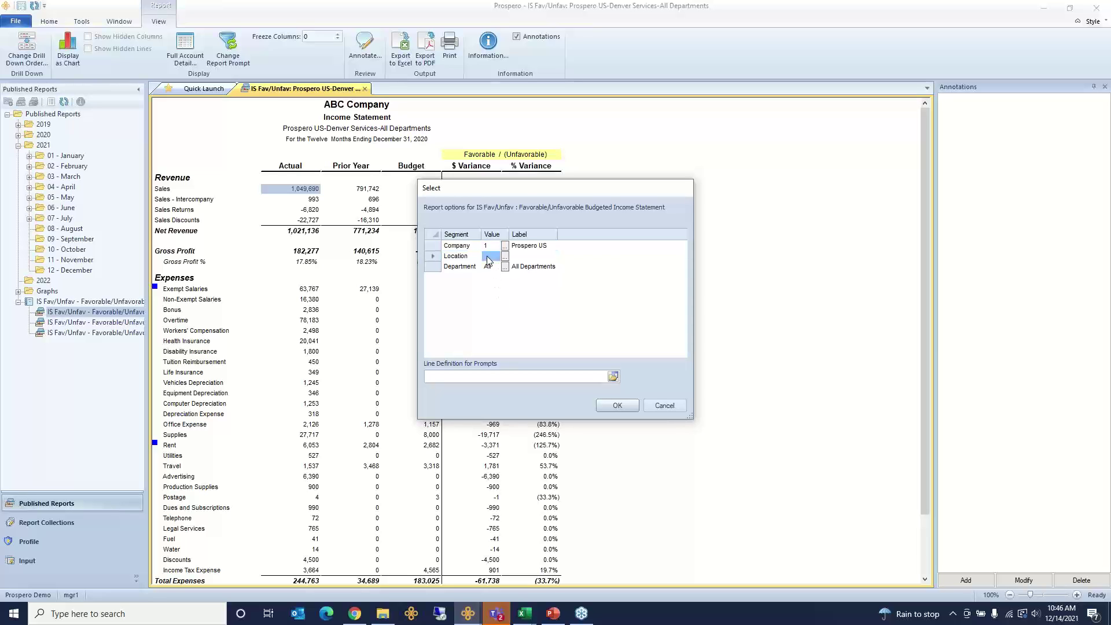
{"action": "type", "text": "41000"}
Try to run the report with Department set to 000 - Corporate from the selection tree, and cancel the reopened report prompt
{"action": "left_click", "coordinate": [491, 269]}
{"action": "left_click", "coordinate": [510, 267]}
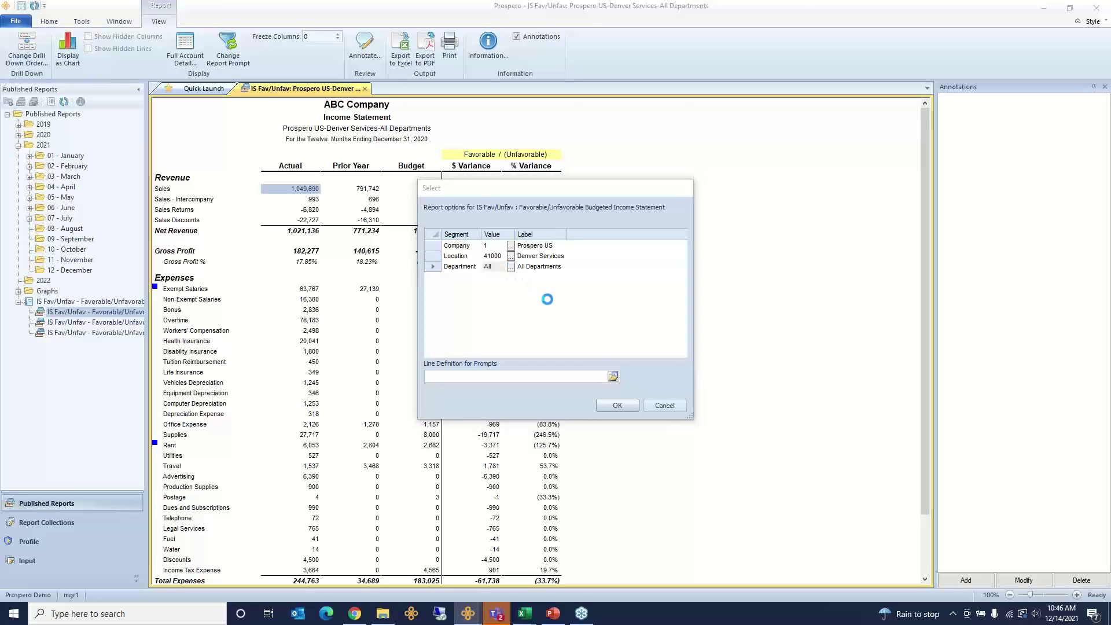
{"action": "left_click", "coordinate": [445, 248]}
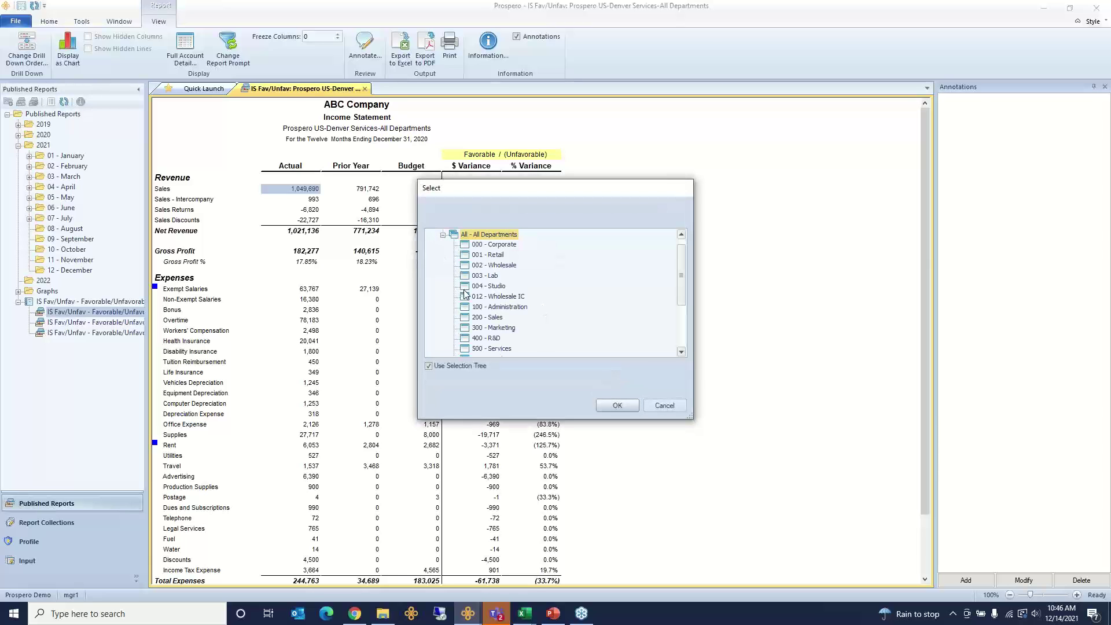
{"action": "left_click", "coordinate": [493, 246]}
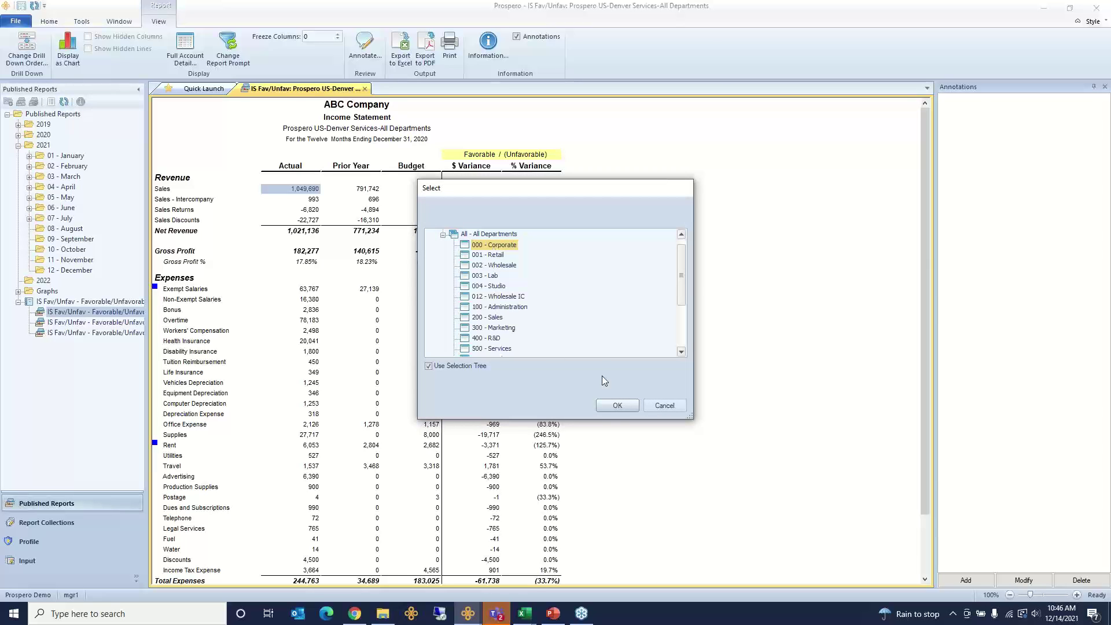
{"action": "left_click", "coordinate": [616, 405]}
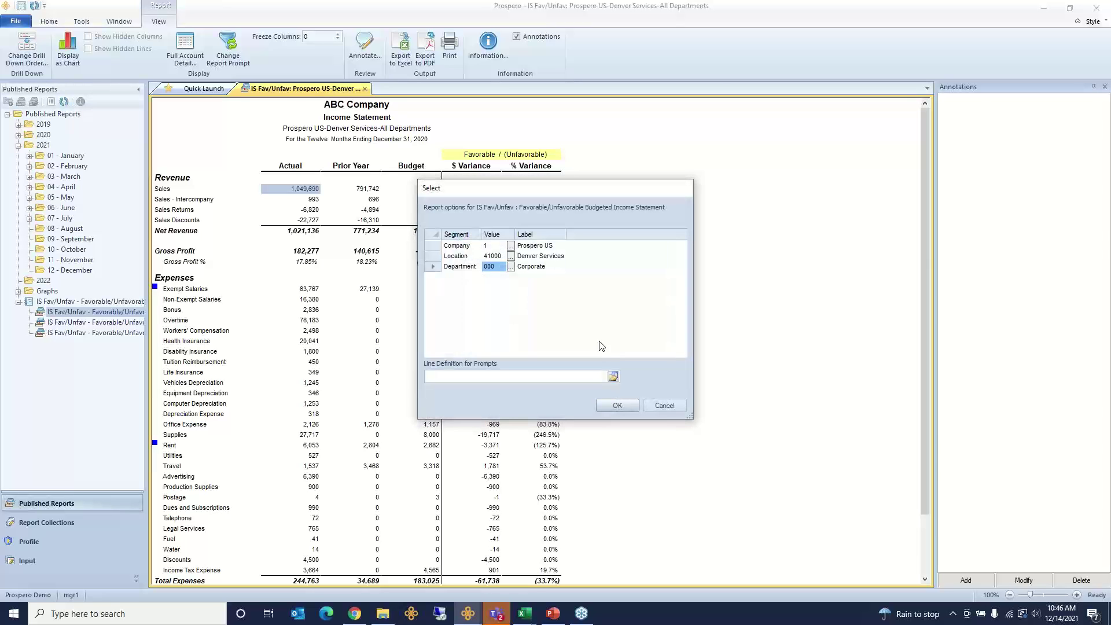
{"action": "left_click", "coordinate": [617, 405]}
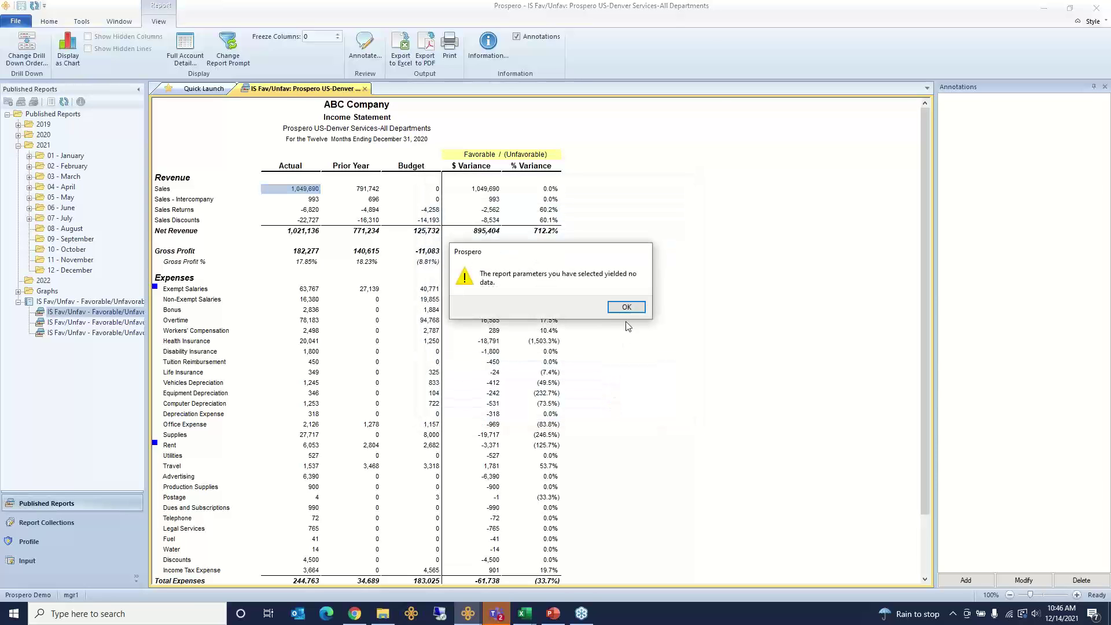
{"action": "left_click", "coordinate": [626, 306]}
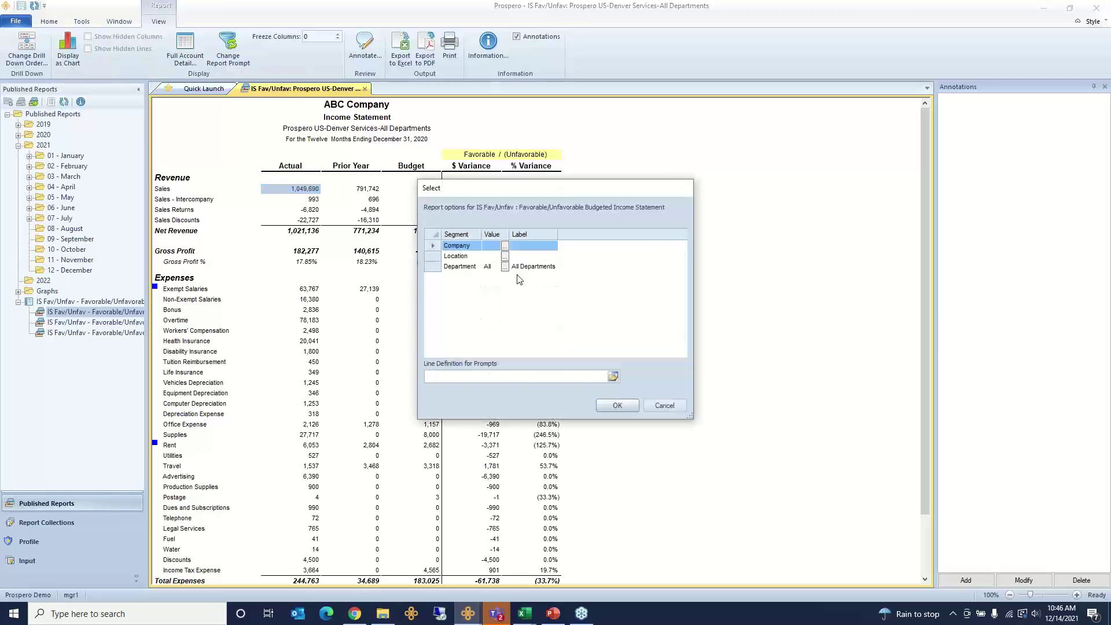
{"action": "left_click", "coordinate": [658, 407]}
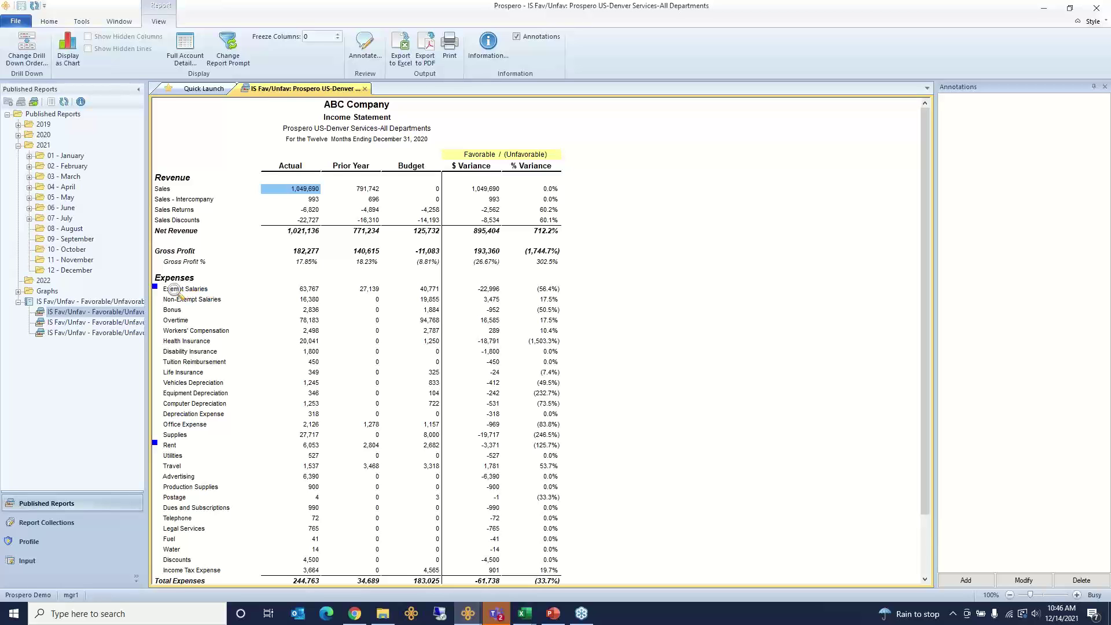
Annotate the Exempt Salaries line with a short comment about having spoken with a colleague
{"action": "mouse_move", "coordinate": [157, 292]}
{"action": "left_click", "coordinate": [488, 290]}
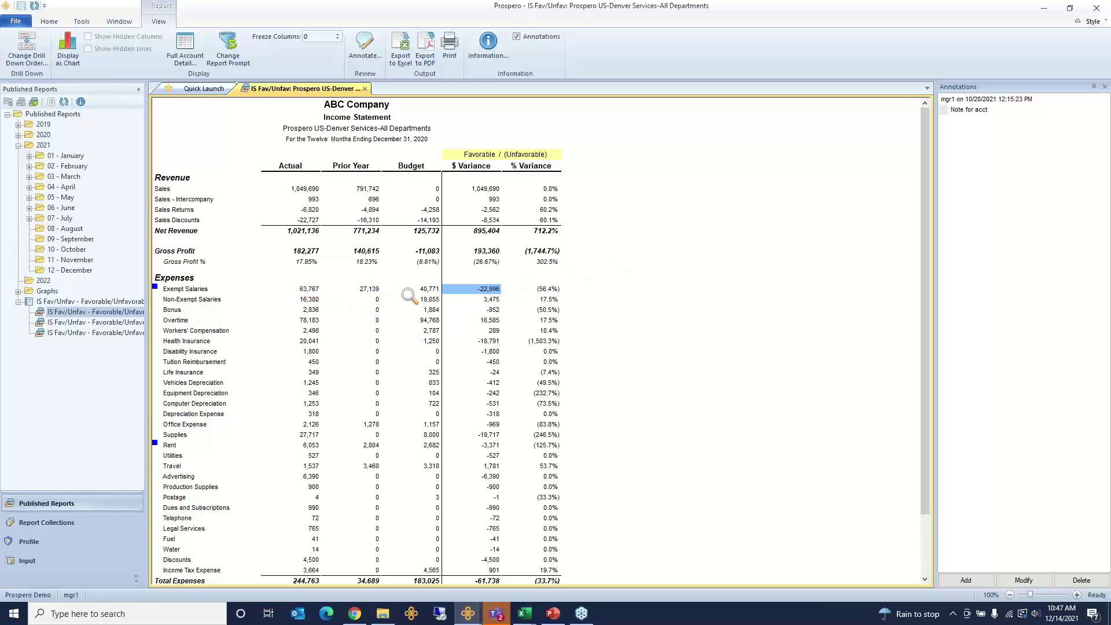
{"action": "right_click", "coordinate": [465, 289]}
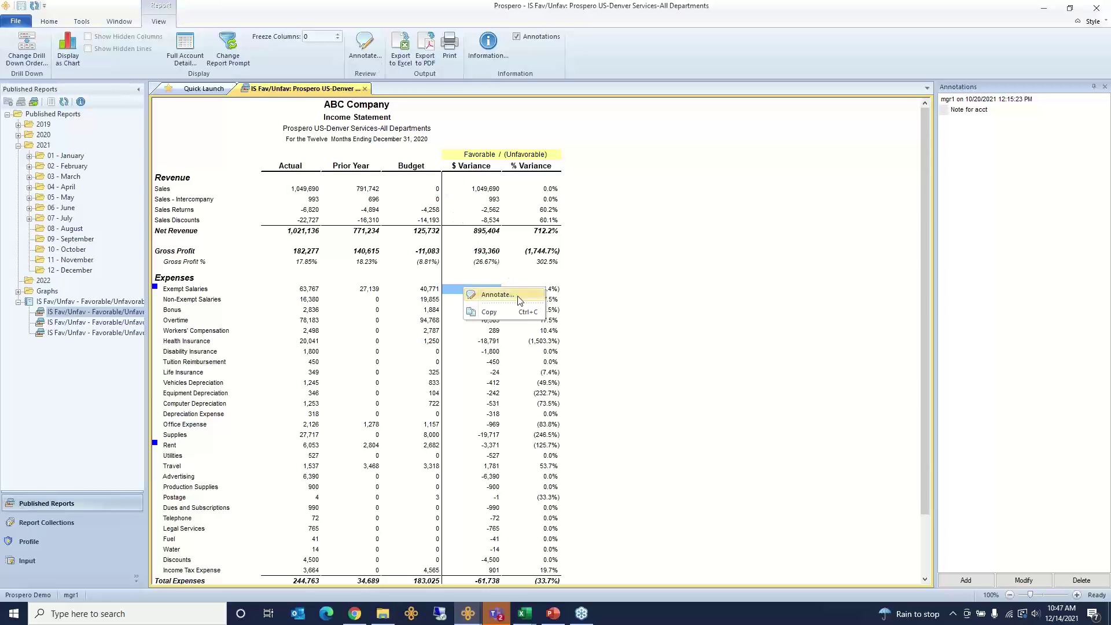
{"action": "left_click", "coordinate": [497, 294]}
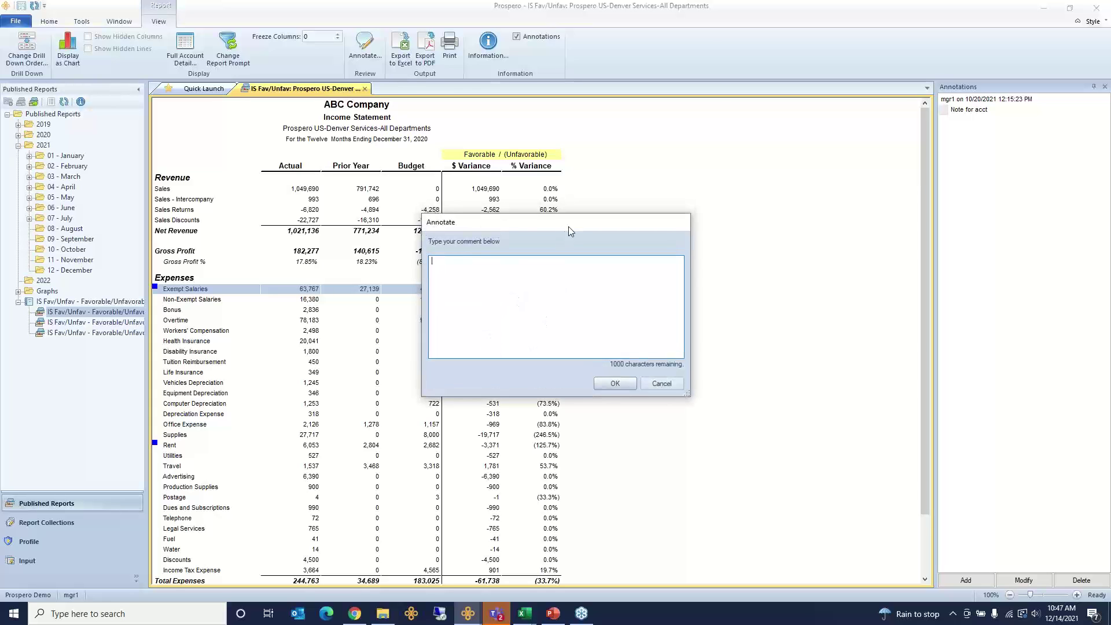
{"action": "left_click_drag", "start_coordinate": [568, 226], "coordinate": [539, 324]}
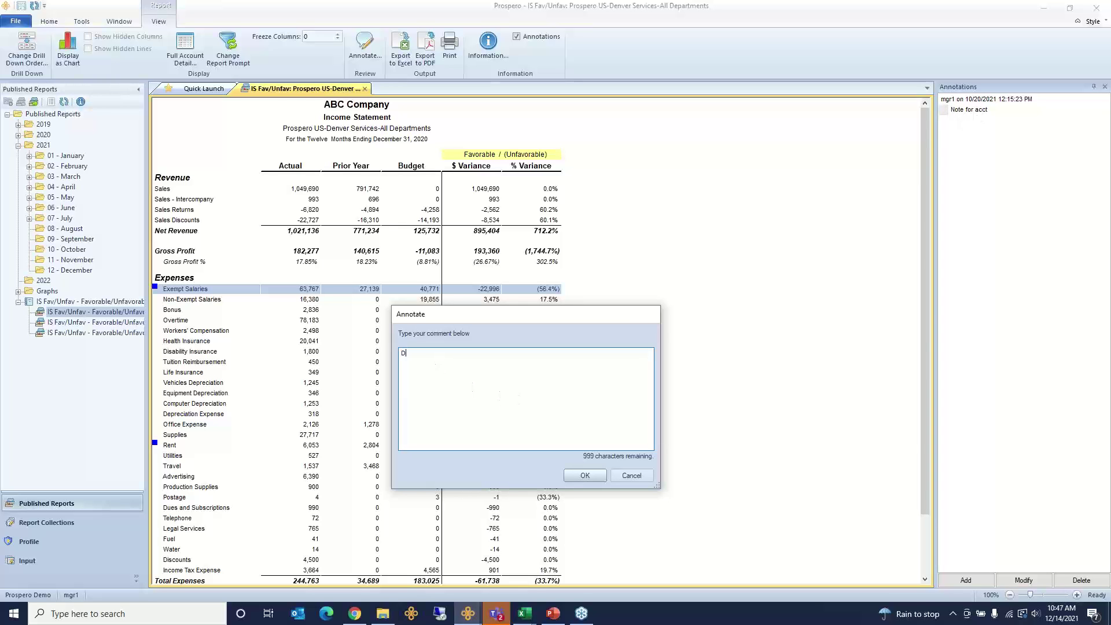
{"action": "type", "text": "erek & spoke"}
{"action": "left_click", "coordinate": [585, 476]}
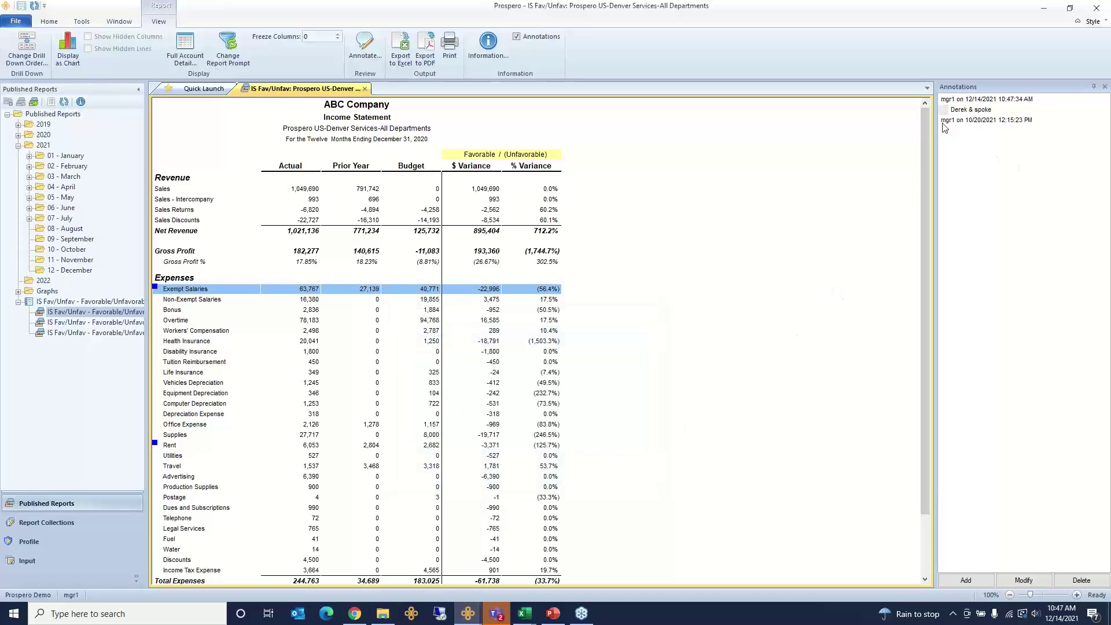
Review the October 2021 annotation on Exempt Salaries and the options available for that line without changing anything
{"action": "left_click", "coordinate": [943, 122]}
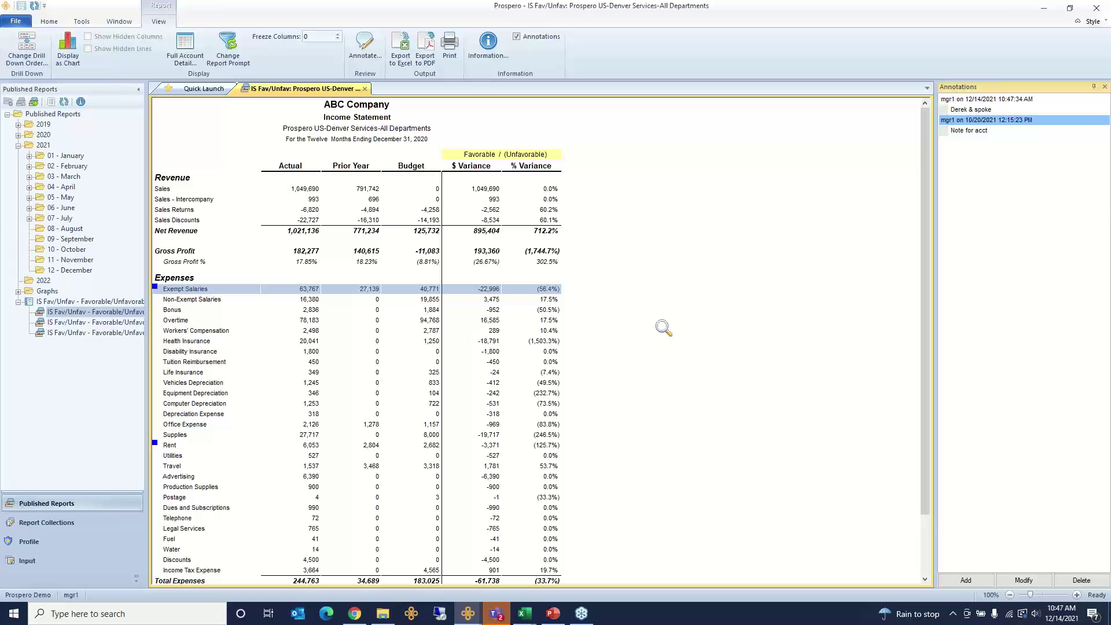
{"action": "right_click", "coordinate": [352, 289]}
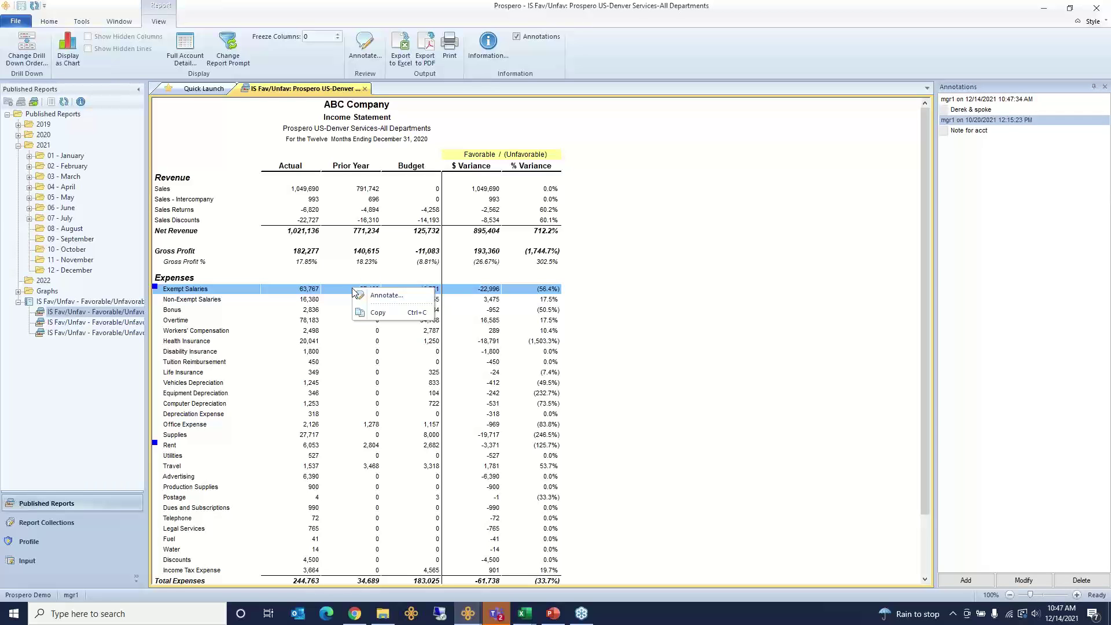
{"action": "left_click", "coordinate": [353, 273]}
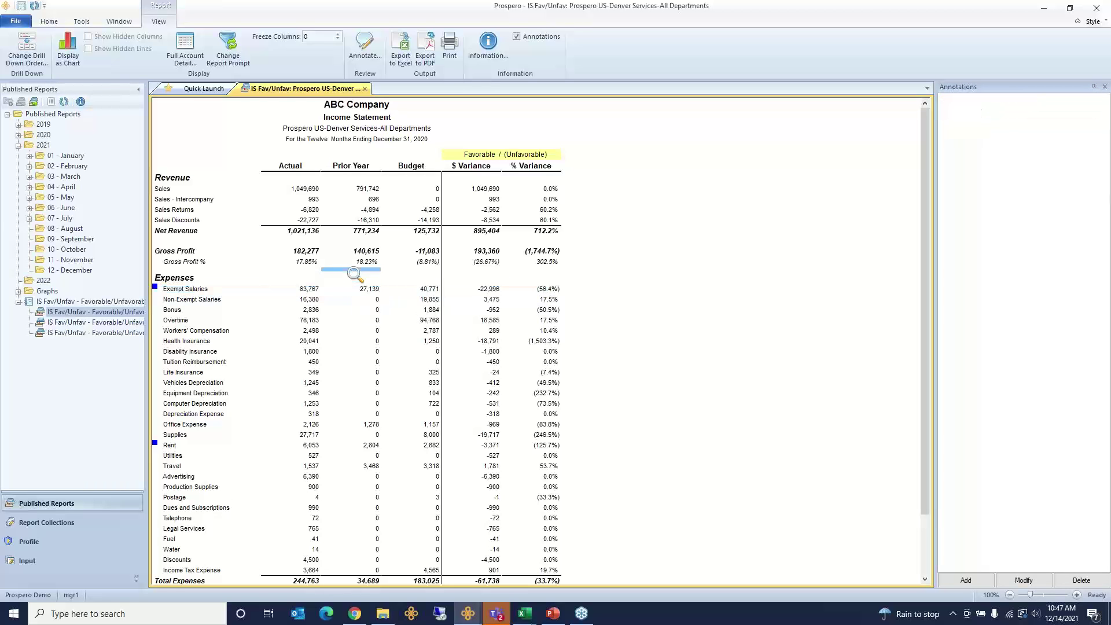
Display the income statement as a chart and drill down into the Net Revenue slice of the Actual pie
{"action": "left_click", "coordinate": [65, 54]}
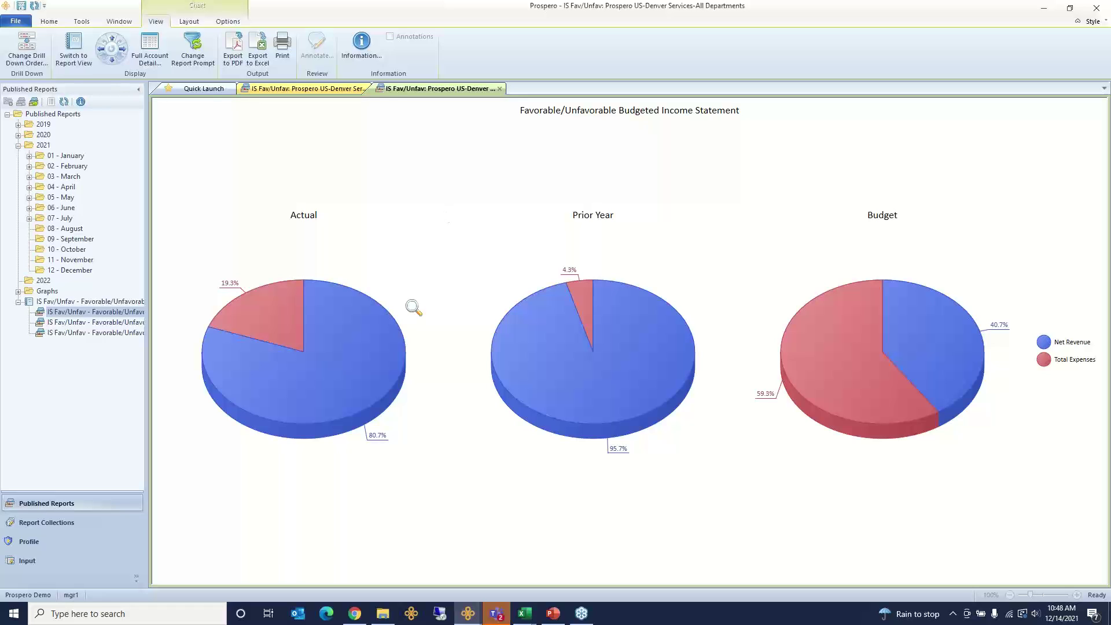
{"action": "mouse_move", "coordinate": [358, 360]}
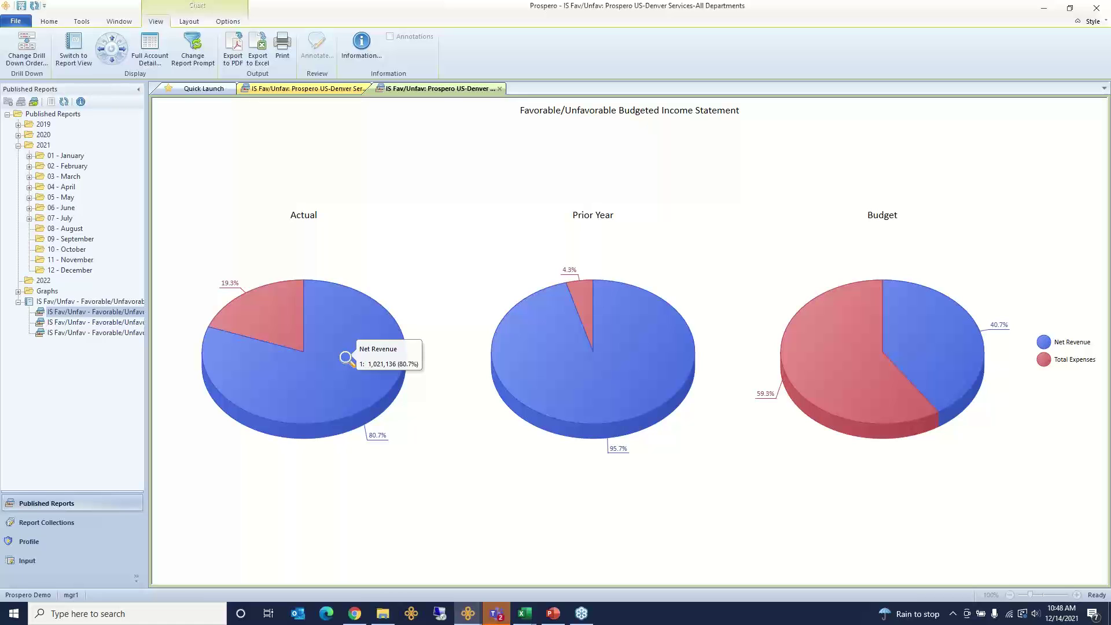
{"action": "left_click", "coordinate": [345, 357]}
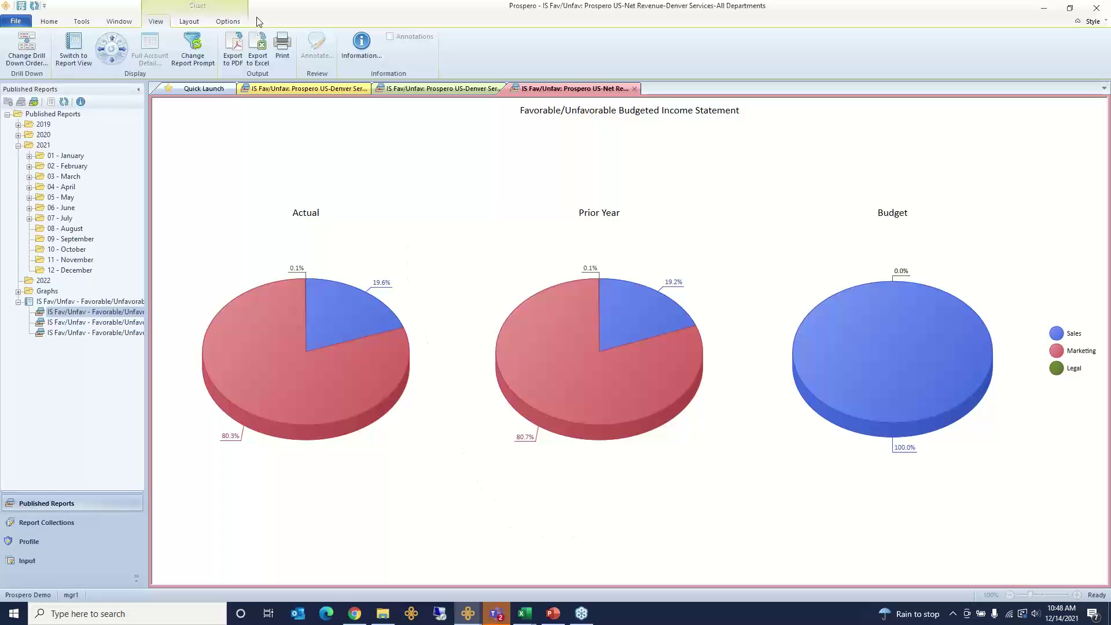
Examine the pie, line and layout options of the Net Revenue chart, and the slice values in the Budget and Prior Year pies
{"action": "left_click", "coordinate": [231, 23]}
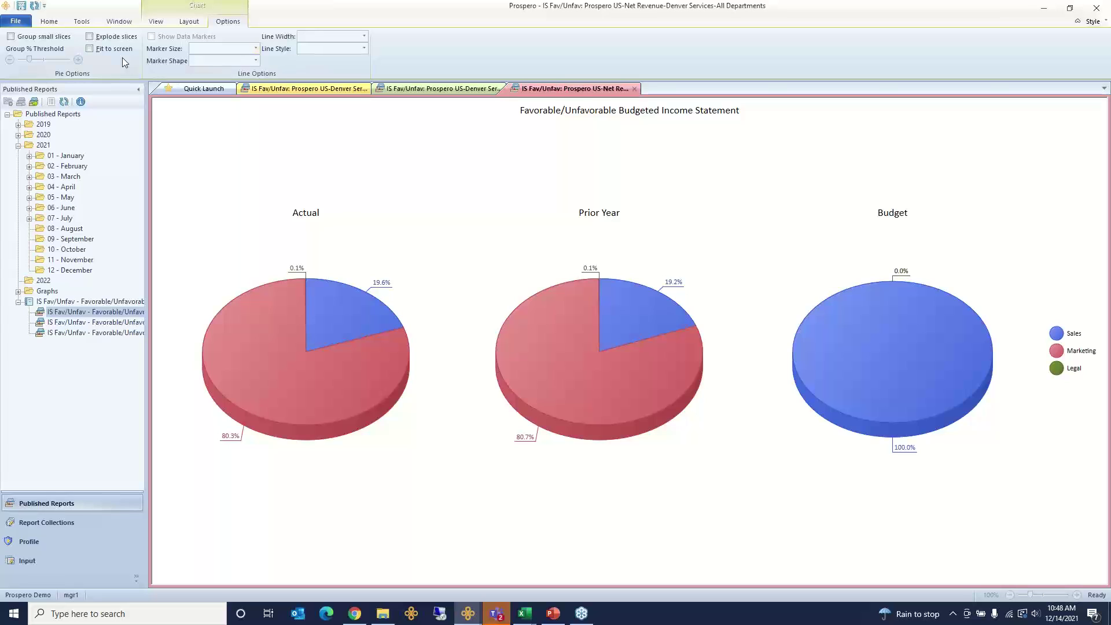
{"action": "left_click", "coordinate": [186, 23]}
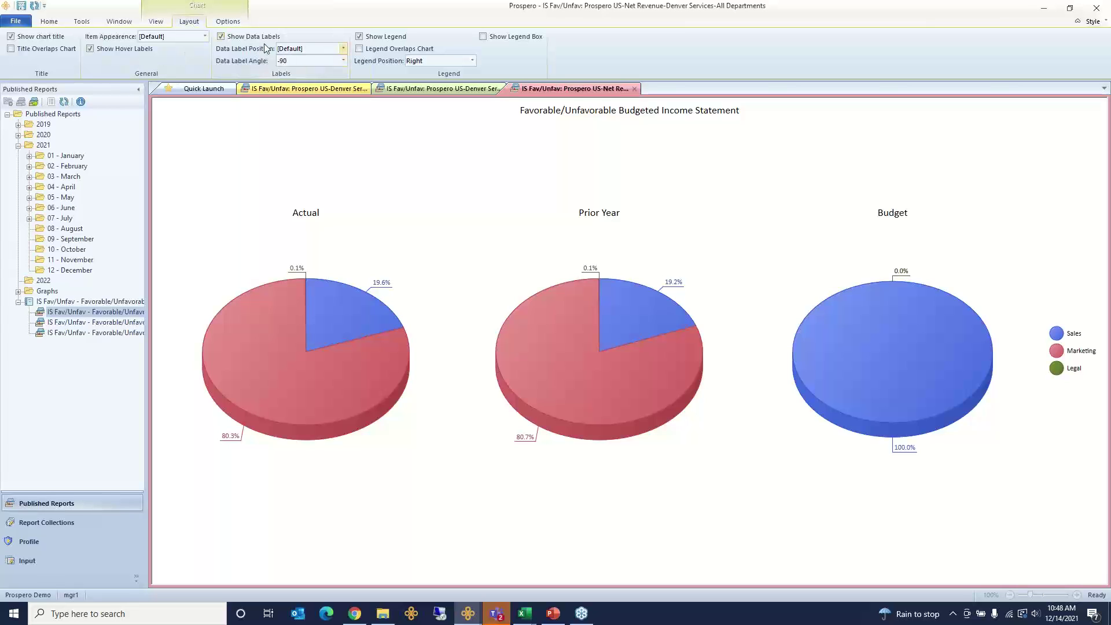
{"action": "left_click", "coordinate": [230, 23]}
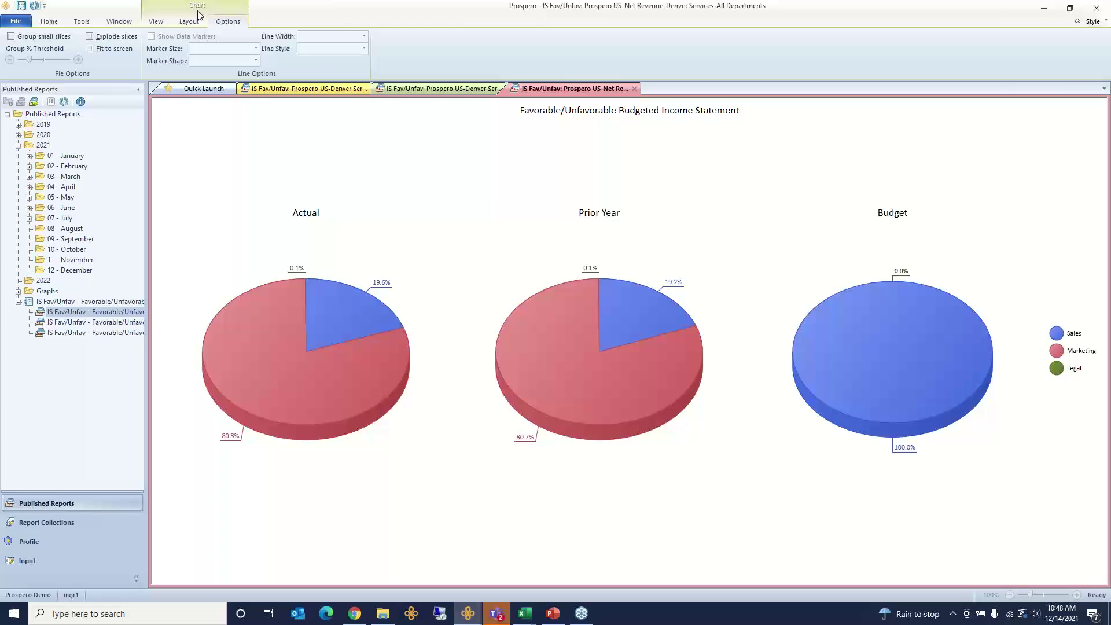
{"action": "mouse_move", "coordinate": [891, 327]}
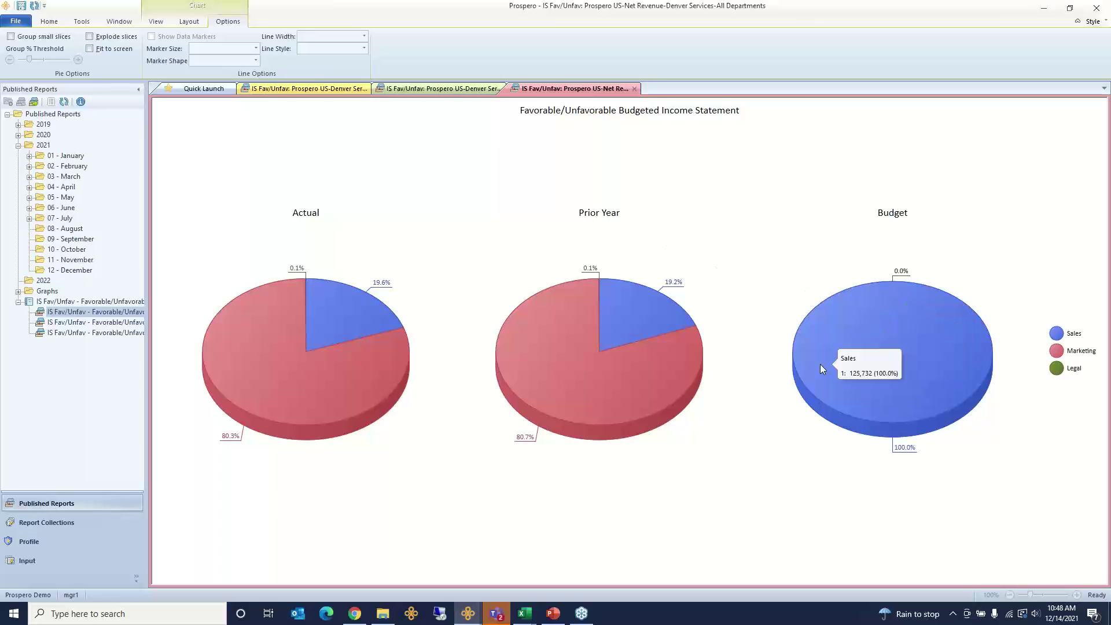
{"action": "mouse_move", "coordinate": [608, 393]}
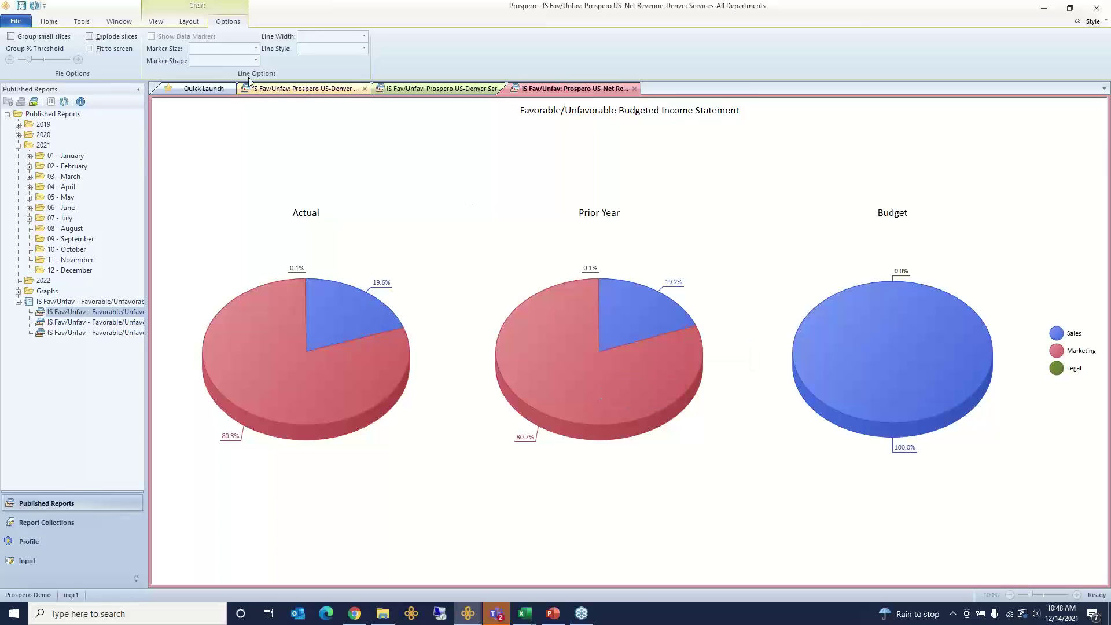
Switch the Net Revenue department chart to report view and highlight its company and department heading line
{"action": "left_click", "coordinate": [167, 25]}
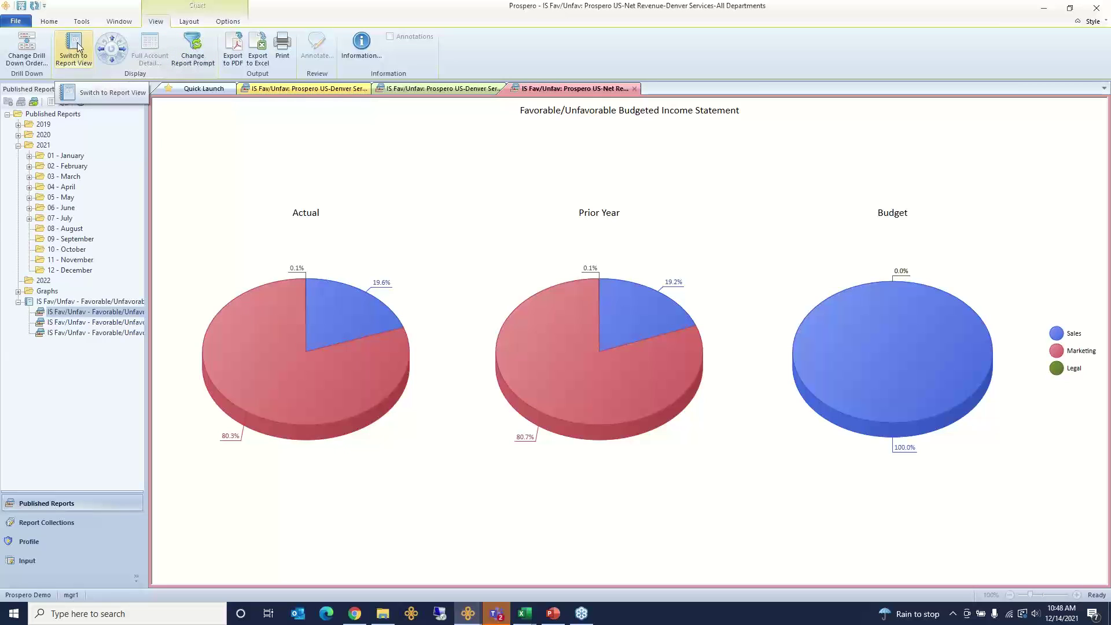
{"action": "left_click", "coordinate": [68, 60]}
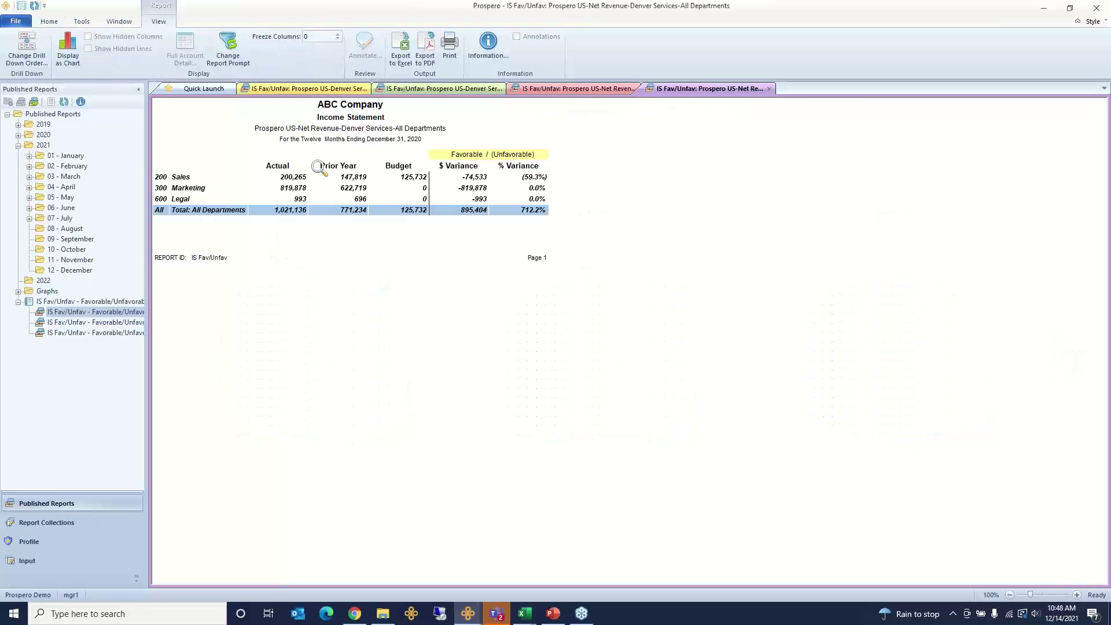
{"action": "left_click", "coordinate": [307, 125]}
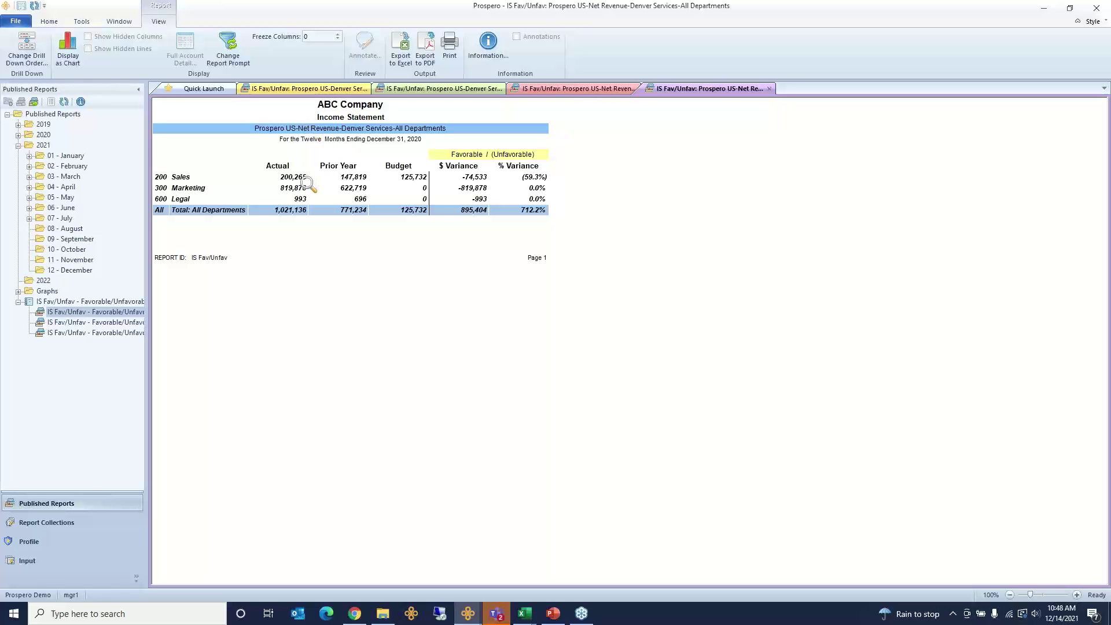
Highlight the Actual column of the Net Revenue department report and export the report to Excel as IS Fav_Unfav.xlsx in Documents
{"action": "left_click_drag", "start_coordinate": [307, 178], "coordinate": [308, 224]}
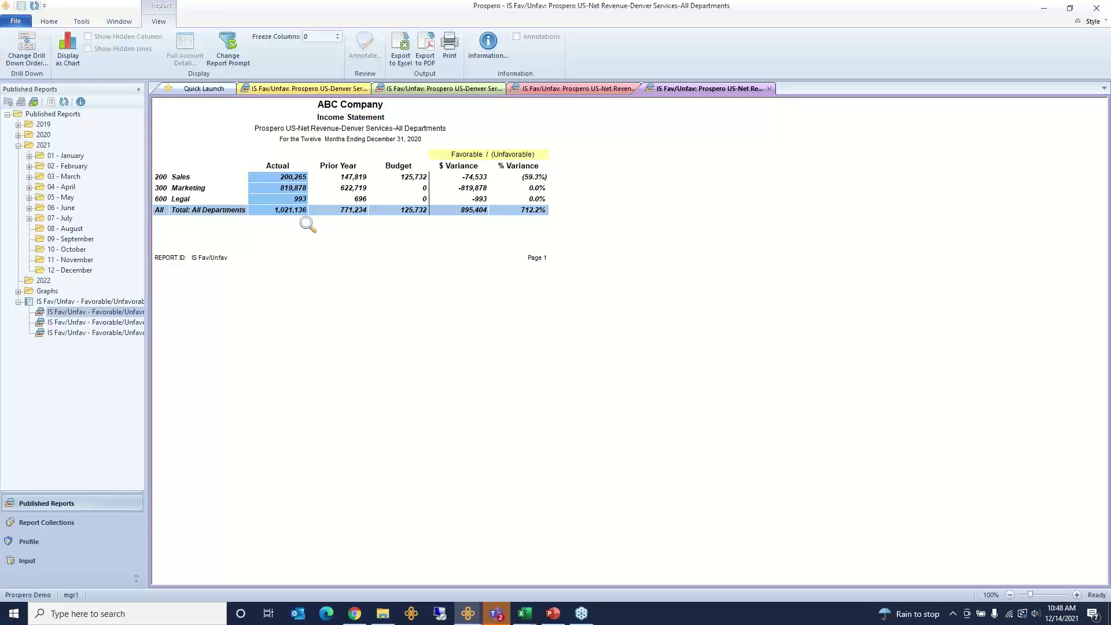
{"action": "left_click", "coordinate": [400, 60]}
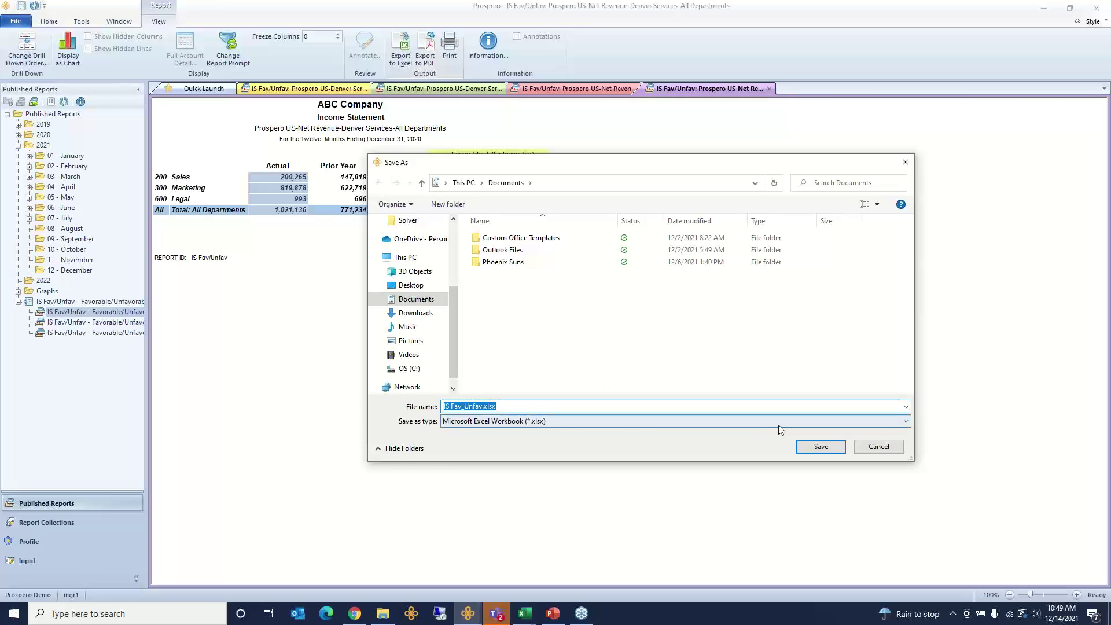
{"action": "left_click", "coordinate": [810, 447]}
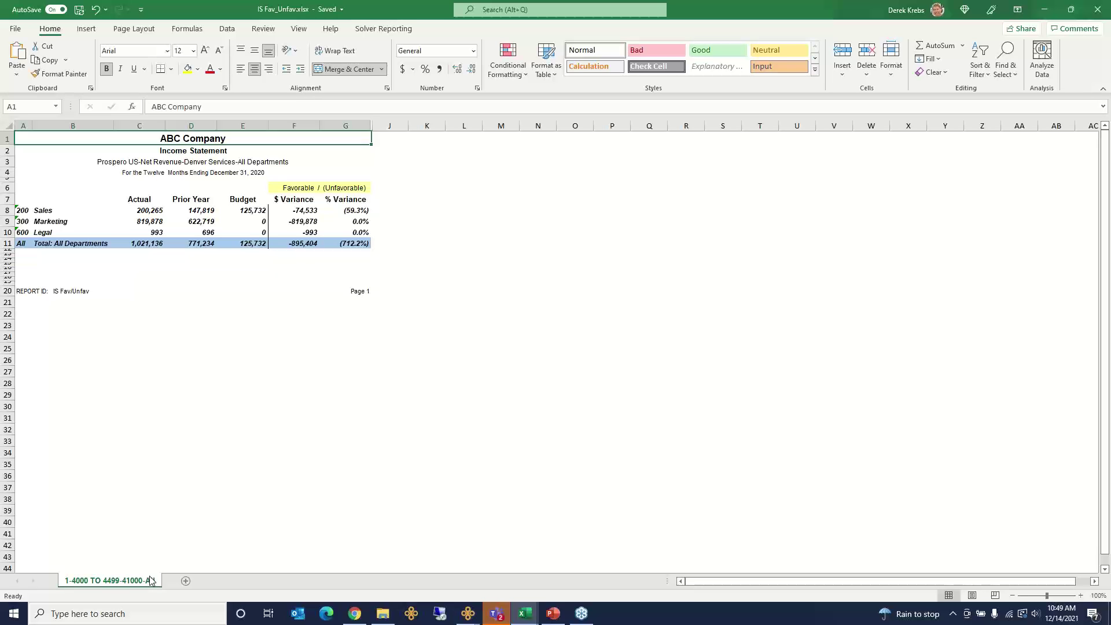
Open the workbook Demo Output to Excel Locations.xlsx from the Report Exports to Excel and PDF folder
{"action": "left_click", "coordinate": [383, 613]}
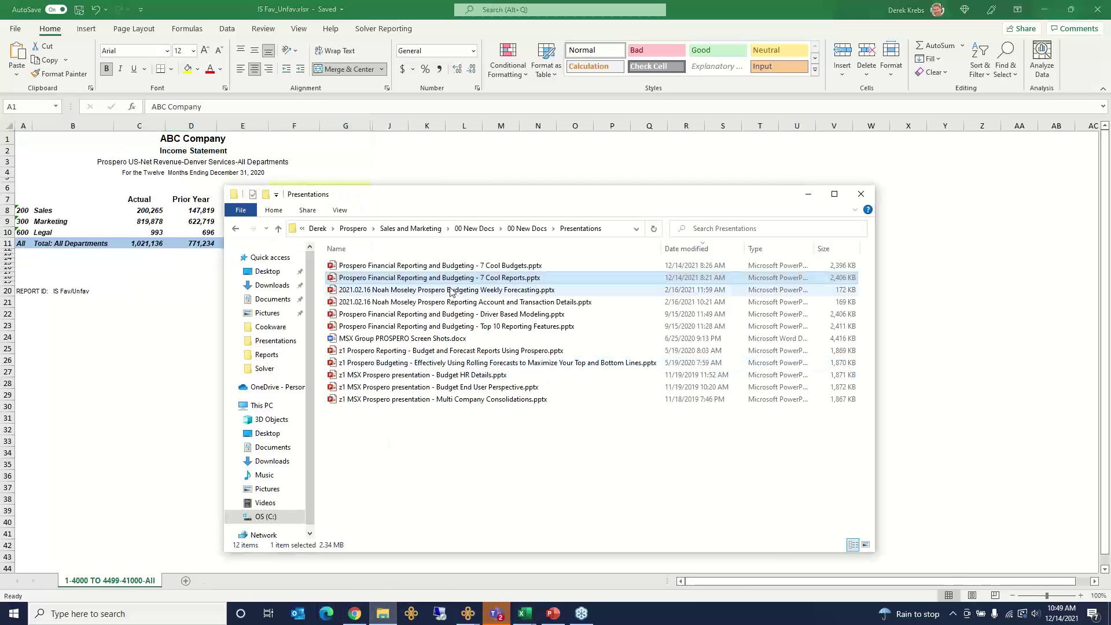
{"action": "left_click", "coordinate": [527, 228]}
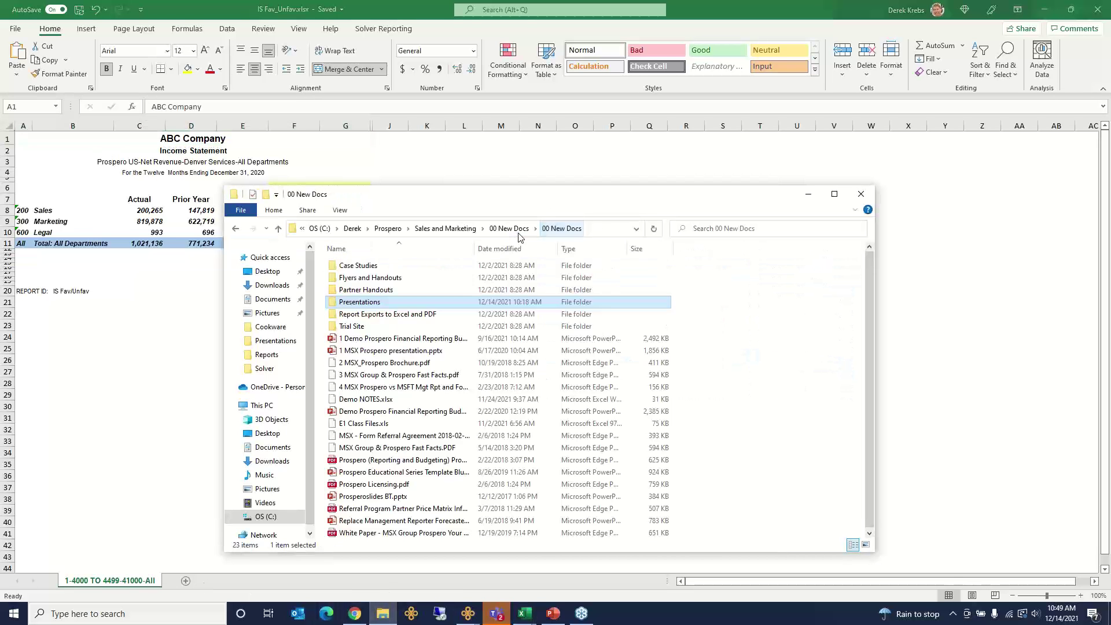
{"action": "double_click", "coordinate": [397, 315]}
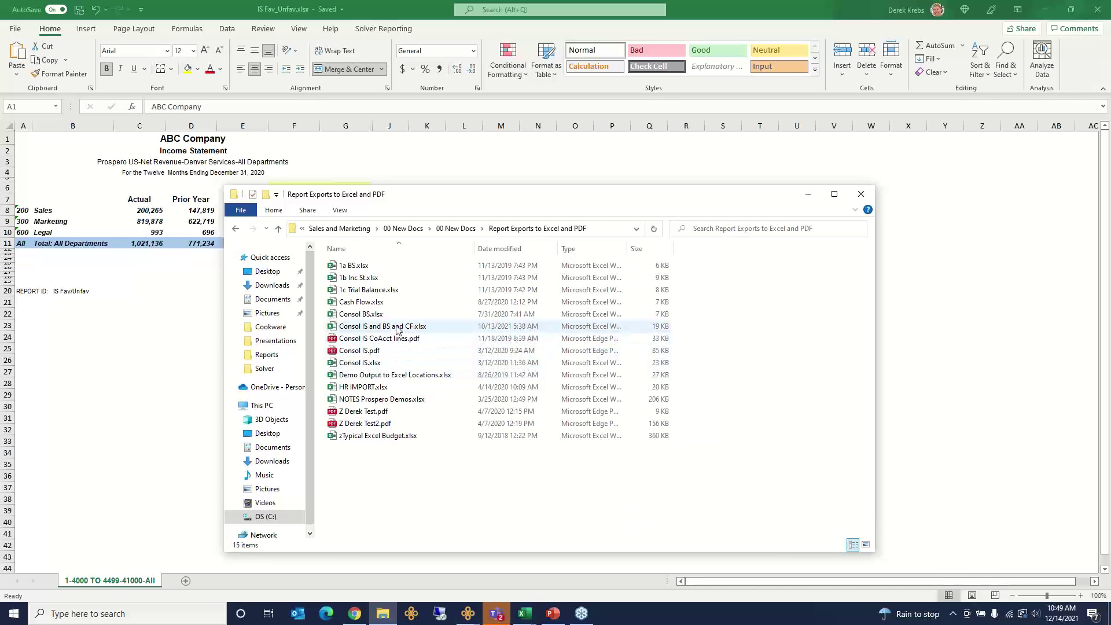
{"action": "double_click", "coordinate": [385, 374]}
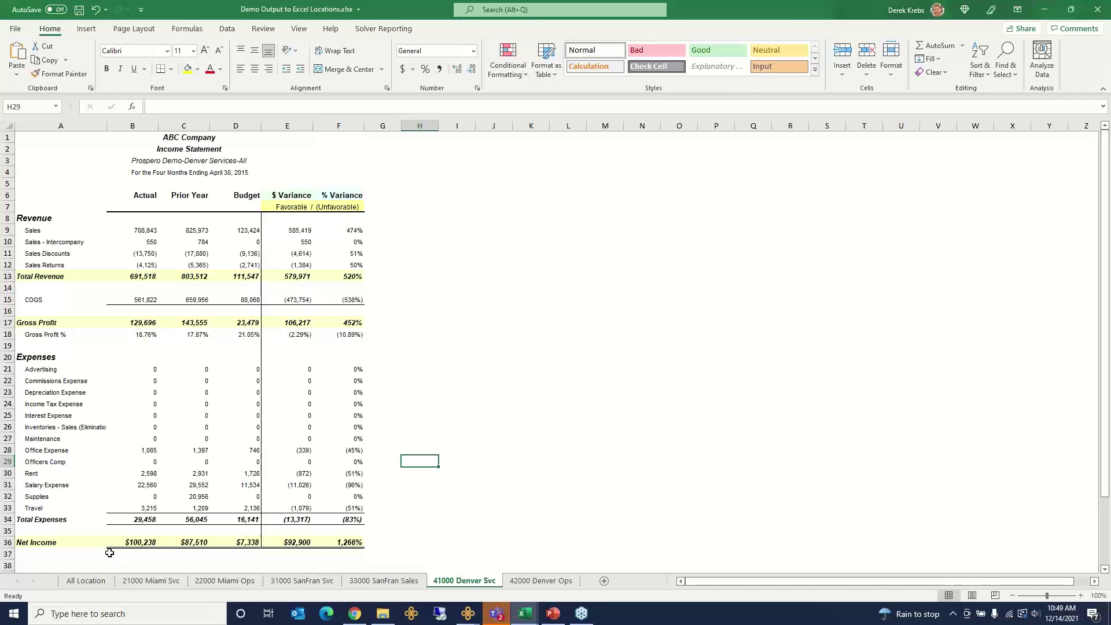
Examine the income statements on the Miami, San Francisco and Denver location sheets of the workbook
{"action": "left_click", "coordinate": [139, 581]}
{"action": "left_click", "coordinate": [225, 581]}
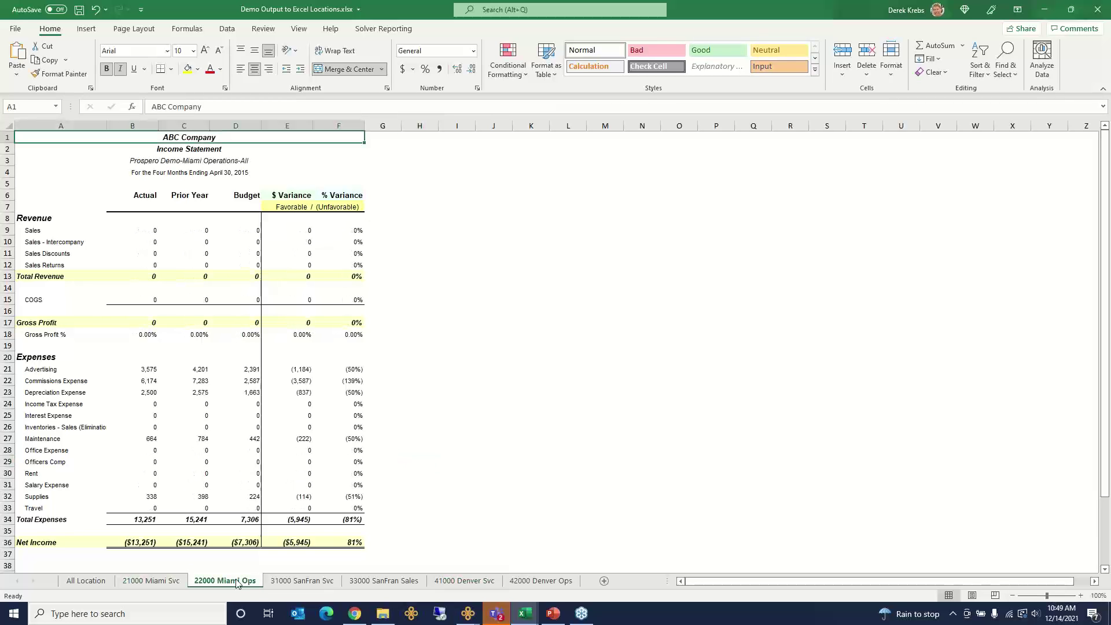
{"action": "left_click", "coordinate": [282, 581]}
{"action": "left_click", "coordinate": [375, 582]}
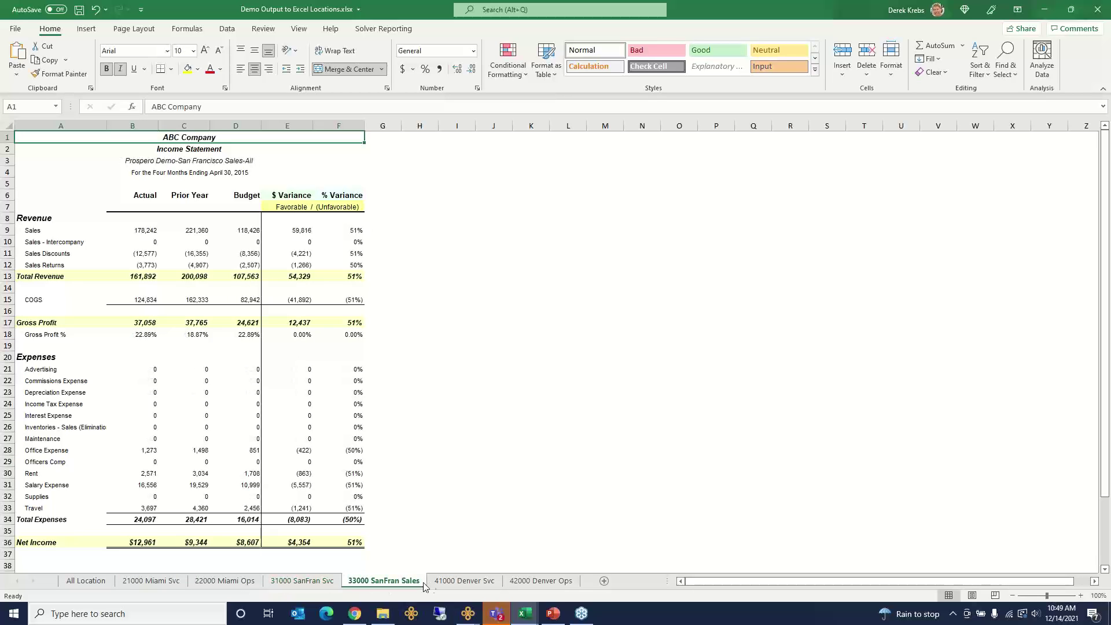
{"action": "left_click", "coordinate": [445, 582]}
{"action": "left_click", "coordinate": [399, 582]}
{"action": "left_click", "coordinate": [323, 582]}
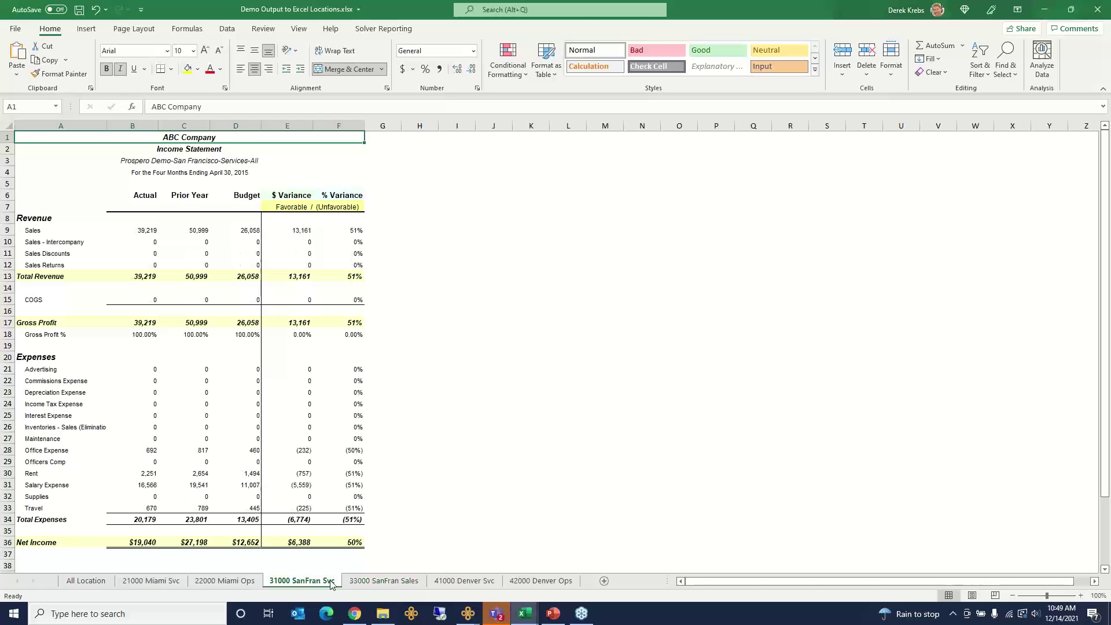
{"action": "left_click", "coordinate": [380, 582]}
{"action": "left_click", "coordinate": [465, 583]}
{"action": "left_click", "coordinate": [520, 583]}
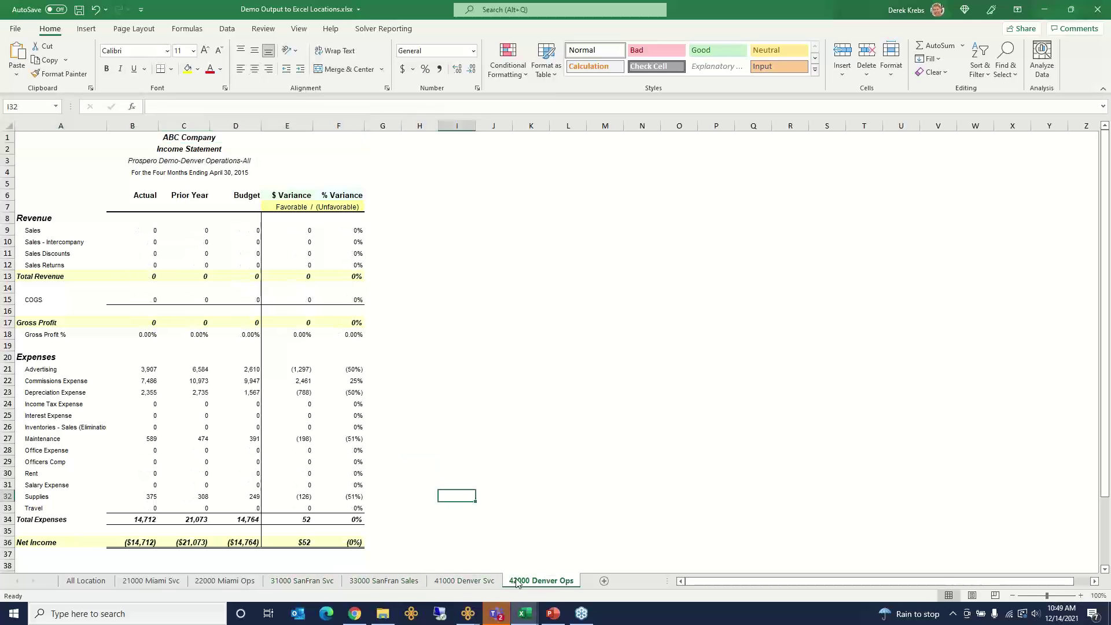
{"action": "left_click", "coordinate": [463, 583]}
{"action": "left_click", "coordinate": [388, 583]}
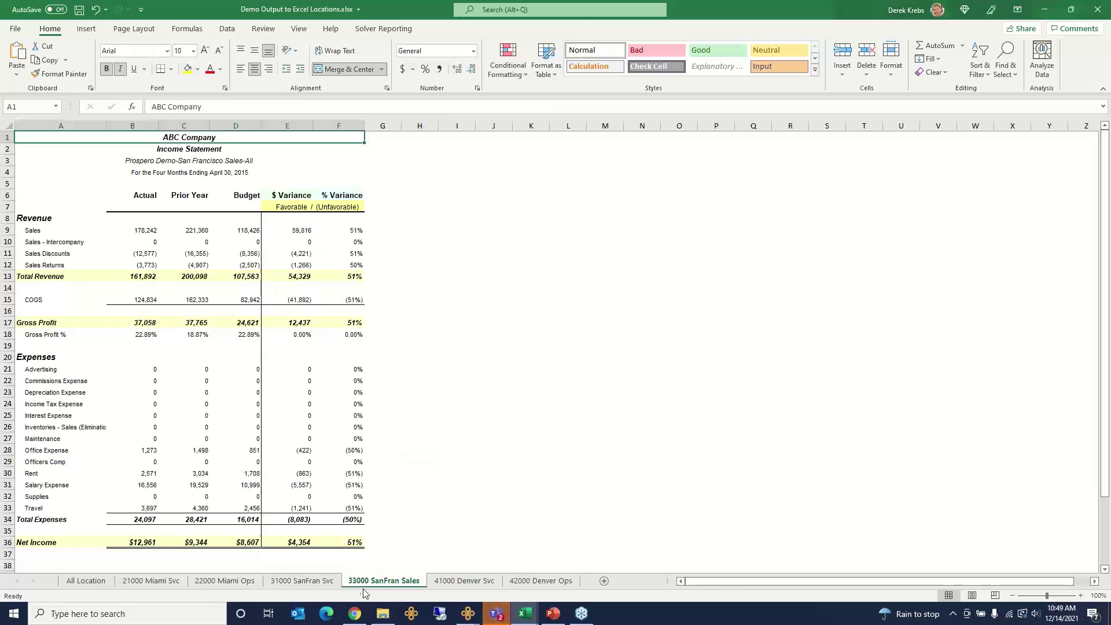
Open Consol IS and BS and CF.xlsx from the exports folder and view its balance sheet and cash flow sheets
{"action": "left_click", "coordinate": [383, 613]}
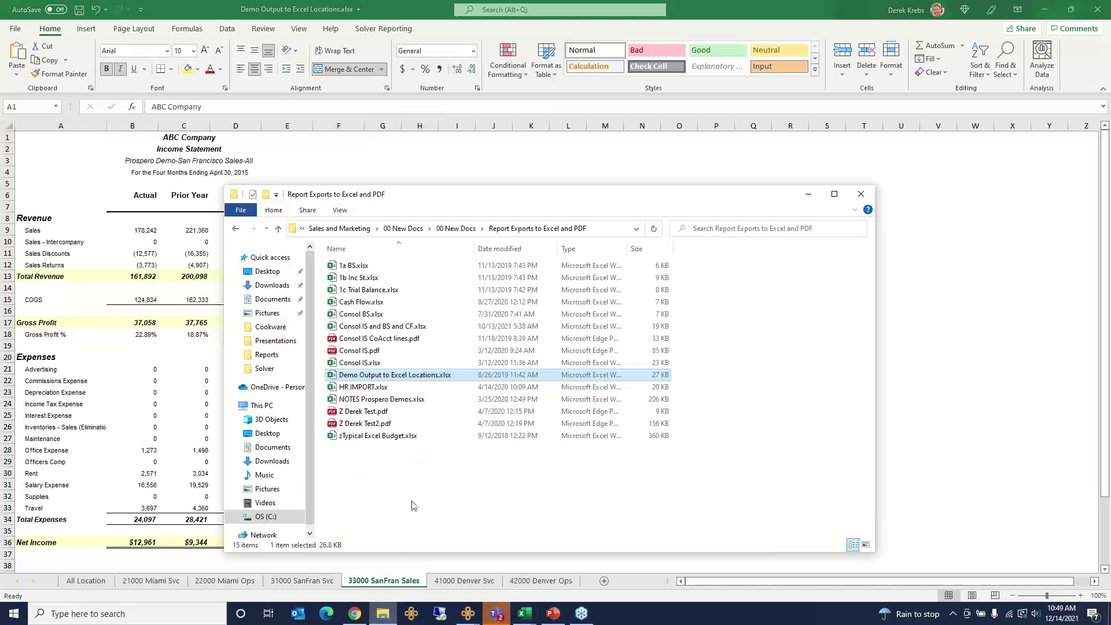
{"action": "double_click", "coordinate": [396, 326]}
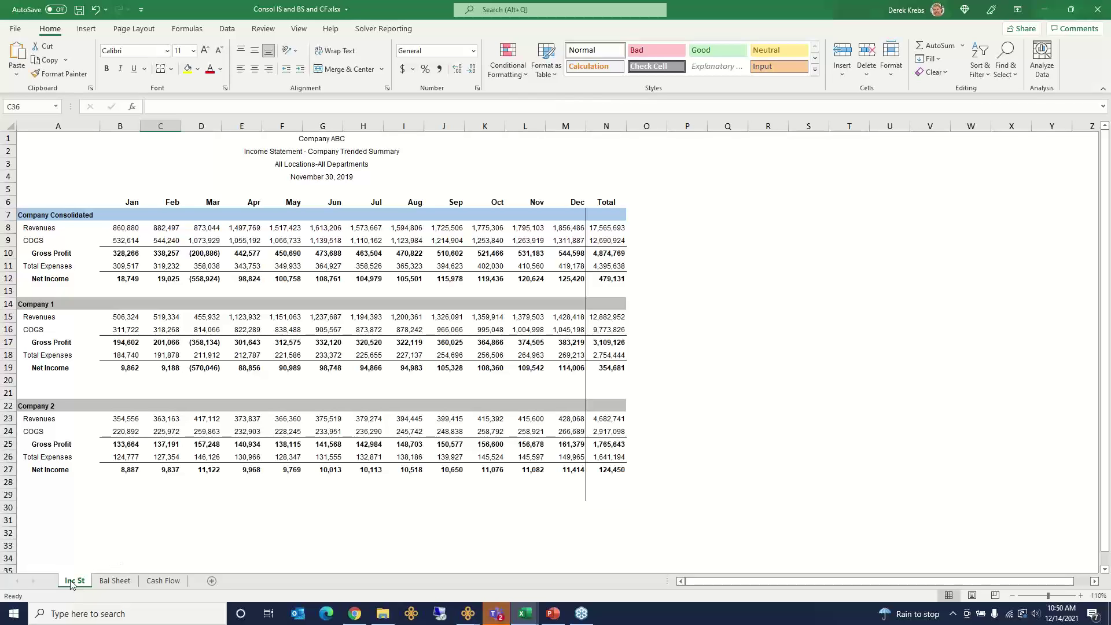
{"action": "left_click", "coordinate": [110, 581]}
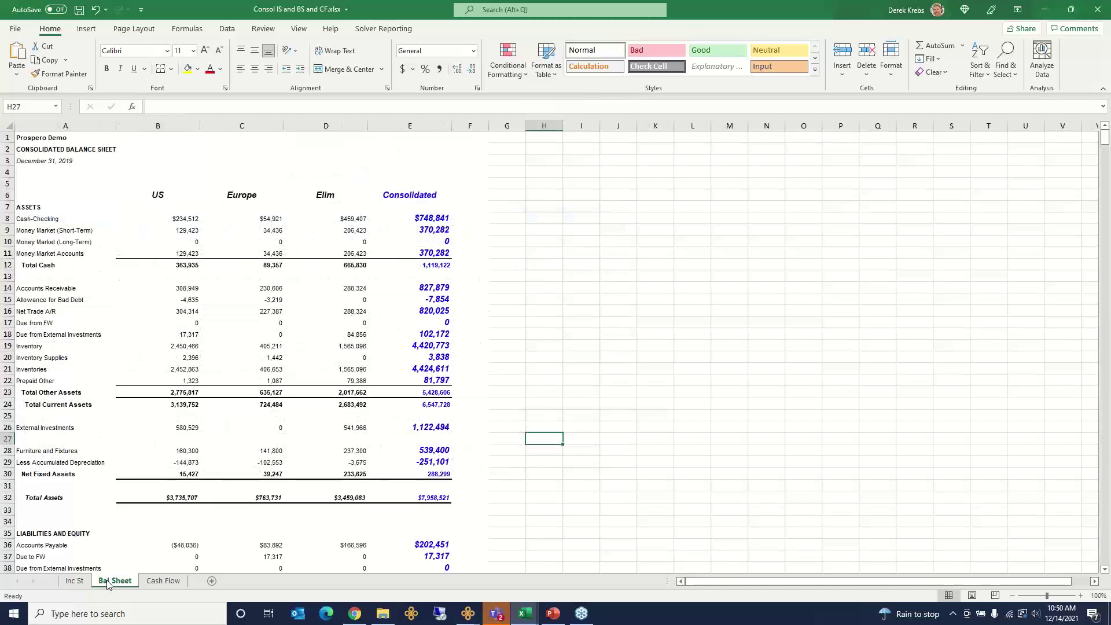
{"action": "left_click", "coordinate": [150, 585]}
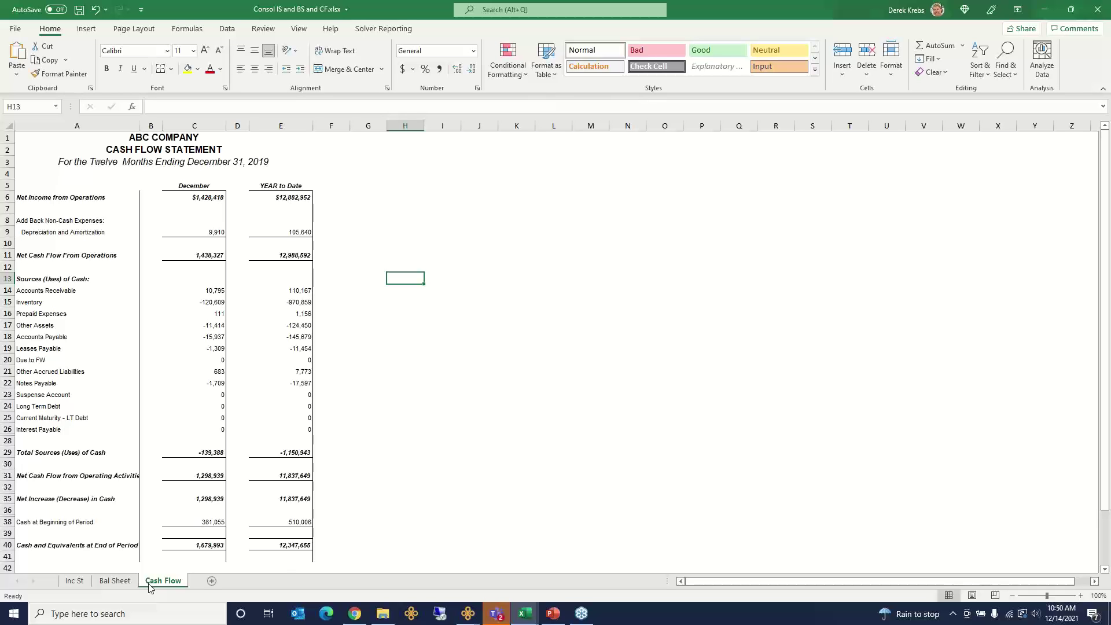
Switch to the Prospero report definition window and open the Month End 2 report collection
{"action": "mouse_move", "coordinate": [467, 612]}
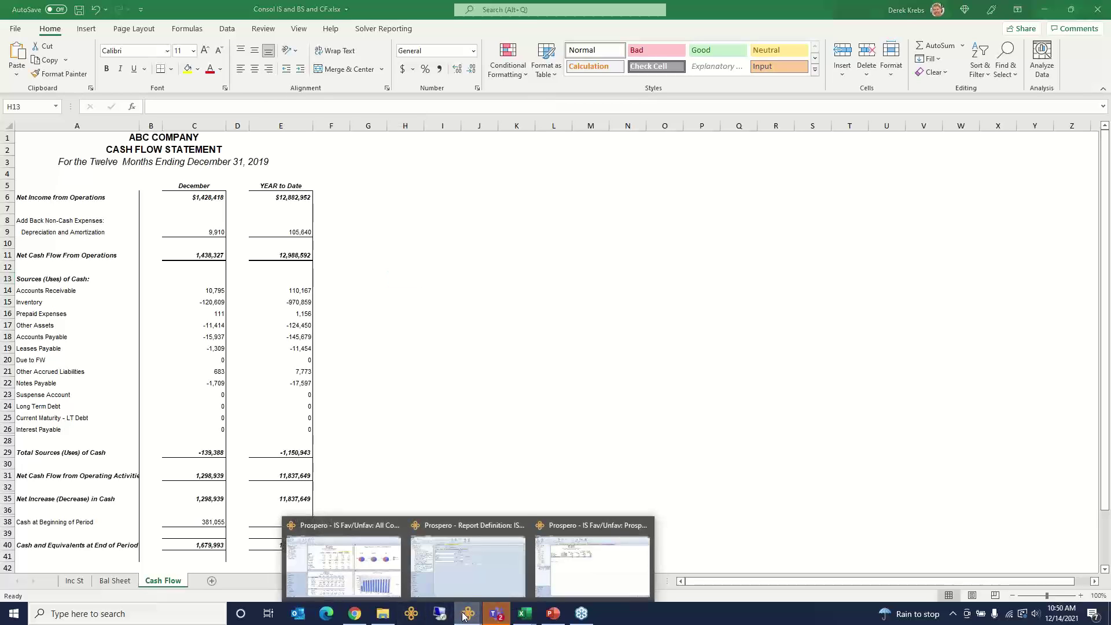
{"action": "left_click", "coordinate": [467, 581]}
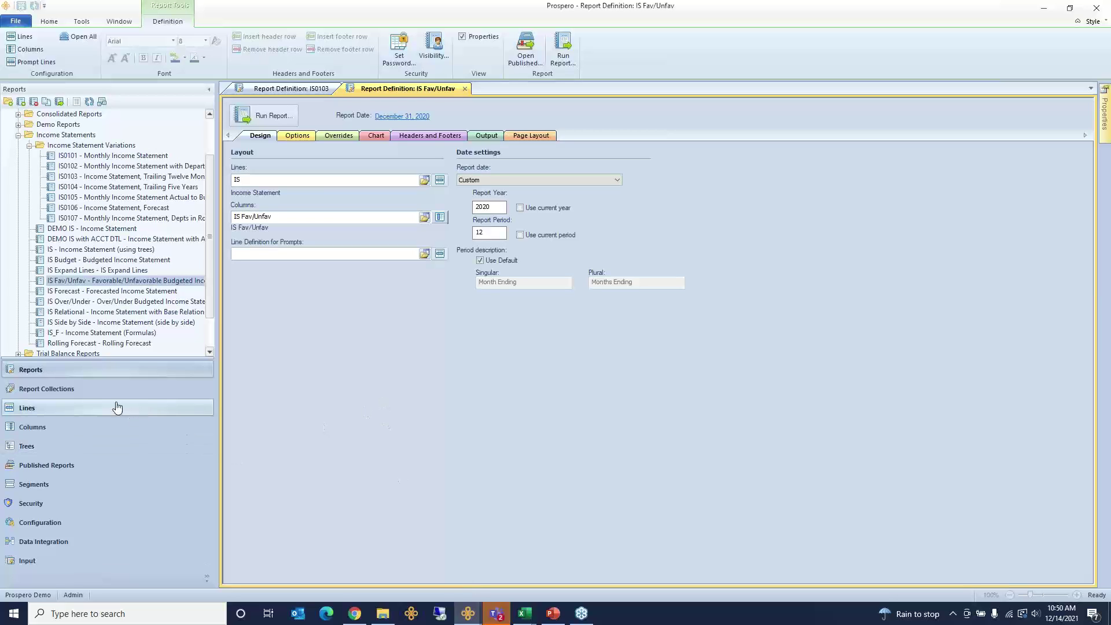
{"action": "left_click", "coordinate": [100, 397]}
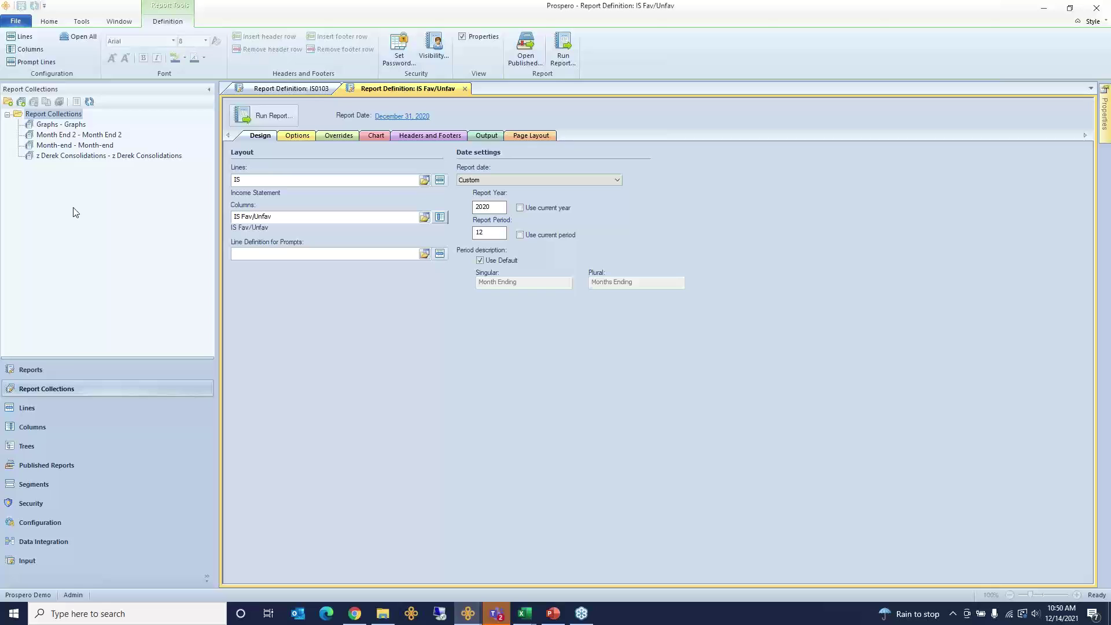
{"action": "left_click", "coordinate": [57, 135]}
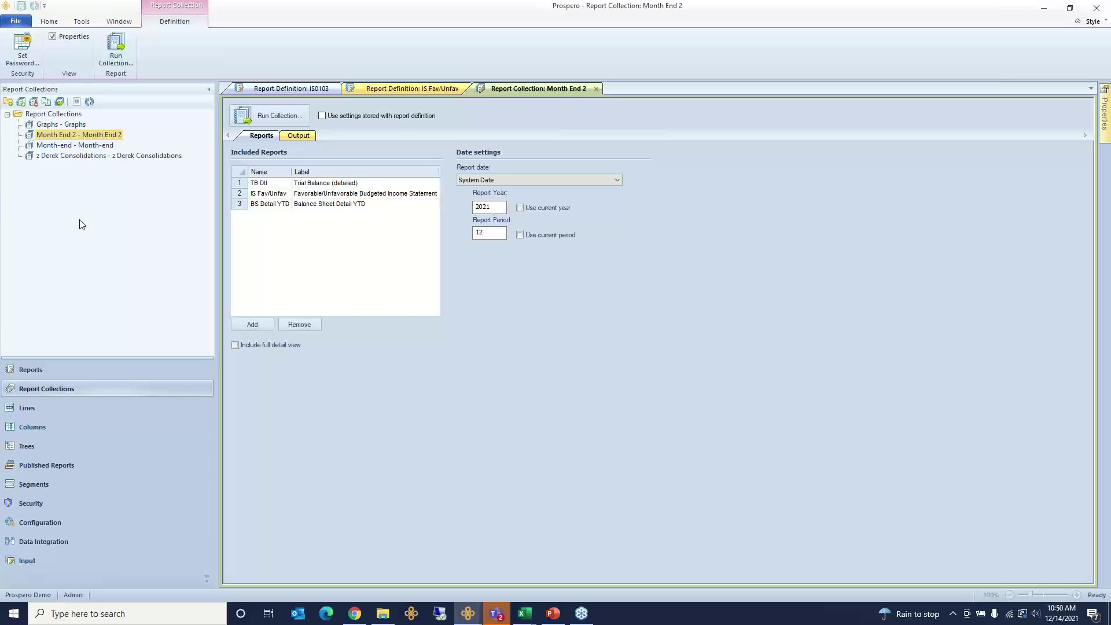
Review the reports included in Month End 2 and those available to add, as a tree and as a flat list, without adding any
{"action": "left_click", "coordinate": [243, 184]}
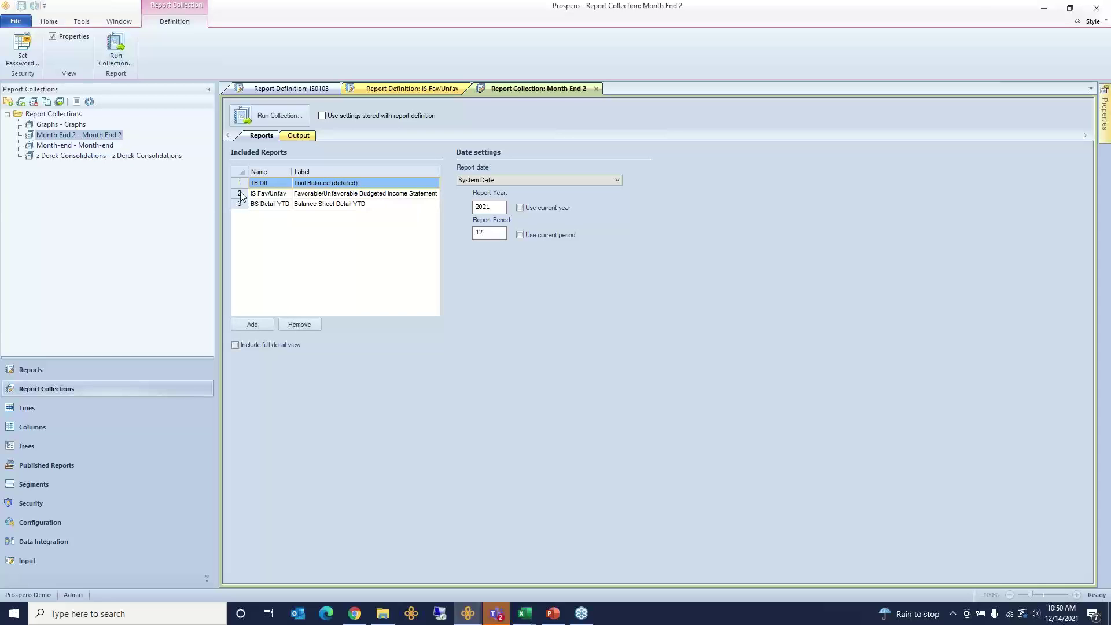
{"action": "left_click", "coordinate": [242, 196]}
{"action": "left_click", "coordinate": [243, 205]}
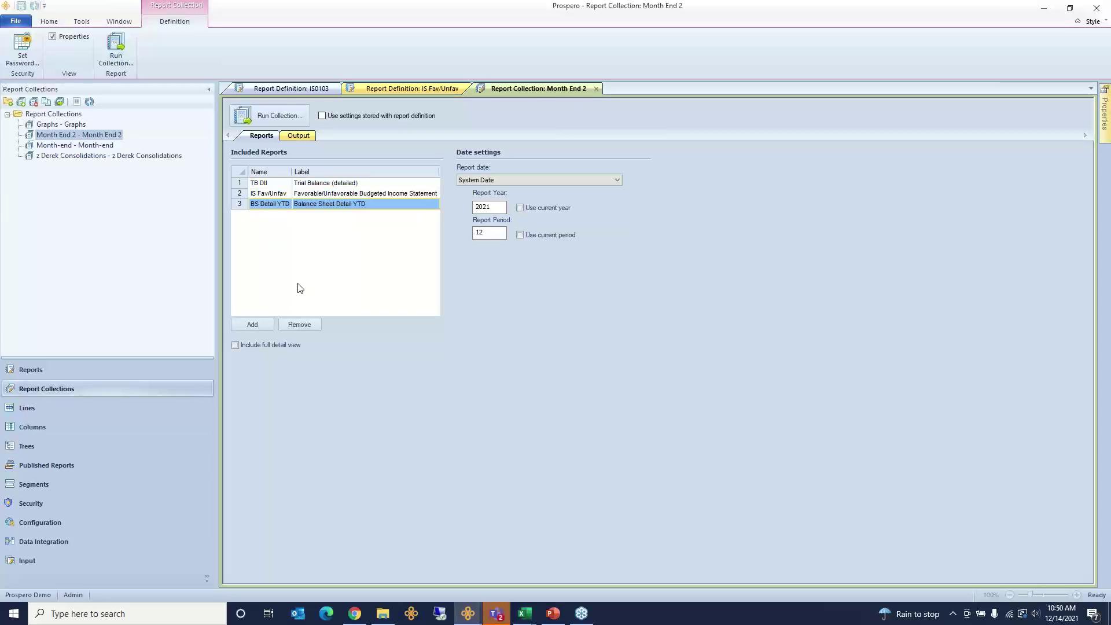
{"action": "left_click", "coordinate": [243, 325]}
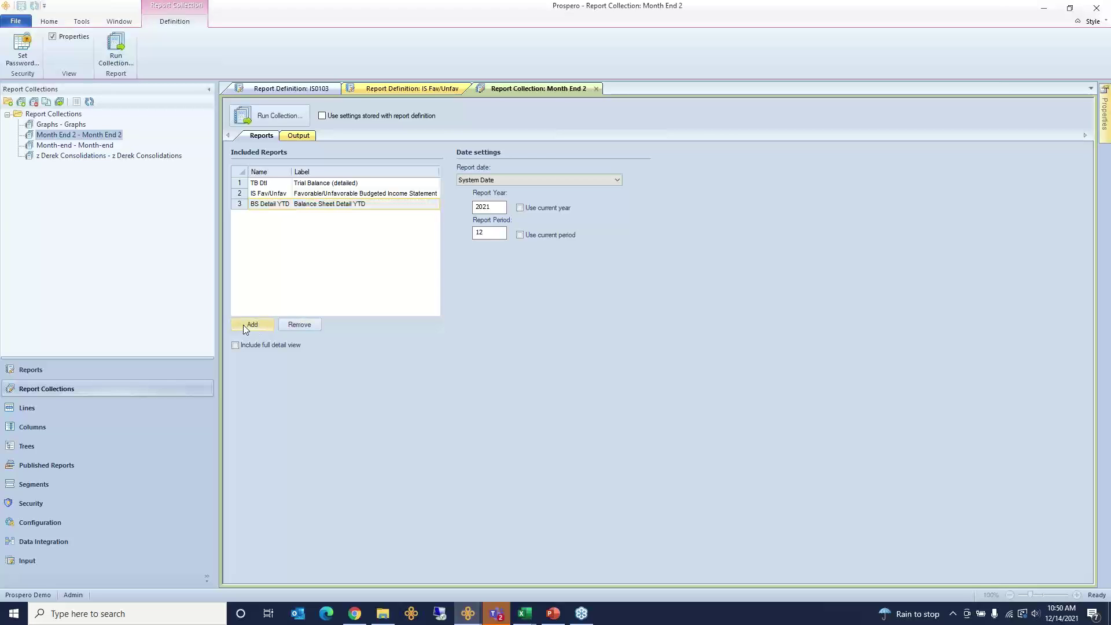
{"action": "left_click_drag", "start_coordinate": [473, 200], "coordinate": [600, 257]}
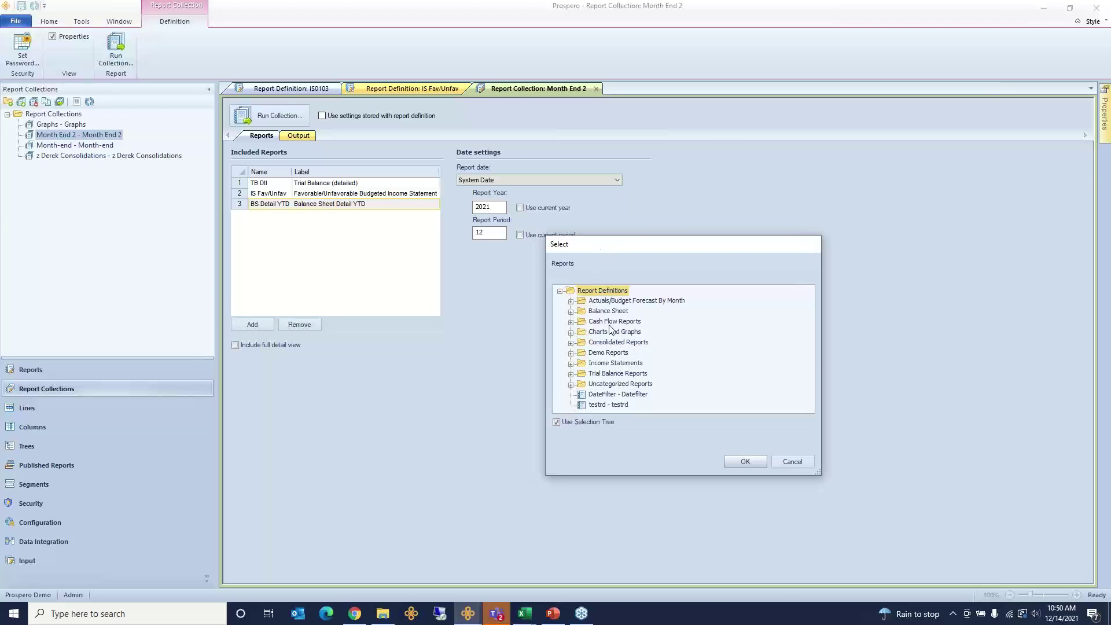
{"action": "left_click", "coordinate": [570, 422]}
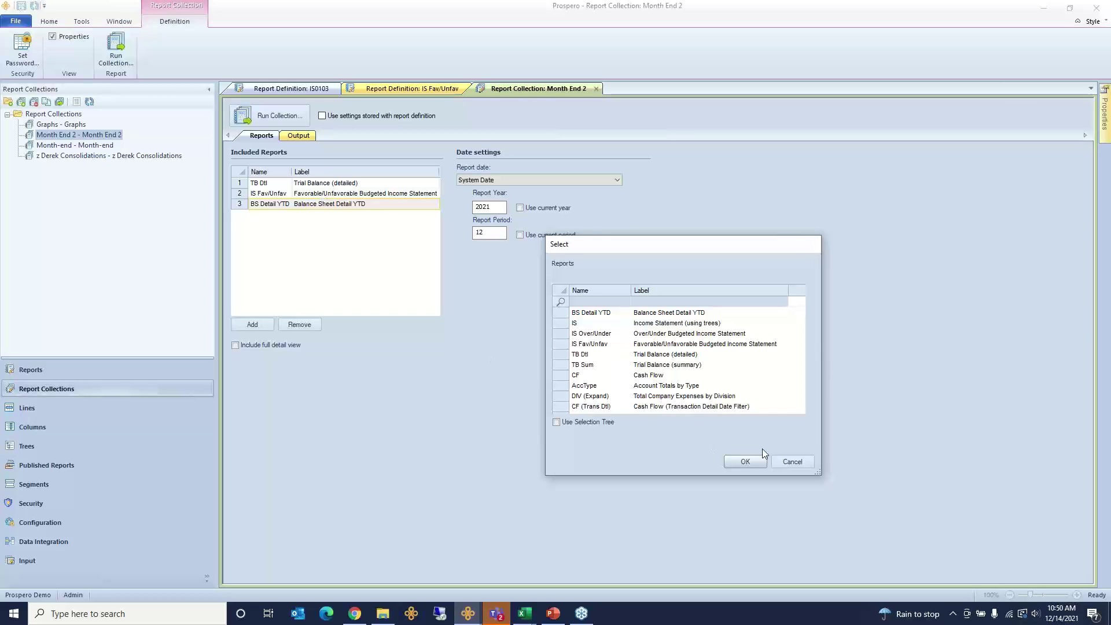
{"action": "left_click", "coordinate": [794, 462]}
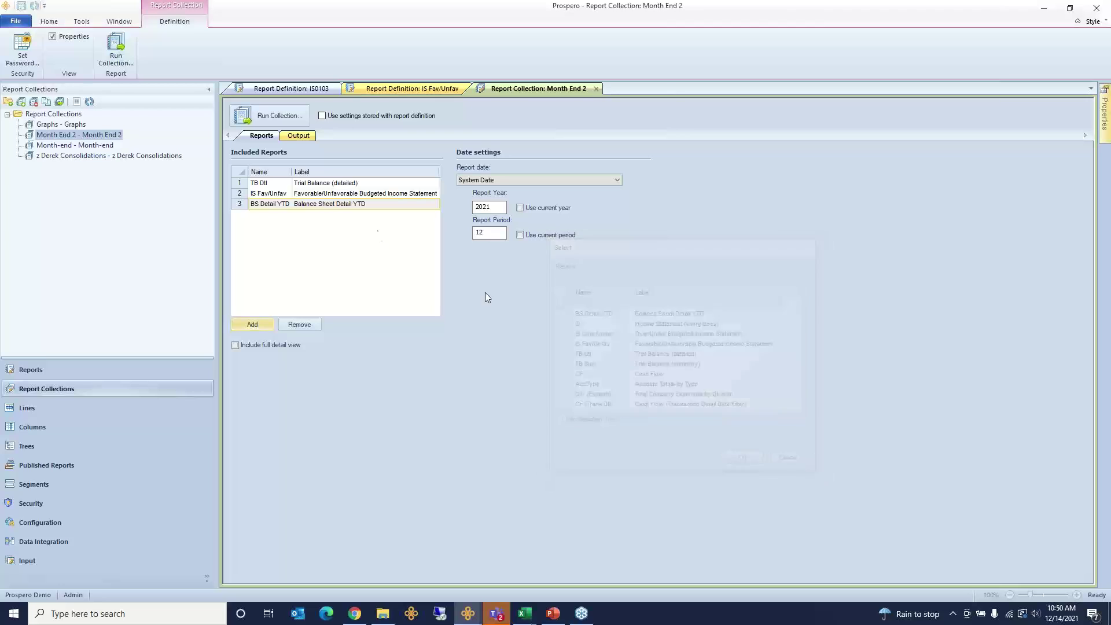
Set the output destination of the Month End 2 collection to Microsoft Excel
{"action": "left_click", "coordinate": [299, 138]}
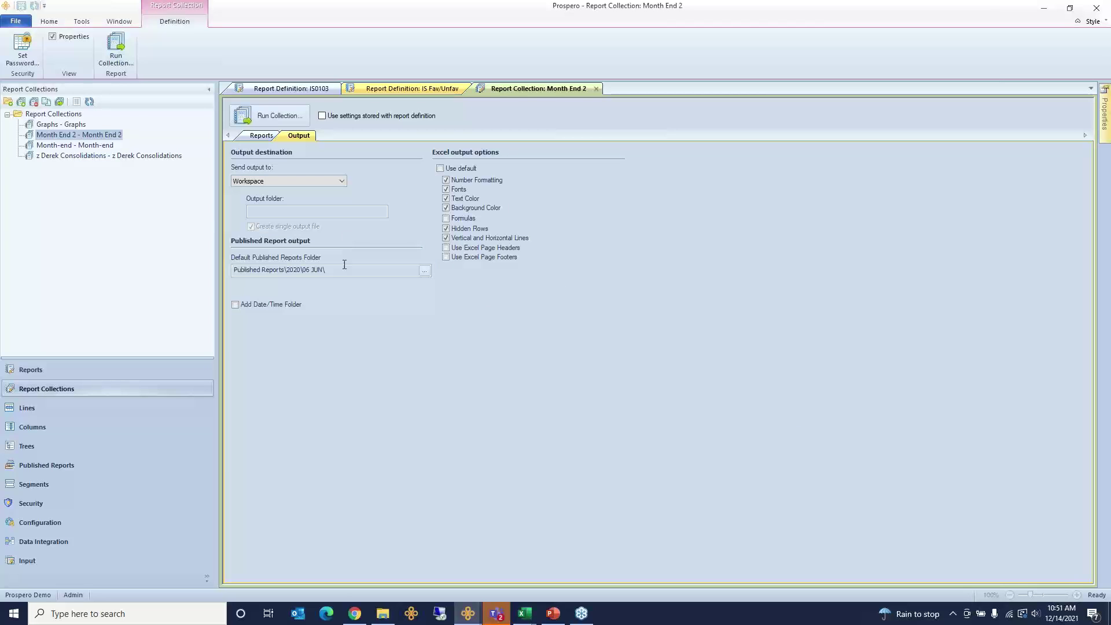
{"action": "left_click", "coordinate": [341, 181]}
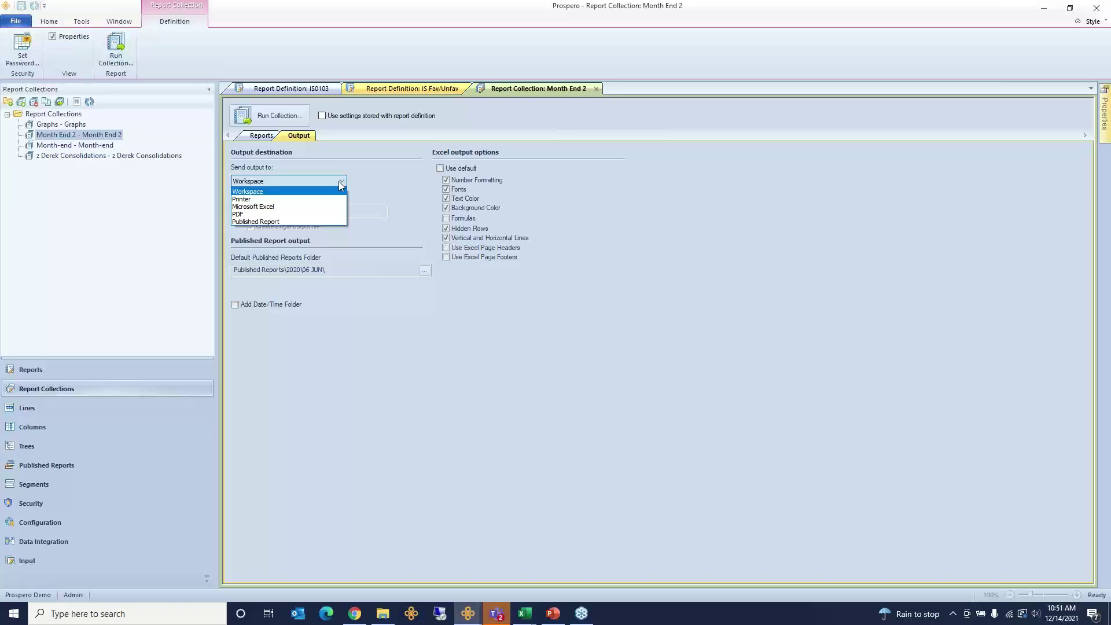
{"action": "left_click", "coordinate": [292, 209]}
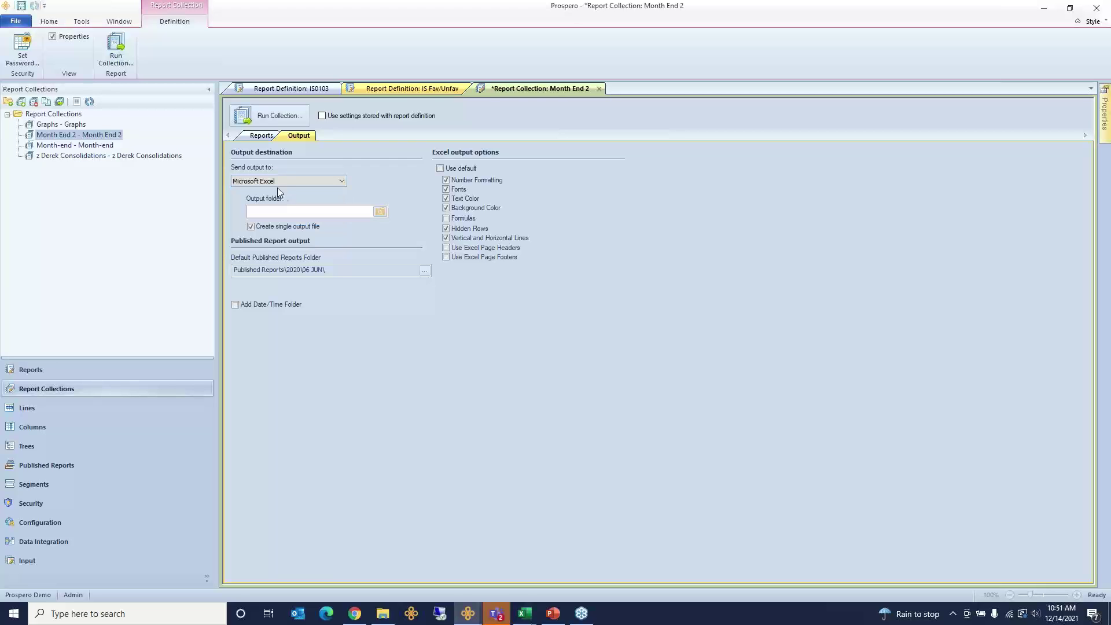
{"action": "left_click", "coordinate": [337, 182]}
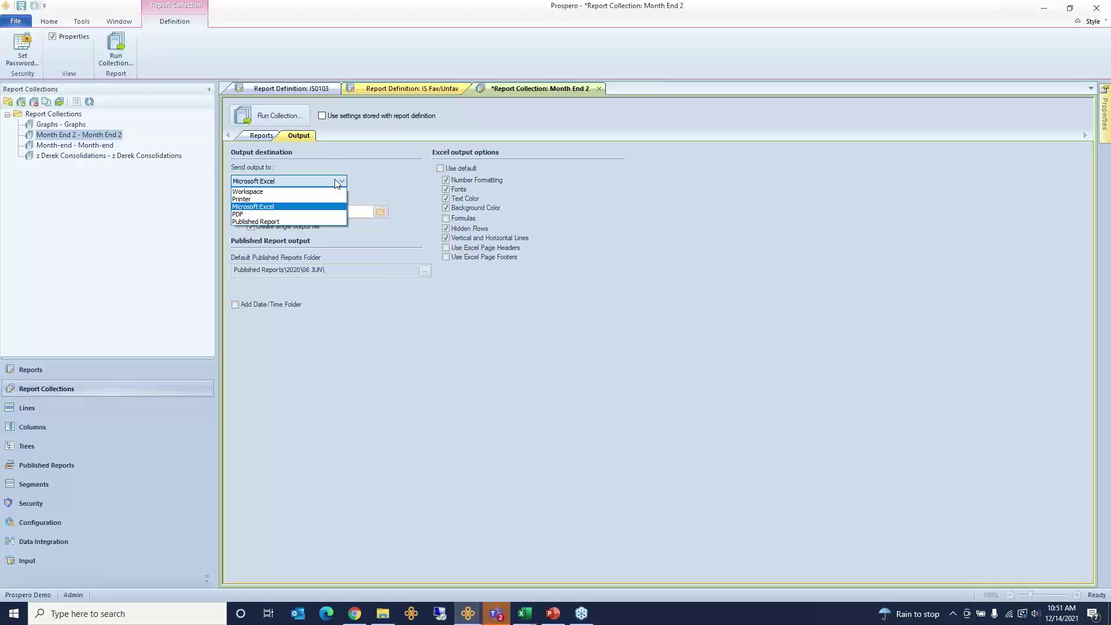
{"action": "left_click", "coordinate": [337, 184]}
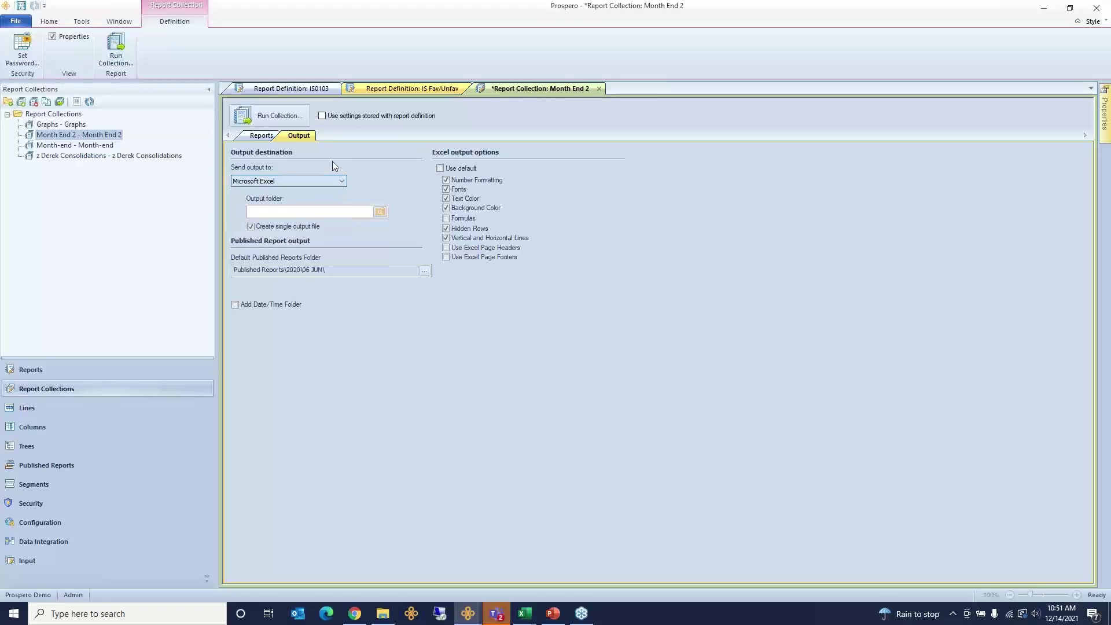
Turn off single output file creation for the collection, check its included reports, and turn the option back on
{"action": "left_click", "coordinate": [260, 227]}
{"action": "left_click", "coordinate": [262, 135]}
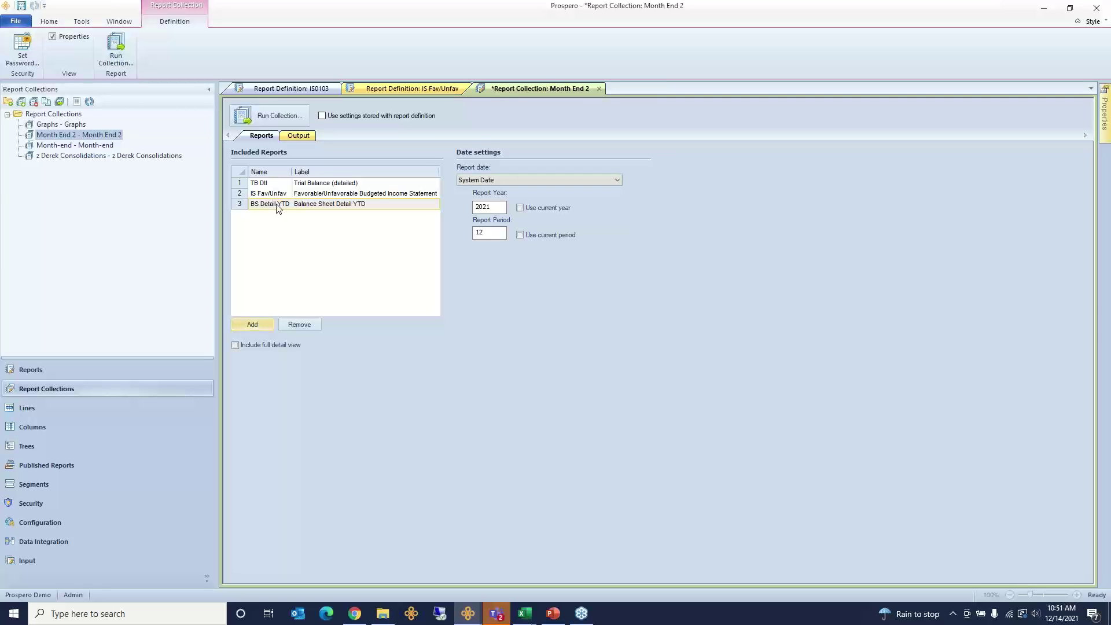
{"action": "left_click", "coordinate": [300, 139]}
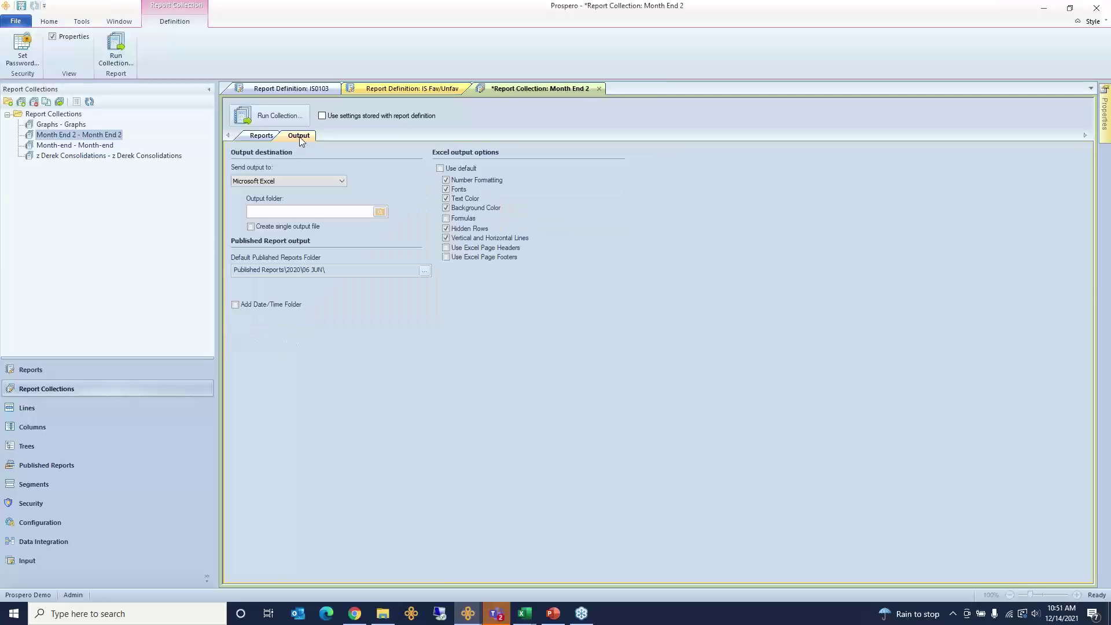
{"action": "left_click", "coordinate": [251, 227]}
Switch to the consolidated Excel workbook and look through its Inc St, Bal Sheet and Cash Flow sheets
{"action": "key", "text": "alt+Tab"}
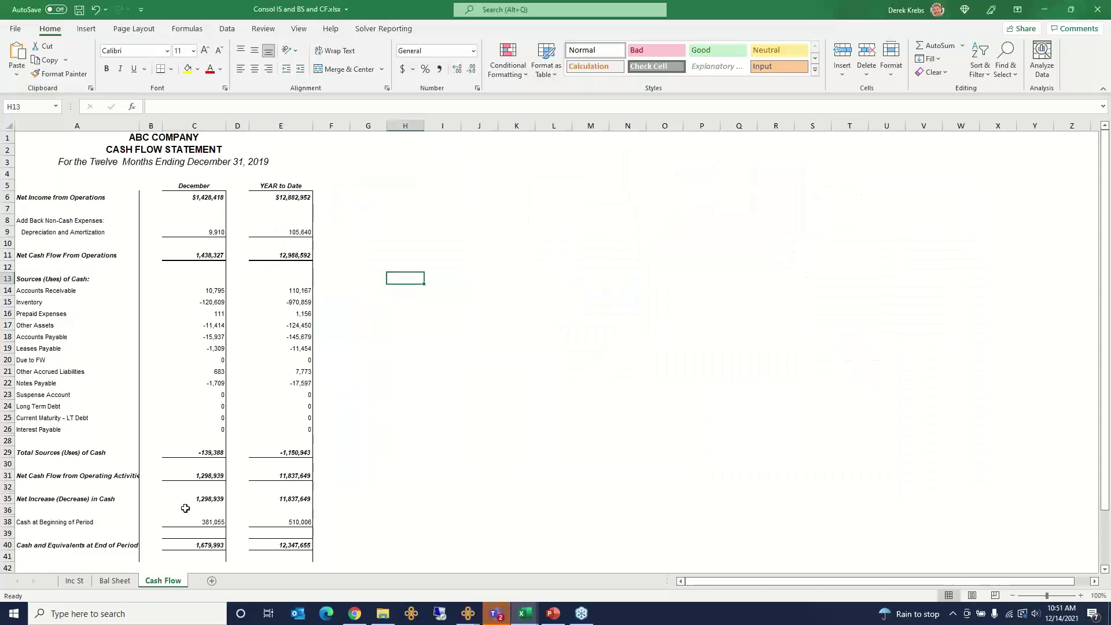
{"action": "left_click", "coordinate": [81, 581]}
{"action": "left_click", "coordinate": [113, 581]}
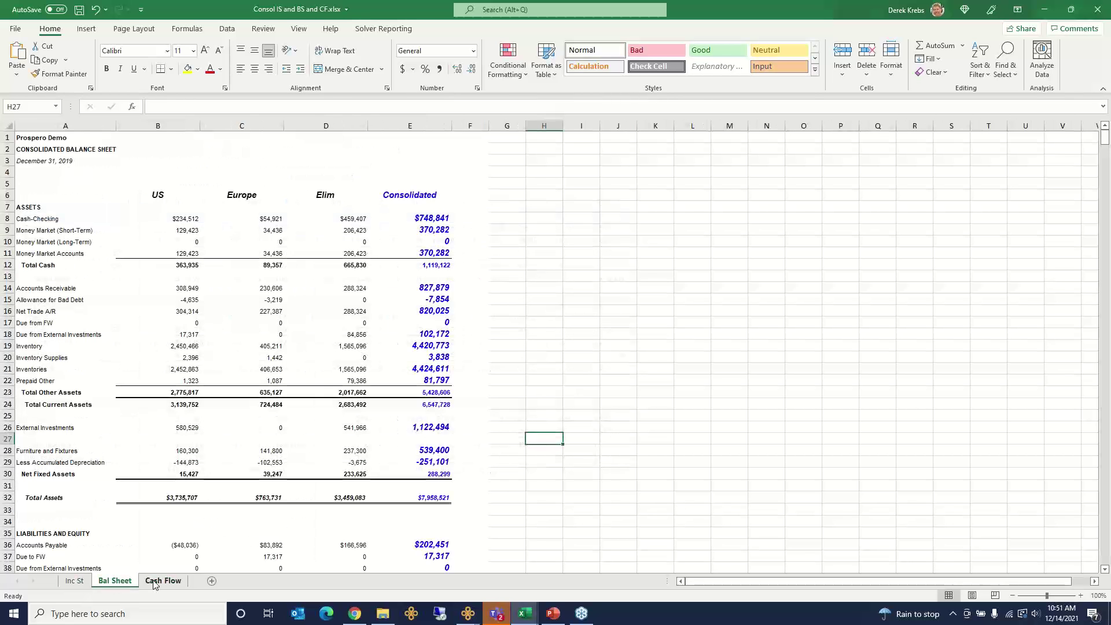
{"action": "left_click", "coordinate": [162, 581]}
Switch back to the Prospero report collection window and close the Month End 2 collection without saving its changes
{"action": "mouse_move", "coordinate": [487, 609]}
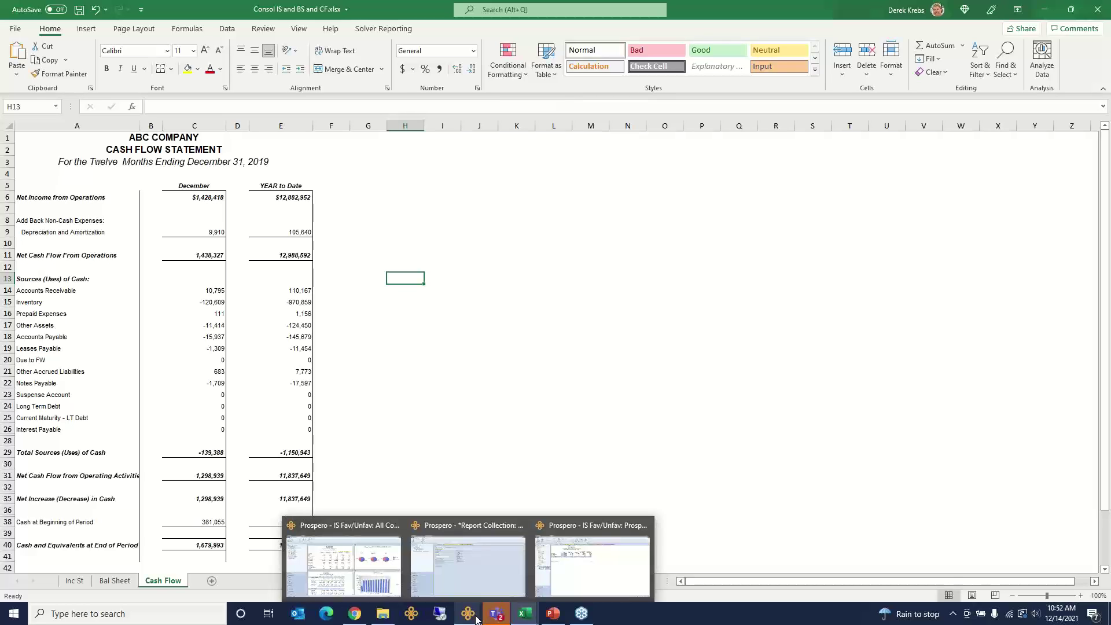
{"action": "left_click", "coordinate": [471, 582]}
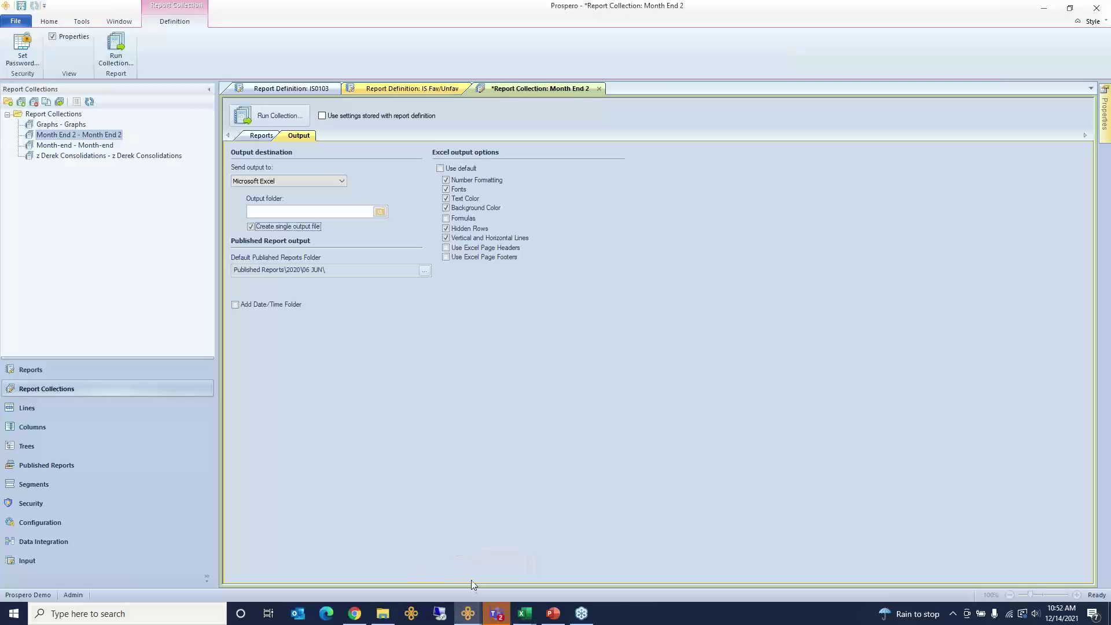
{"action": "left_click", "coordinate": [599, 88]}
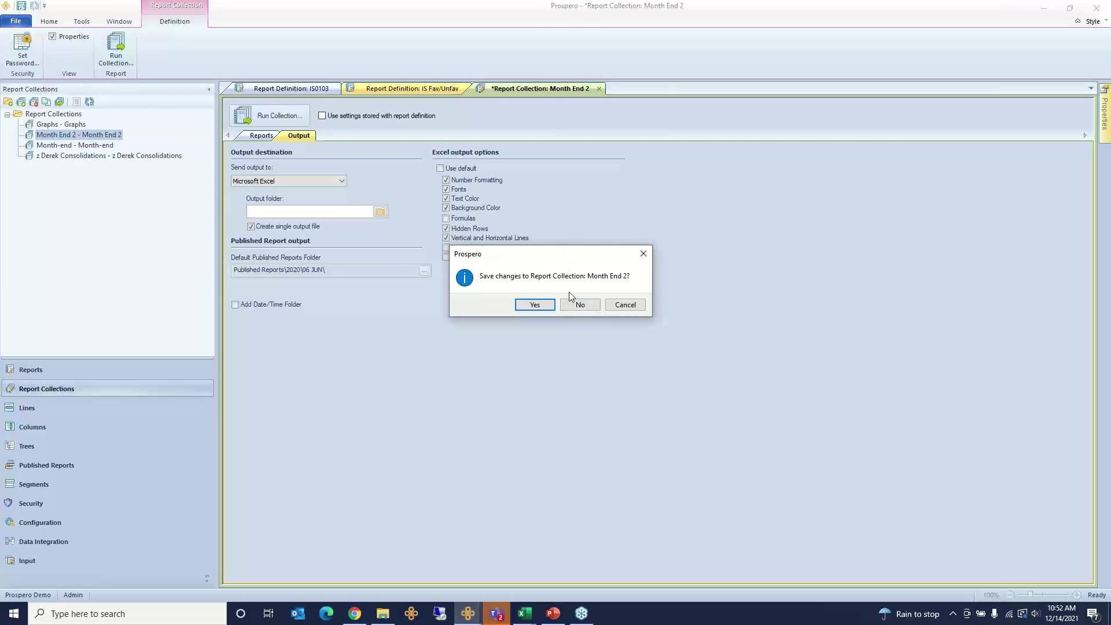
{"action": "left_click", "coordinate": [593, 303]}
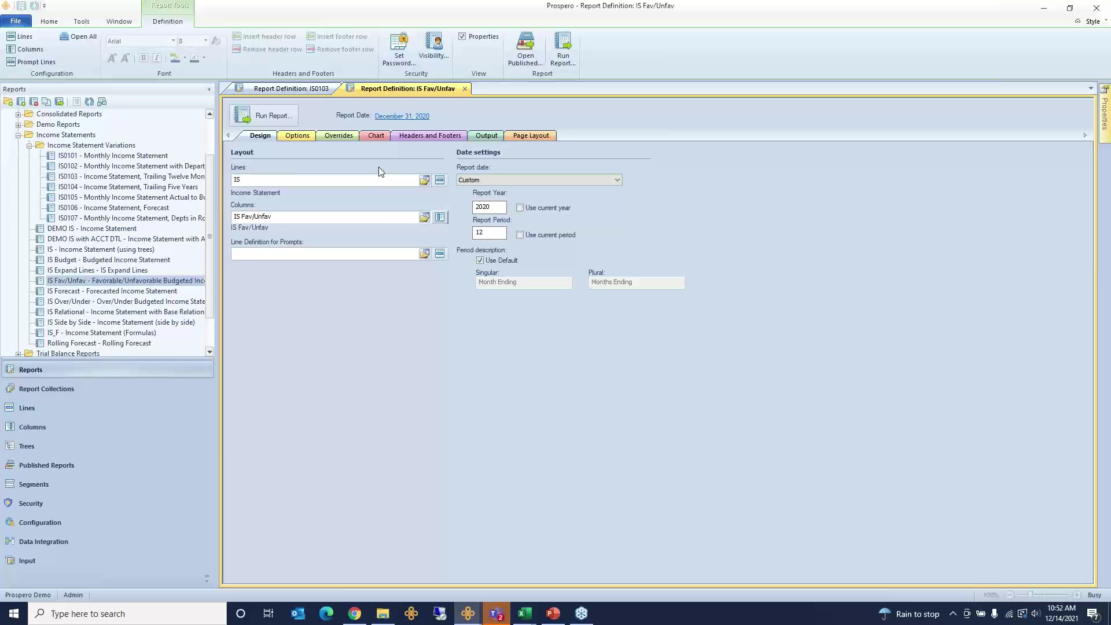
Review the chart settings and available chart types of the IS Fav/Unfav report definition, keeping Pie as the type
{"action": "left_click", "coordinate": [374, 137]}
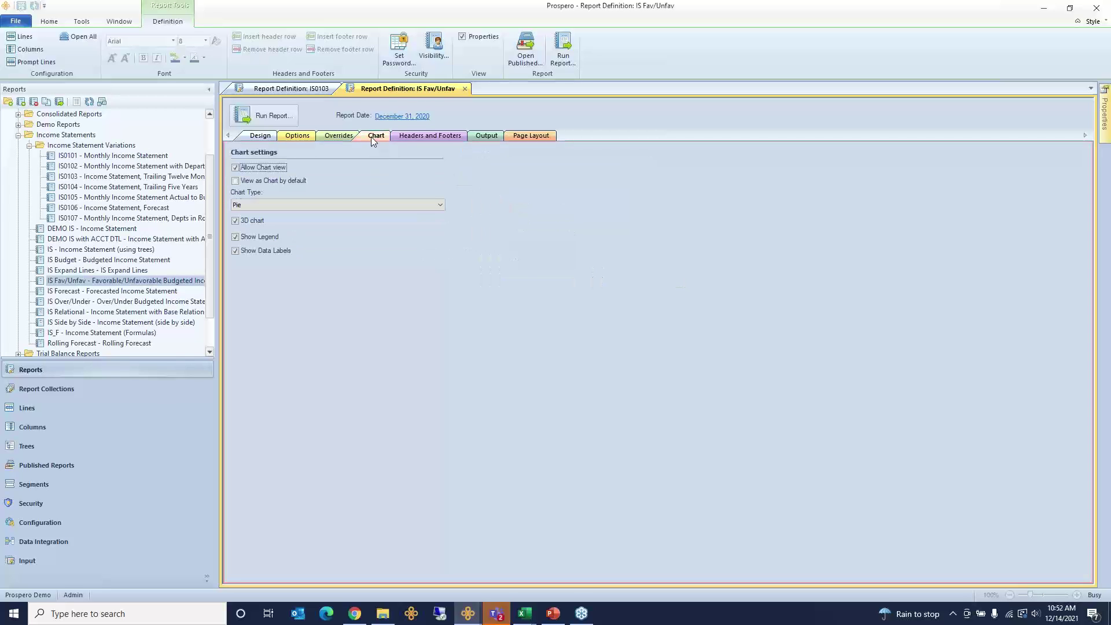
{"action": "left_click", "coordinate": [443, 207]}
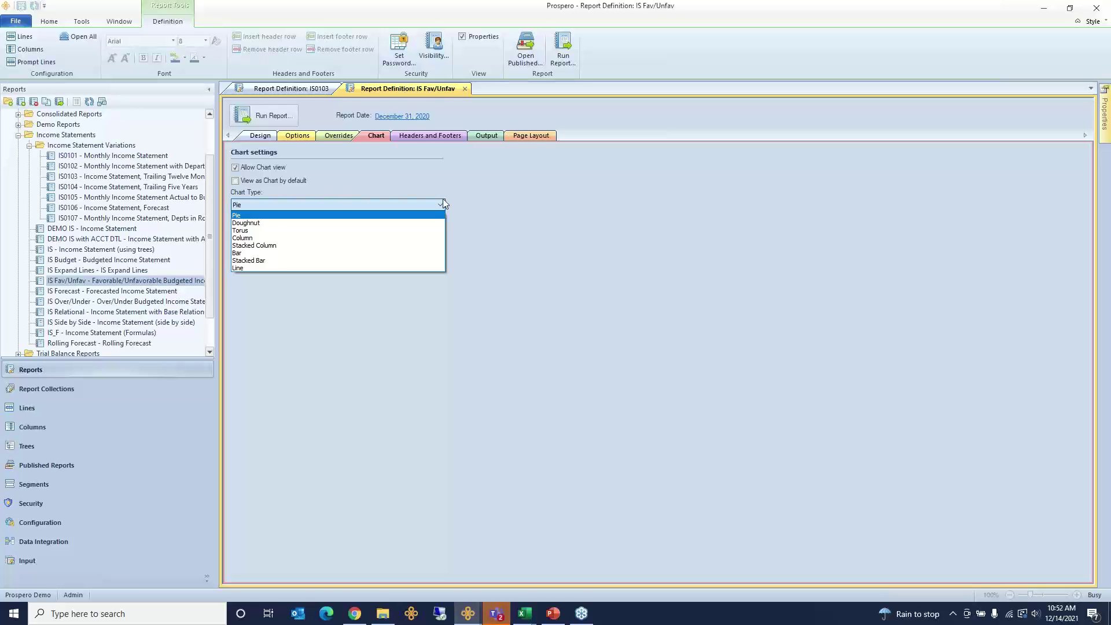
{"action": "left_click", "coordinate": [442, 175]}
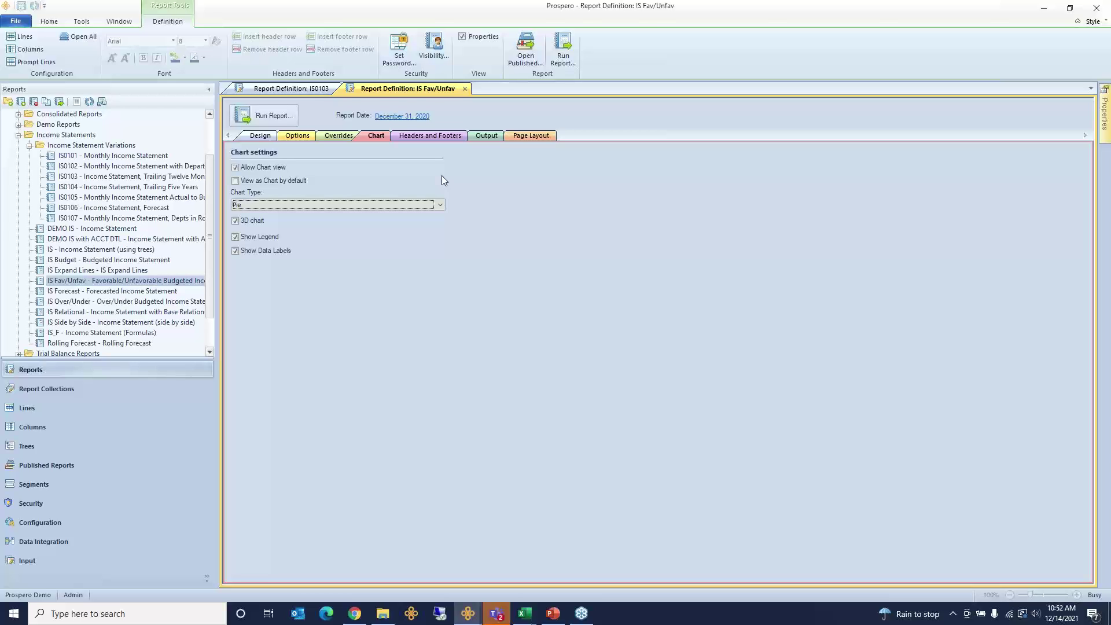
Open the IS Fav/Unfav column definition from the report design and examine its Suppress on Charts row
{"action": "left_click", "coordinate": [268, 136]}
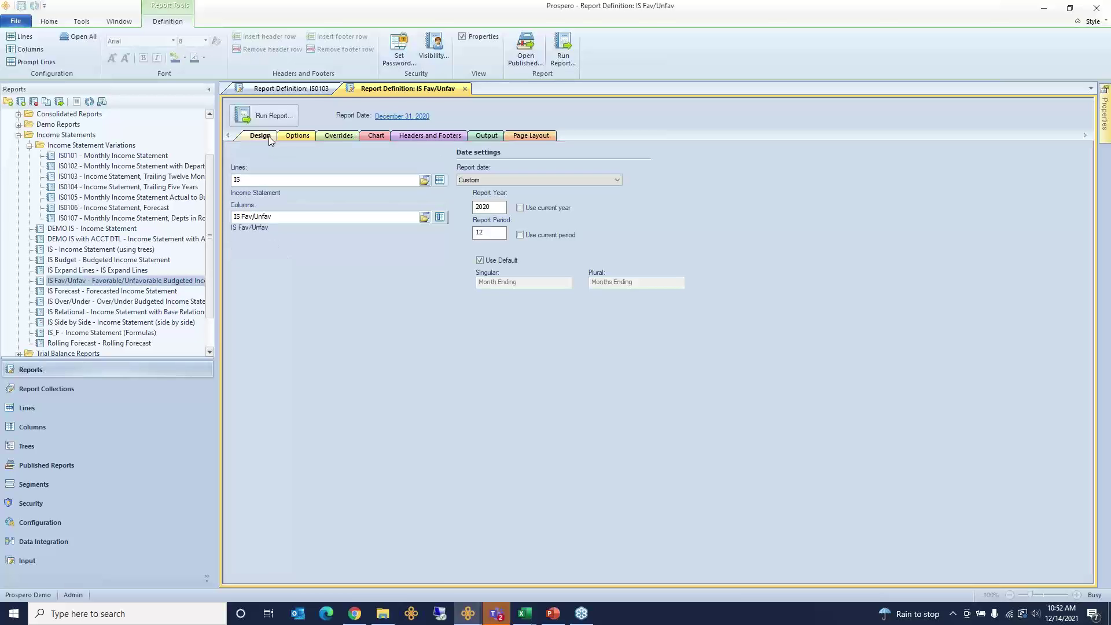
{"action": "left_click", "coordinate": [439, 217]}
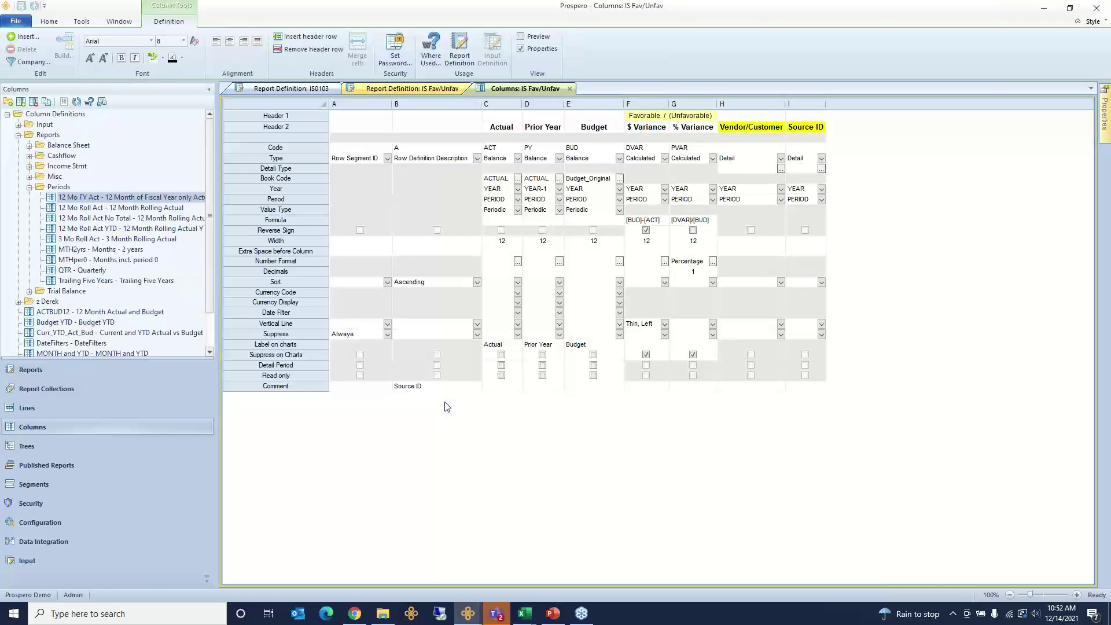
{"action": "left_click", "coordinate": [317, 355]}
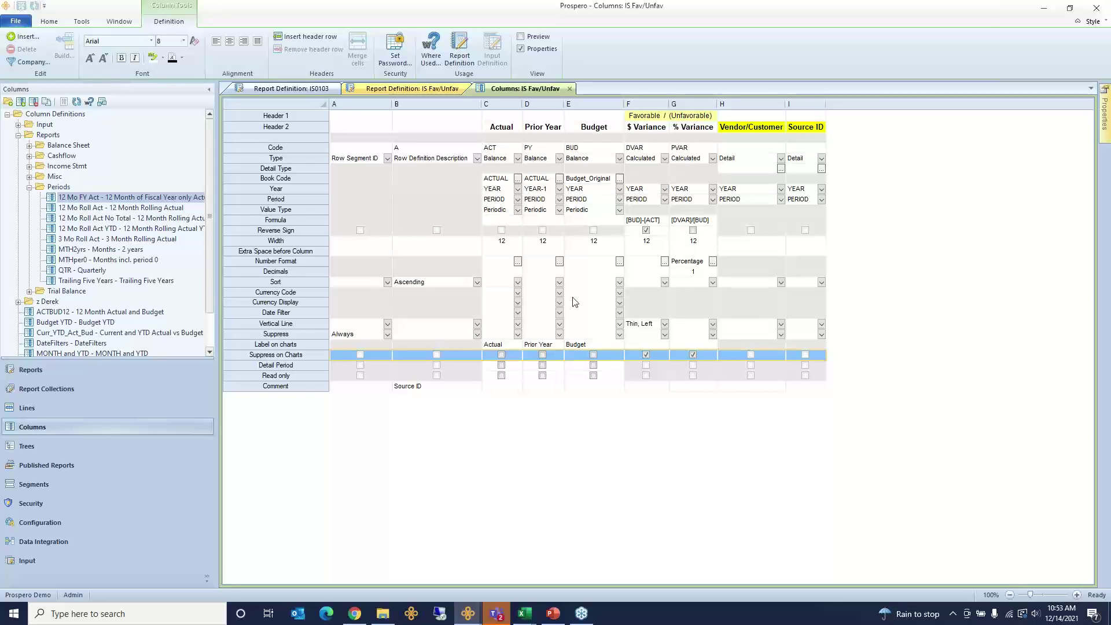
Open the report's IS line definition, examine its Suppress on Charts settings, and close both the line and column definitions
{"action": "left_click", "coordinate": [427, 89]}
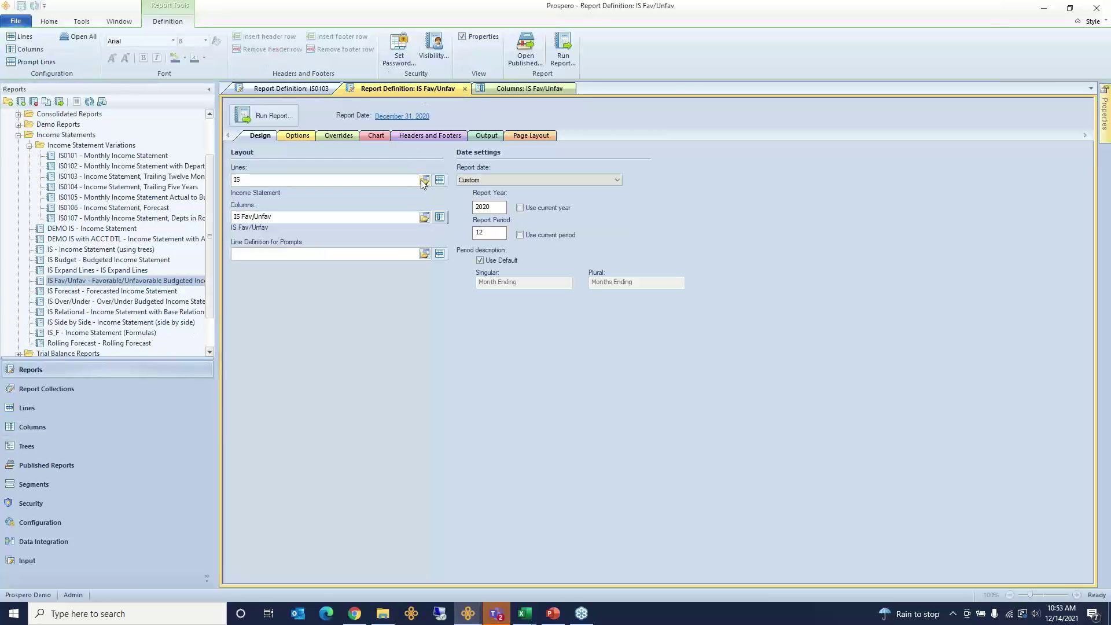
{"action": "left_click", "coordinate": [440, 180]}
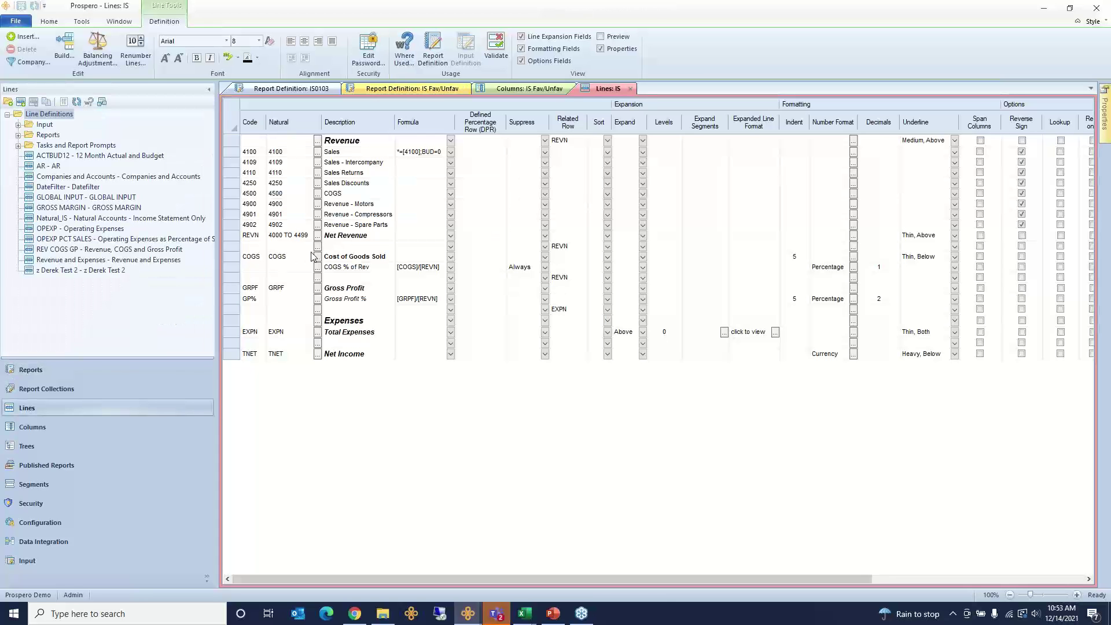
{"action": "left_click", "coordinate": [232, 267]}
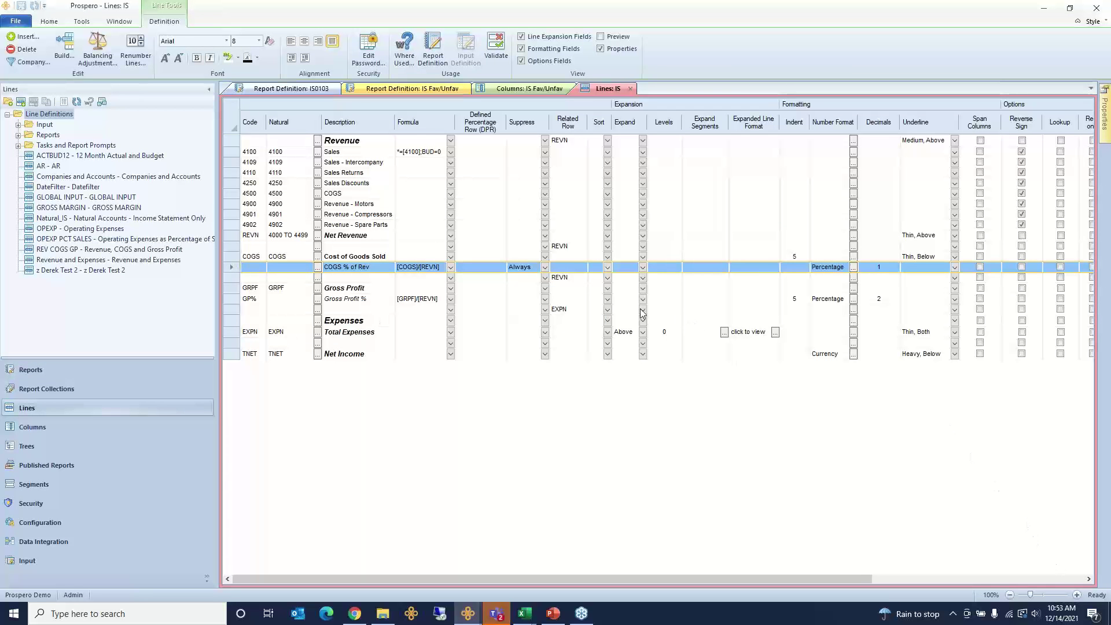
{"action": "left_click", "coordinate": [1088, 579]}
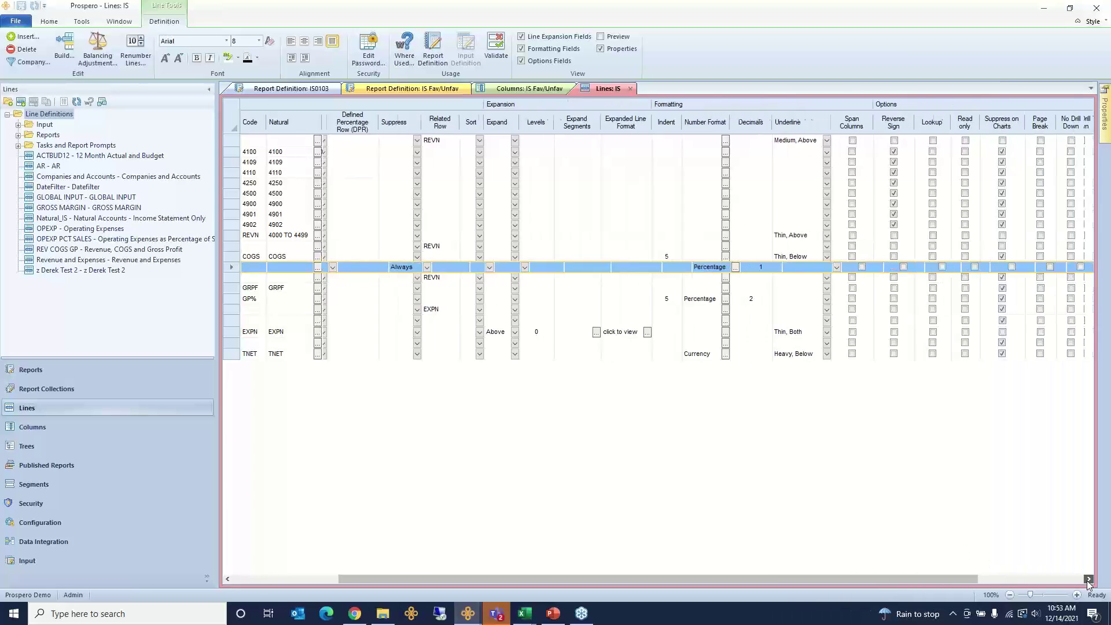
{"action": "left_click", "coordinate": [1089, 579]}
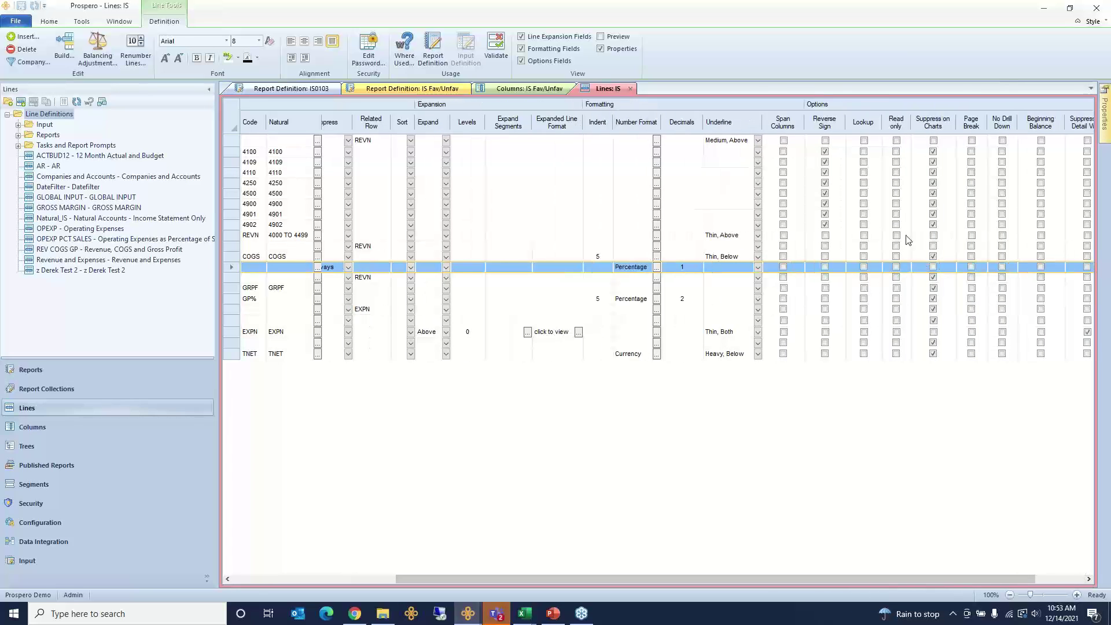
{"action": "left_click", "coordinate": [934, 277]}
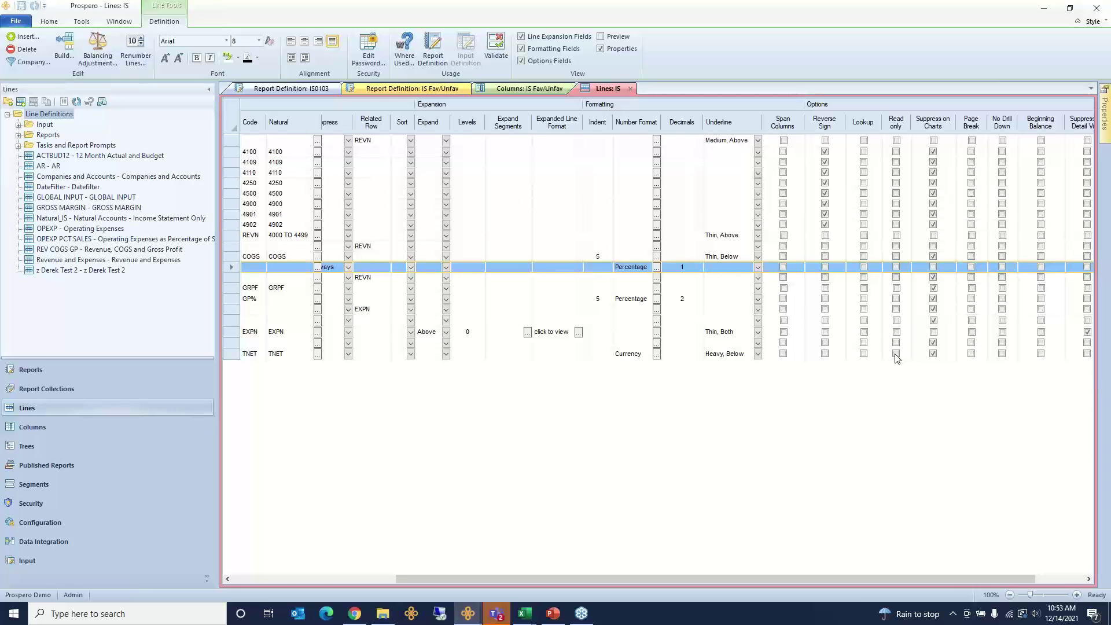
{"action": "left_click", "coordinate": [630, 89]}
{"action": "left_click", "coordinate": [572, 89]}
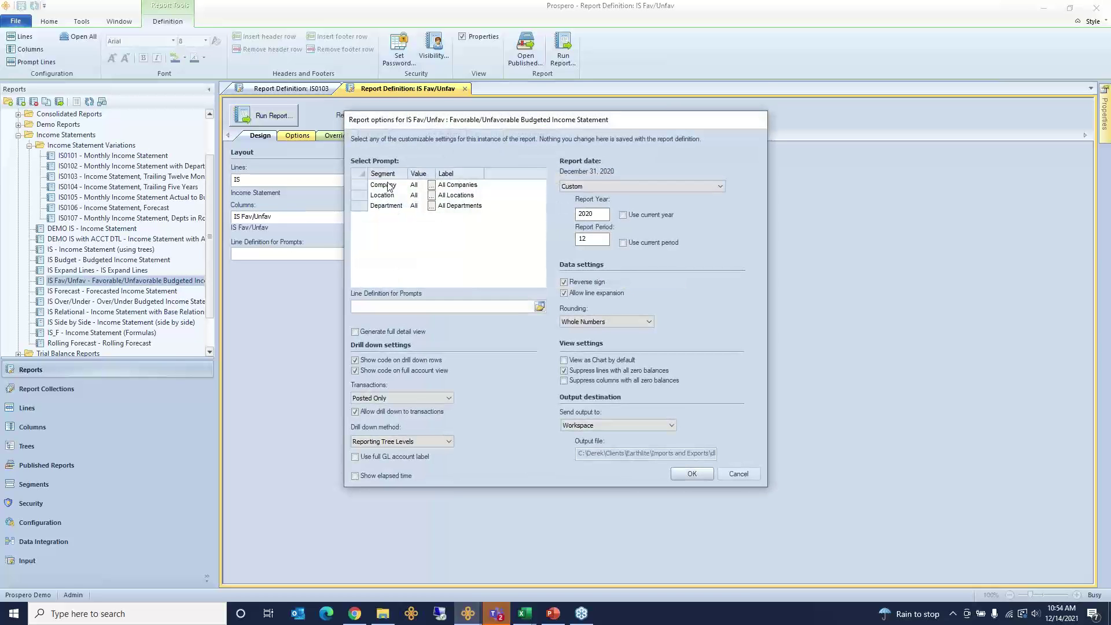
Run the IS Fav/Unfav report for all companies, locations and departments for period 12 of 2020, keeping the default options
{"action": "left_click", "coordinate": [362, 185]}
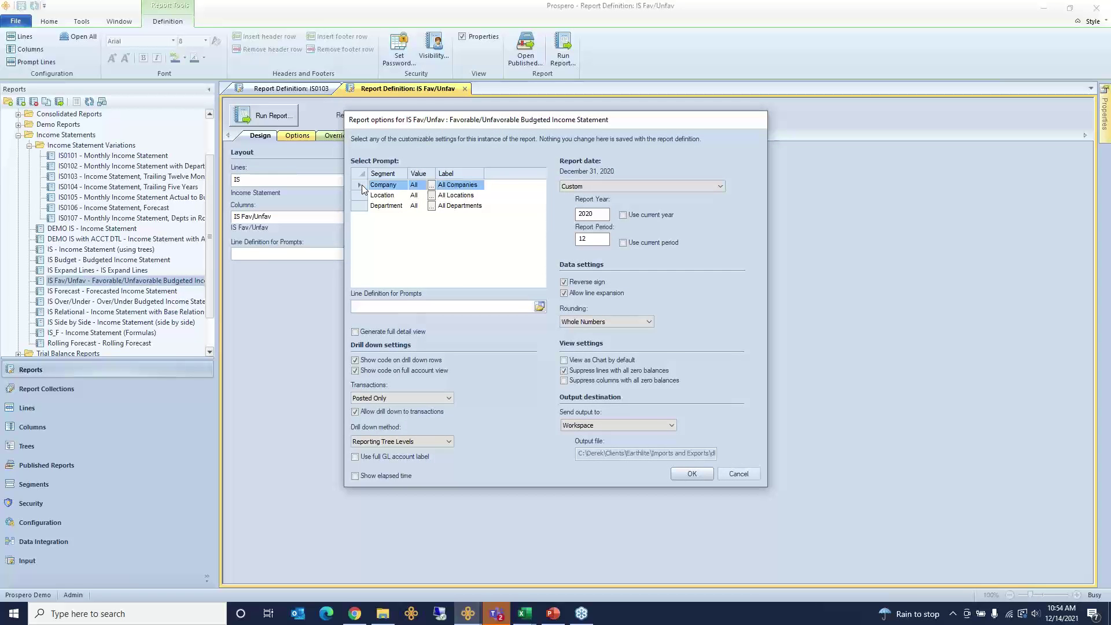
{"action": "left_click", "coordinate": [360, 195]}
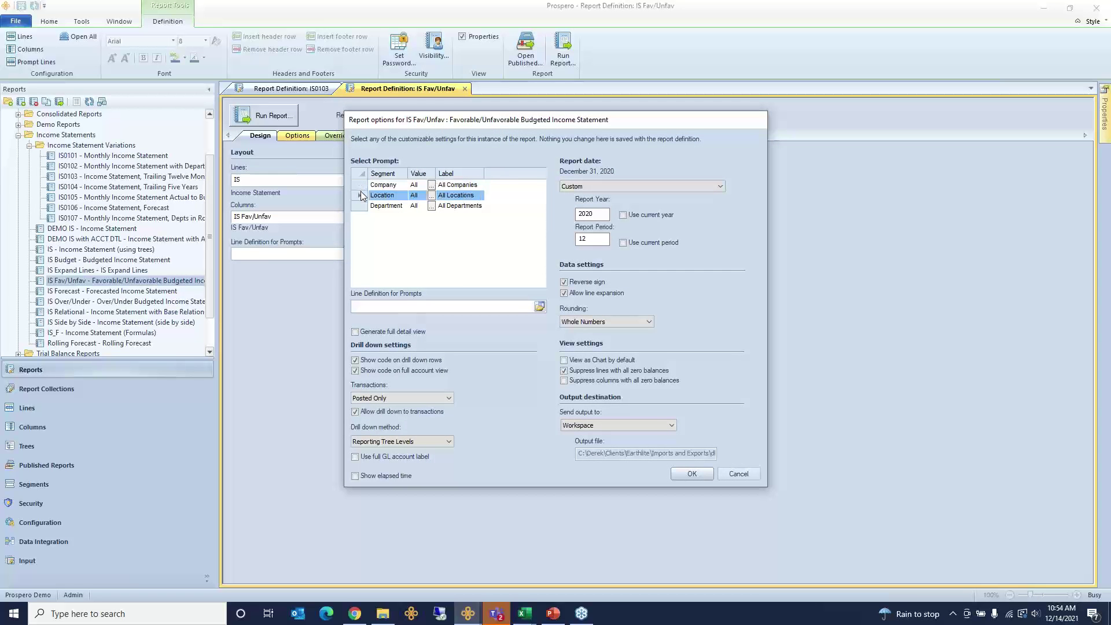
{"action": "left_click", "coordinate": [683, 474]}
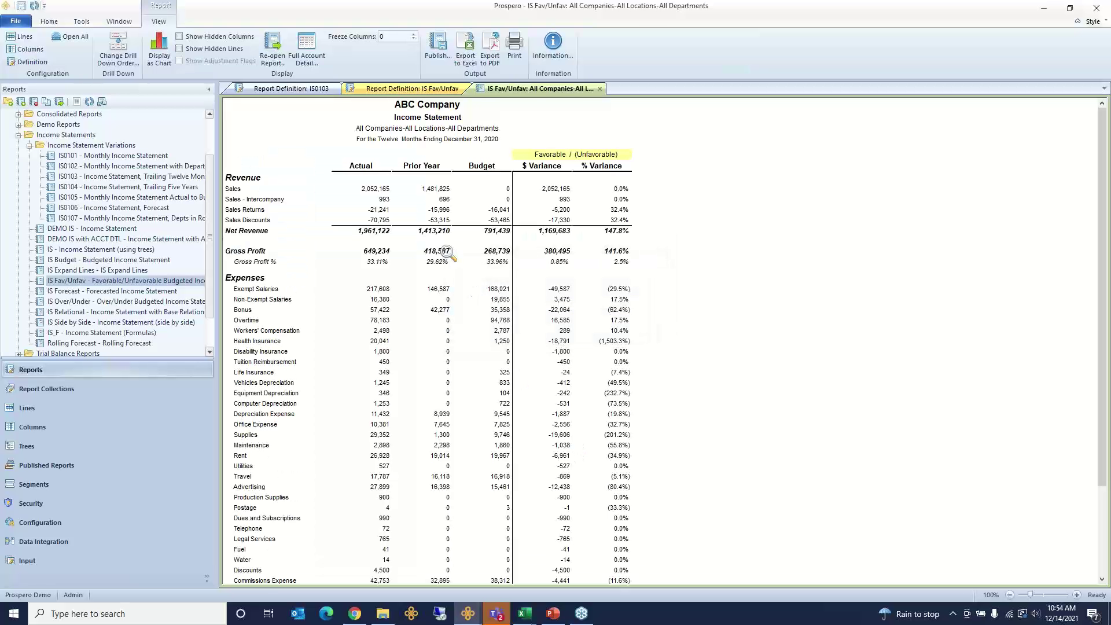
Drill down from the actual Sales amount by company into Prospero US, and from there through Miami Services to its departments
{"action": "left_click", "coordinate": [377, 189]}
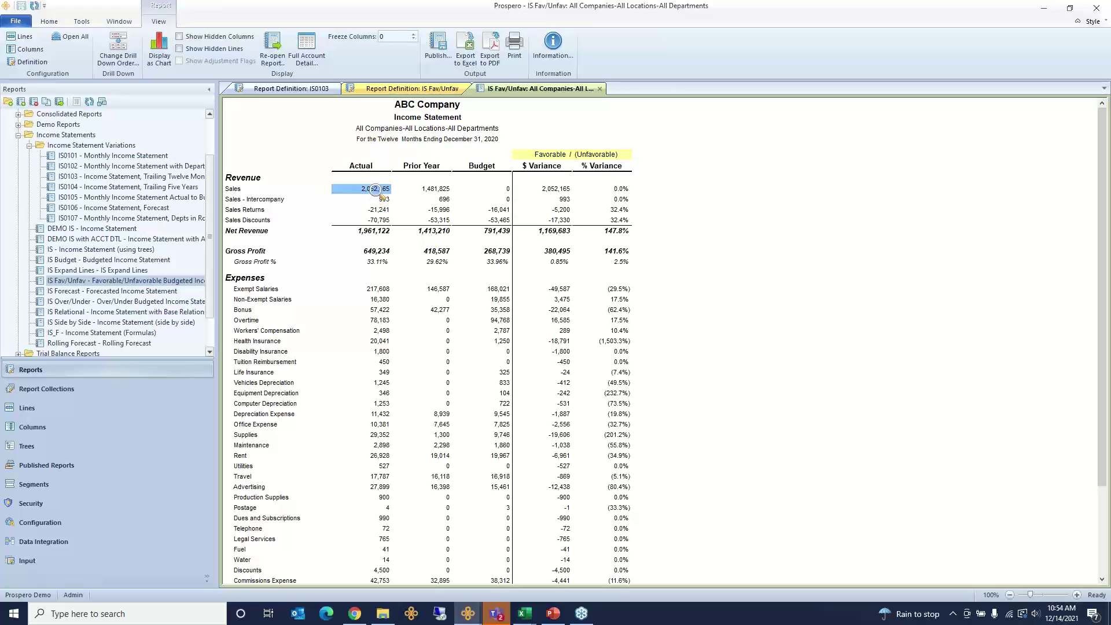
{"action": "double_click", "coordinate": [378, 189]}
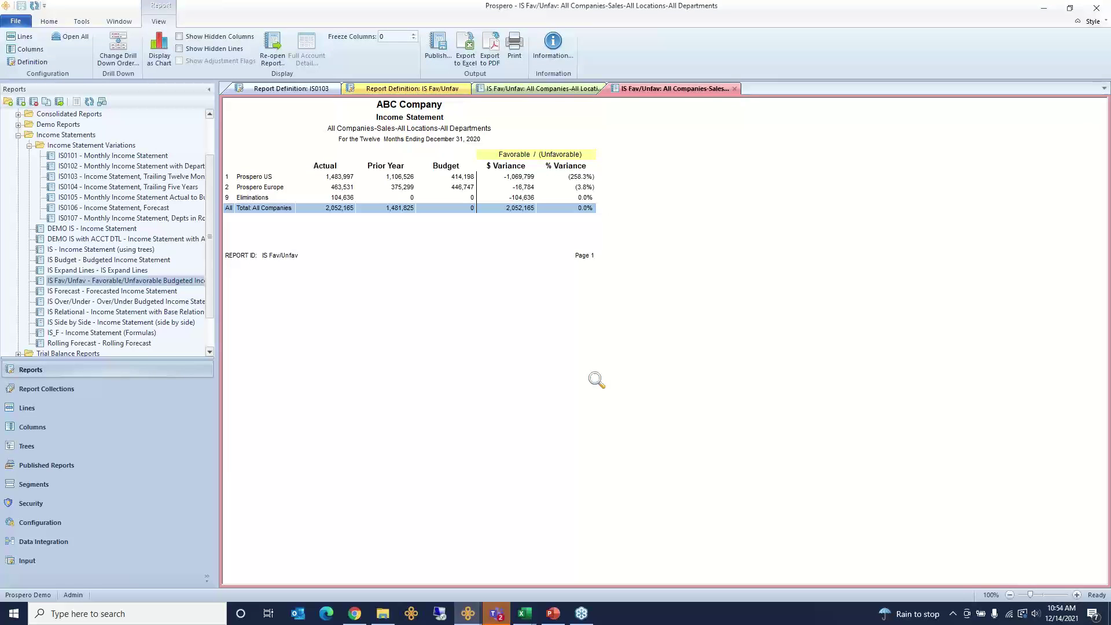
{"action": "left_click", "coordinate": [257, 177]}
{"action": "double_click", "coordinate": [263, 176]}
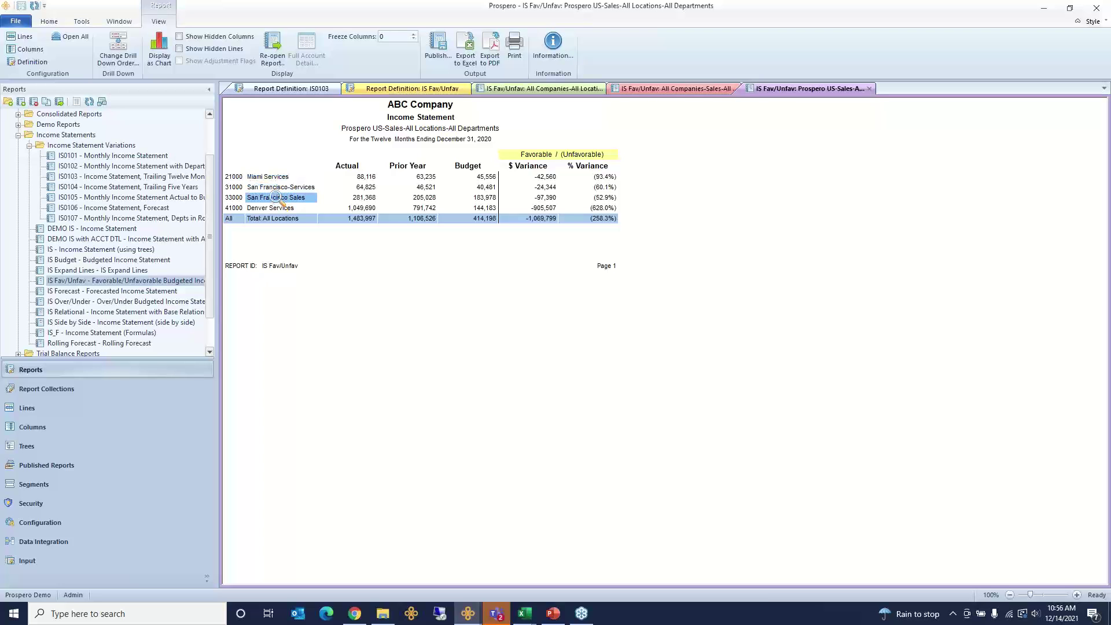
{"action": "double_click", "coordinate": [268, 176]}
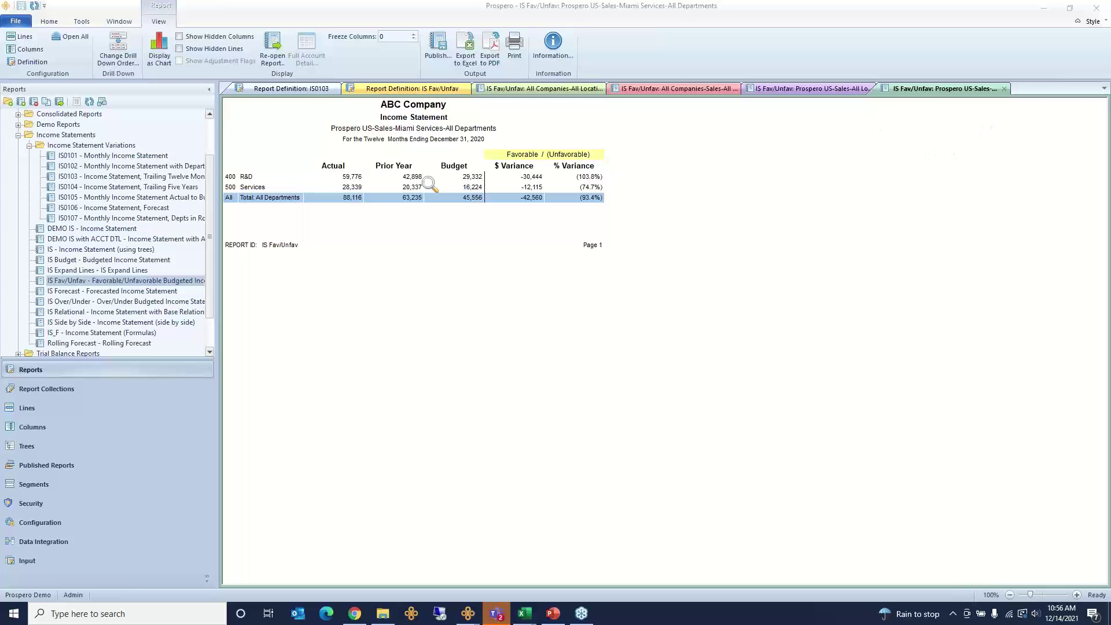
{"action": "left_click", "coordinate": [282, 187]}
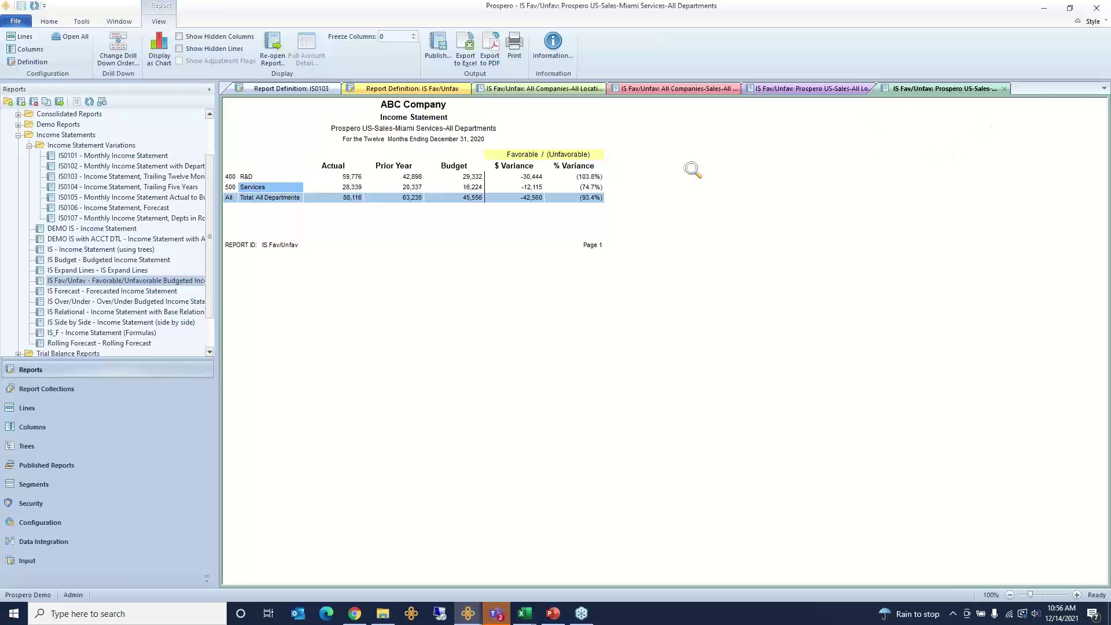
Close the department, location and company drill-down views to return to the full income statement
{"action": "left_click", "coordinate": [1005, 90]}
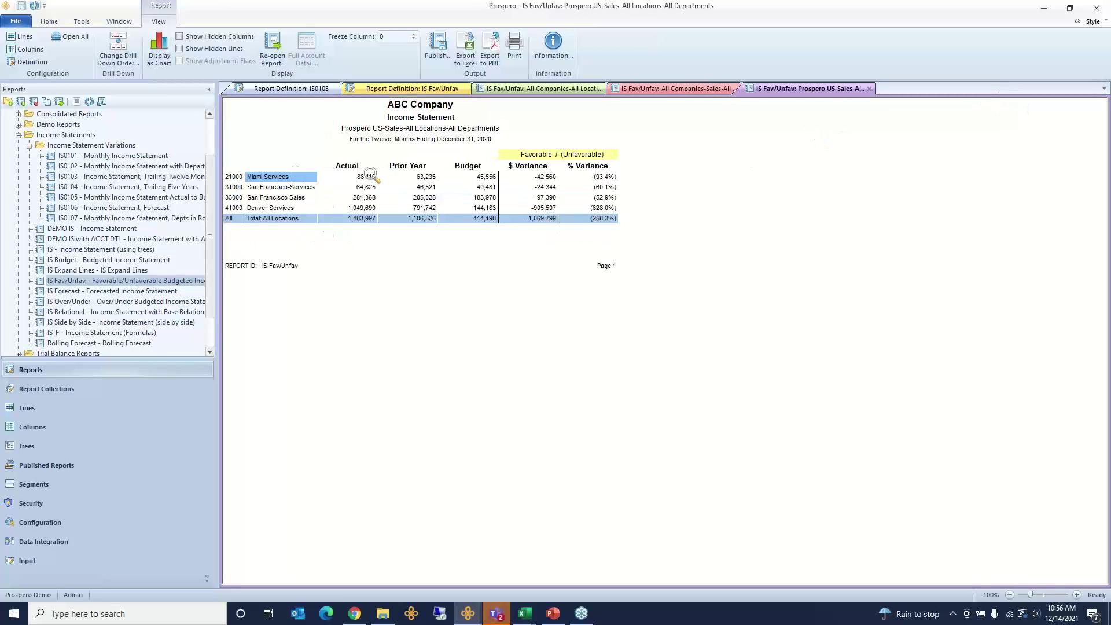
{"action": "left_click", "coordinate": [869, 89]}
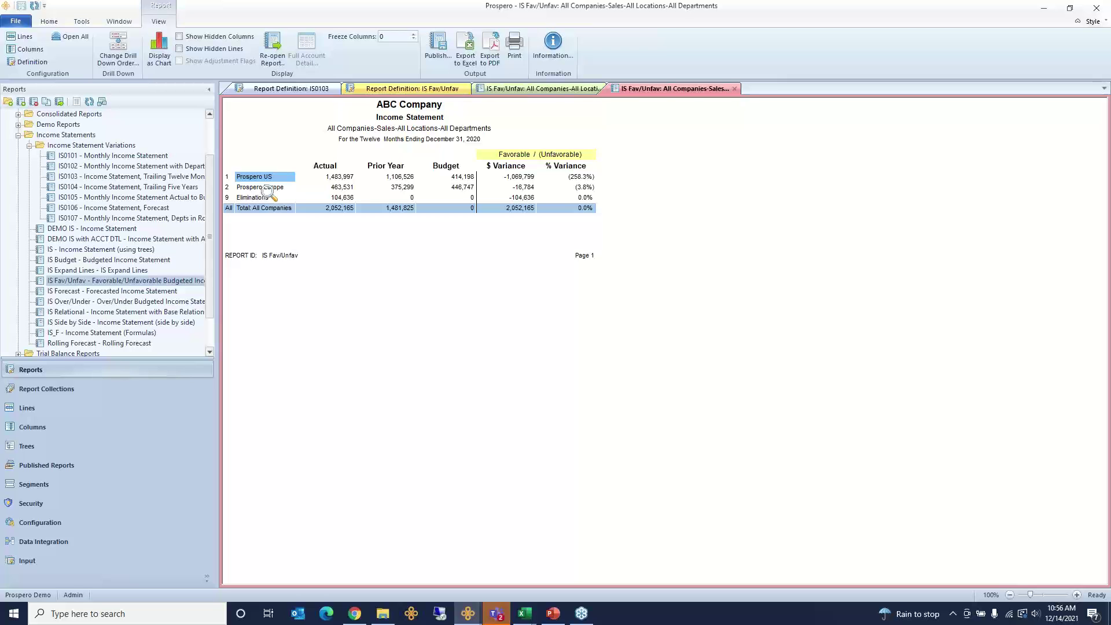
{"action": "left_click", "coordinate": [734, 89]}
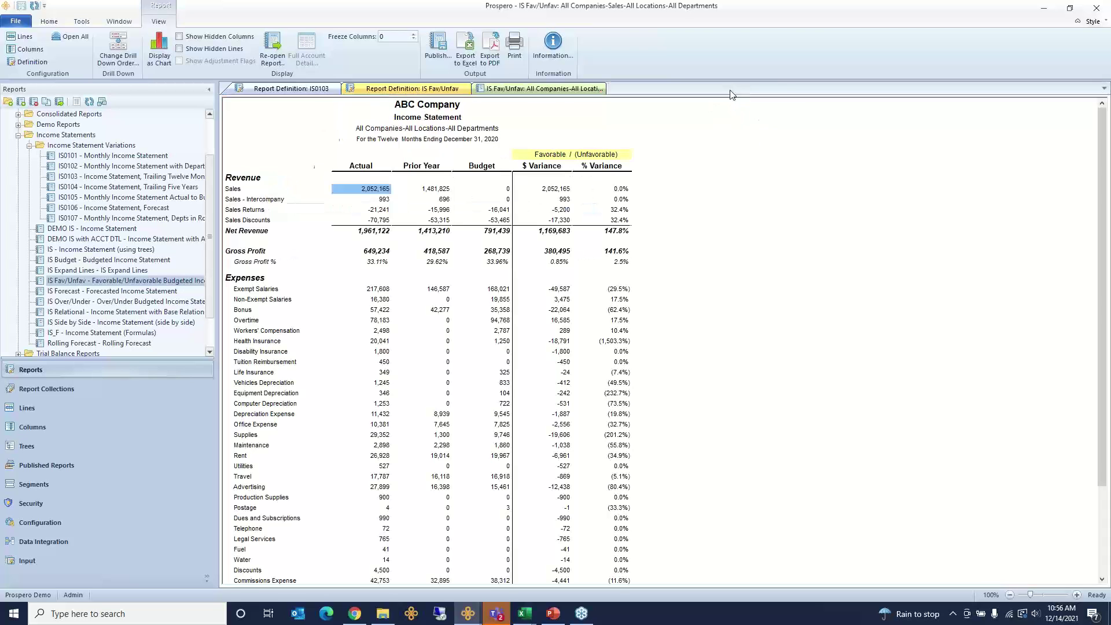
Change the income statement's drill down order so that Department comes first, ahead of Company, Location and Natural
{"action": "left_click", "coordinate": [117, 48]}
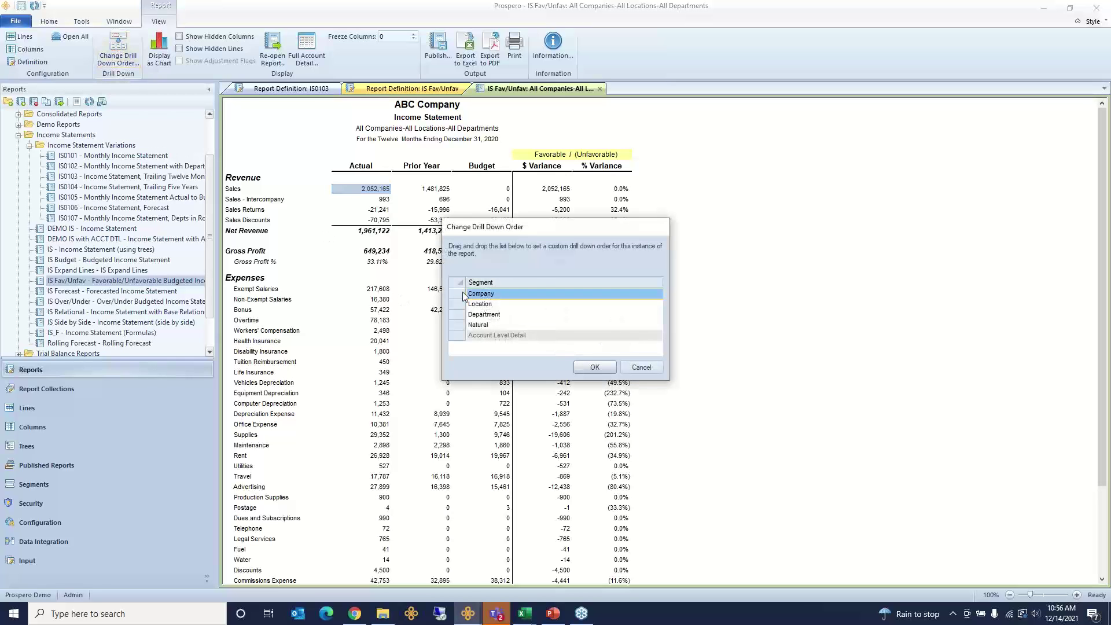
{"action": "left_click", "coordinate": [464, 305]}
{"action": "left_click", "coordinate": [460, 314]}
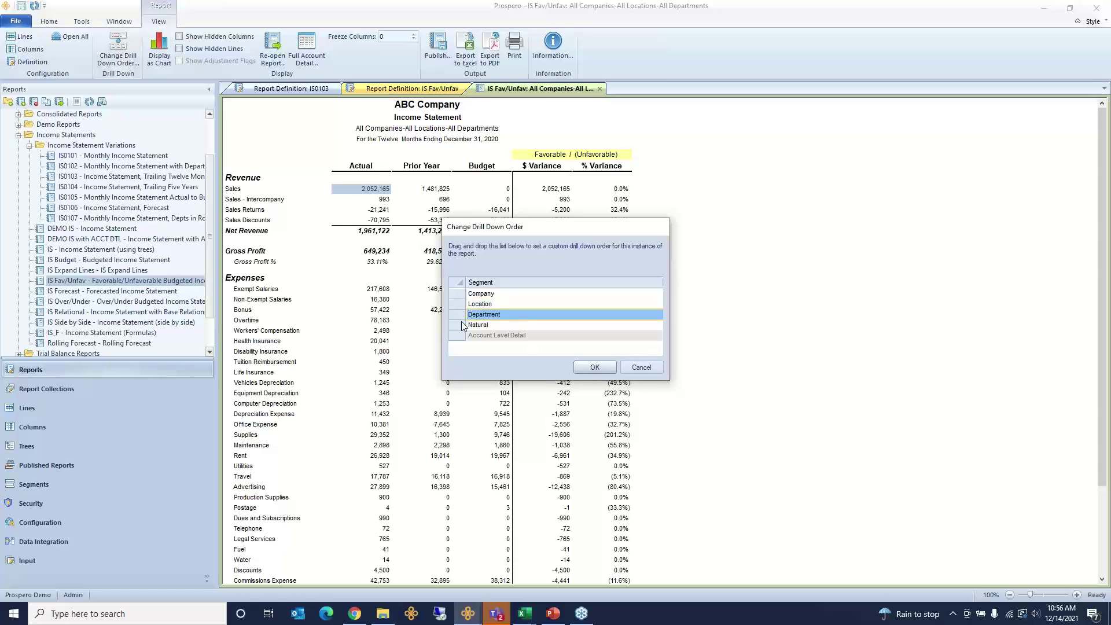
{"action": "left_click", "coordinate": [460, 325]}
{"action": "left_click", "coordinate": [461, 296]}
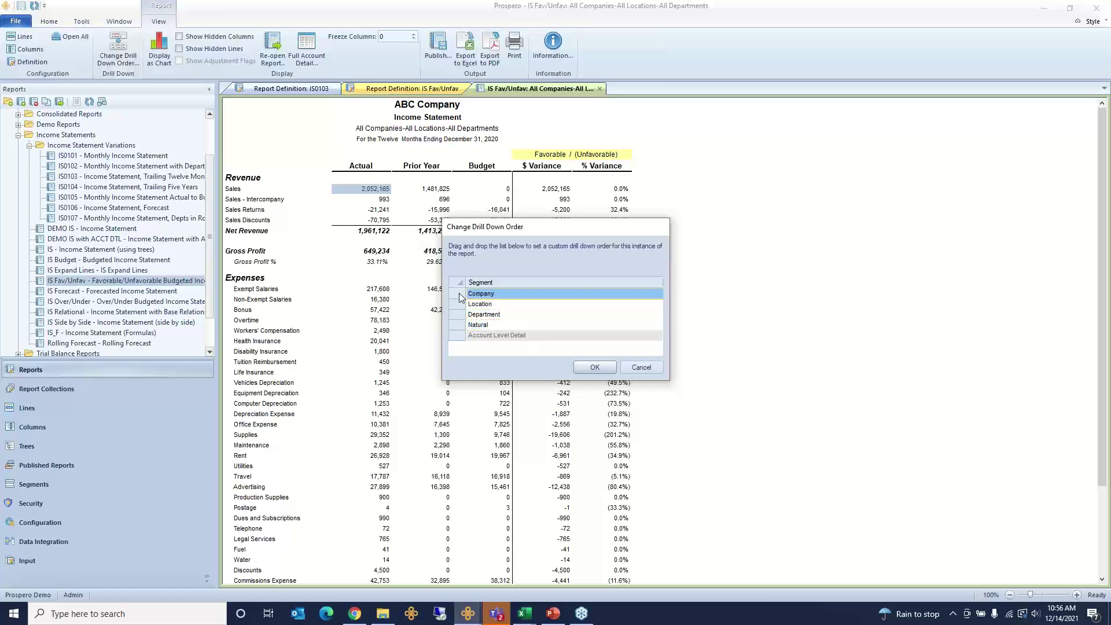
{"action": "left_click", "coordinate": [461, 305]}
{"action": "left_click", "coordinate": [461, 315]}
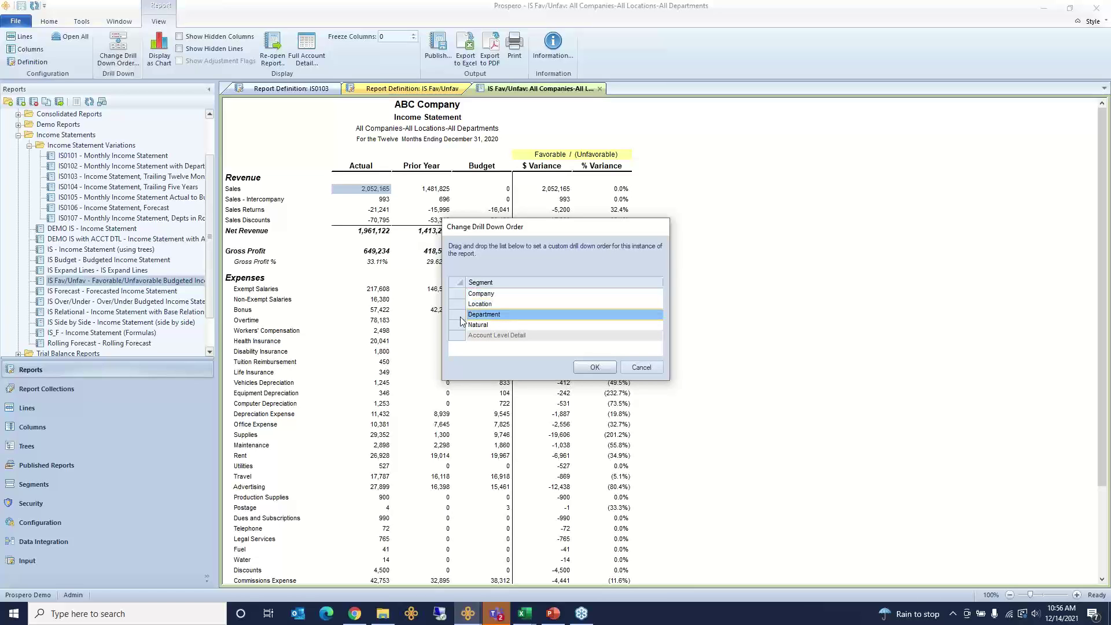
{"action": "left_click_drag", "start_coordinate": [462, 314], "coordinate": [469, 295]}
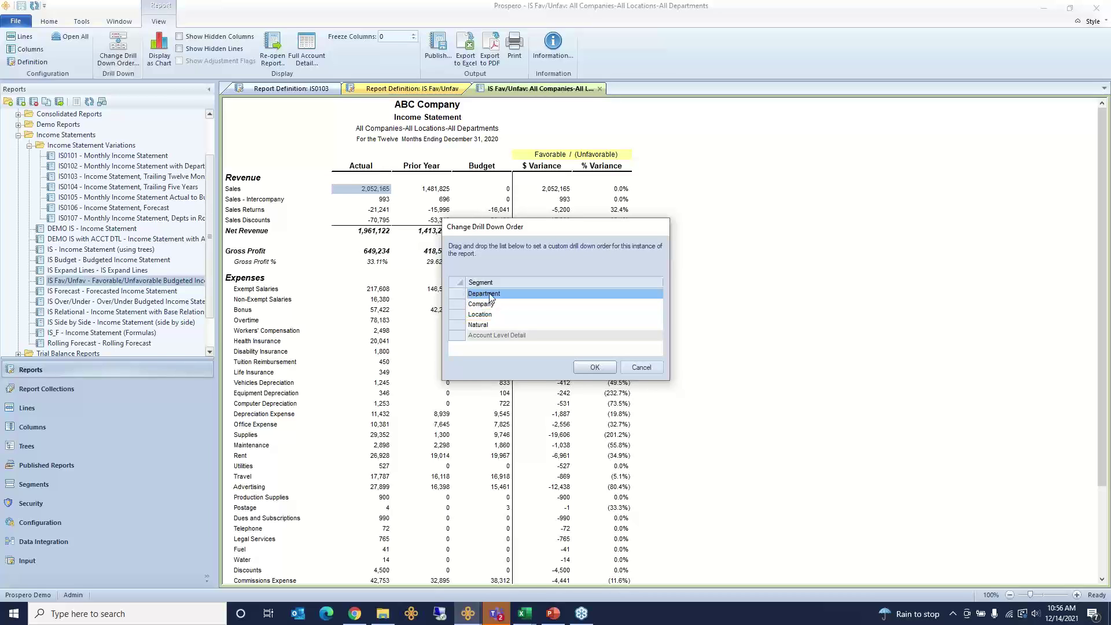
{"action": "left_click", "coordinate": [596, 368]}
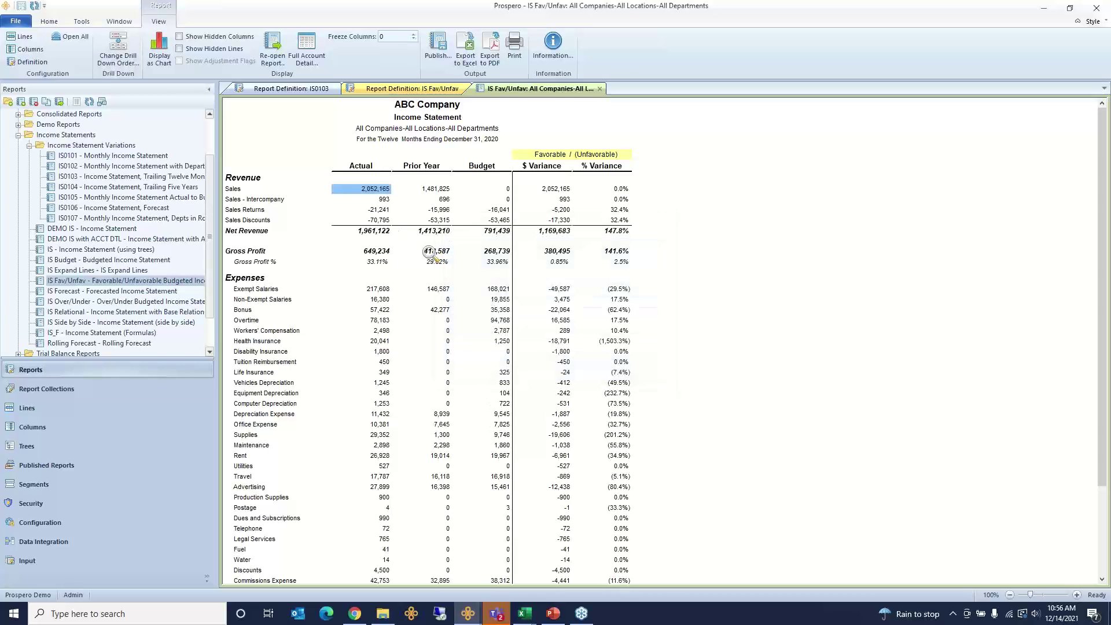
Drill down from the actual Sales amount to its departments, review the department rows, and close the drill-down view
{"action": "double_click", "coordinate": [377, 193]}
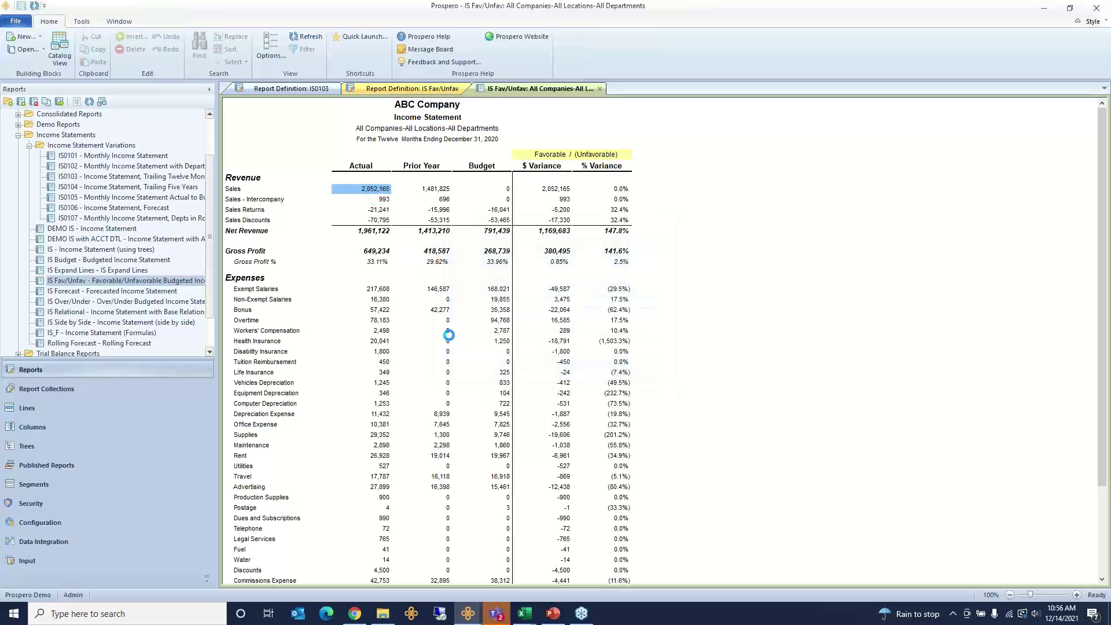
{"action": "left_click_drag", "start_coordinate": [510, 187], "coordinate": [511, 208]}
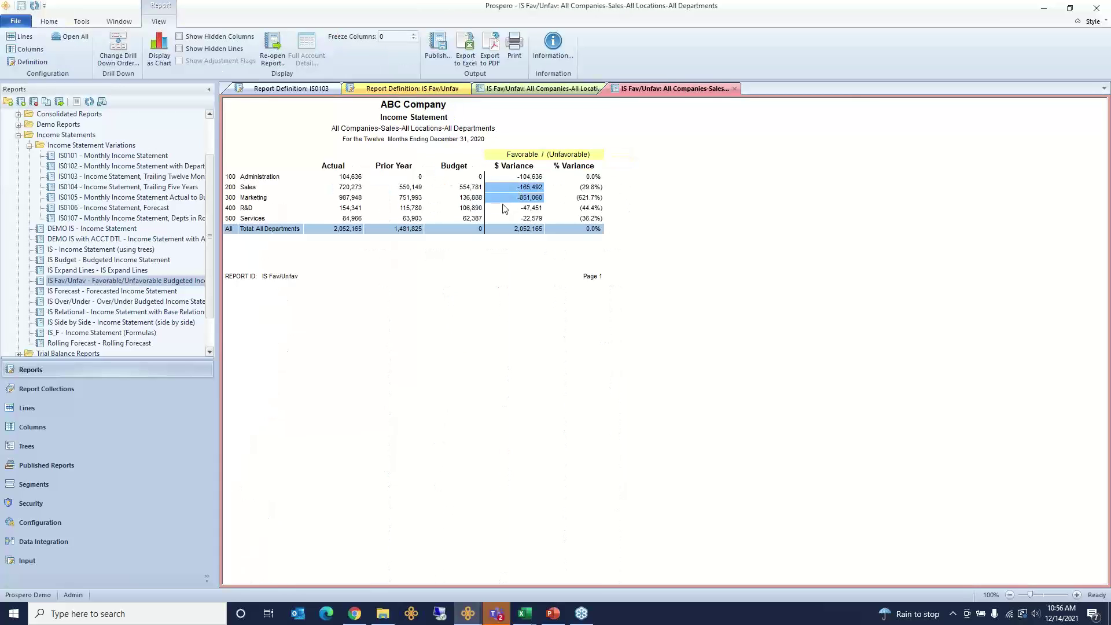
{"action": "left_click_drag", "start_coordinate": [257, 177], "coordinate": [245, 208]}
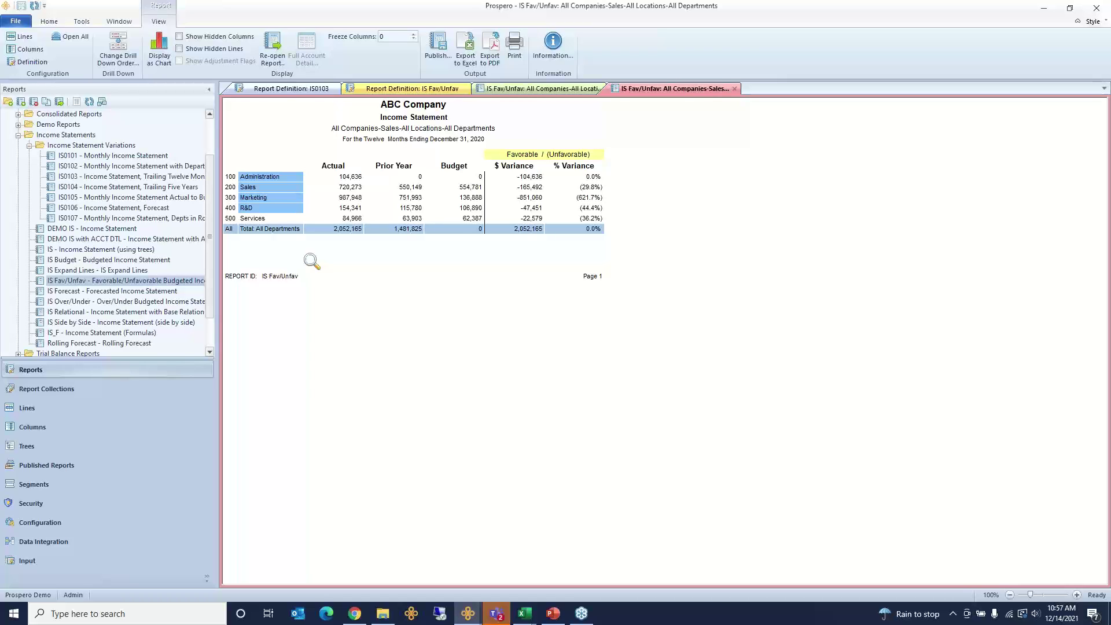
{"action": "left_click", "coordinate": [734, 88]}
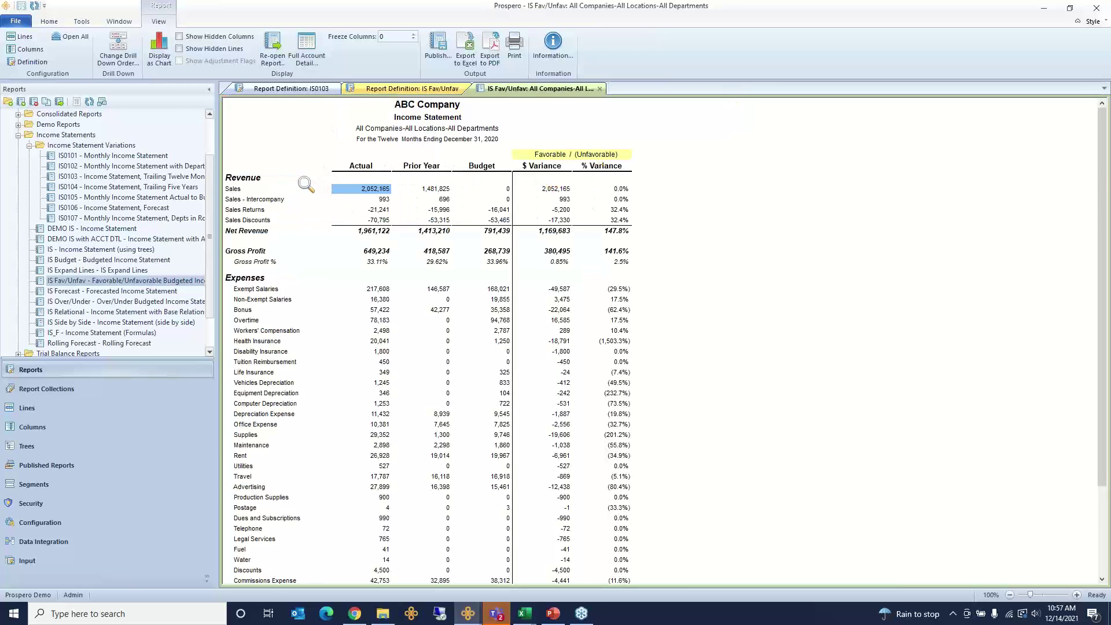
Move Account Level Detail to the front of the drill down order and drill down from actual Sales to review its full account rows
{"action": "left_click", "coordinate": [123, 61]}
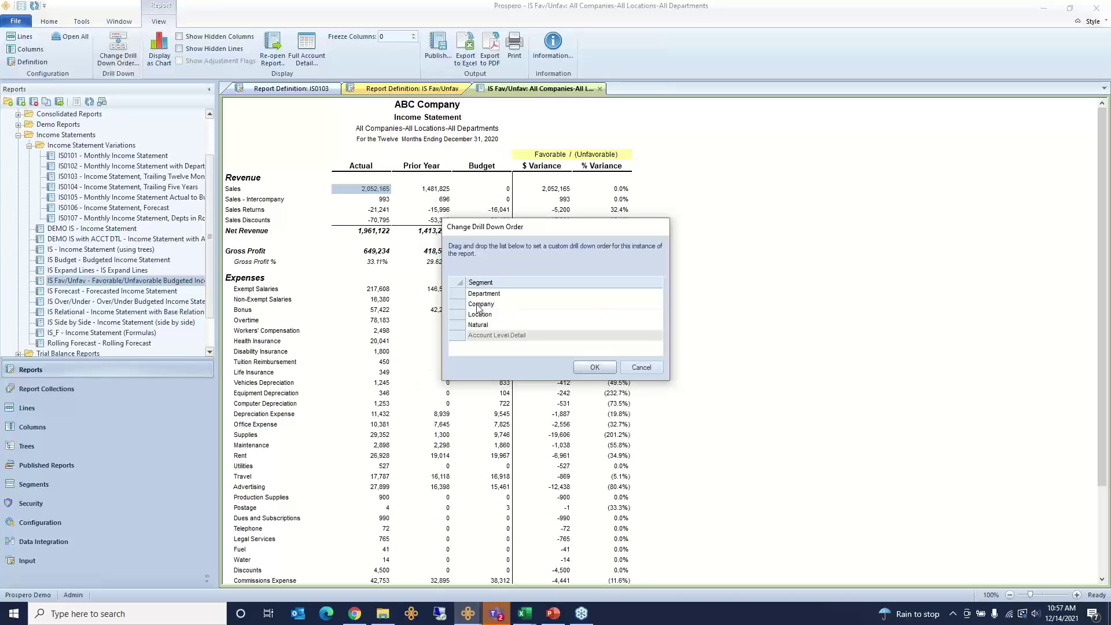
{"action": "left_click", "coordinate": [462, 335]}
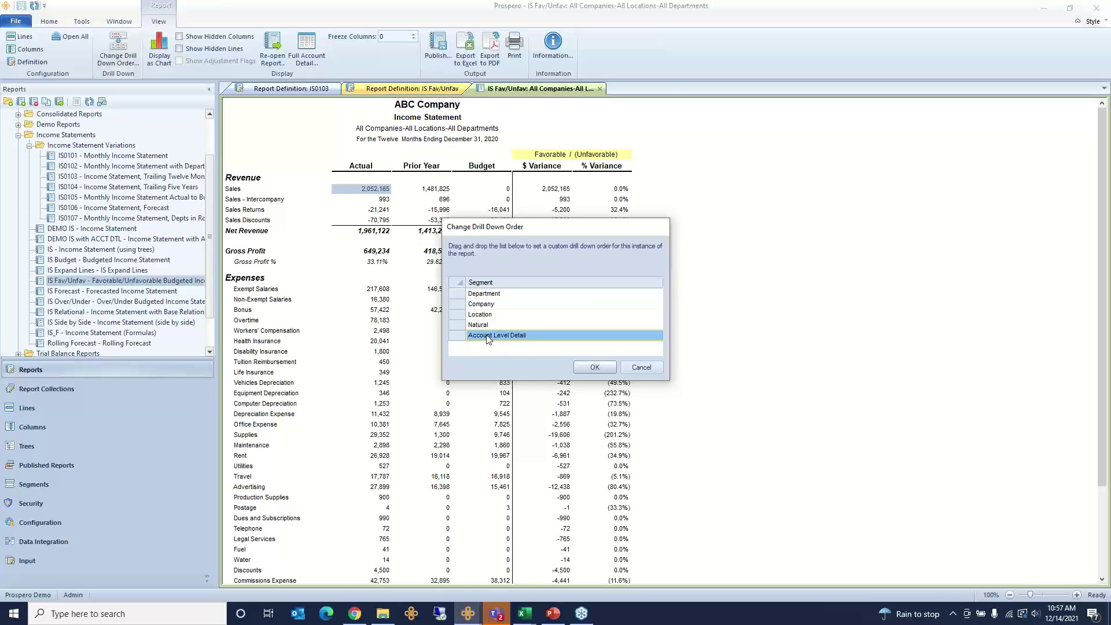
{"action": "left_click_drag", "start_coordinate": [469, 339], "coordinate": [511, 319]}
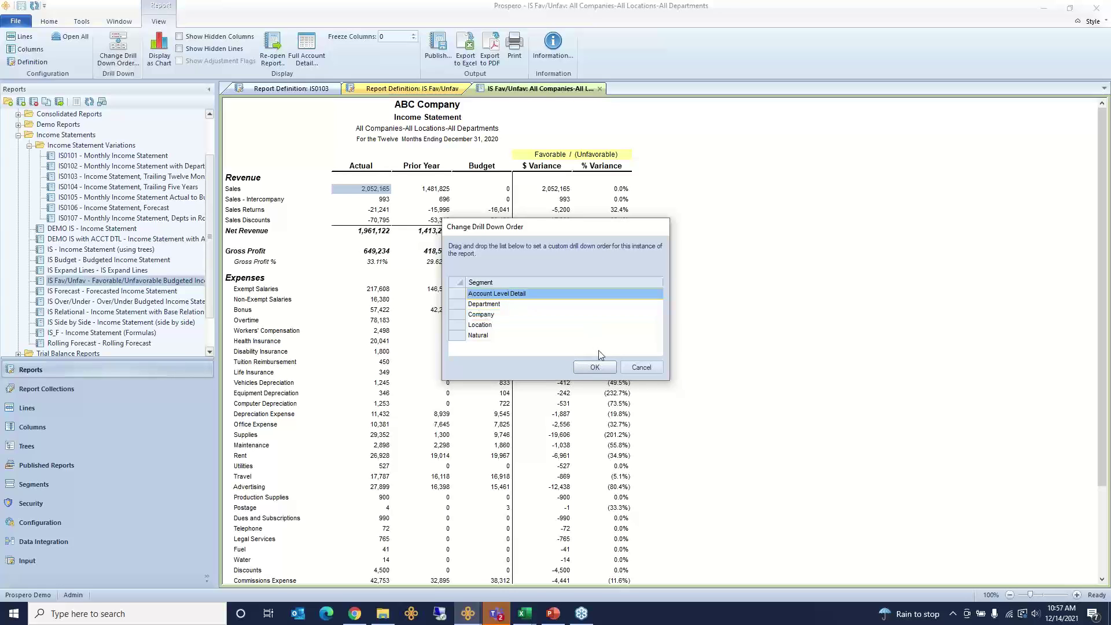
{"action": "left_click", "coordinate": [594, 368]}
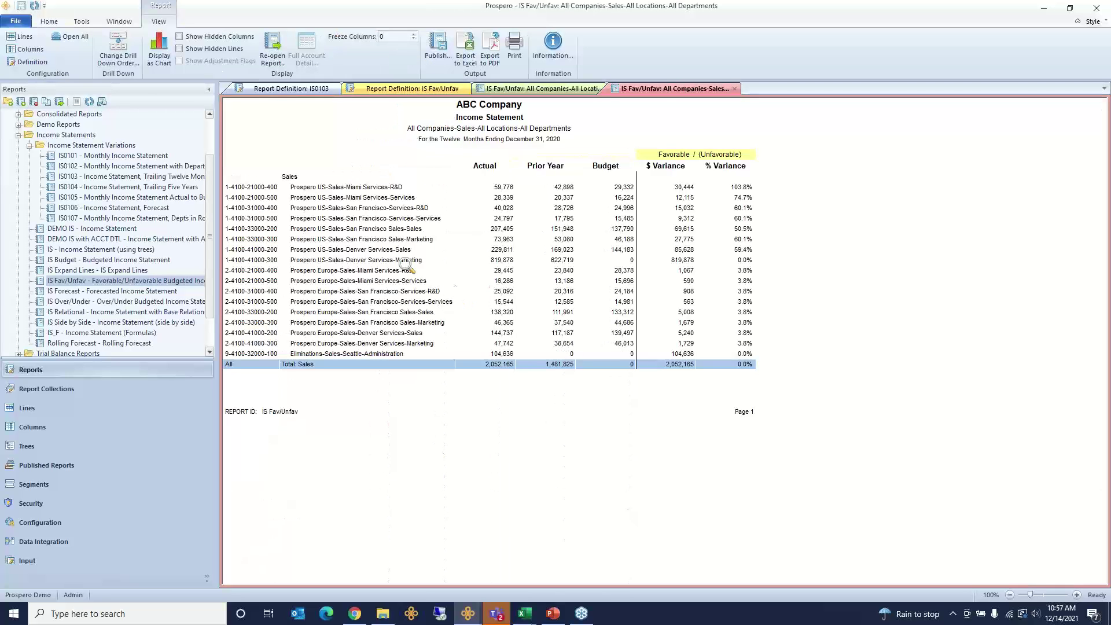
{"action": "left_click_drag", "start_coordinate": [357, 209], "coordinate": [351, 324]}
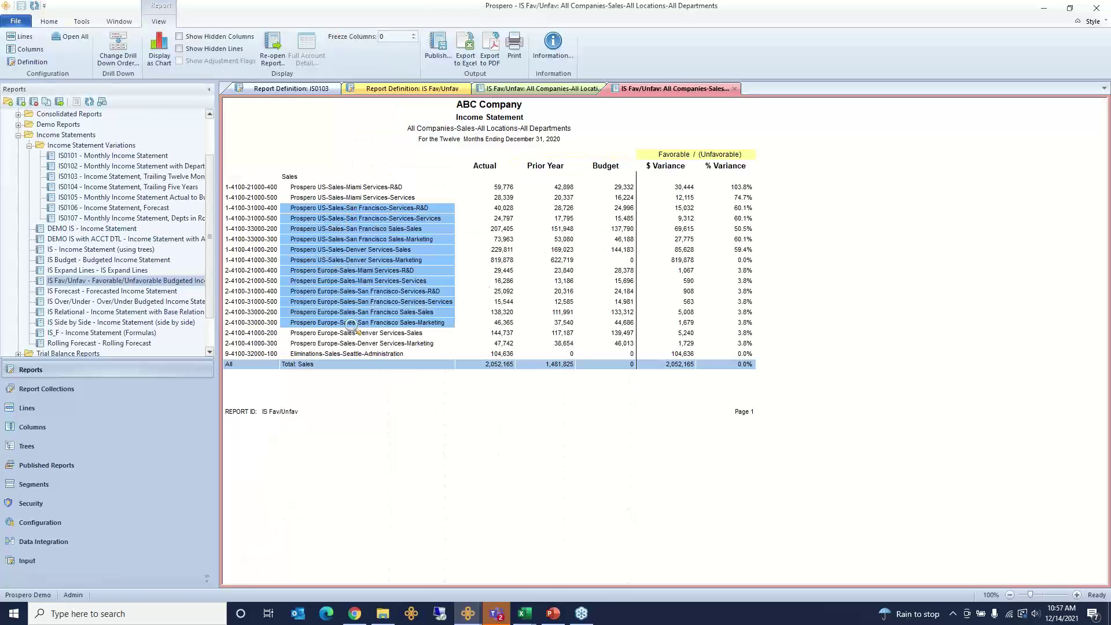
{"action": "left_click_drag", "start_coordinate": [252, 208], "coordinate": [247, 307]}
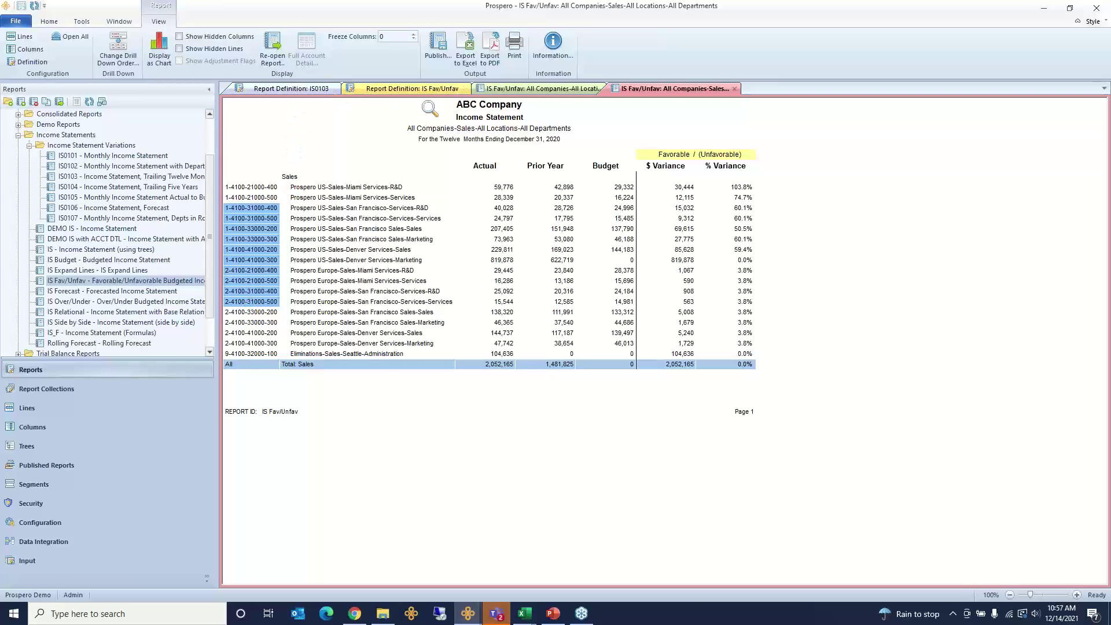
In the IS Fav/Unfav report definition's options, move Account Level Detail between Location and Department in the drill down order
{"action": "left_click", "coordinate": [413, 89]}
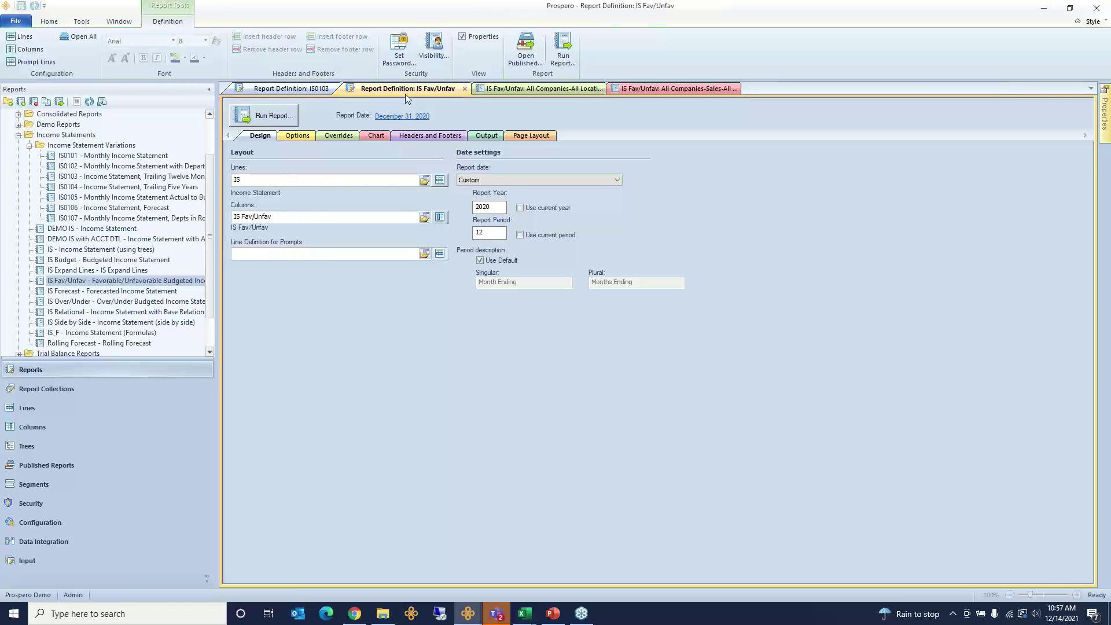
{"action": "left_click", "coordinate": [296, 218]}
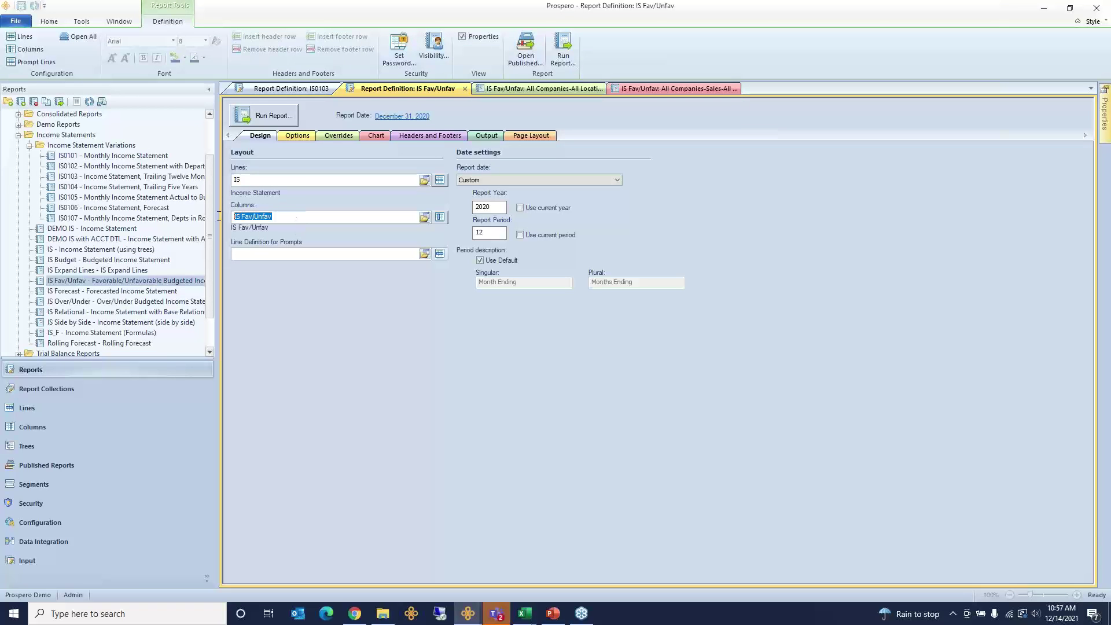
{"action": "left_click", "coordinate": [297, 135]}
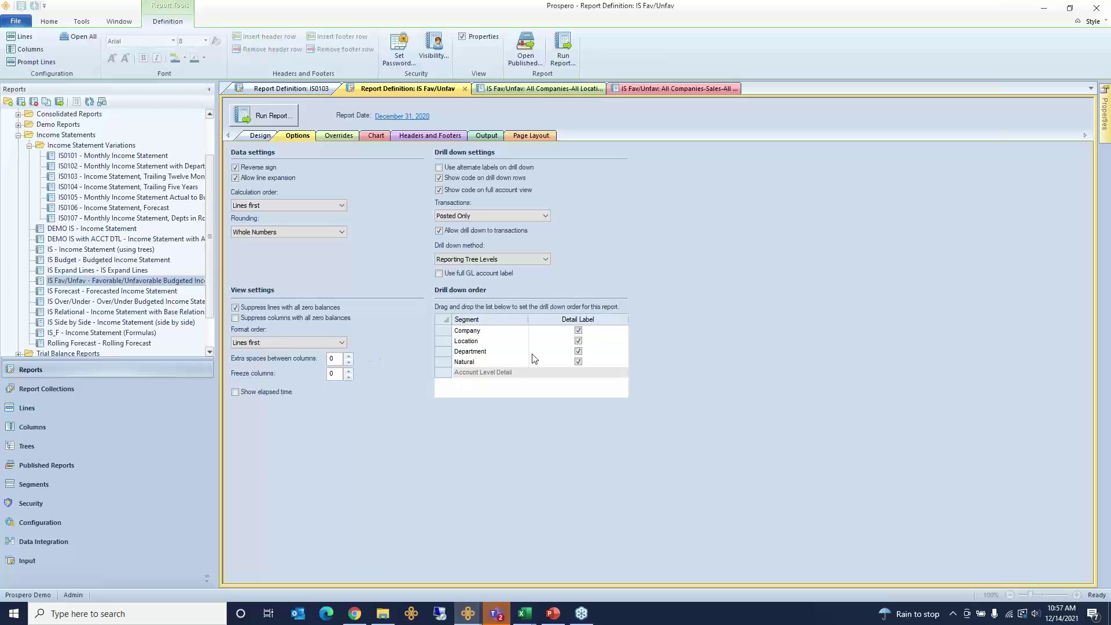
{"action": "left_click", "coordinate": [444, 375]}
{"action": "left_click_drag", "start_coordinate": [443, 375], "coordinate": [453, 351]}
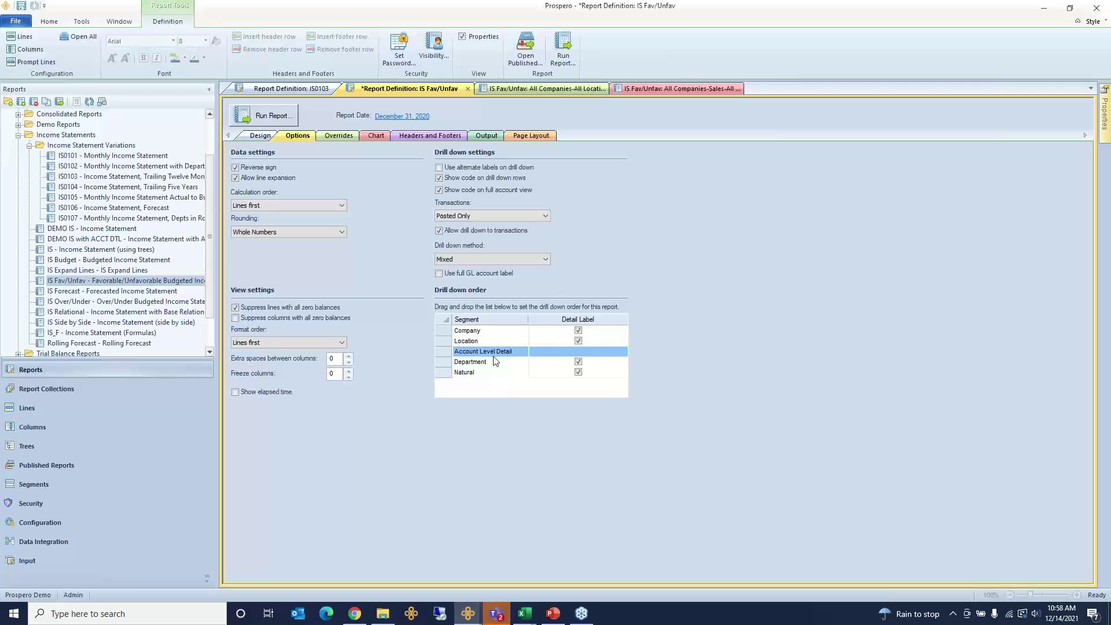
Examine which segments come before and after Account Level Detail in the report definition's drill down order
{"action": "left_click", "coordinate": [476, 364]}
{"action": "left_click", "coordinate": [475, 371]}
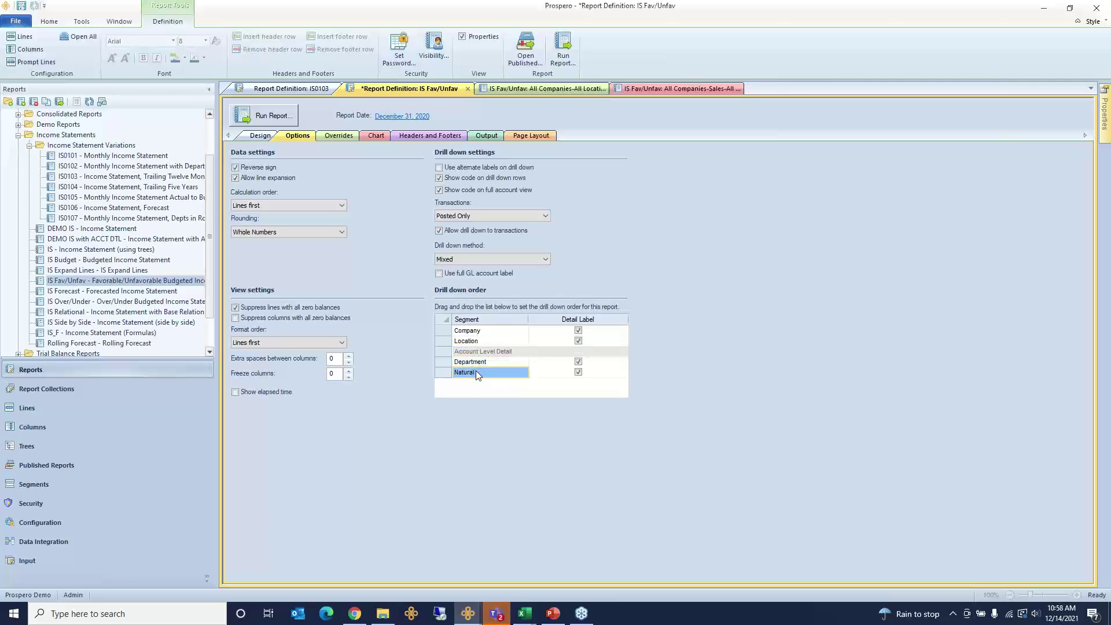
{"action": "left_click", "coordinate": [475, 363]}
{"action": "left_click", "coordinate": [475, 373]}
{"action": "left_click", "coordinate": [476, 364]}
{"action": "left_click", "coordinate": [475, 371]}
{"action": "left_click", "coordinate": [476, 363]}
{"action": "left_click", "coordinate": [476, 371]}
{"action": "left_click", "coordinate": [477, 363]}
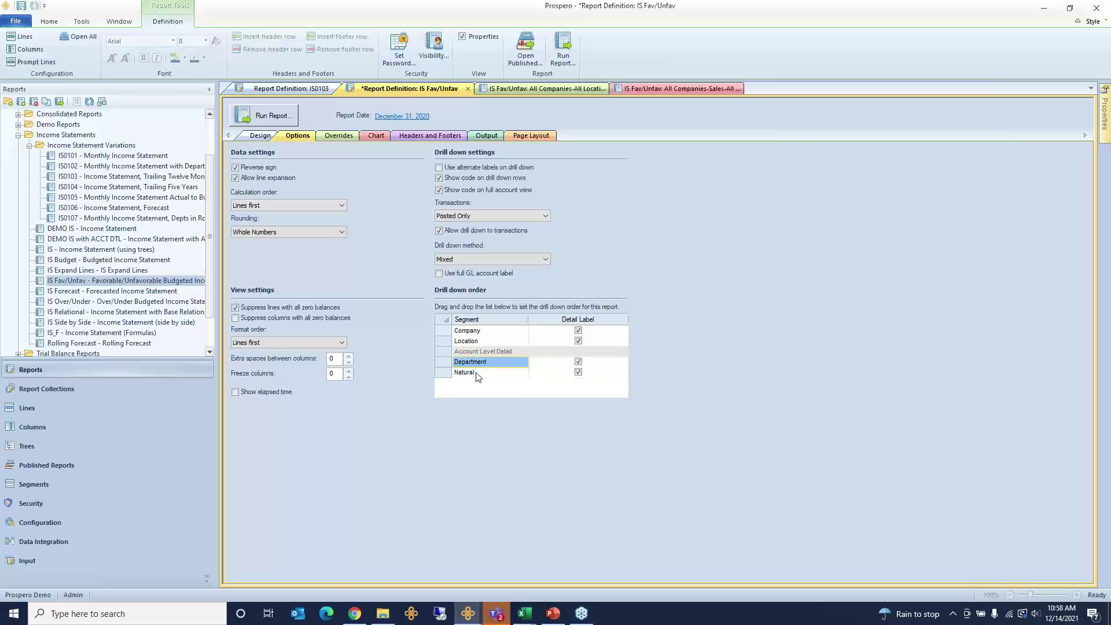
{"action": "left_click", "coordinate": [477, 372]}
{"action": "left_click", "coordinate": [476, 362]}
{"action": "left_click", "coordinate": [476, 334]}
{"action": "left_click", "coordinate": [477, 340]}
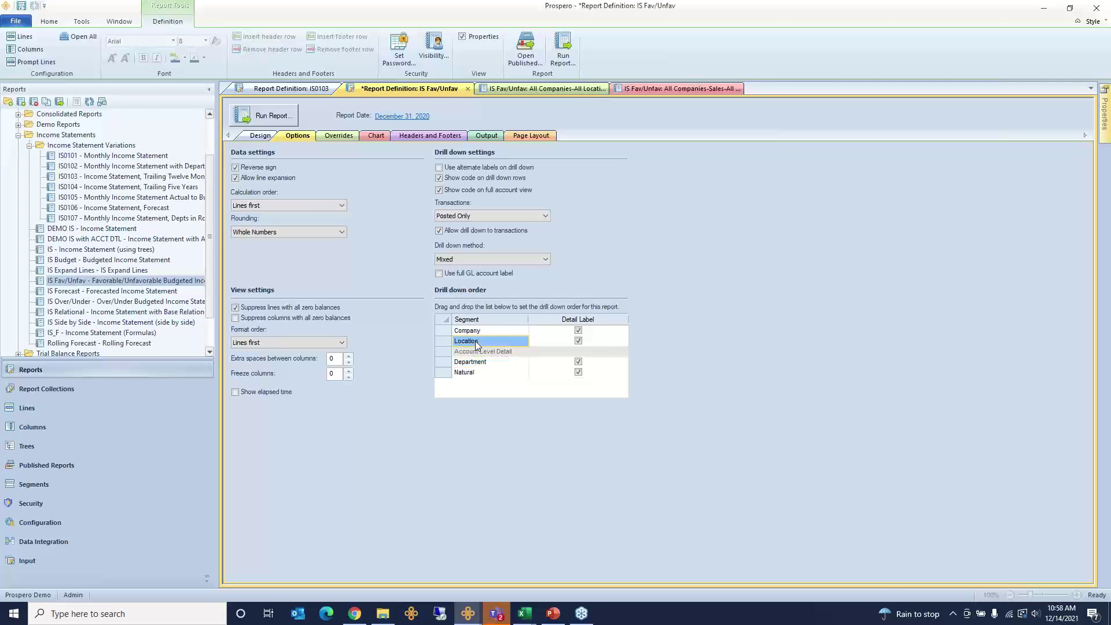
{"action": "left_click", "coordinate": [477, 335]}
{"action": "left_click", "coordinate": [476, 342]}
{"action": "left_click", "coordinate": [477, 352]}
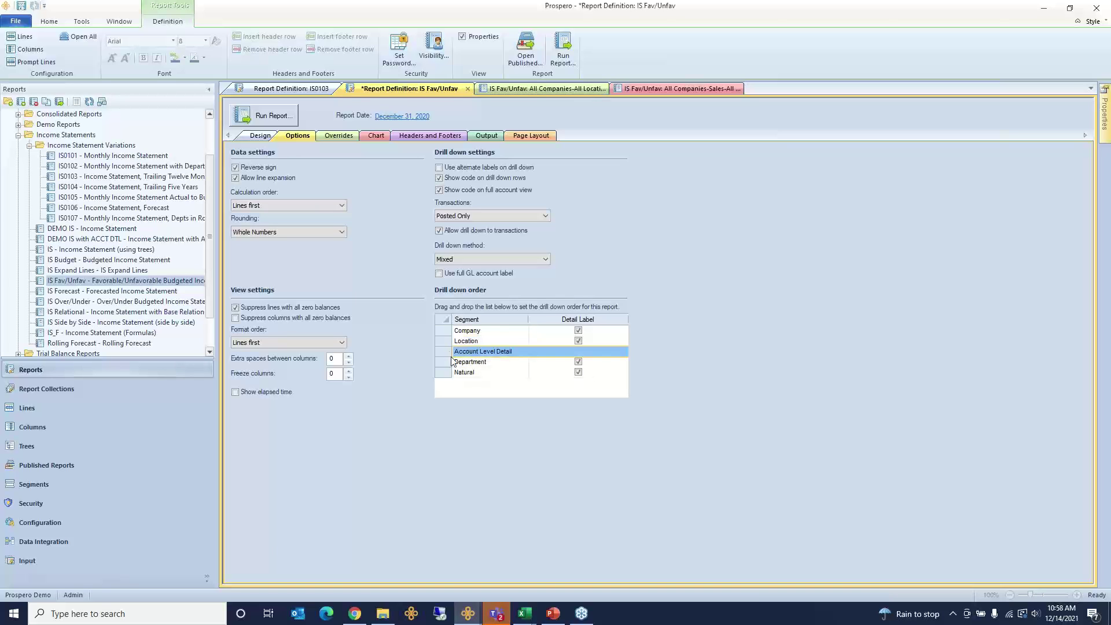
{"action": "left_click", "coordinate": [490, 373]}
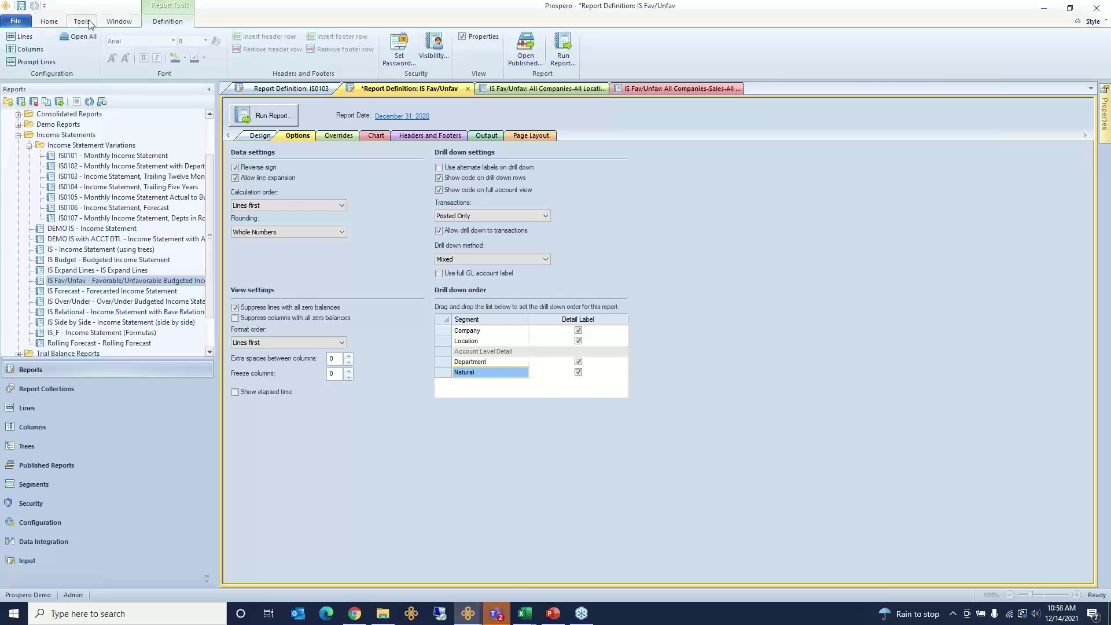
Close all open reports and definitions without saving the changes to the IS Fav/Unfav report definition
{"action": "left_click", "coordinate": [49, 22]}
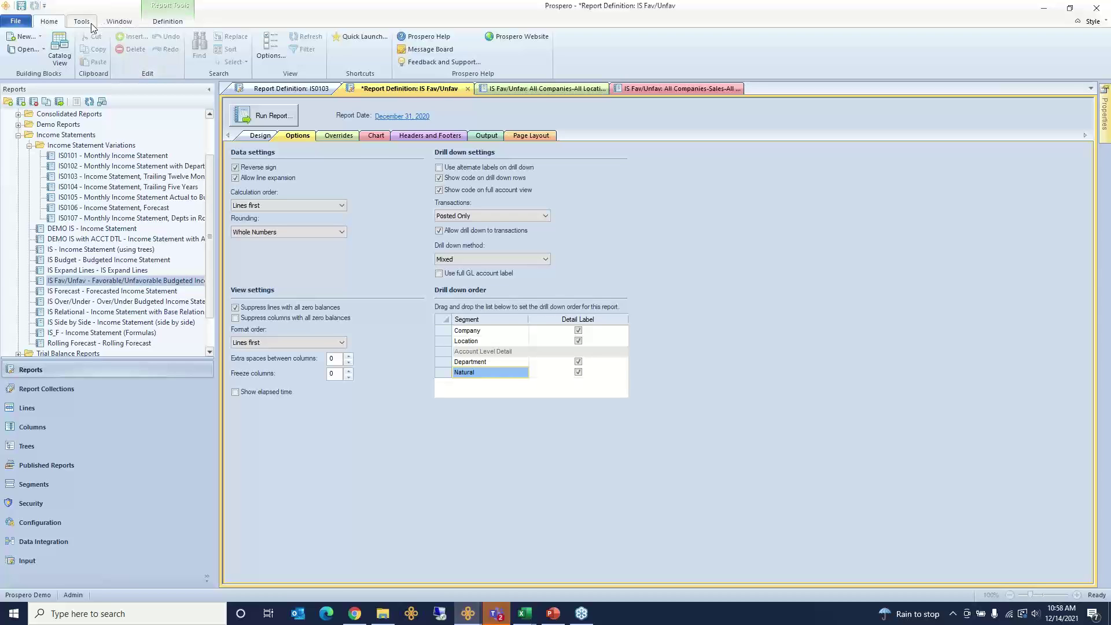
{"action": "left_click", "coordinate": [121, 23]}
{"action": "left_click", "coordinate": [250, 42]}
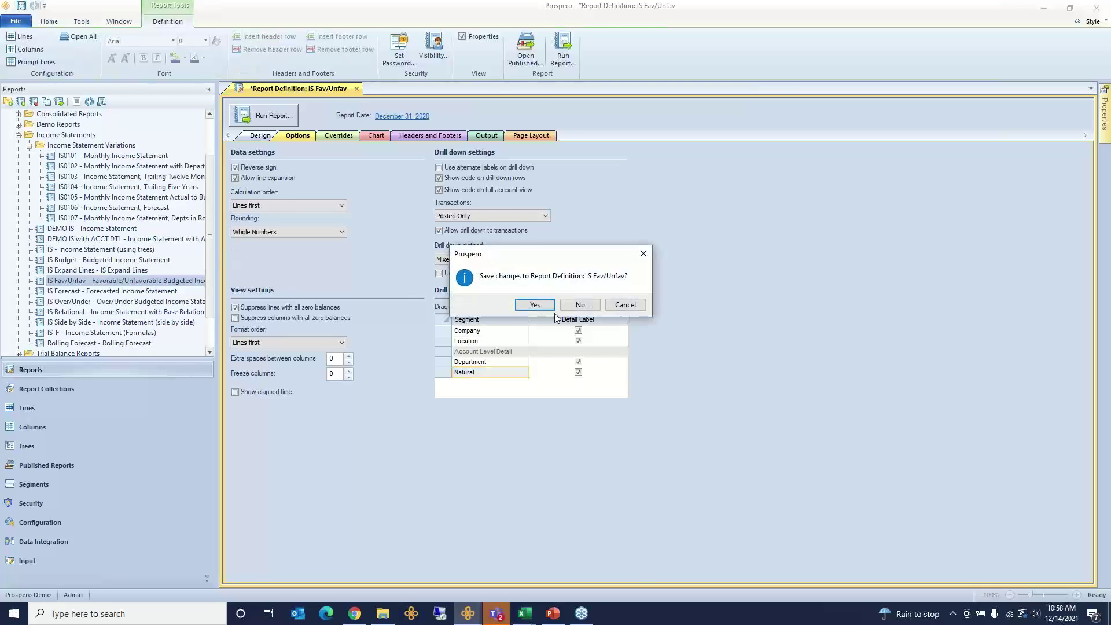
{"action": "left_click", "coordinate": [580, 305]}
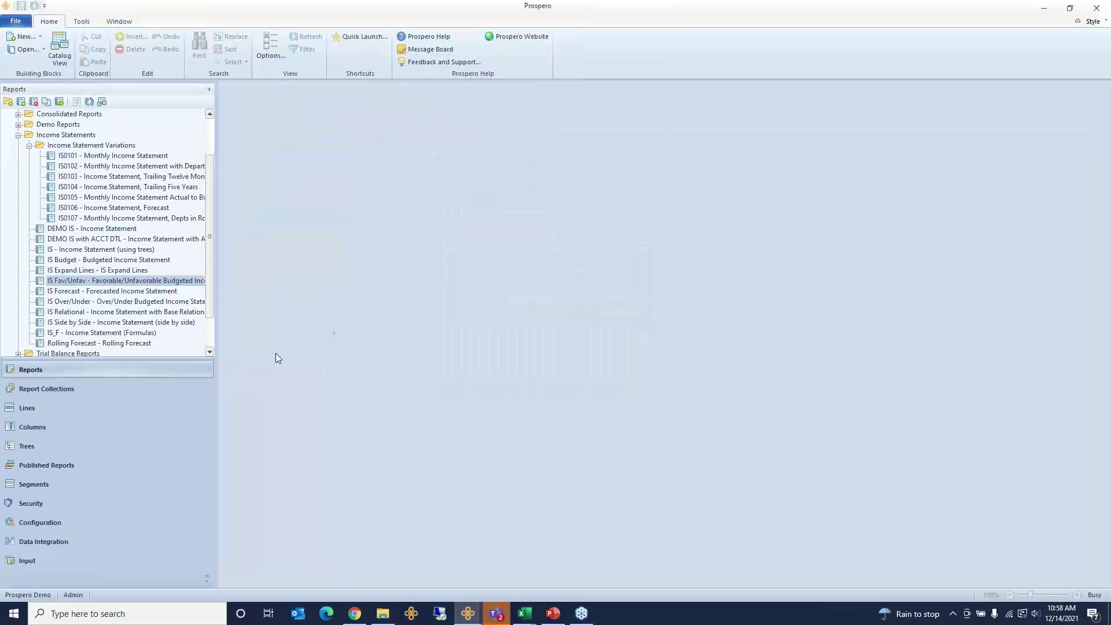
Open the 12 Mo FY Act column definition and examine the Period values of its first month columns
{"action": "left_click", "coordinate": [154, 427]}
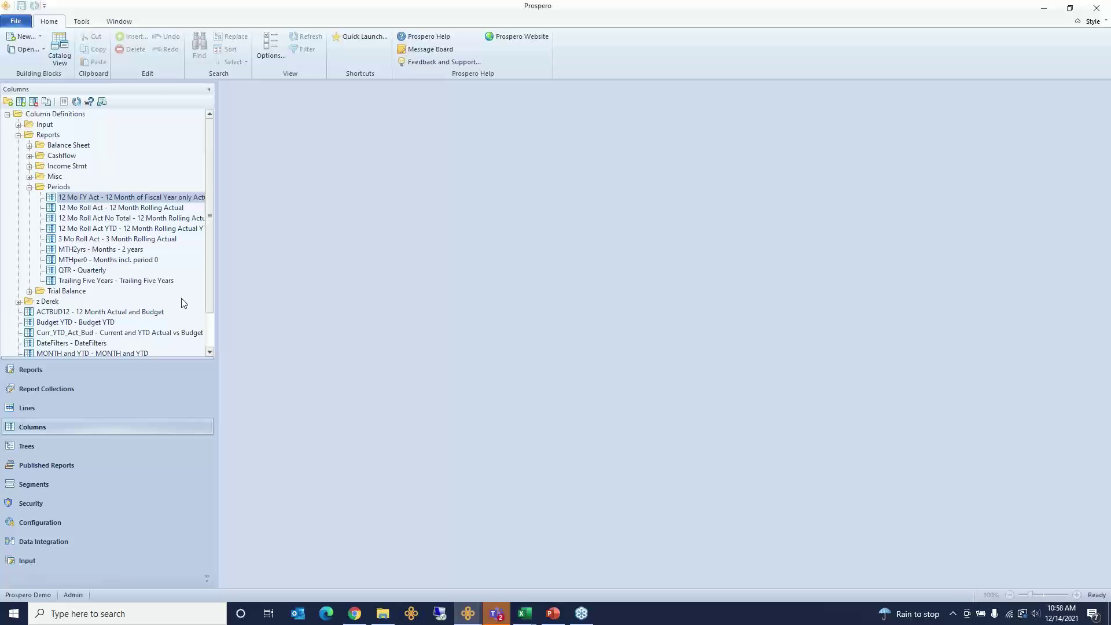
{"action": "double_click", "coordinate": [165, 198]}
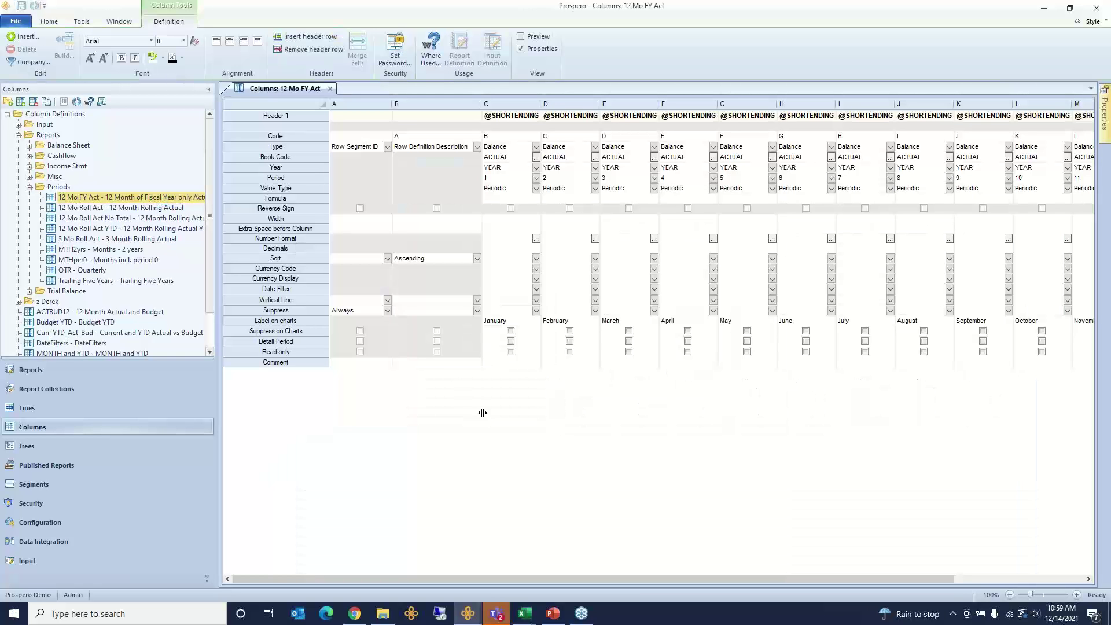
{"action": "left_click_drag", "start_coordinate": [514, 178], "coordinate": [712, 185]}
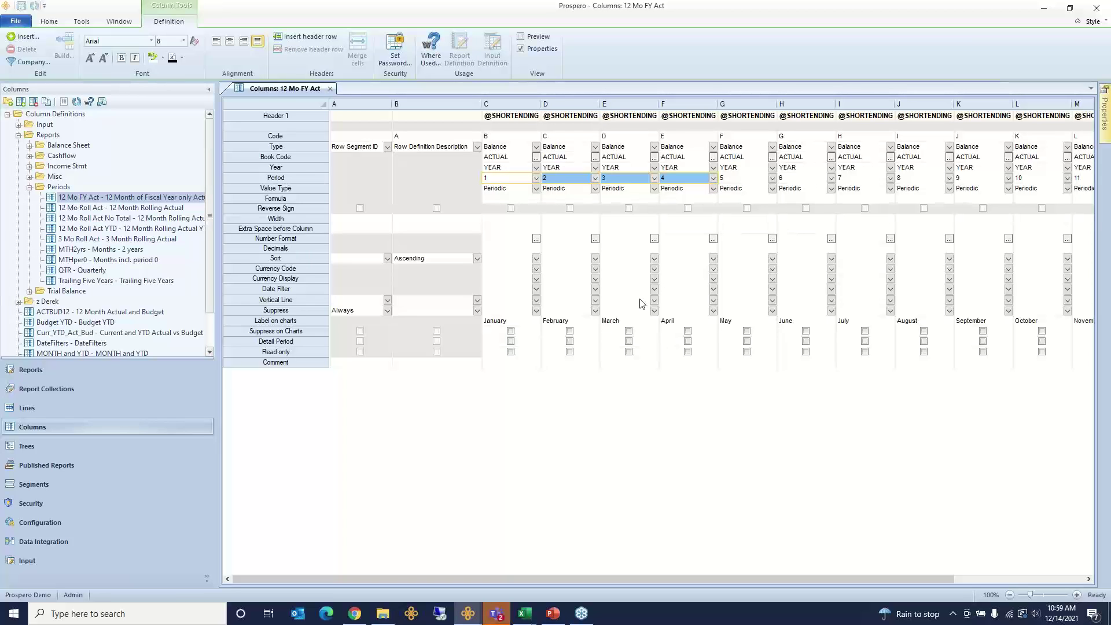
Set the January column's Suppress option to > Report Period
{"action": "left_click", "coordinate": [508, 312]}
{"action": "left_click", "coordinate": [536, 310]}
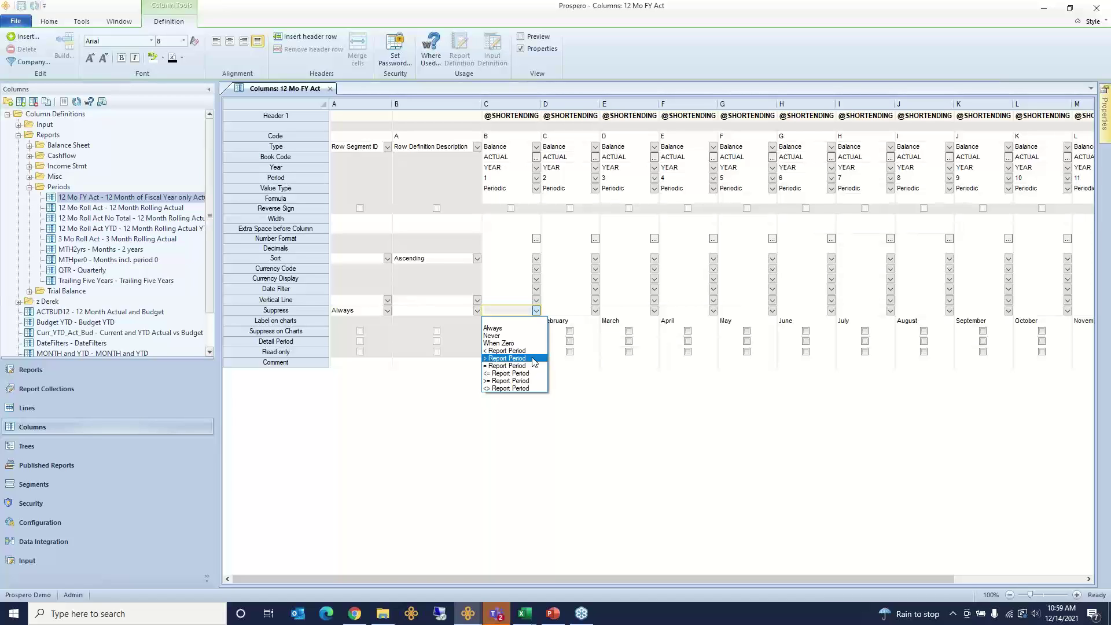
{"action": "left_click", "coordinate": [532, 358]}
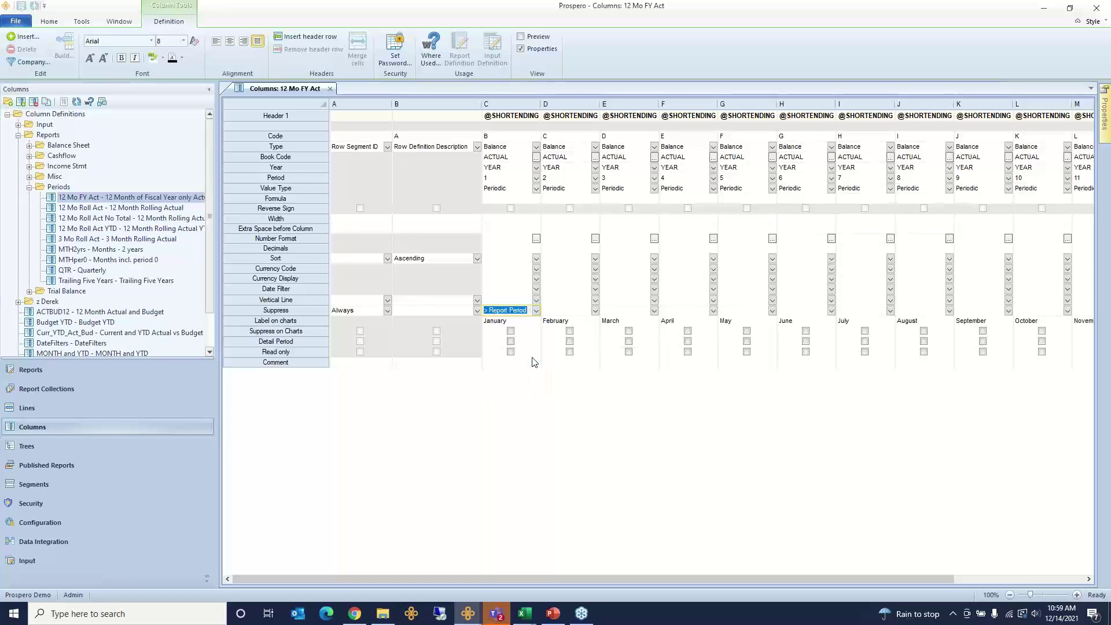
{"action": "left_click", "coordinate": [521, 313]}
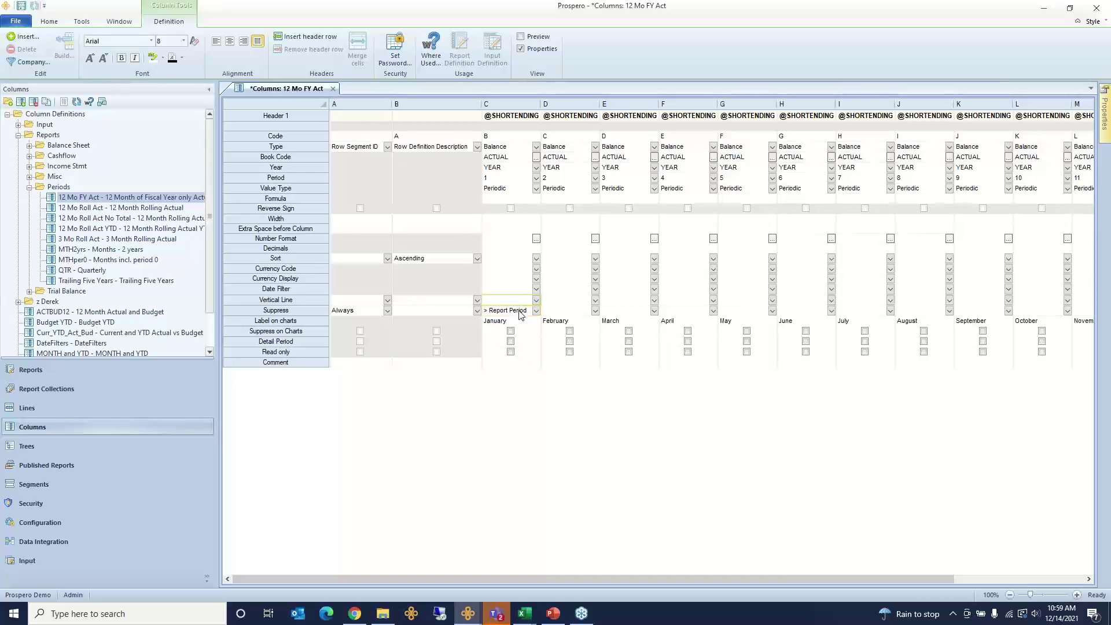
Copy January's > Report Period suppression across the February through November columns
{"action": "left_click", "coordinate": [520, 311]}
{"action": "key", "text": "shift+Right"}
{"action": "key", "text": "shift+Right"}
{"action": "key", "text": "shift+Right"}
{"action": "key", "text": "shift+Right"}
{"action": "key", "text": "shift+Right"}
{"action": "key", "text": "shift+Right"}
{"action": "key", "text": "shift+Right"}
{"action": "key", "text": "shift+Right"}
{"action": "key", "text": "shift+Right"}
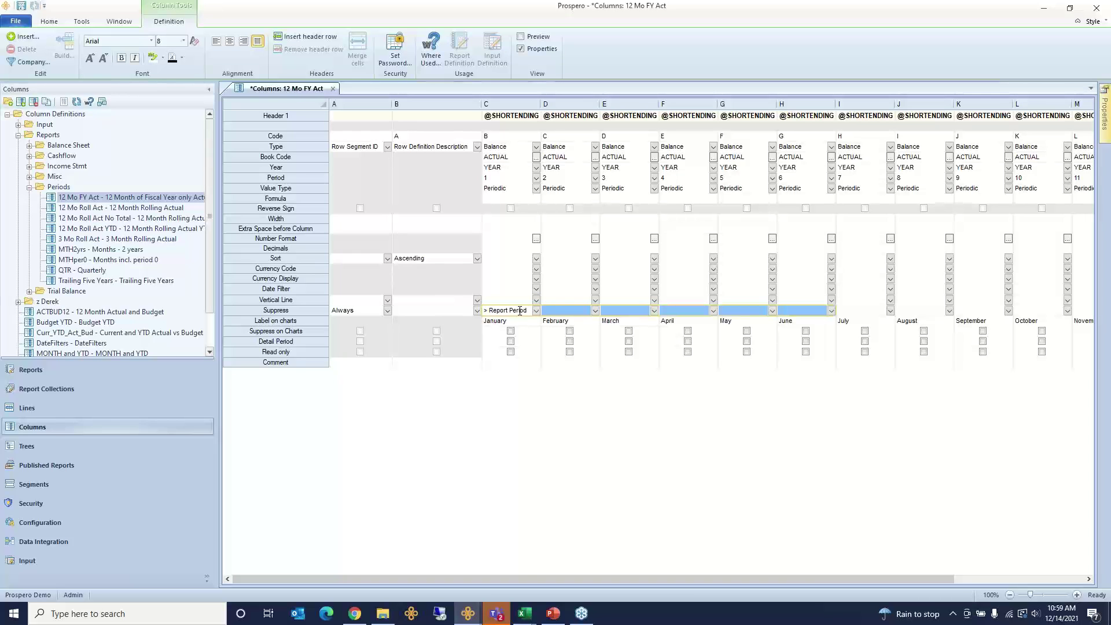
{"action": "key", "text": "shift+Right"}
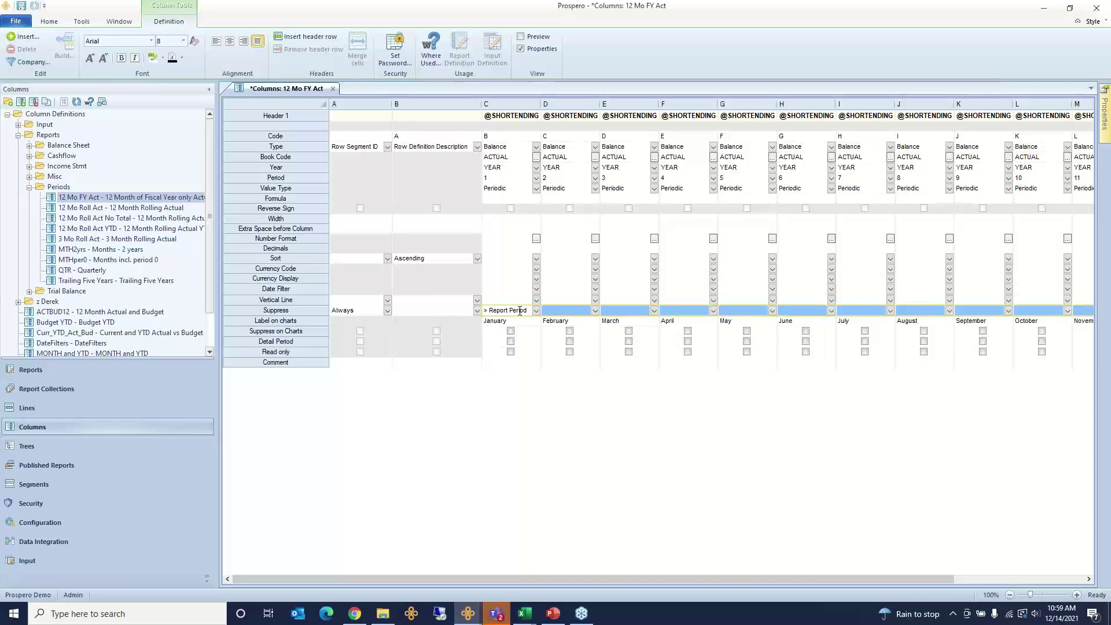
{"action": "key", "text": "ctrl+r"}
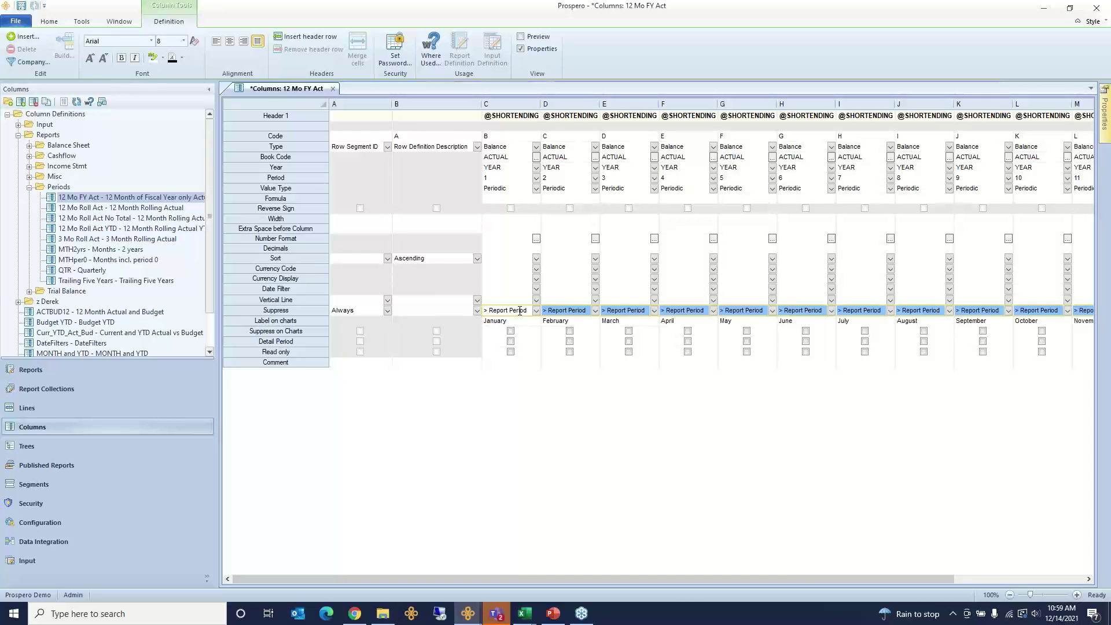
Copy November's > Report Period suppression to the December column and save the column definition
{"action": "left_click", "coordinate": [1062, 579]}
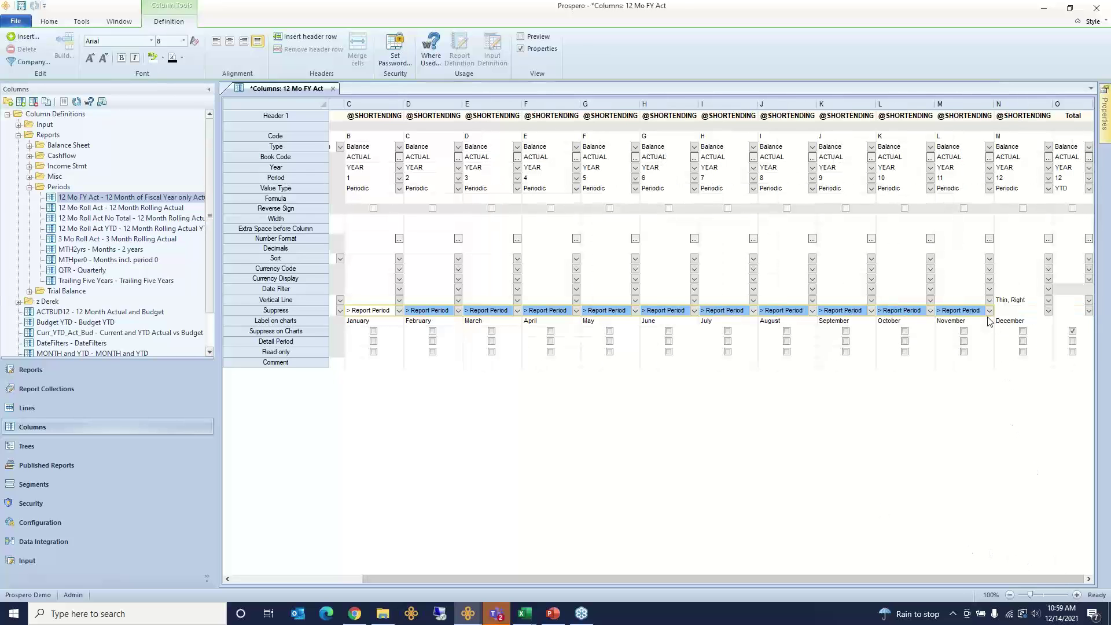
{"action": "left_click", "coordinate": [1009, 313]}
{"action": "left_click", "coordinate": [973, 311]}
{"action": "key", "text": "shift+Right"}
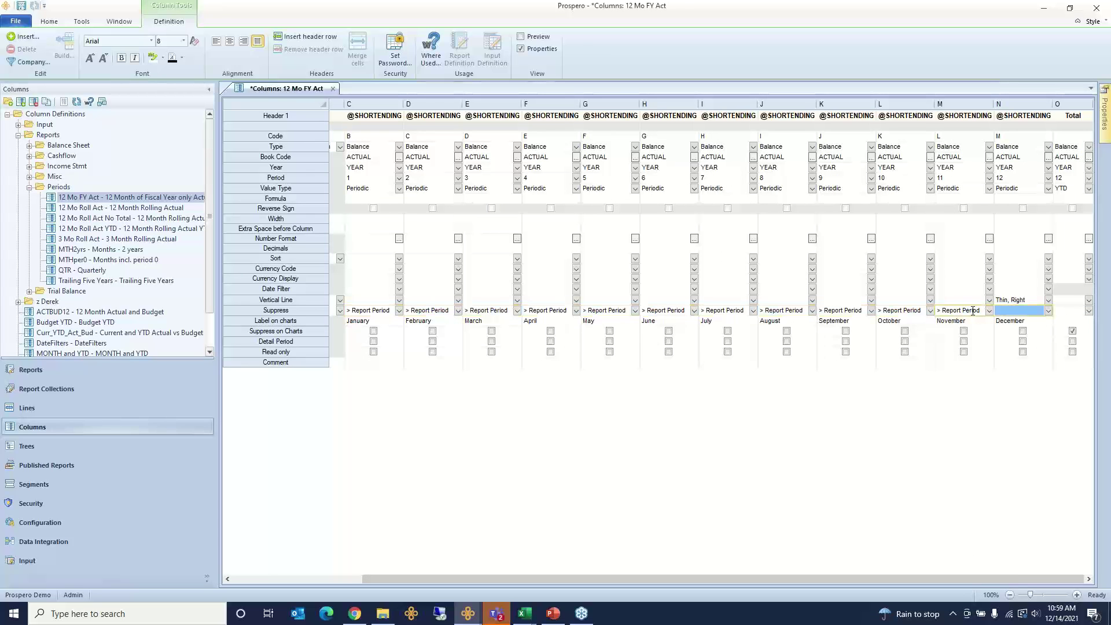
{"action": "key", "text": "ctrl+r"}
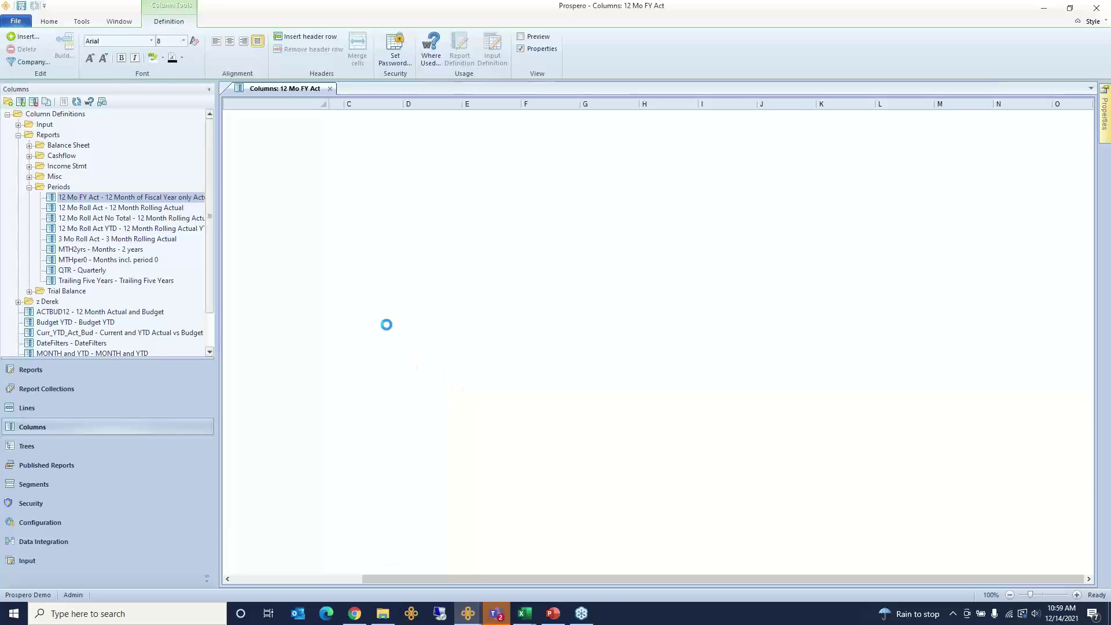
Look up where the 12 Mo FY Act column definition is used and open the Monthly Analysis report definition
{"action": "right_click", "coordinate": [136, 201]}
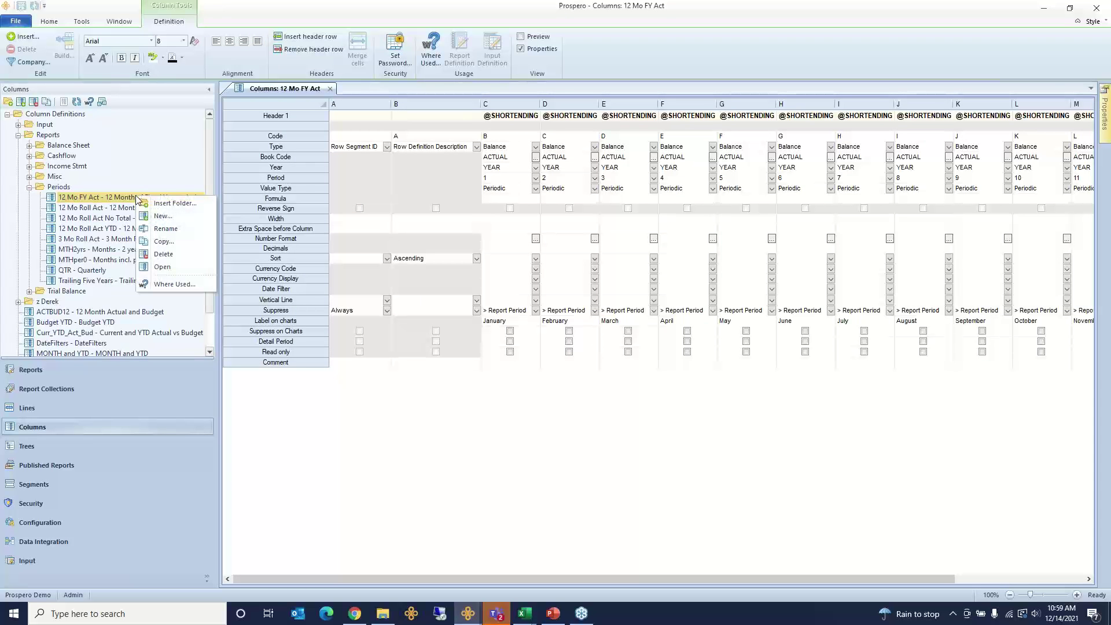
{"action": "left_click", "coordinate": [201, 283]}
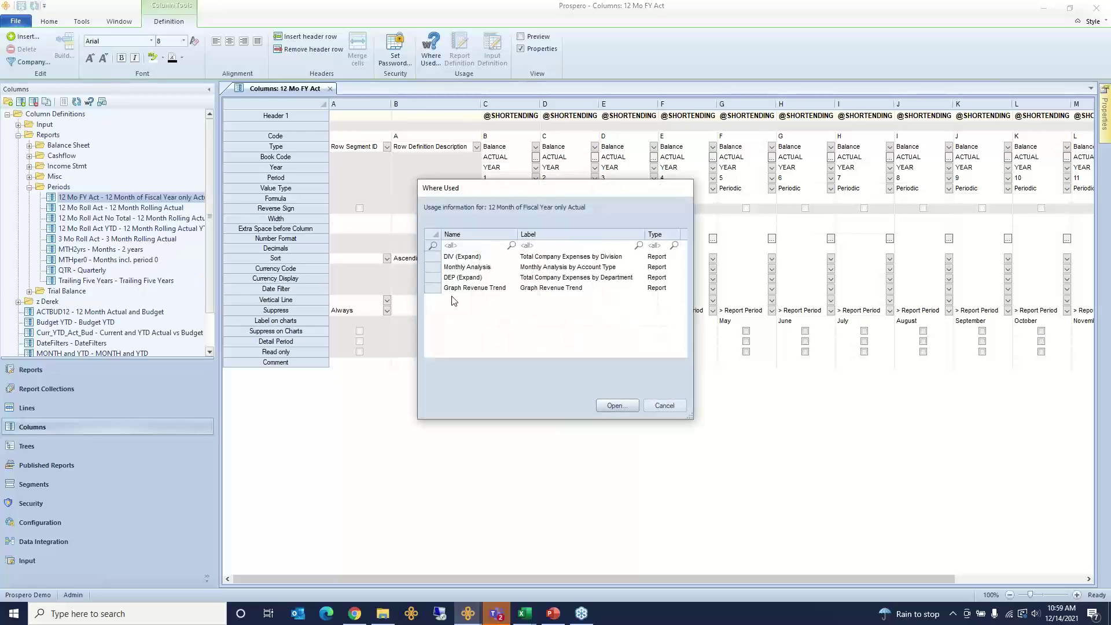
{"action": "left_click", "coordinate": [473, 270]}
{"action": "left_click", "coordinate": [615, 406]}
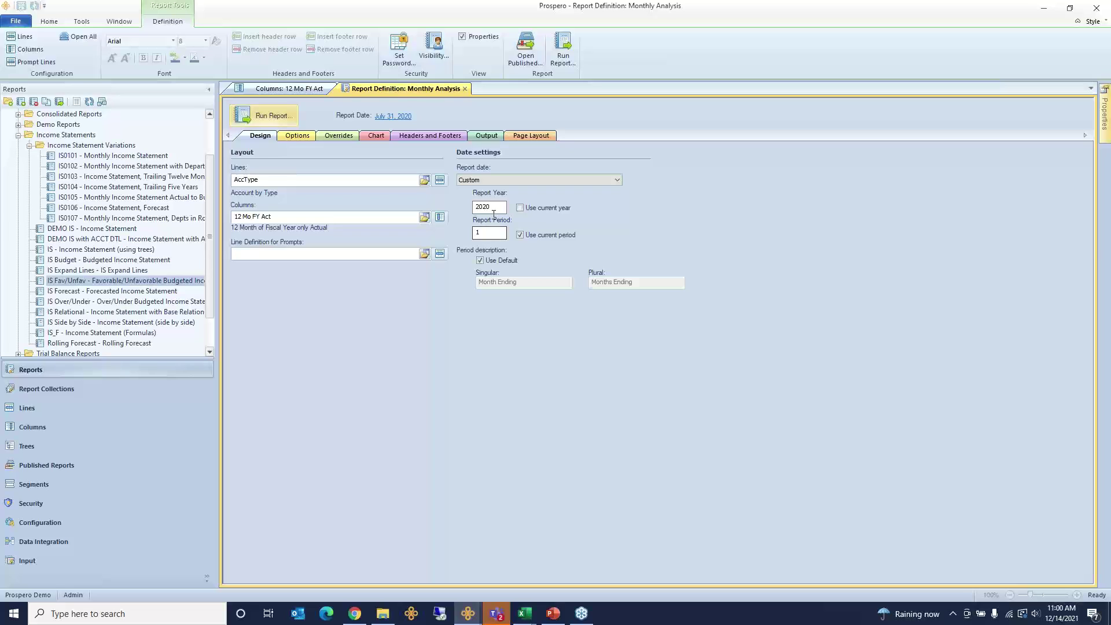
Set the Monthly Analysis report date to year 2021, period 3, save the definition and run the report
{"action": "double_click", "coordinate": [489, 207]}
{"action": "type", "text": "2021"}
{"action": "double_click", "coordinate": [489, 232]}
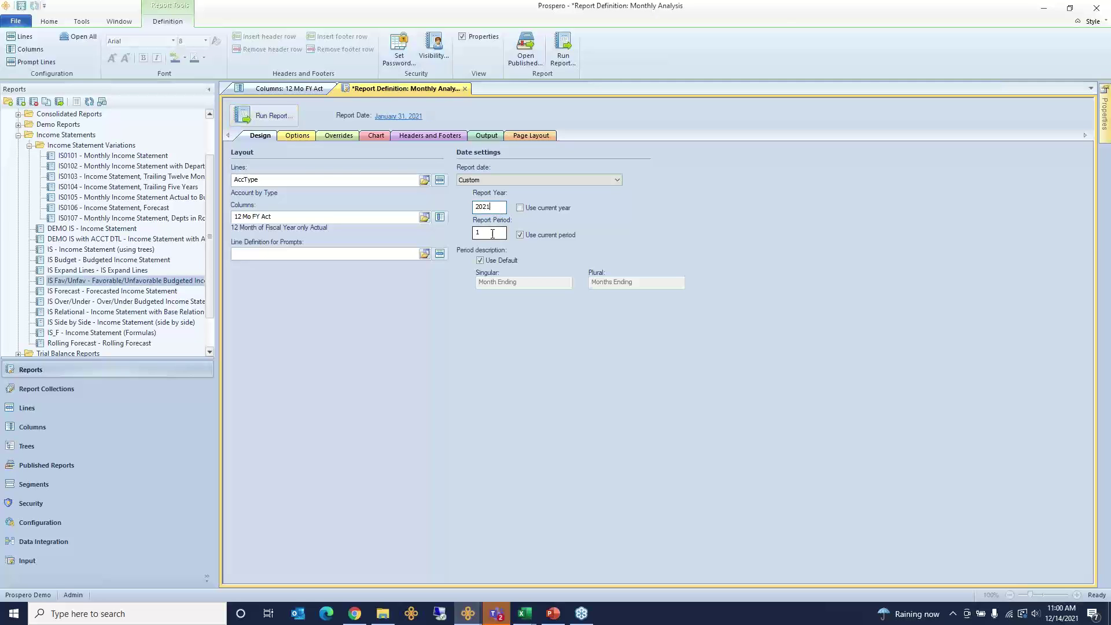
{"action": "type", "text": "3"}
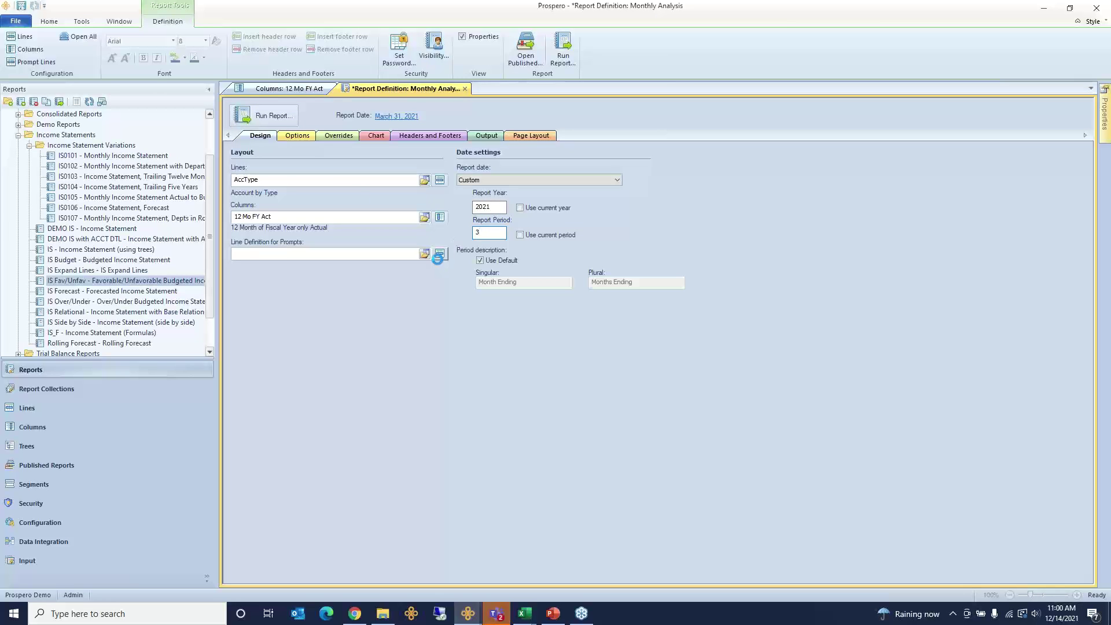
{"action": "left_click", "coordinate": [276, 117]}
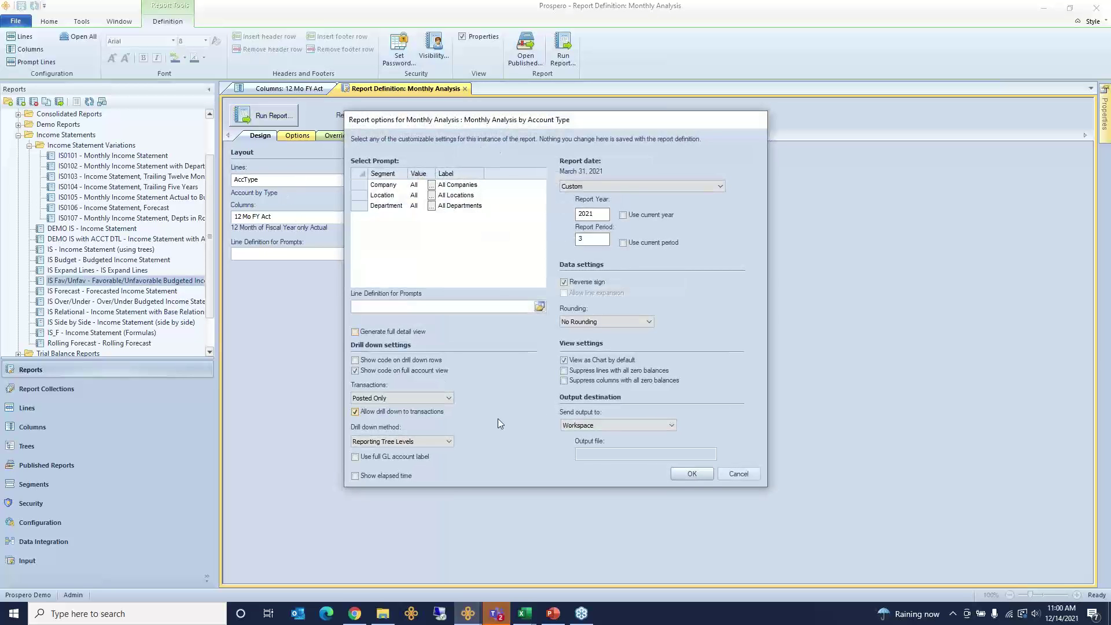
{"action": "left_click", "coordinate": [691, 473]}
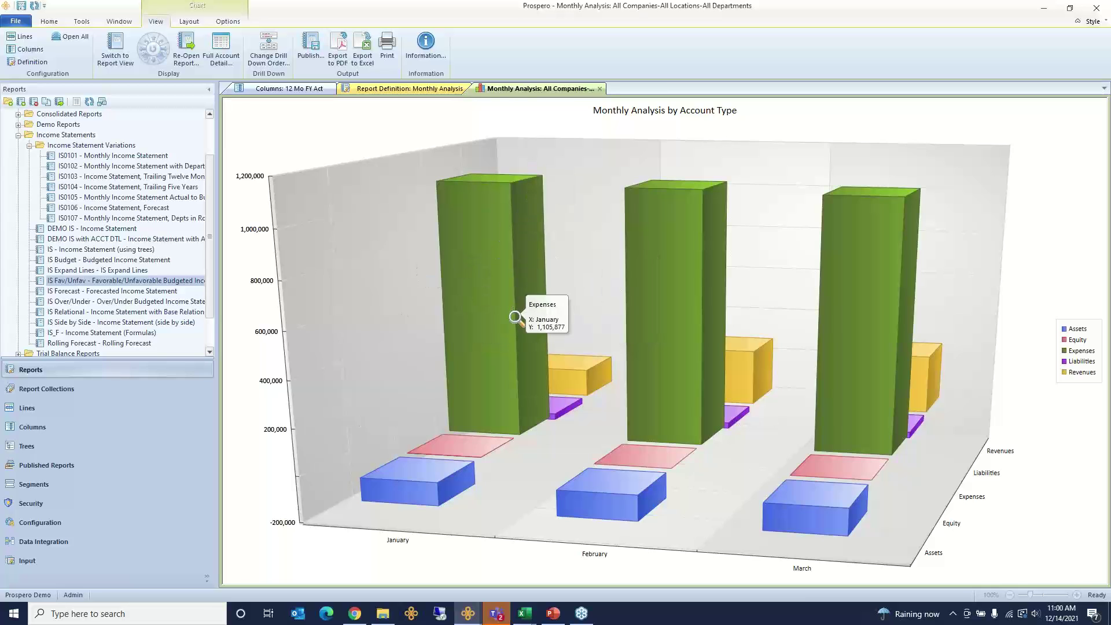
Examine the chart settings of the Monthly Analysis report definition, including View as Chart by default
{"action": "left_click", "coordinate": [374, 91]}
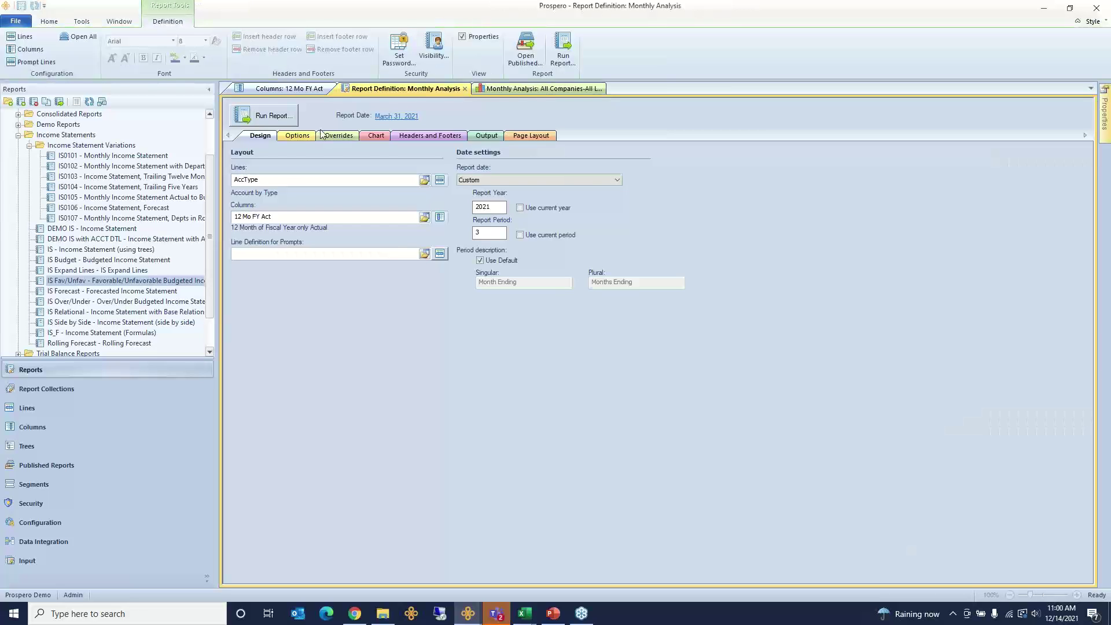
{"action": "left_click", "coordinate": [379, 140]}
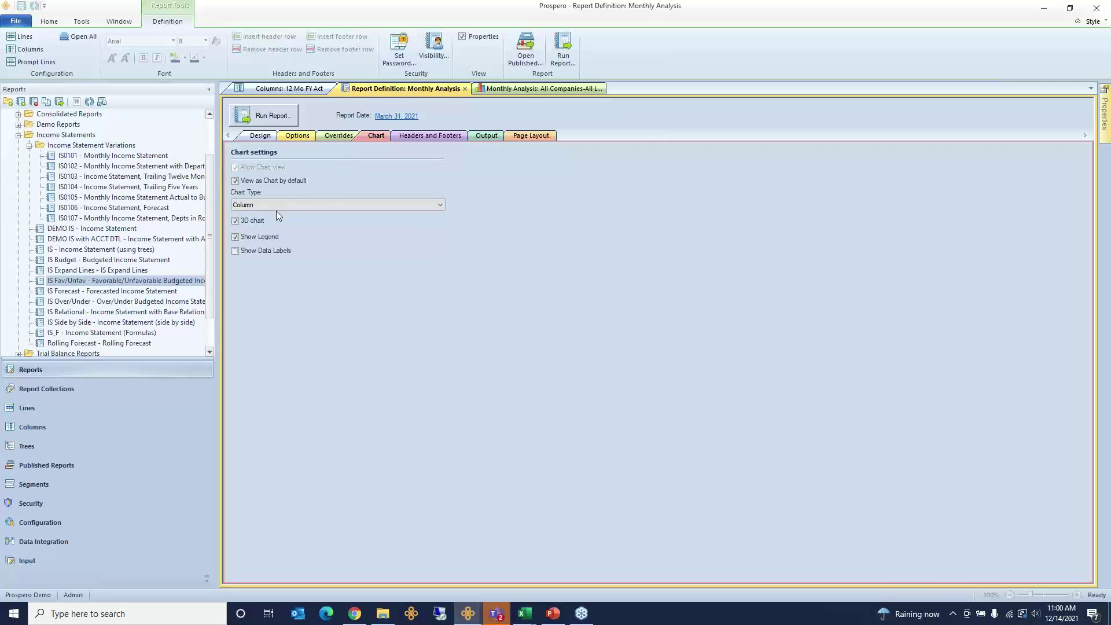
{"action": "left_click", "coordinate": [235, 181]}
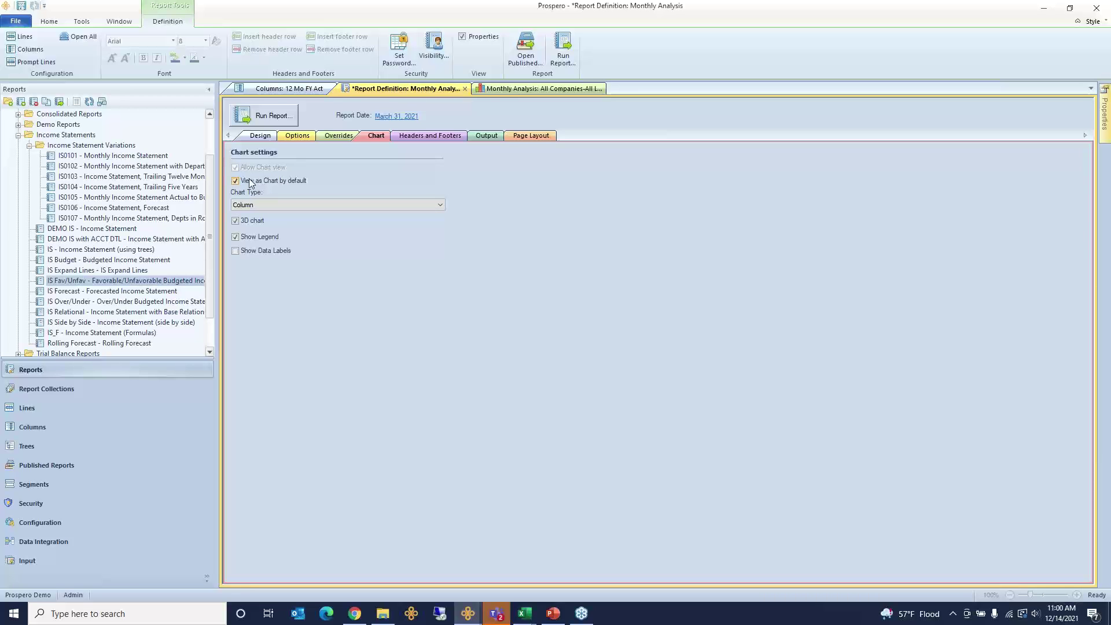
{"action": "left_click", "coordinate": [250, 183]}
Show the Monthly Analysis chart in report view and examine its January to March 2021 columns
{"action": "left_click", "coordinate": [516, 92]}
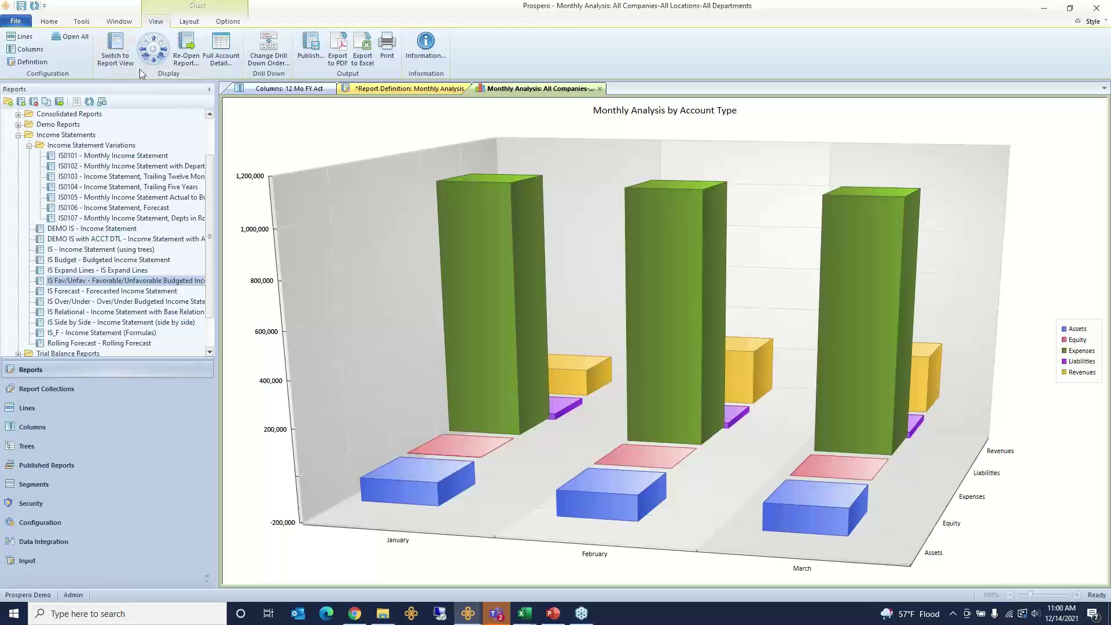
{"action": "left_click", "coordinate": [126, 57]}
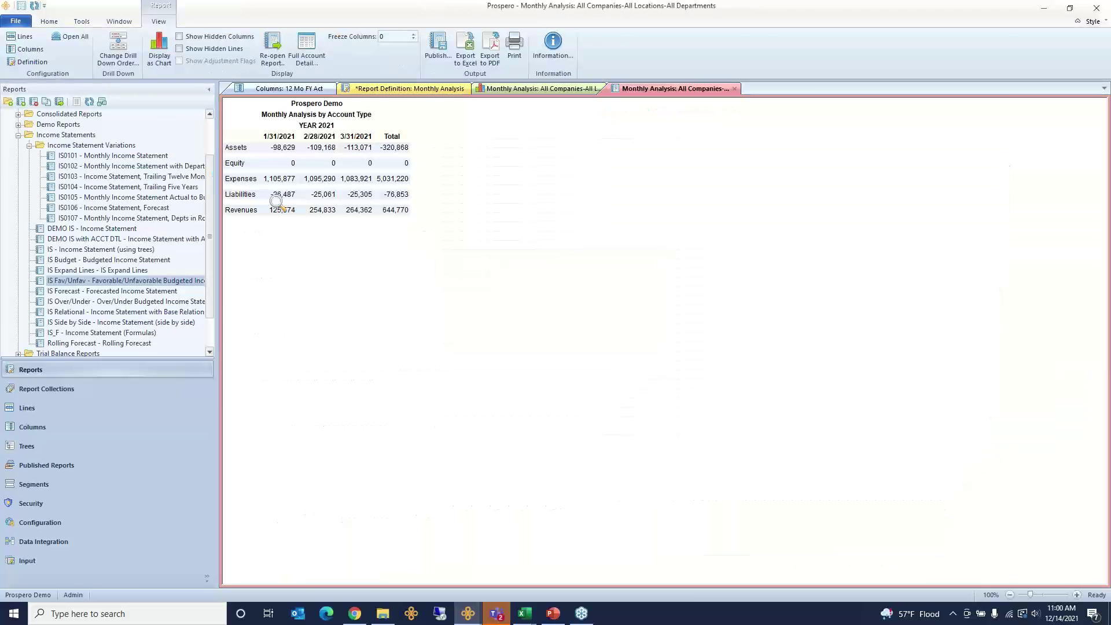
{"action": "left_click_drag", "start_coordinate": [282, 147], "coordinate": [277, 221]}
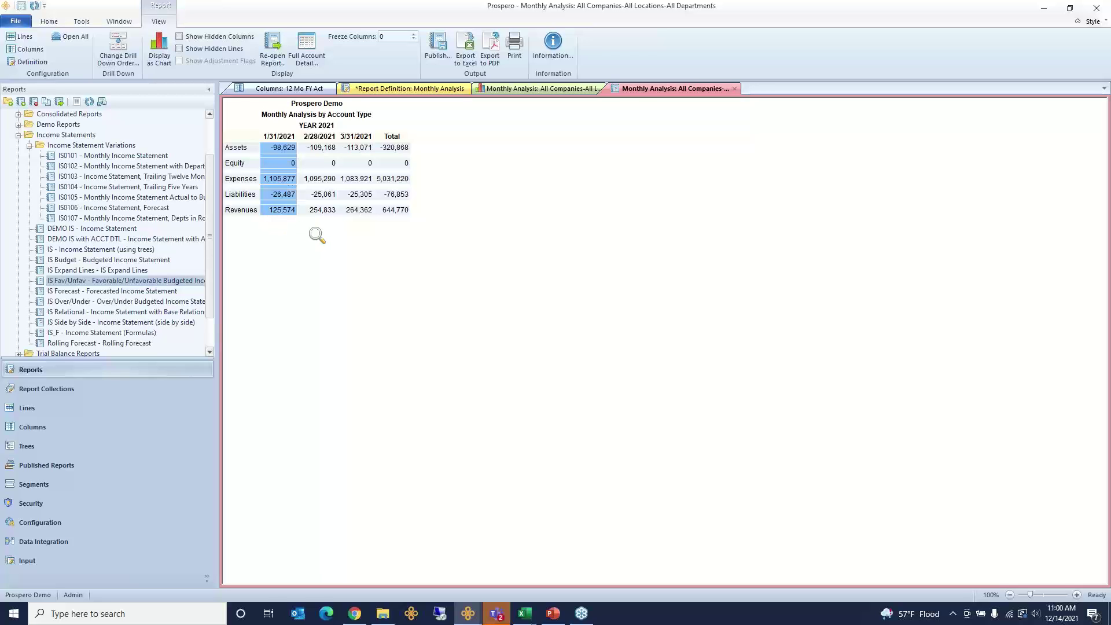
{"action": "left_click_drag", "start_coordinate": [320, 148], "coordinate": [364, 218]}
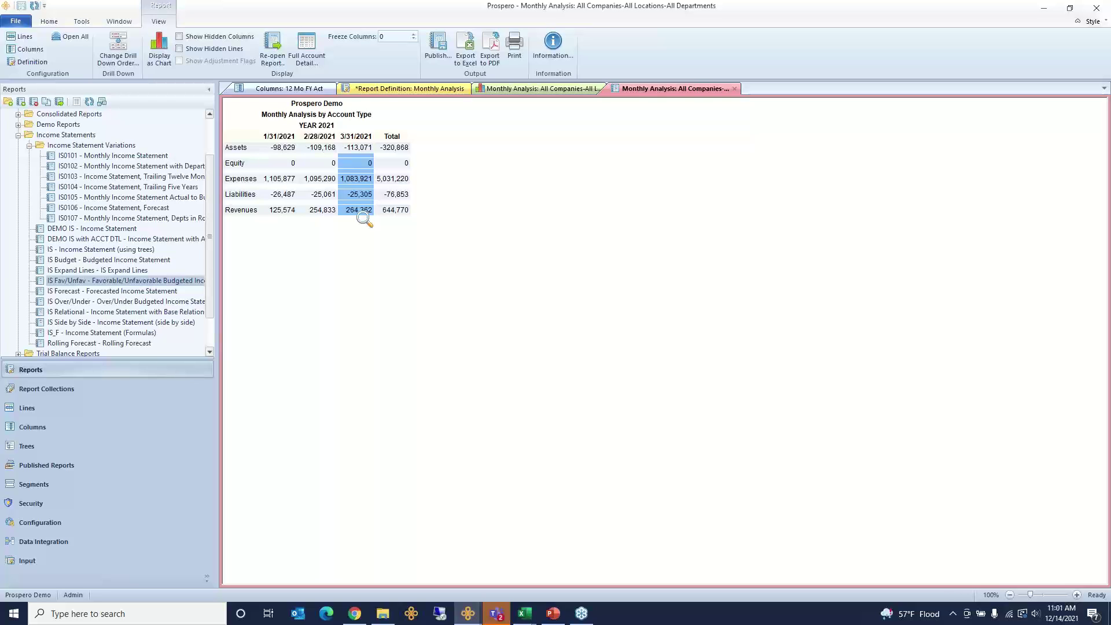
Compare the Period rows of the 12 Mo FY Act and 12 Mo Roll Act column definitions
{"action": "left_click", "coordinate": [285, 92]}
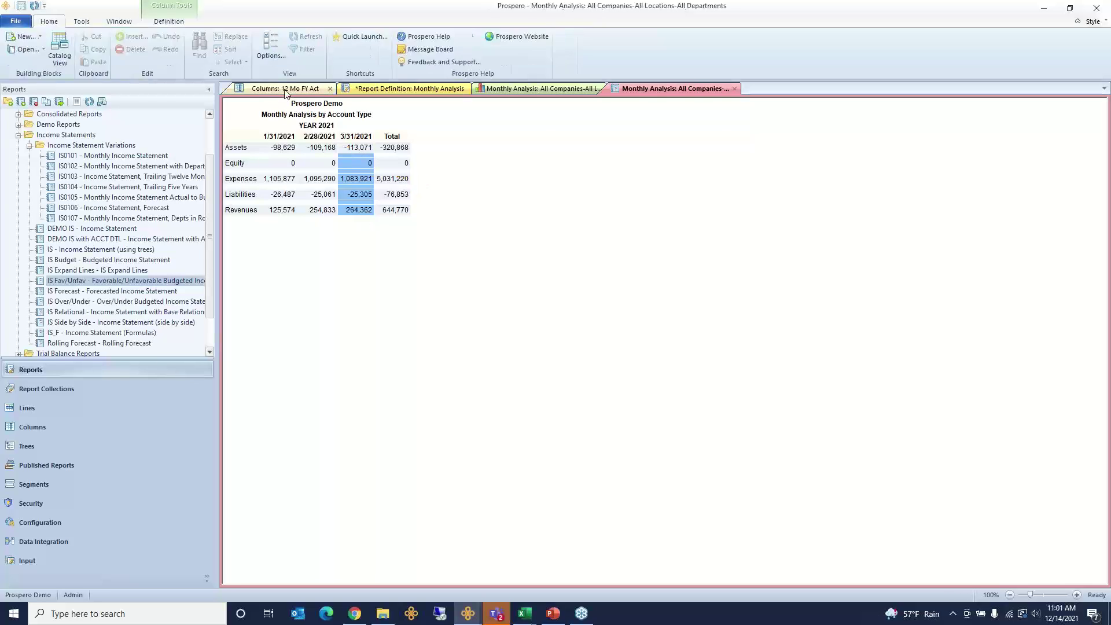
{"action": "left_click", "coordinate": [311, 177]}
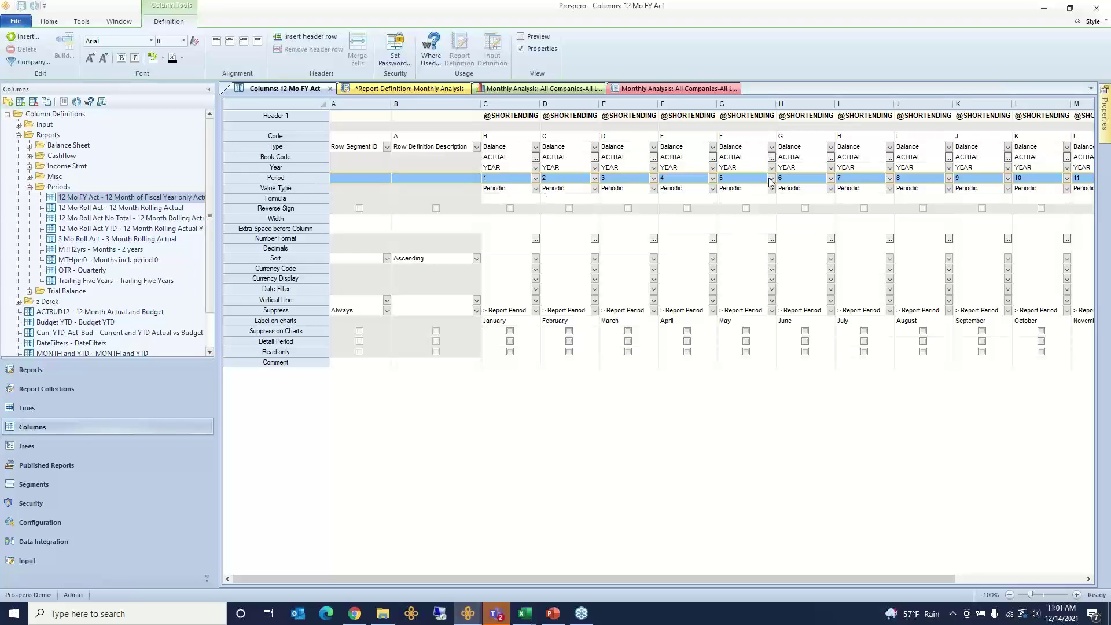
{"action": "left_click", "coordinate": [139, 211]}
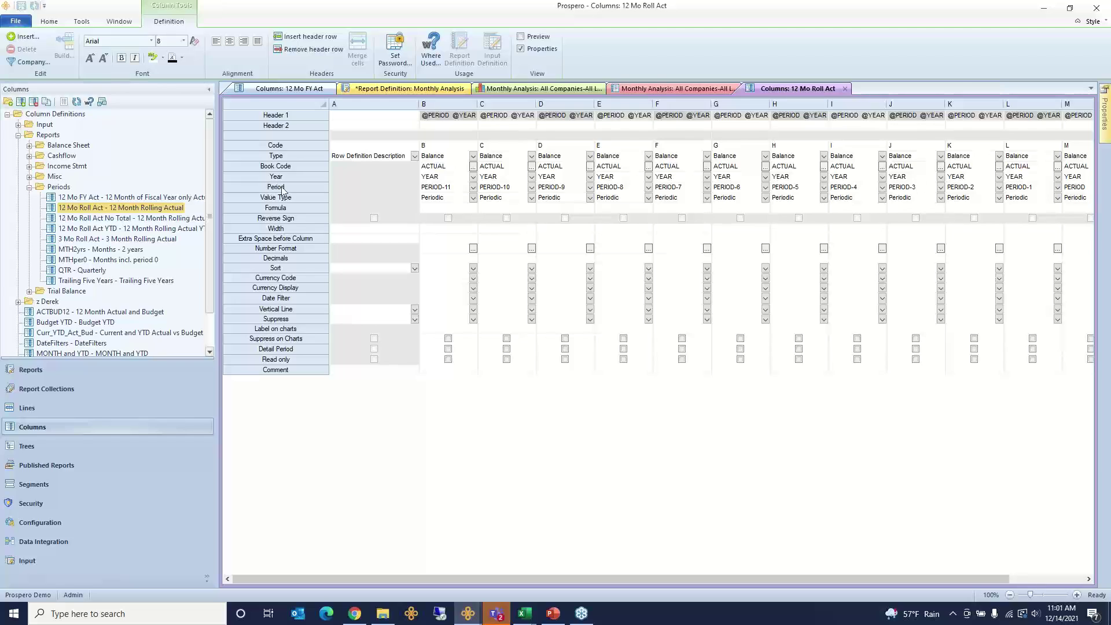
{"action": "left_click", "coordinate": [389, 189]}
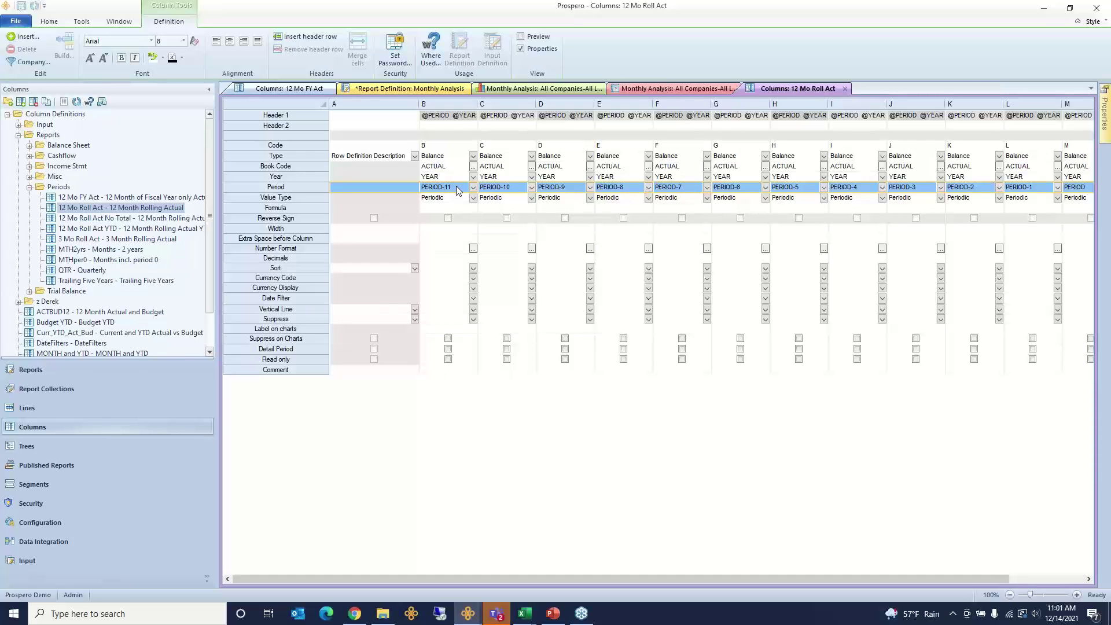
Look up where 12 Mo Roll Act is used and open the Inc St Roll 12mo report definition
{"action": "right_click", "coordinate": [146, 212]}
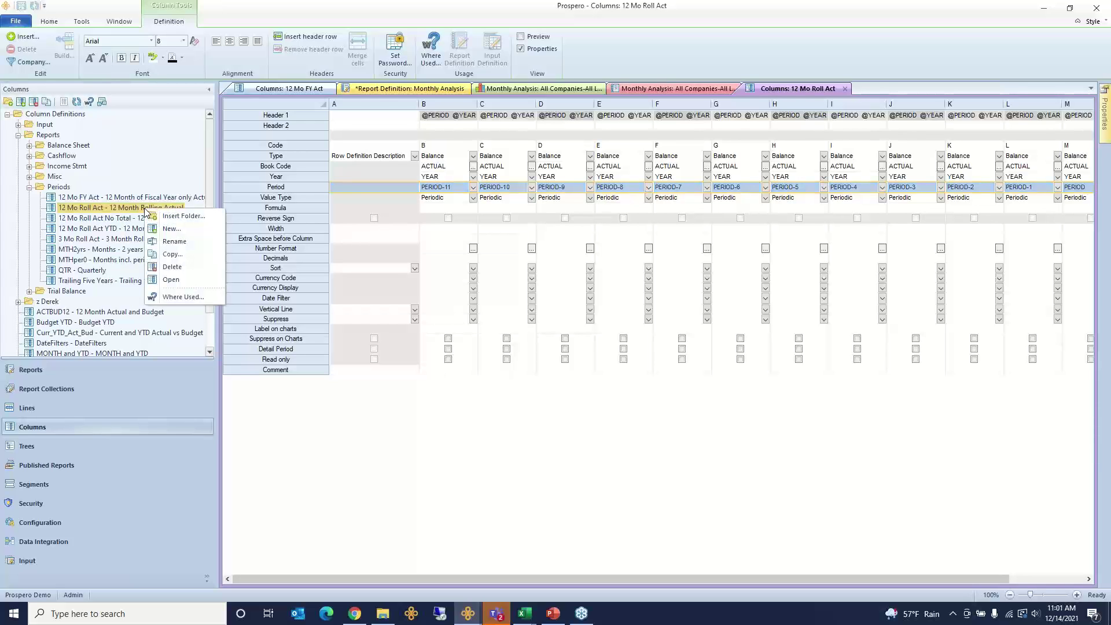
{"action": "left_click", "coordinate": [177, 298]}
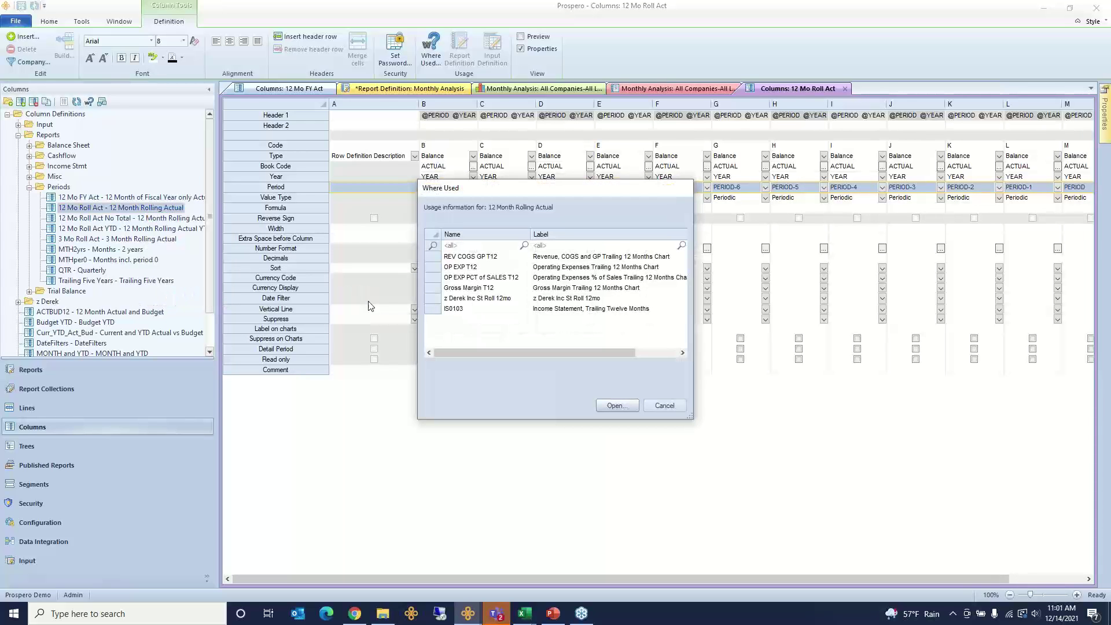
{"action": "left_click", "coordinate": [473, 301]}
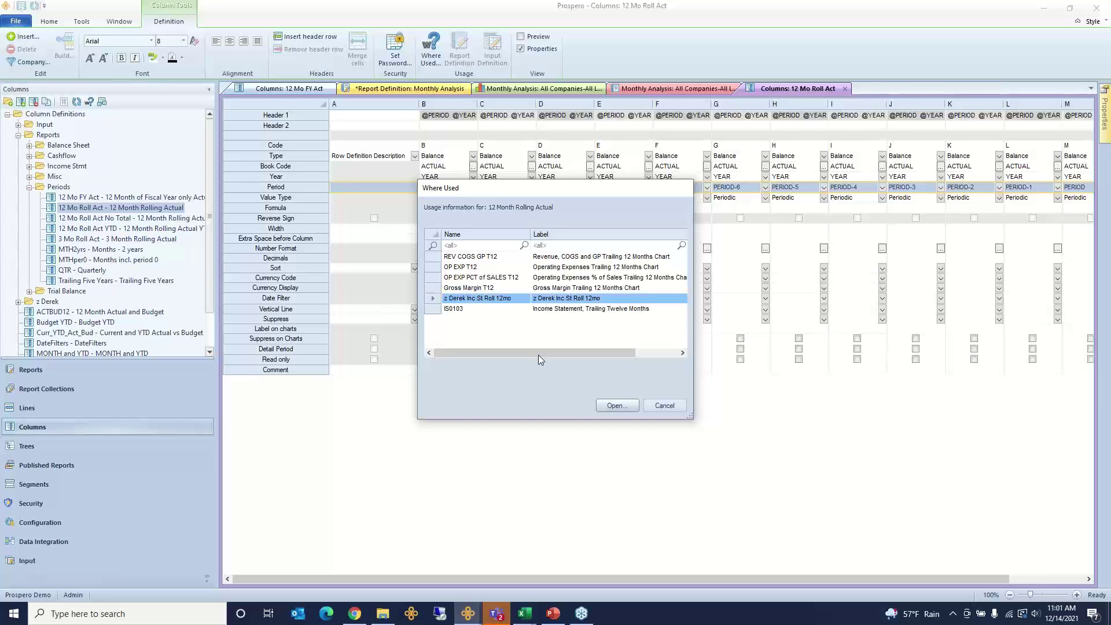
{"action": "left_click", "coordinate": [617, 405]}
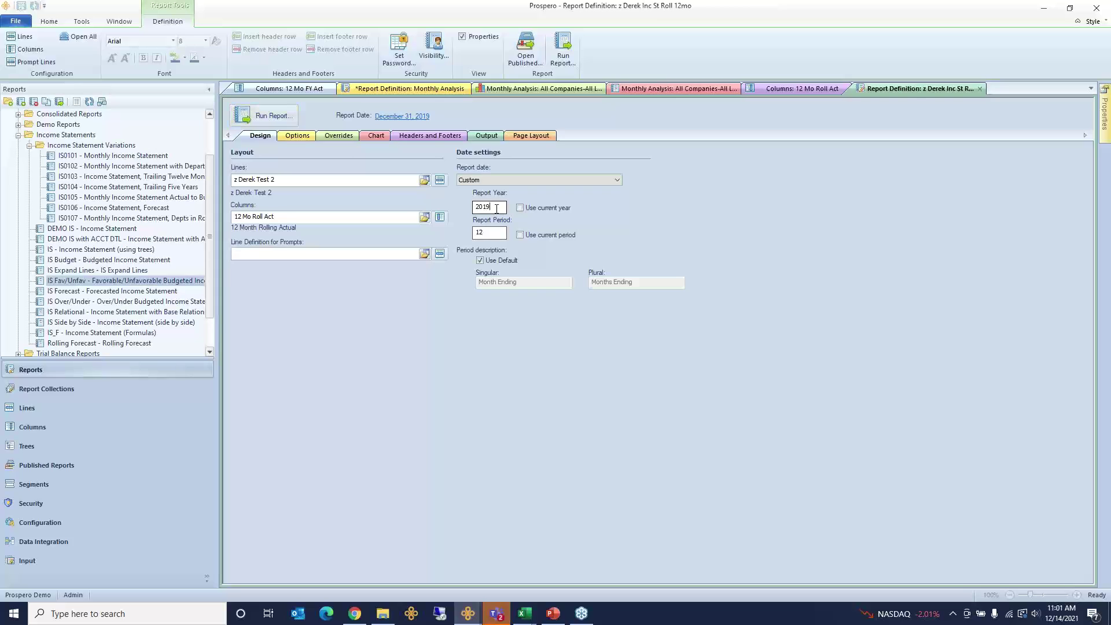
Set the rolling income statement's report date to year 2021, period 03, save the definition and run the report
{"action": "double_click", "coordinate": [489, 206]}
{"action": "type", "text": "2021"}
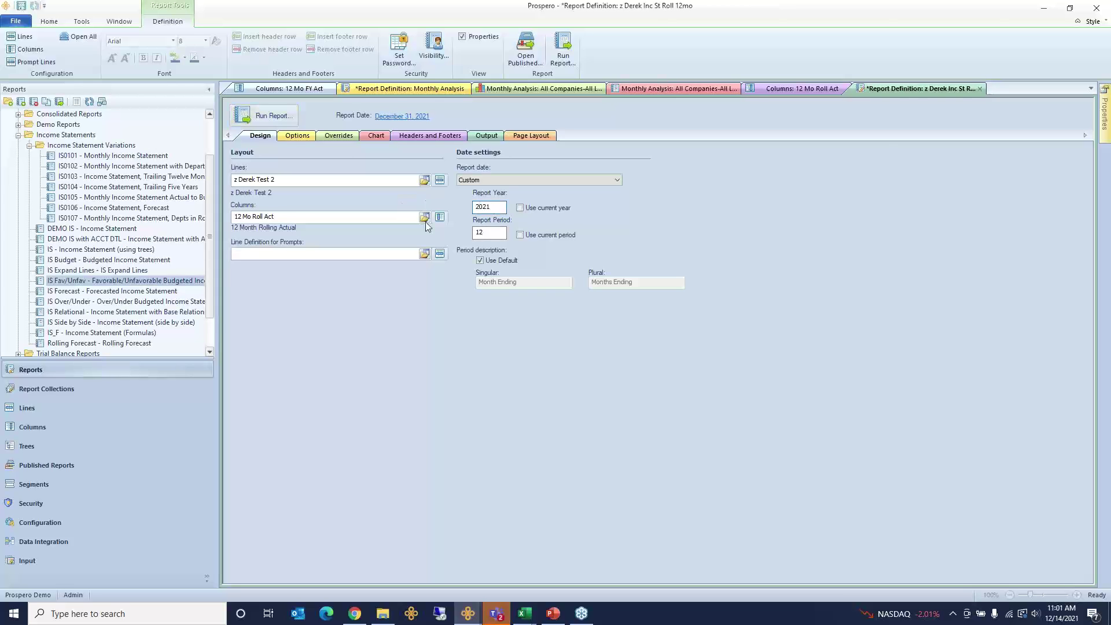
{"action": "key", "text": "Tab"}
{"action": "type", "text": "03"}
{"action": "left_click", "coordinate": [264, 119]}
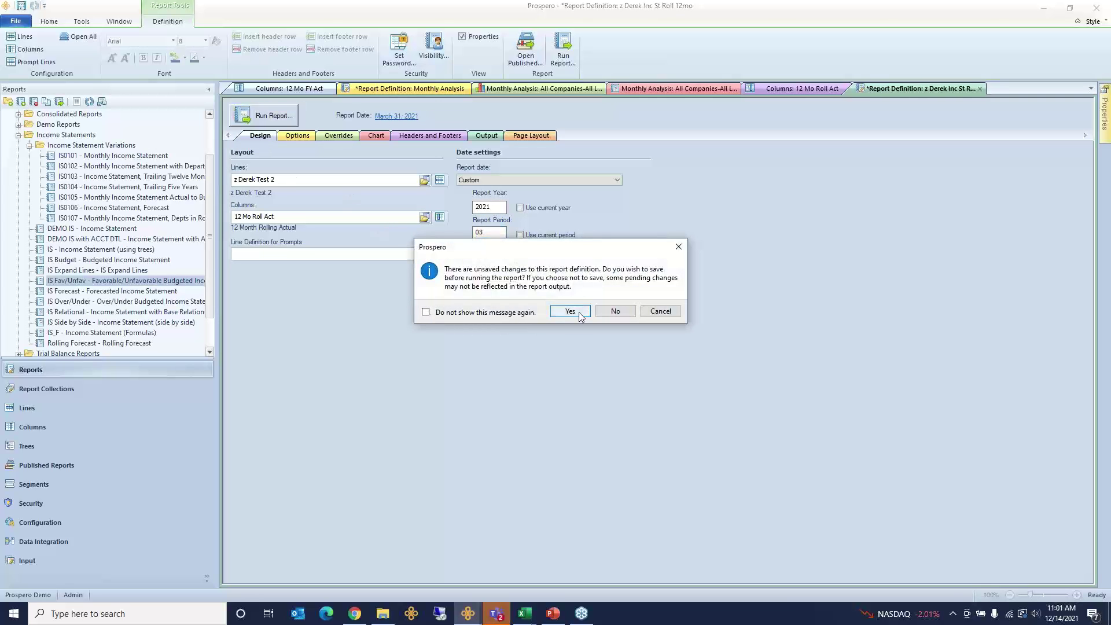
{"action": "left_click", "coordinate": [572, 311]}
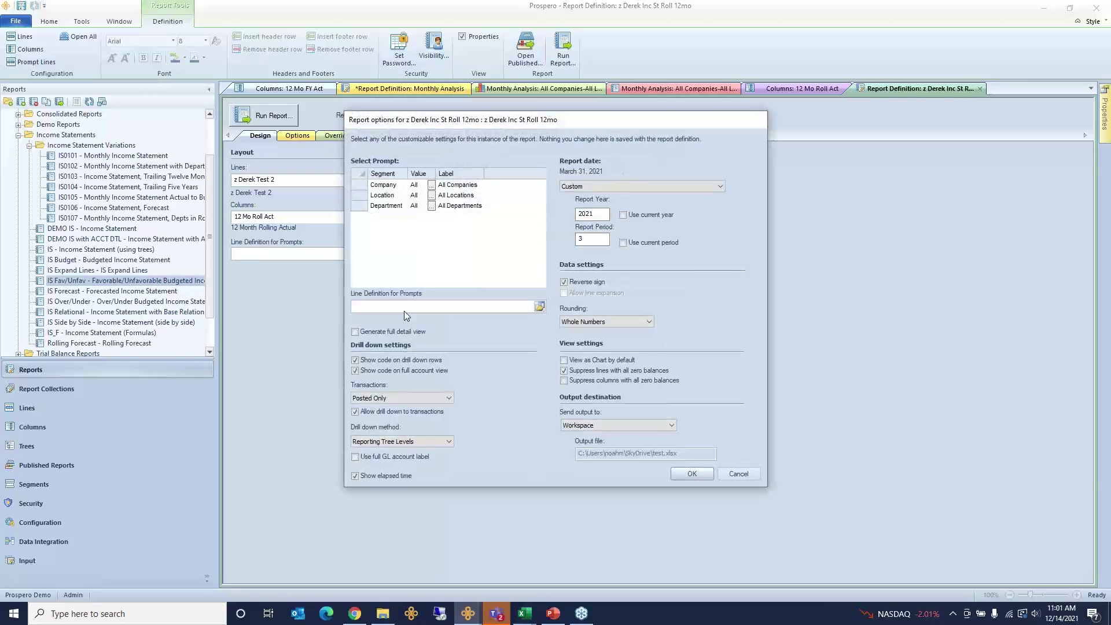
{"action": "left_click", "coordinate": [694, 470]}
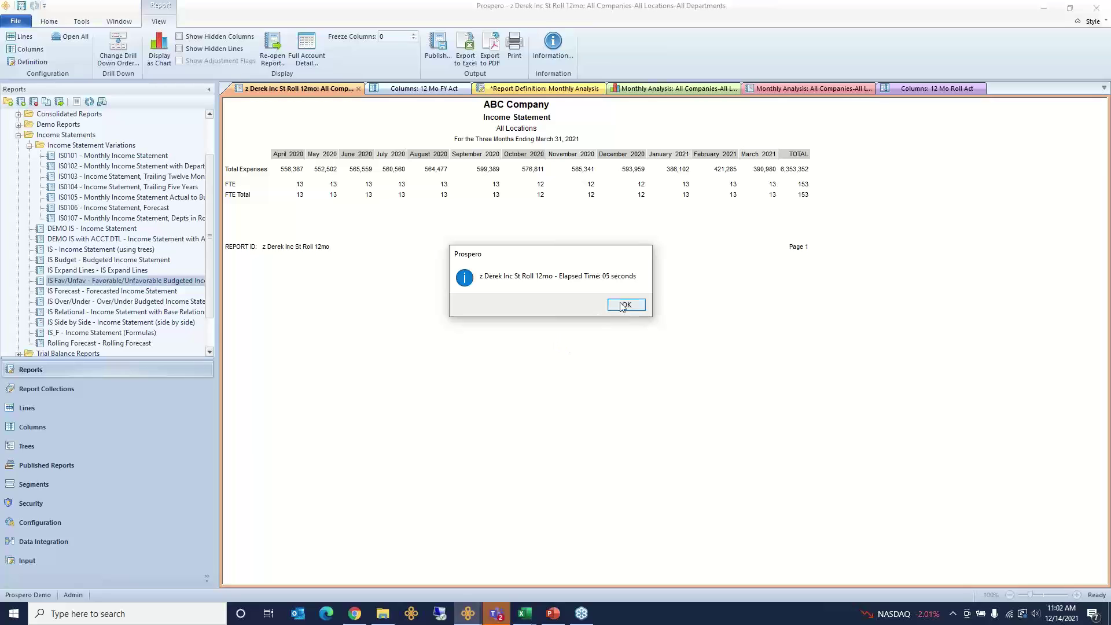
{"action": "left_click", "coordinate": [624, 305]}
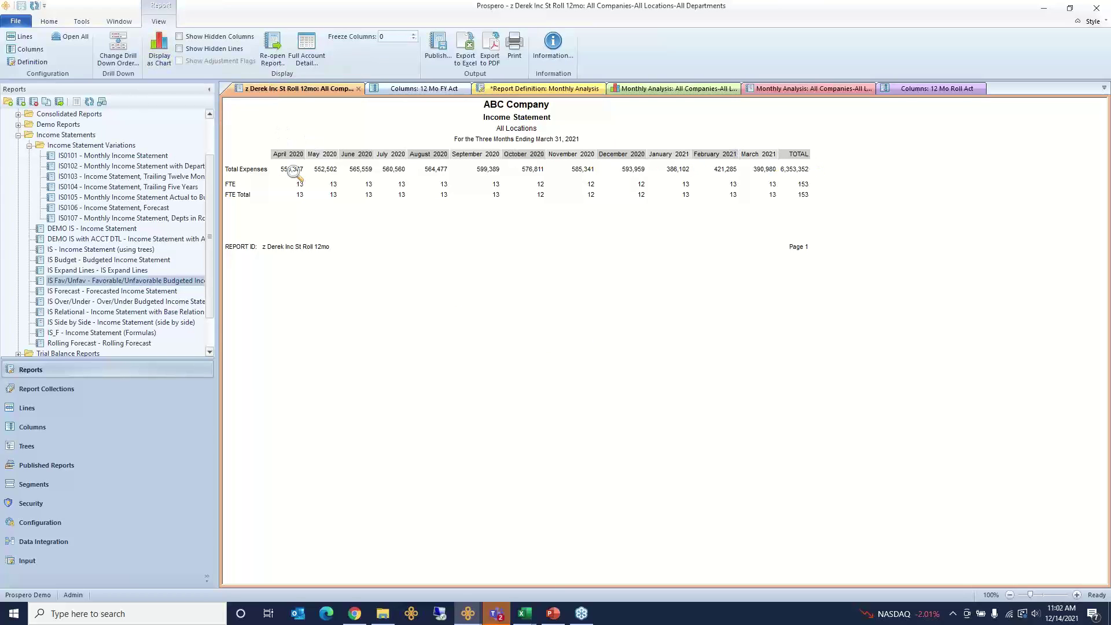
Highlight the monthly Total Expenses values from April 2020 to February 2021 and display the rolling report as a chart
{"action": "left_click_drag", "start_coordinate": [294, 171], "coordinate": [741, 175]}
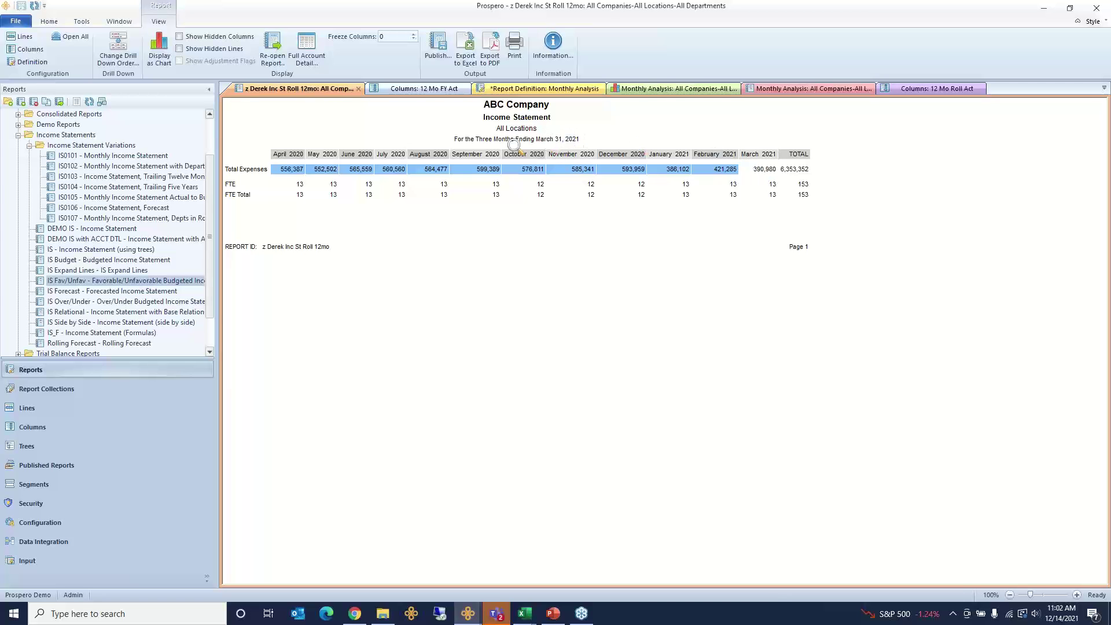
{"action": "left_click", "coordinate": [160, 49]}
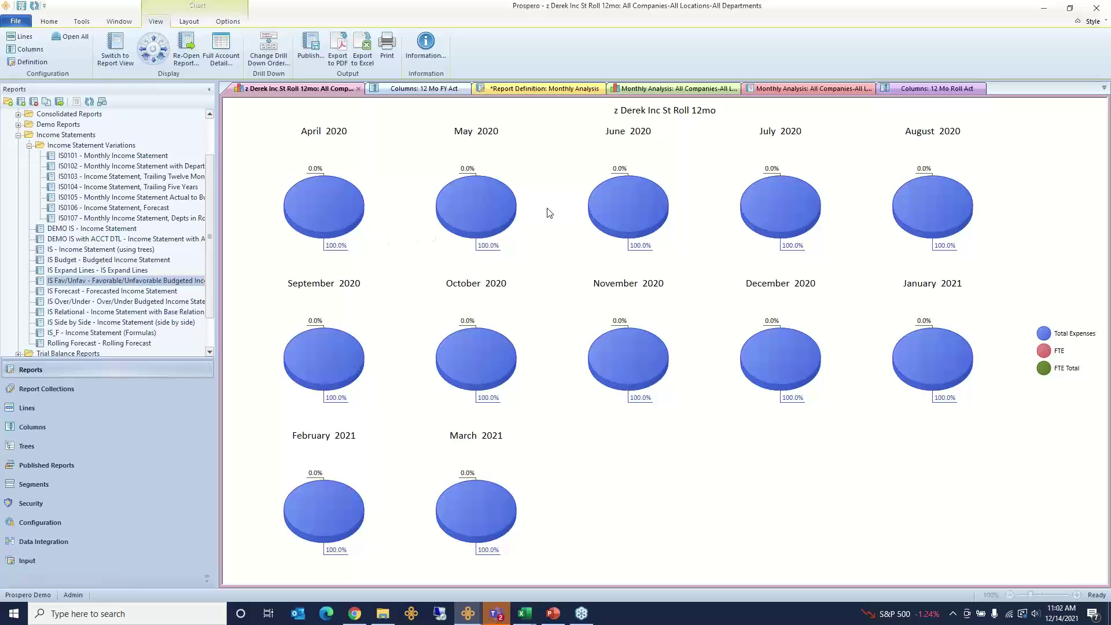
Close the rolling report's chart and all other open windows, discarding the changes to the Monthly Analysis report definition
{"action": "left_click", "coordinate": [354, 186]}
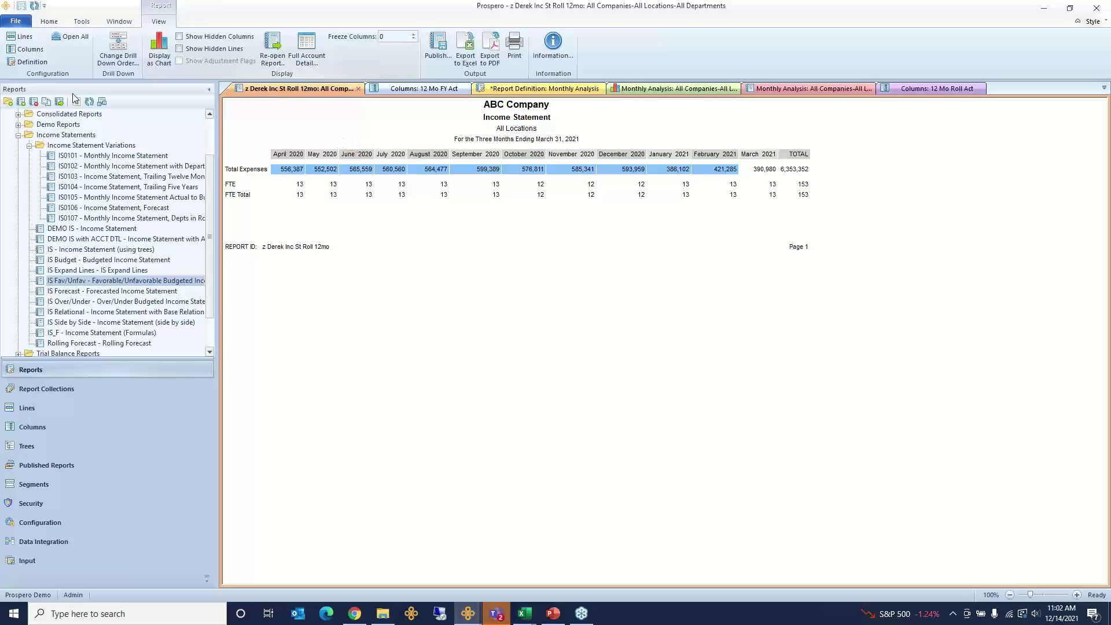
{"action": "left_click", "coordinate": [109, 22]}
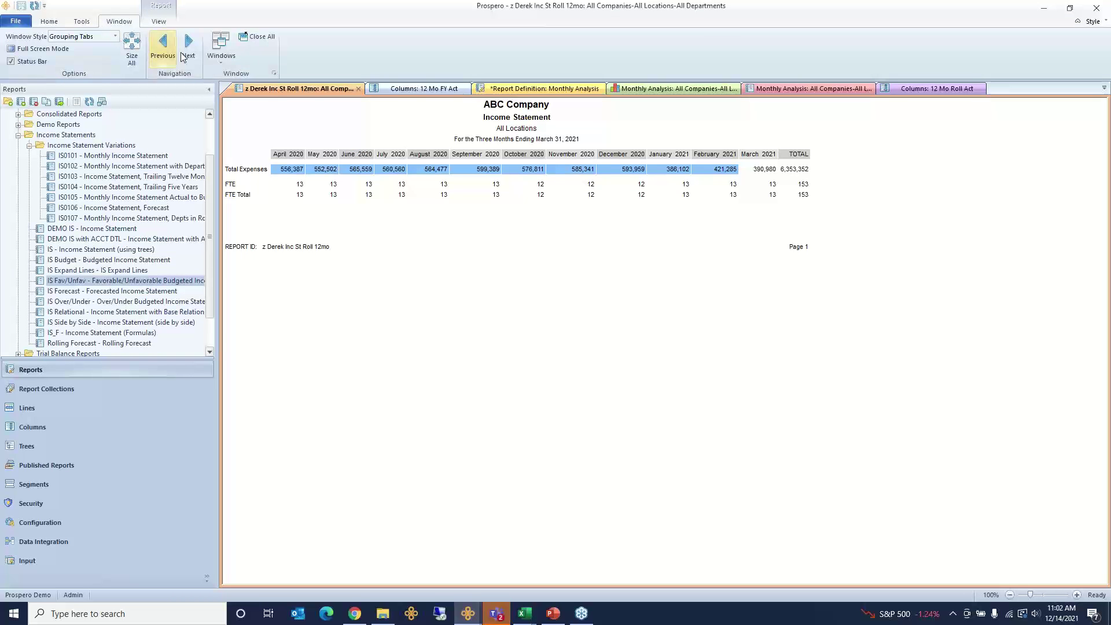
{"action": "left_click", "coordinate": [258, 37]}
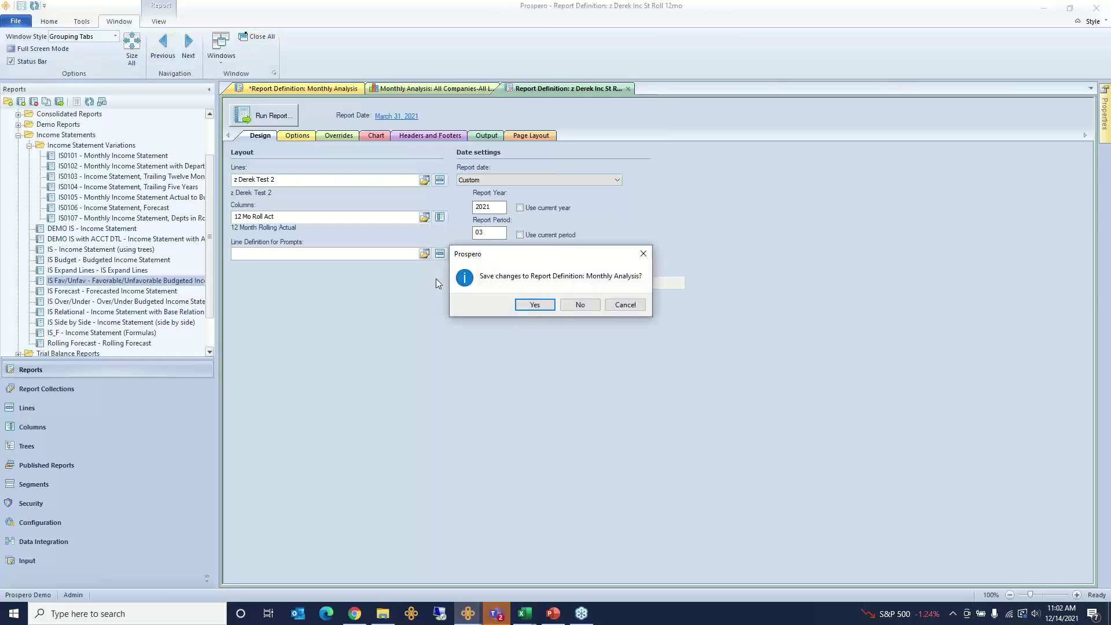
{"action": "left_click", "coordinate": [576, 306]}
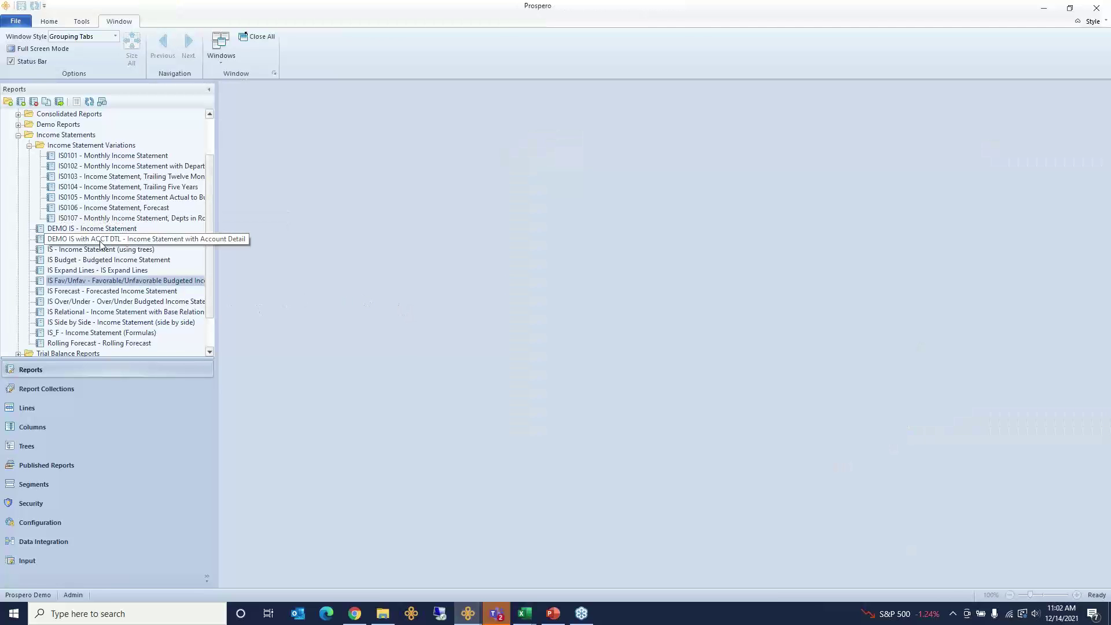
Run the IS Side by Side income statement with its default report options and show it in report view
{"action": "left_click", "coordinate": [62, 323]}
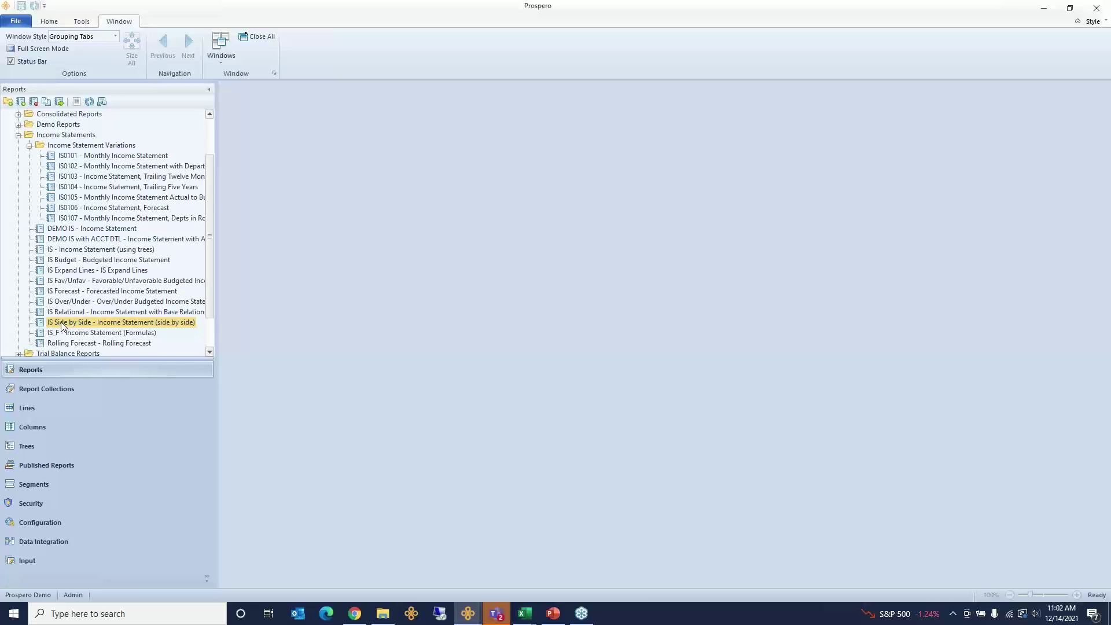
{"action": "double_click", "coordinate": [62, 324]}
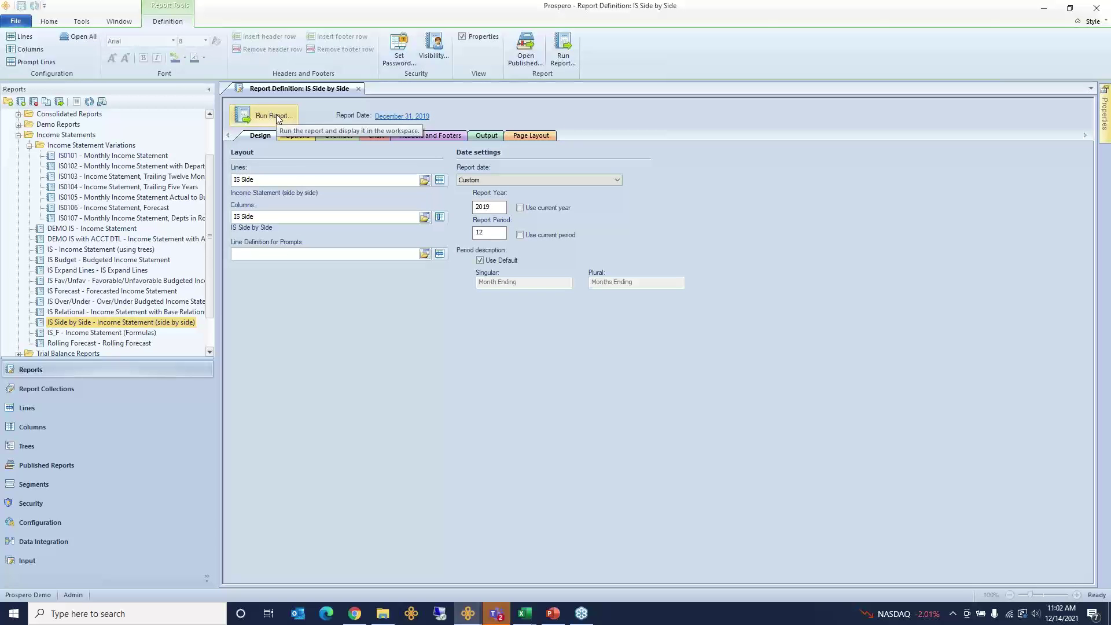
{"action": "left_click", "coordinate": [277, 118]}
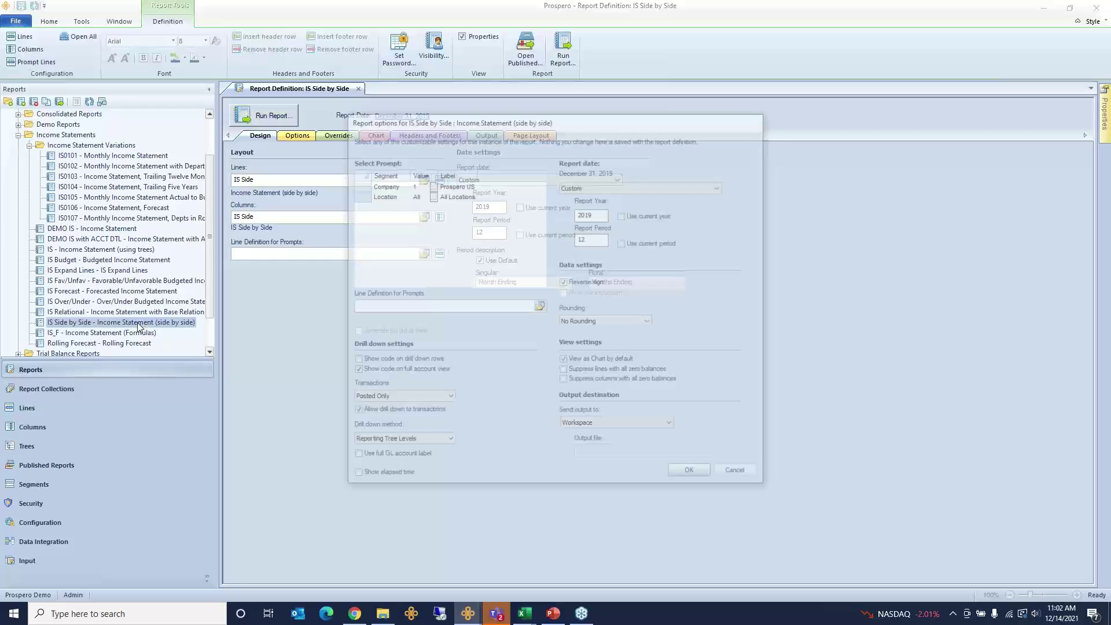
{"action": "left_click", "coordinate": [692, 474]}
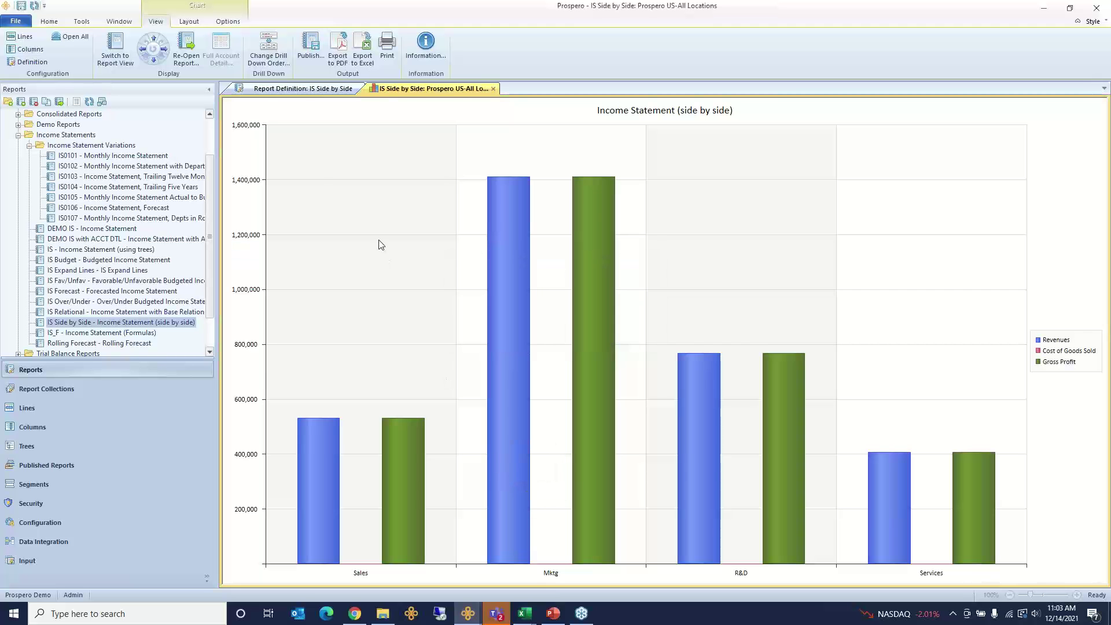
{"action": "left_click", "coordinate": [113, 47]}
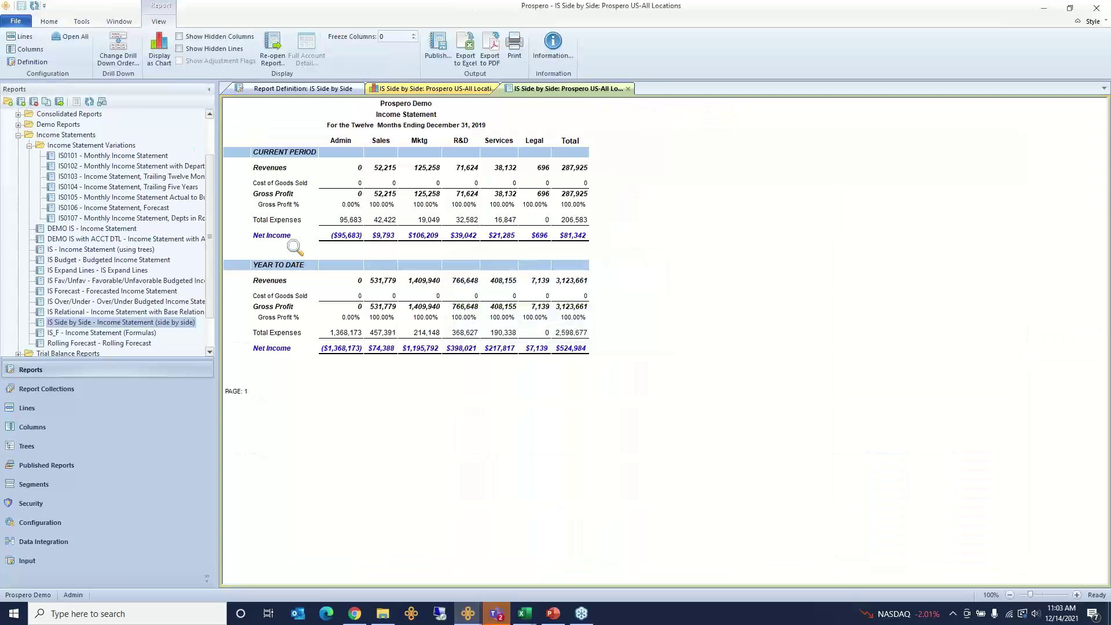
Highlight the department columns of the side-by-side statement, including the Current Period and Year to Date blocks and the Sales revenue
{"action": "left_click_drag", "start_coordinate": [344, 167], "coordinate": [345, 326]}
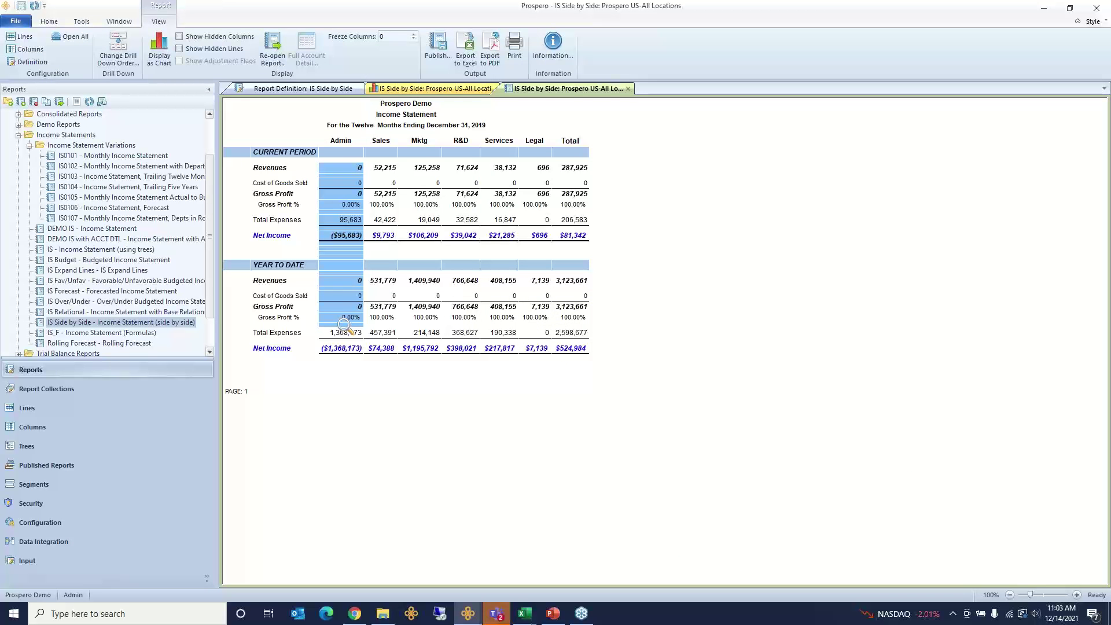
{"action": "left_click_drag", "start_coordinate": [387, 182], "coordinate": [423, 237]}
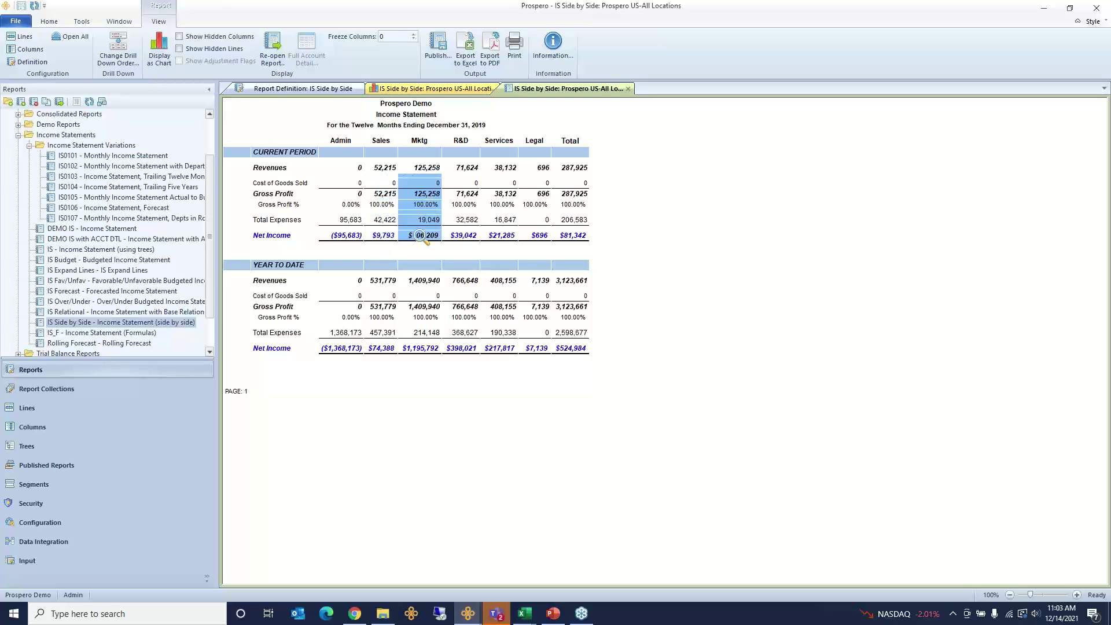
{"action": "left_click_drag", "start_coordinate": [461, 167], "coordinate": [461, 220]}
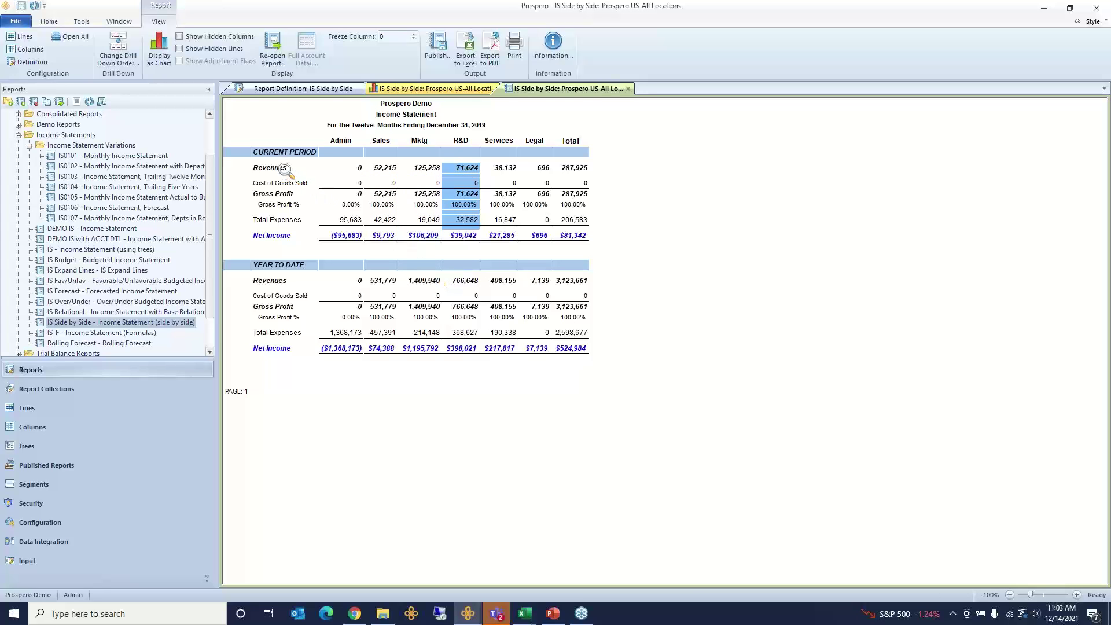
{"action": "left_click_drag", "start_coordinate": [286, 169], "coordinate": [511, 245]}
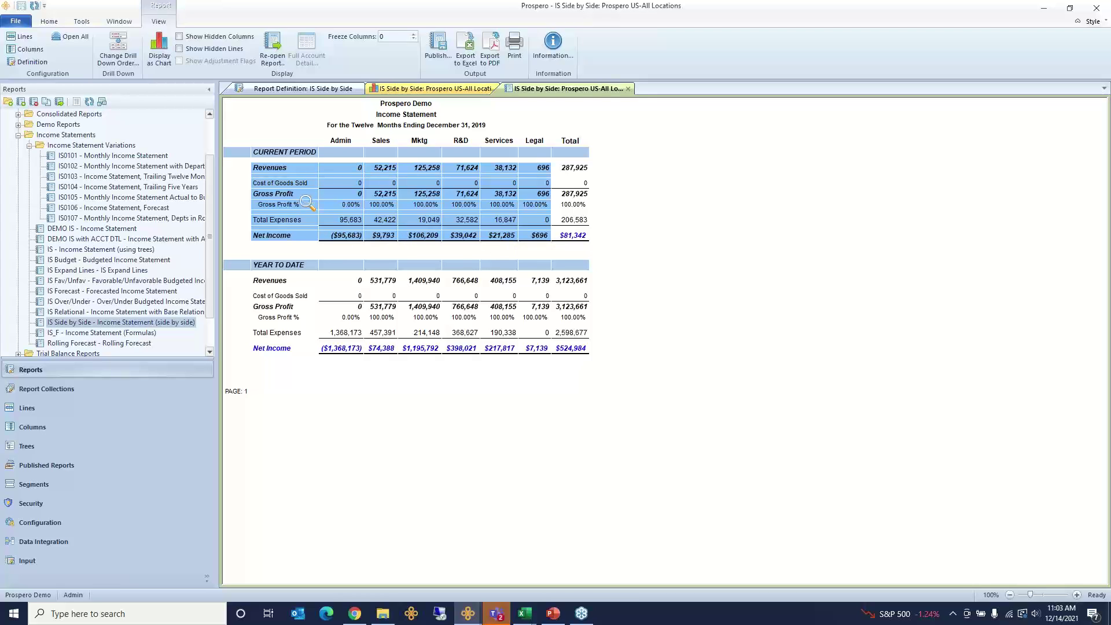
{"action": "left_click_drag", "start_coordinate": [282, 282], "coordinate": [542, 337]}
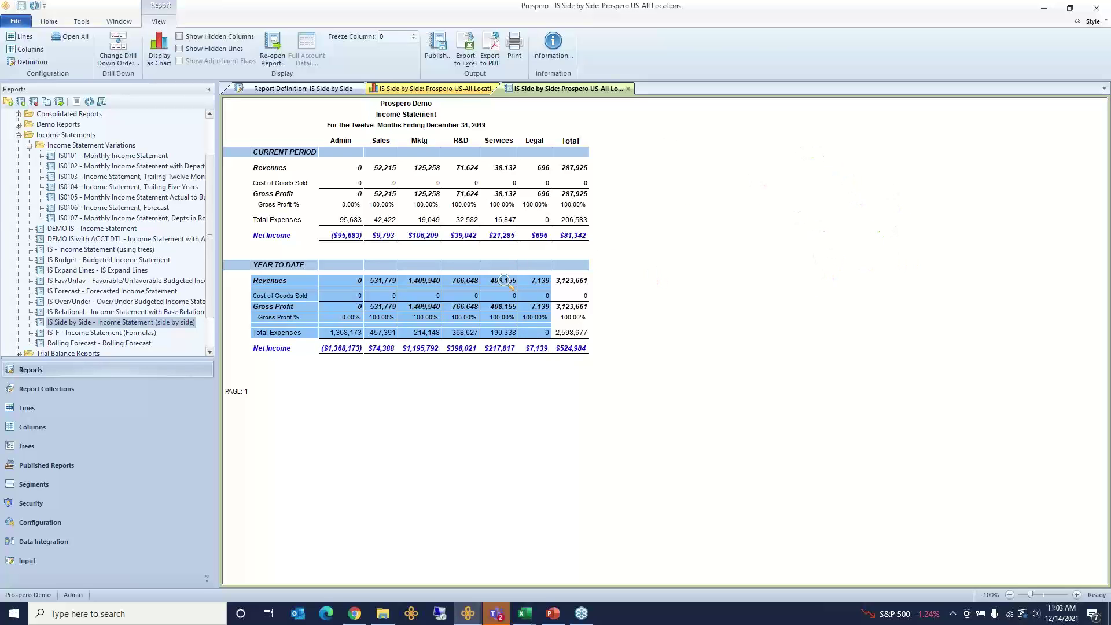
{"action": "left_click", "coordinate": [392, 168]}
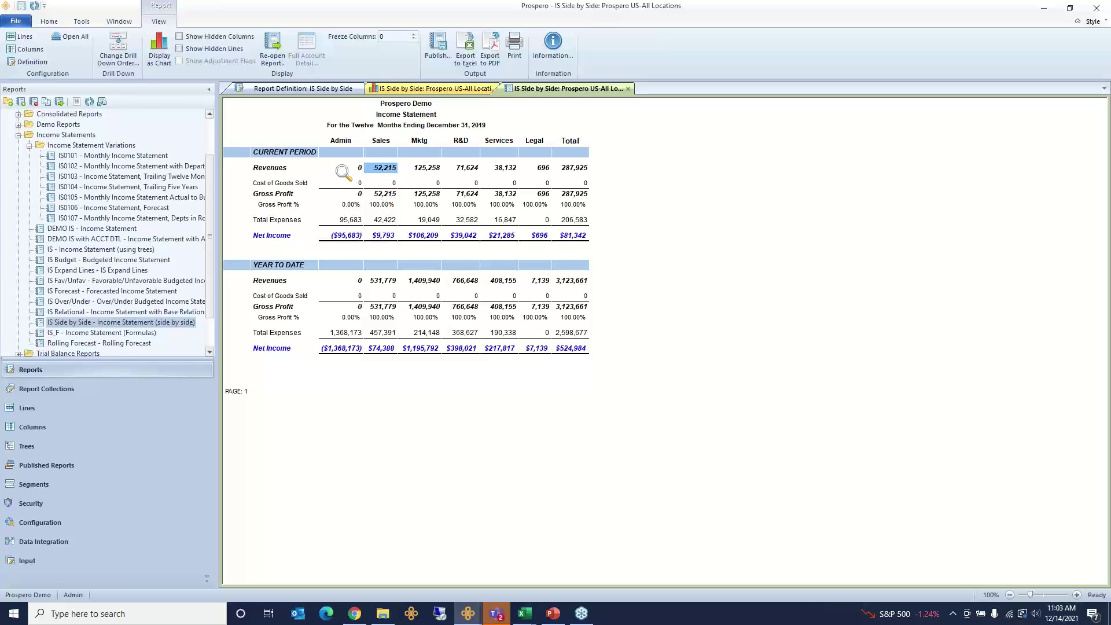
Open the side-by-side report's column definition with its properties kept displayed and hide the Department segment from the layout
{"action": "left_click", "coordinate": [25, 51]}
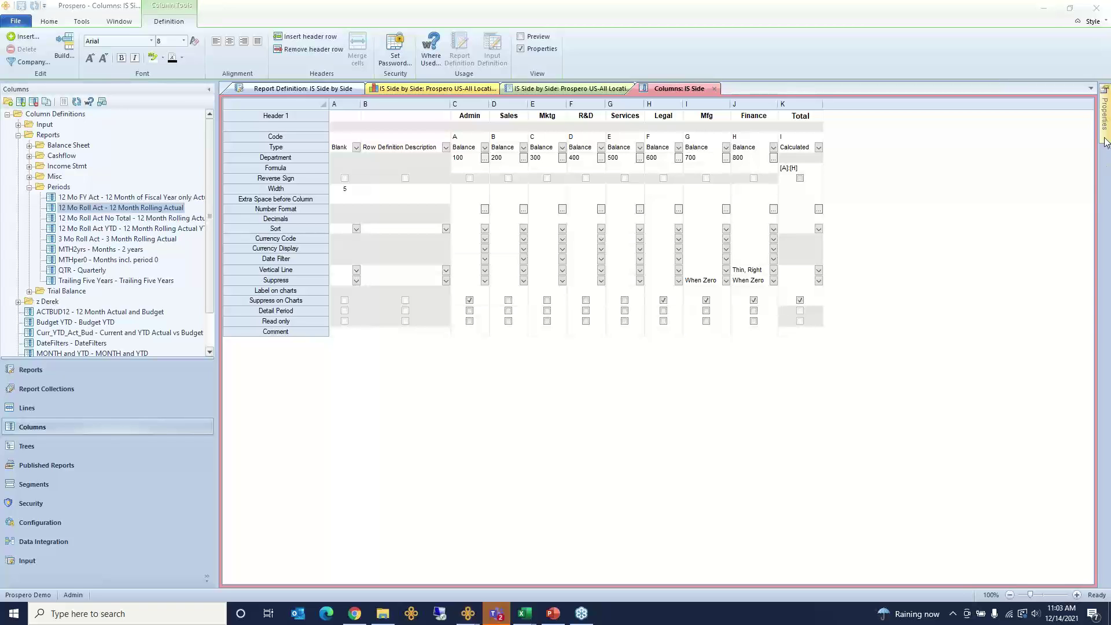
{"action": "mouse_move", "coordinate": [1105, 125]}
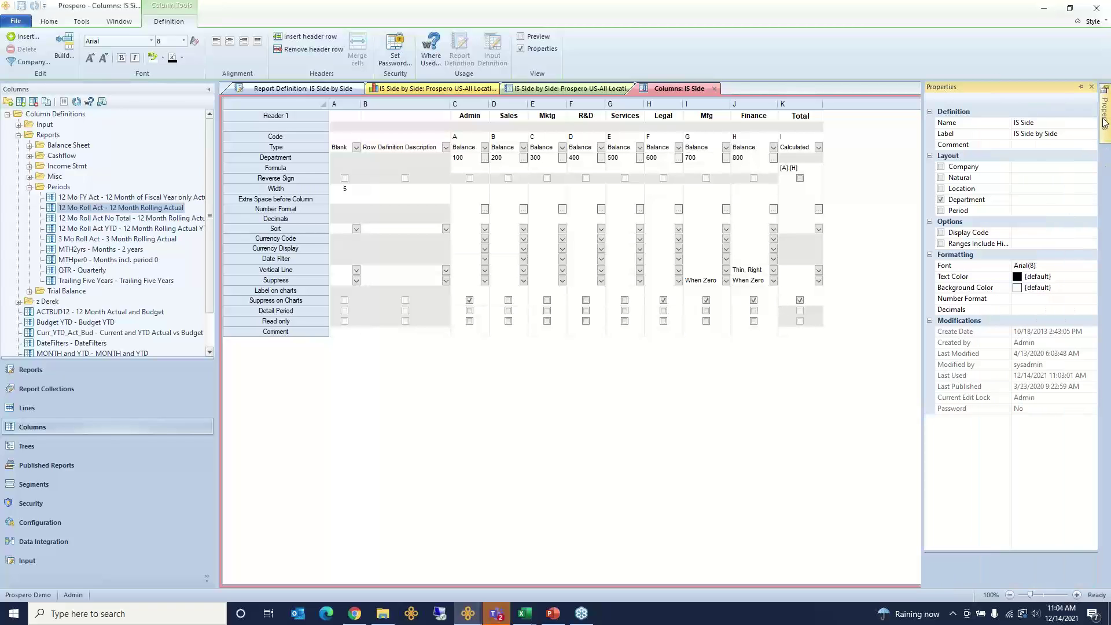
{"action": "left_click", "coordinate": [1081, 88]}
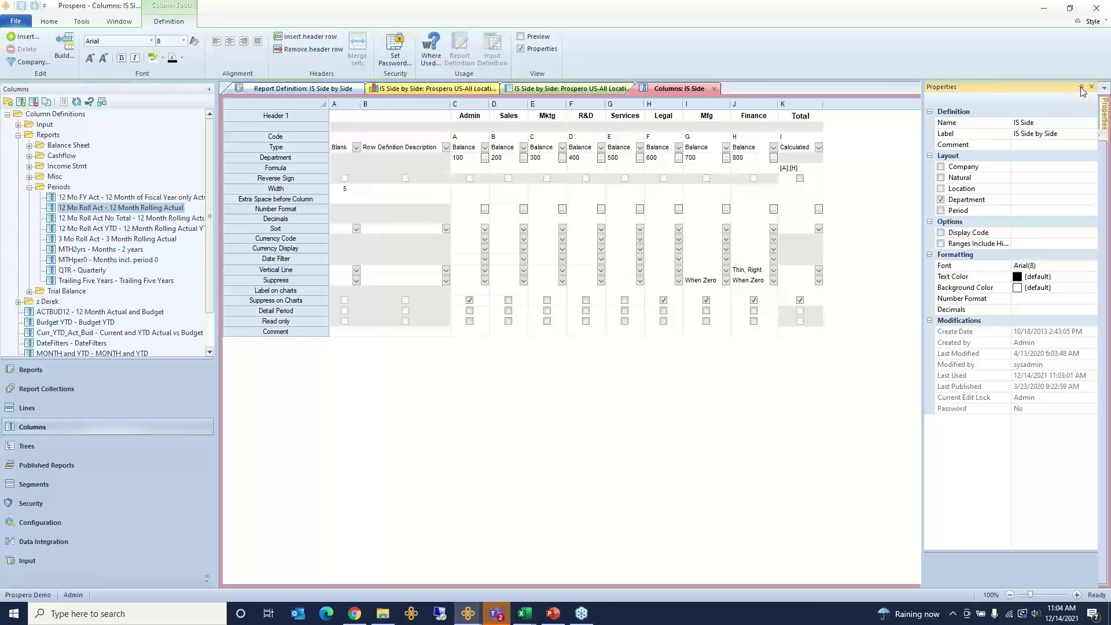
{"action": "left_click", "coordinate": [522, 49]}
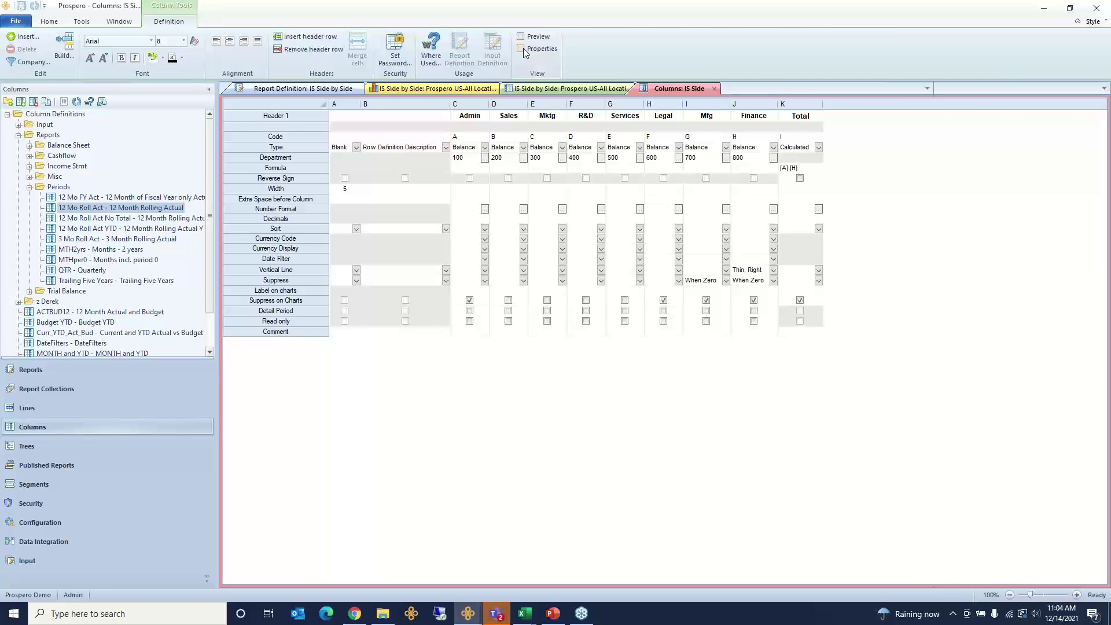
{"action": "left_click", "coordinate": [522, 51]}
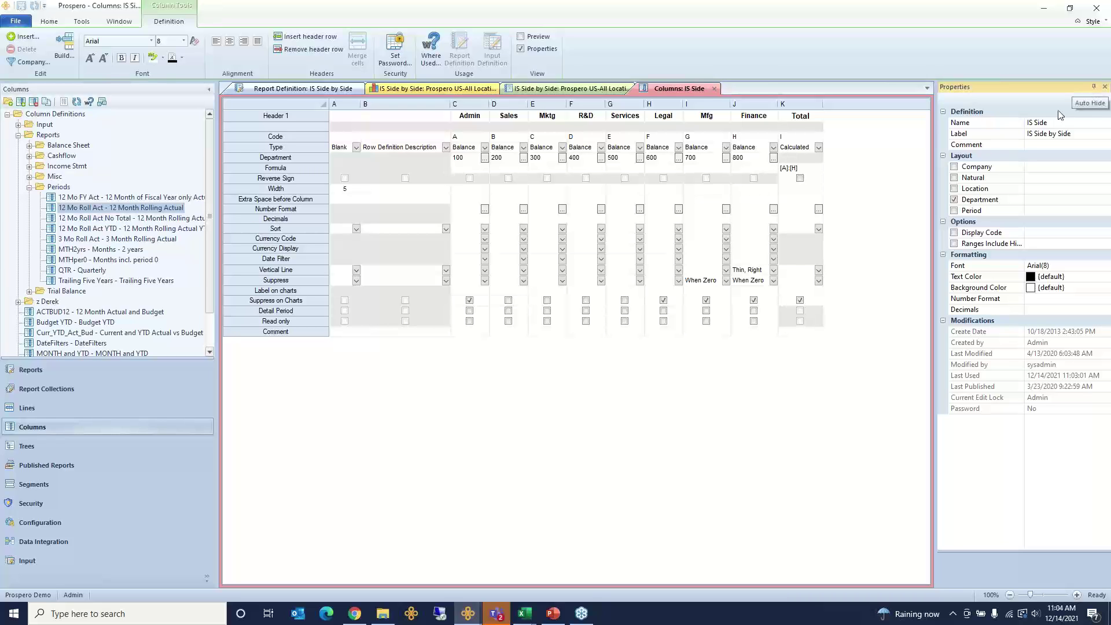
{"action": "left_click", "coordinate": [954, 200]}
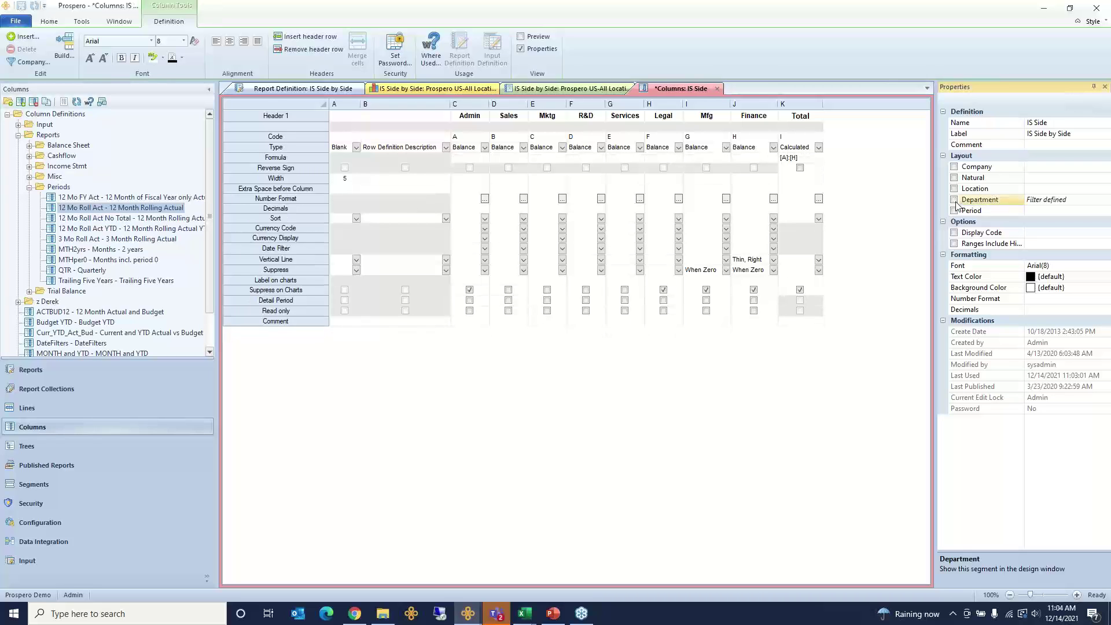
Show the Period rows in the IS Side column layout and hide them again
{"action": "left_click", "coordinate": [954, 211]}
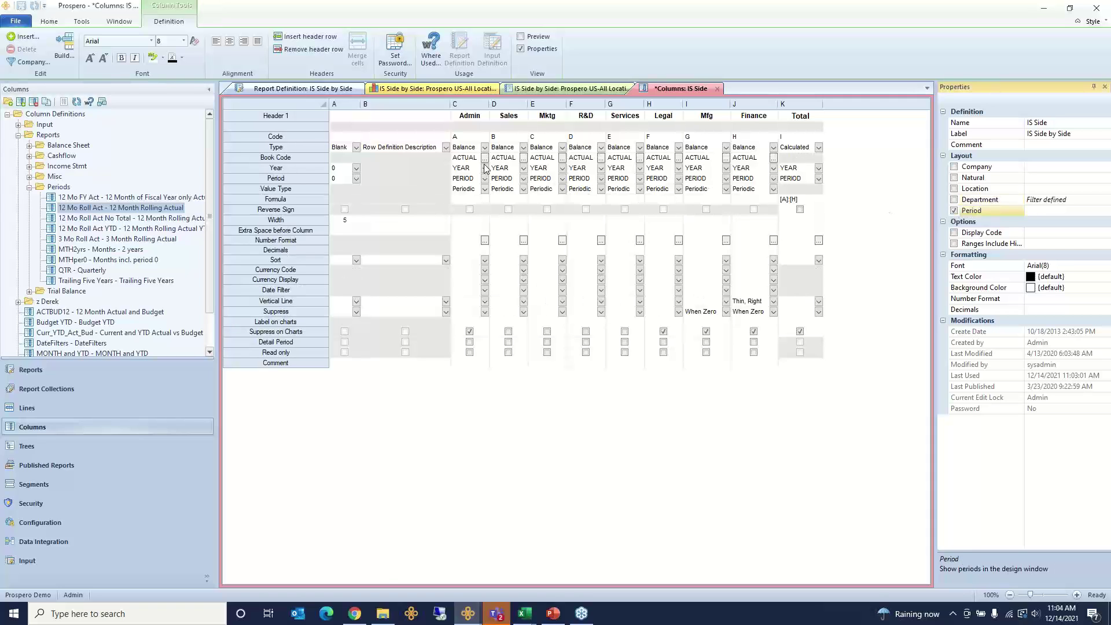
{"action": "key", "text": "ctrl+z"}
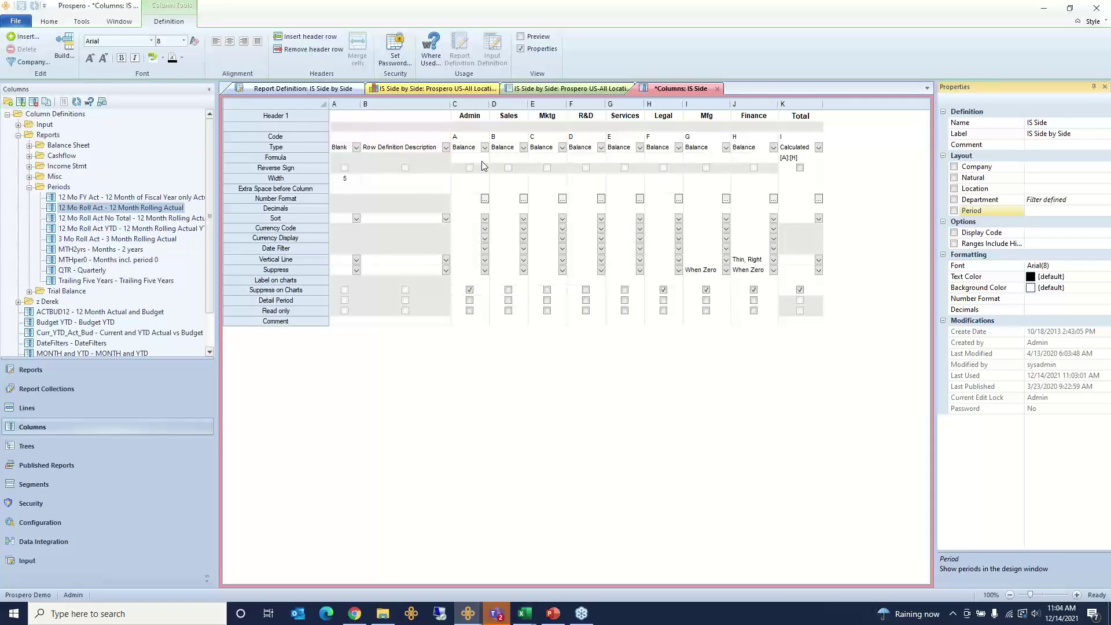
{"action": "left_click", "coordinate": [955, 211]}
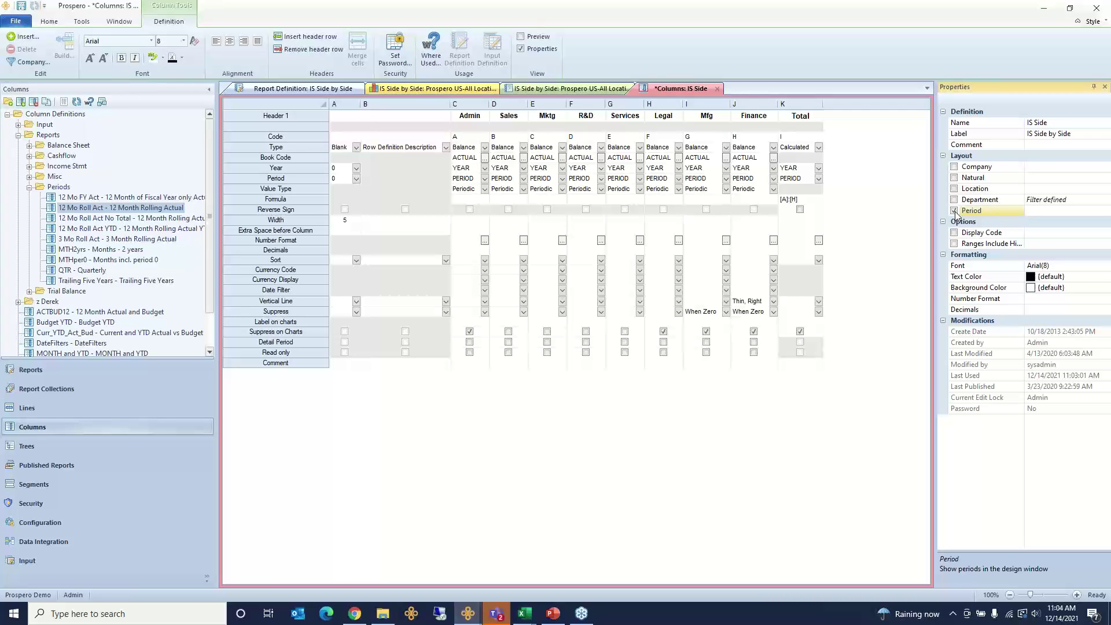
{"action": "left_click", "coordinate": [954, 211]}
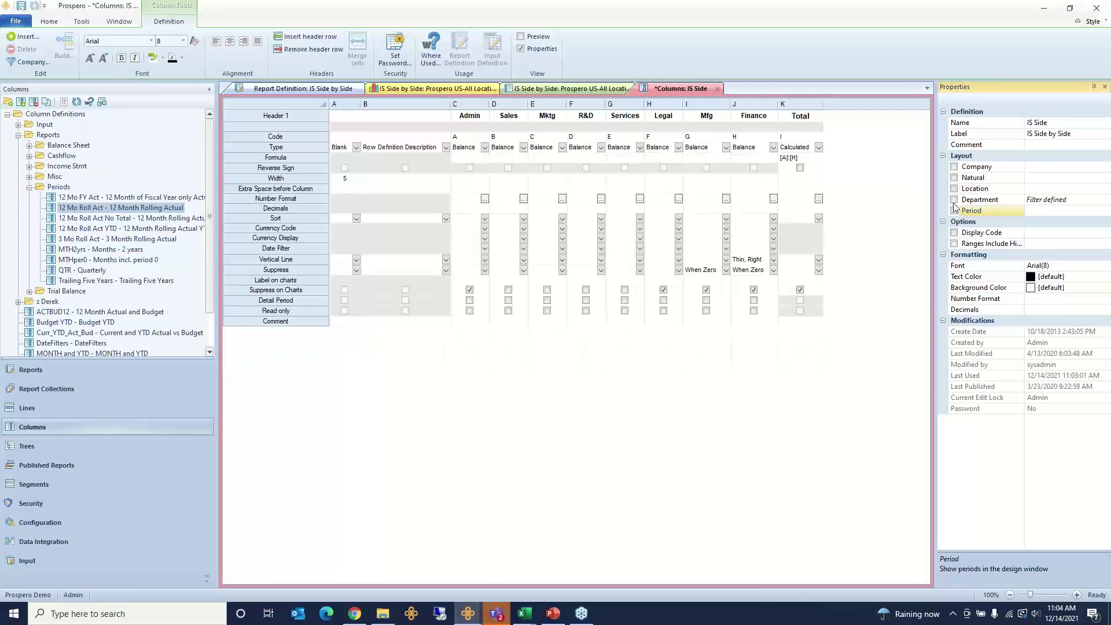
Show the Department segment in the IS Side column layout and select its whole row
{"action": "left_click", "coordinate": [954, 200]}
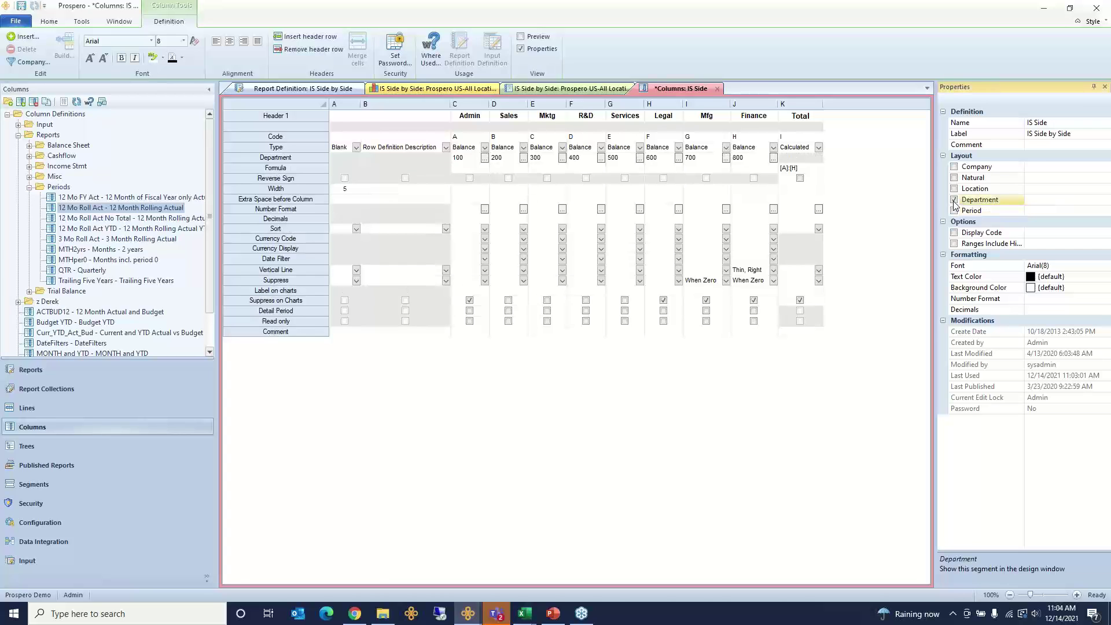
{"action": "left_click", "coordinate": [954, 199]}
{"action": "left_click", "coordinate": [954, 199]}
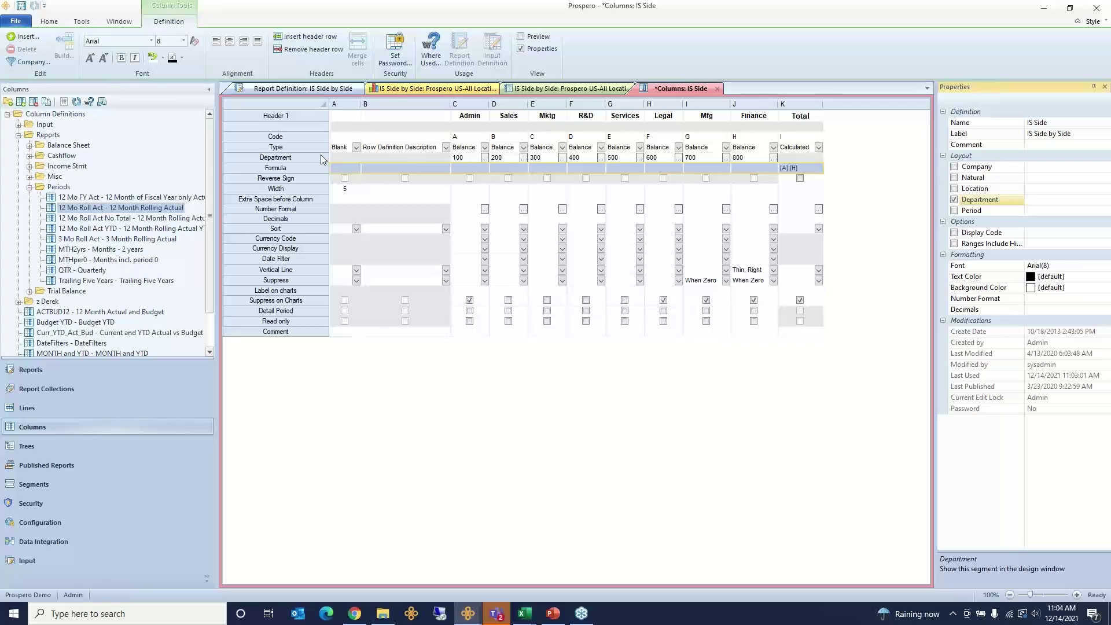
{"action": "left_click", "coordinate": [312, 157]}
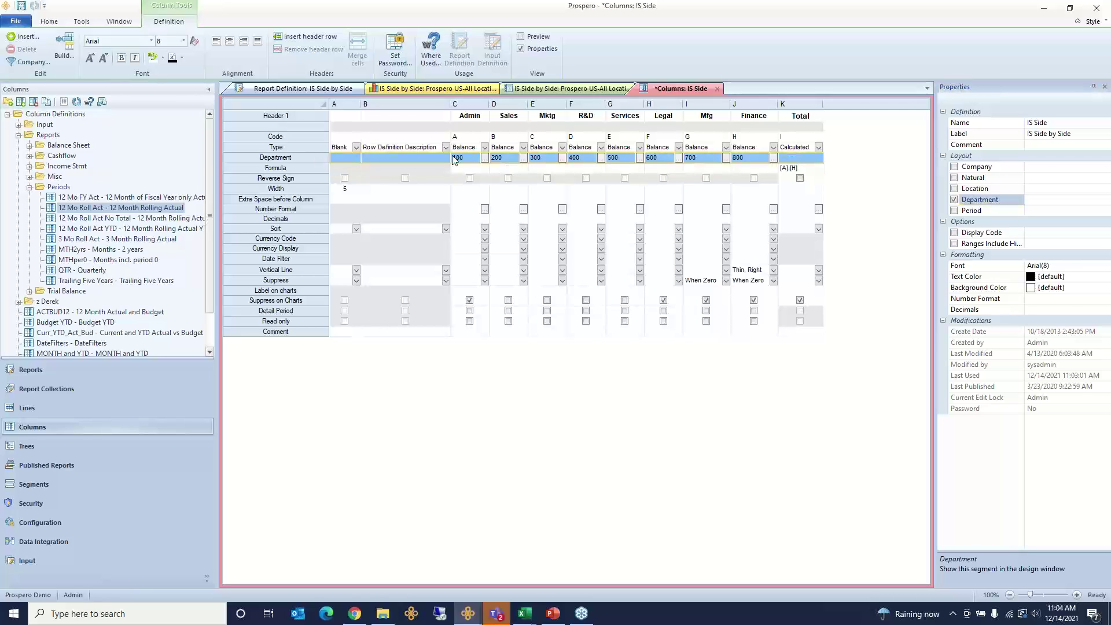
Examine the departments available for the Admin column, both as a list and as a selection tree, keeping its current department
{"action": "left_click", "coordinate": [485, 158]}
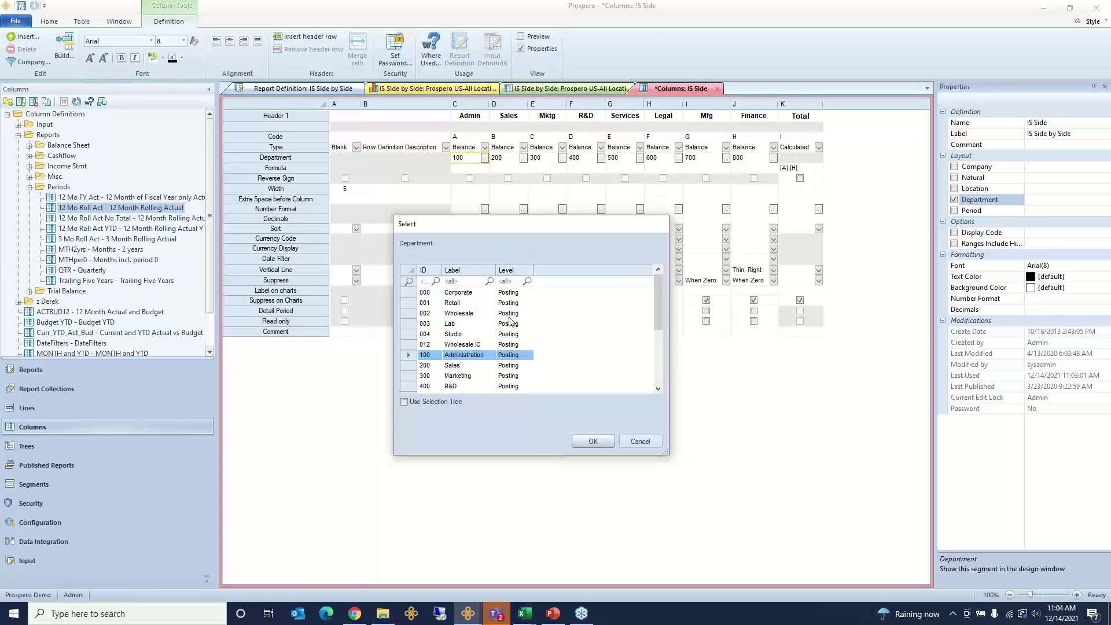
{"action": "left_click", "coordinate": [659, 379]}
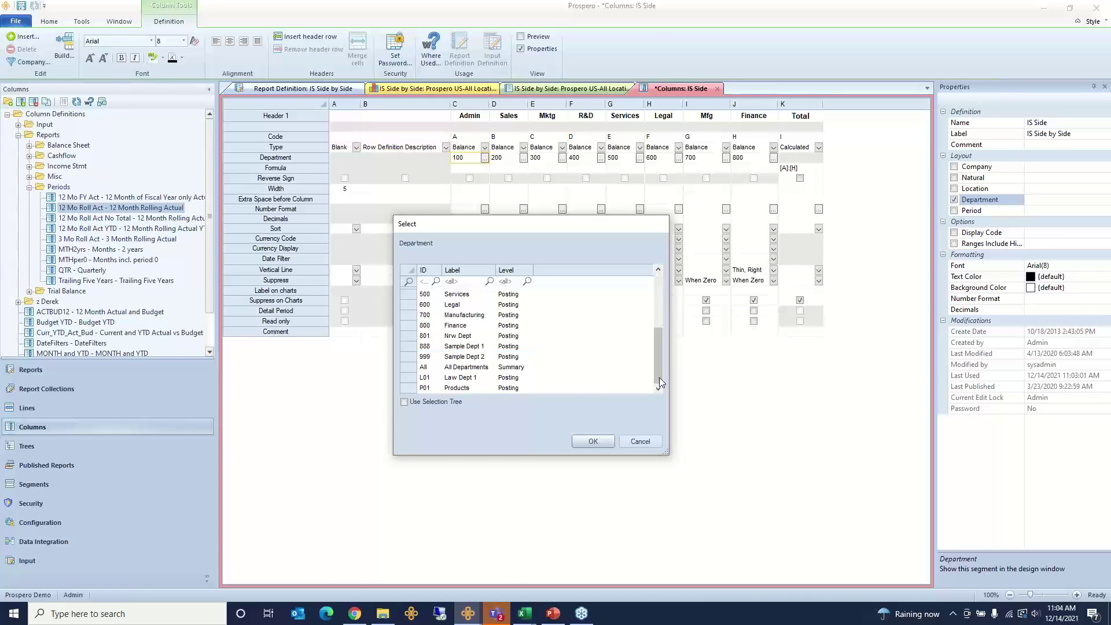
{"action": "left_click", "coordinate": [474, 368]}
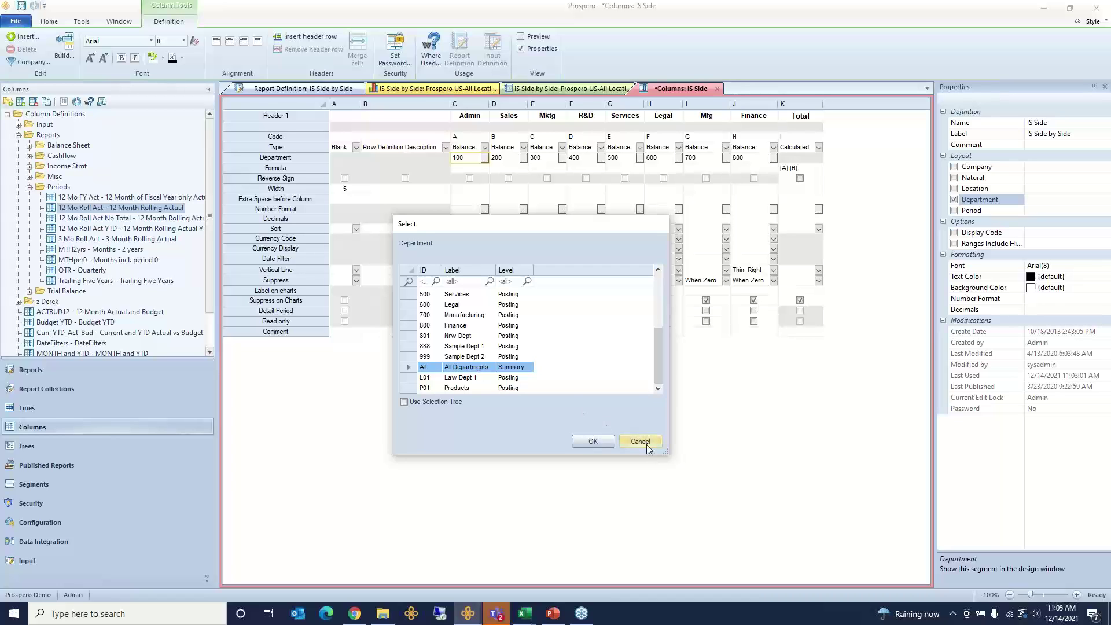
{"action": "left_click", "coordinate": [455, 402]}
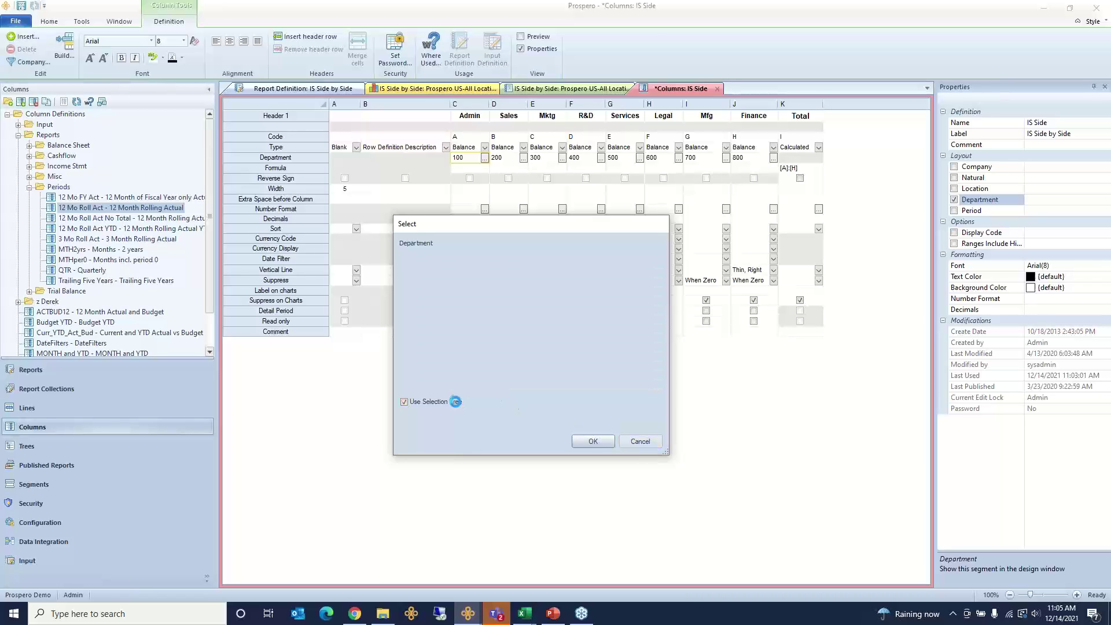
{"action": "left_click", "coordinate": [418, 281]}
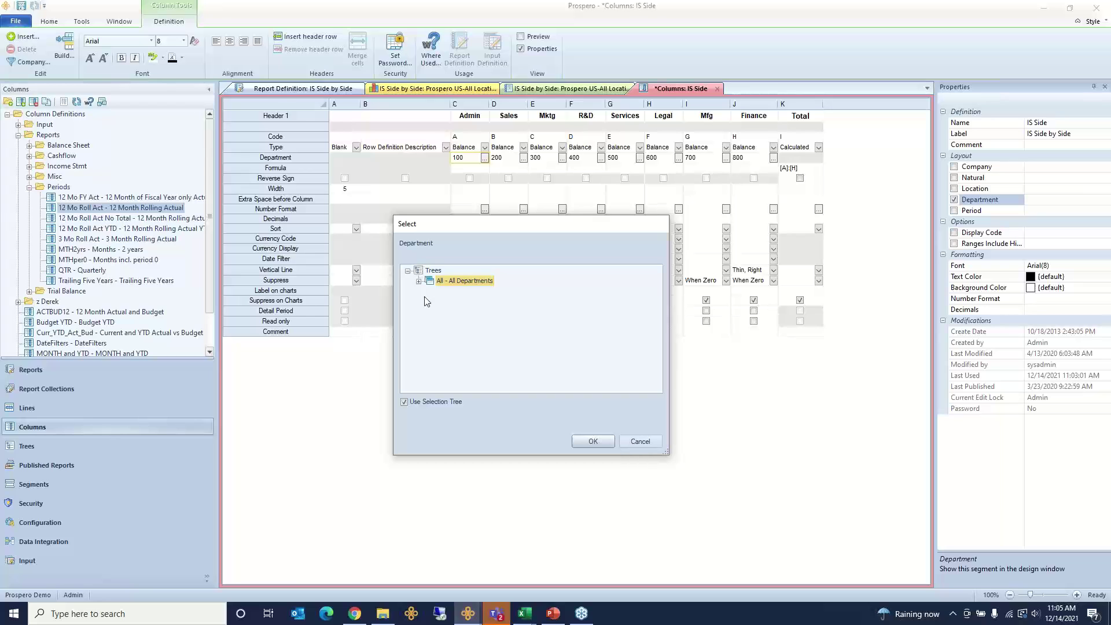
{"action": "left_click", "coordinate": [637, 441]}
Show the Location segment and set the Admin column's location to 40000 - Midwest from the Total Company by Region tree
{"action": "left_click", "coordinate": [955, 188]}
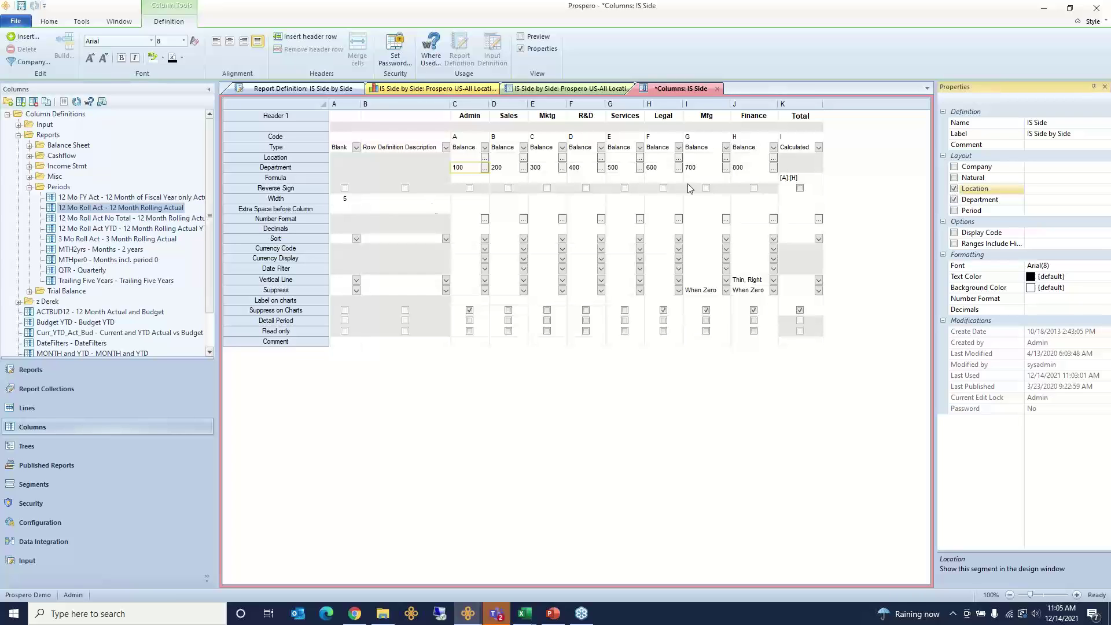
{"action": "left_click", "coordinate": [319, 157]}
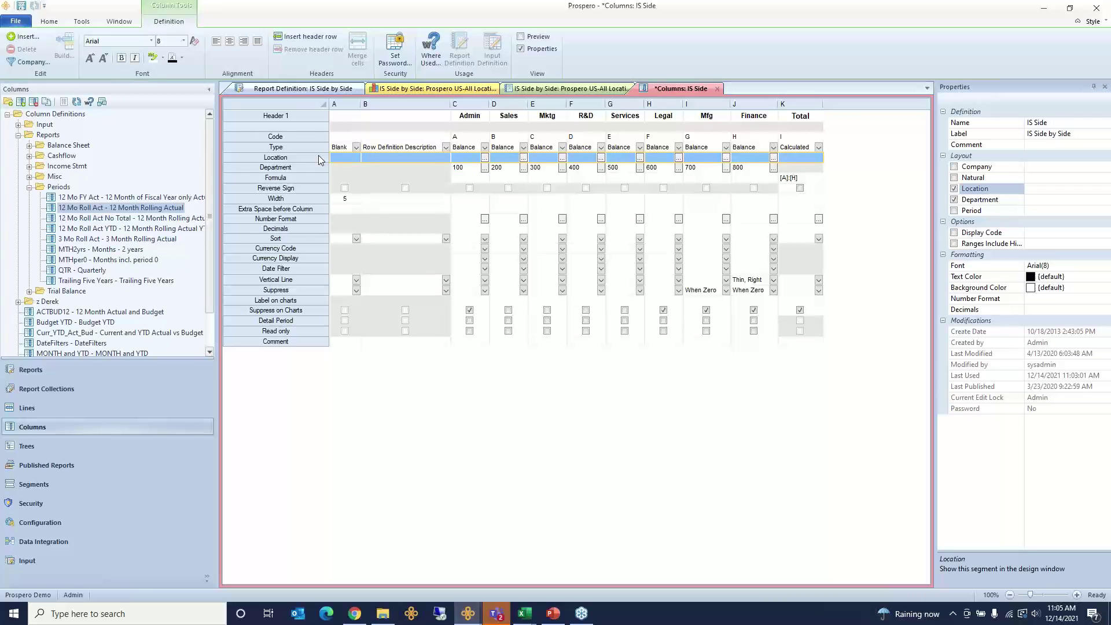
{"action": "left_click", "coordinate": [485, 158]}
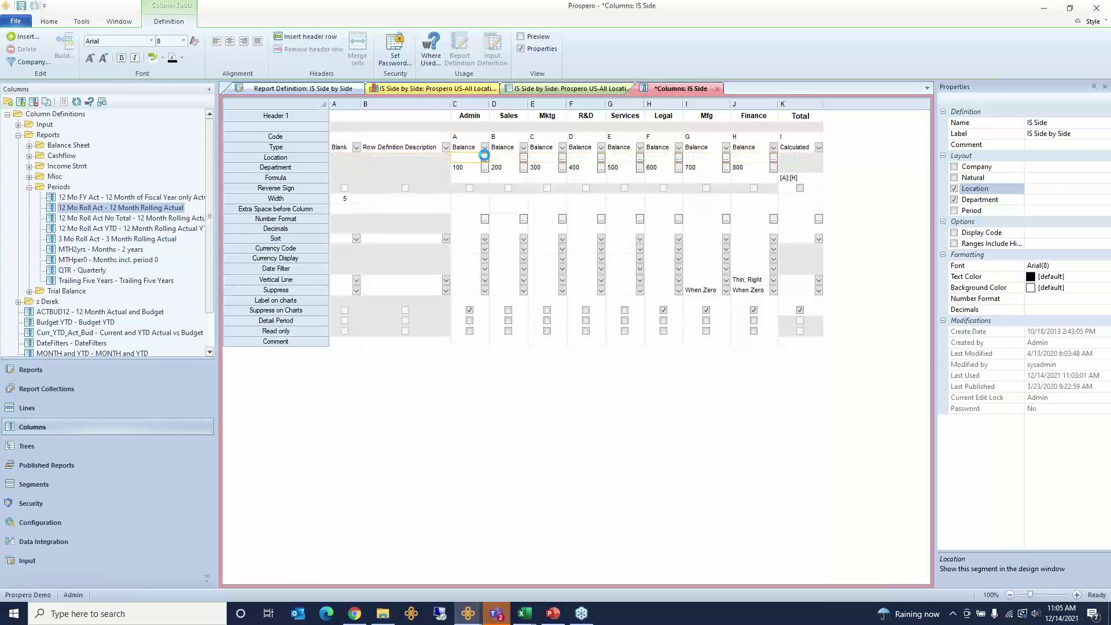
{"action": "left_click", "coordinate": [485, 158]}
{"action": "left_click", "coordinate": [465, 245]}
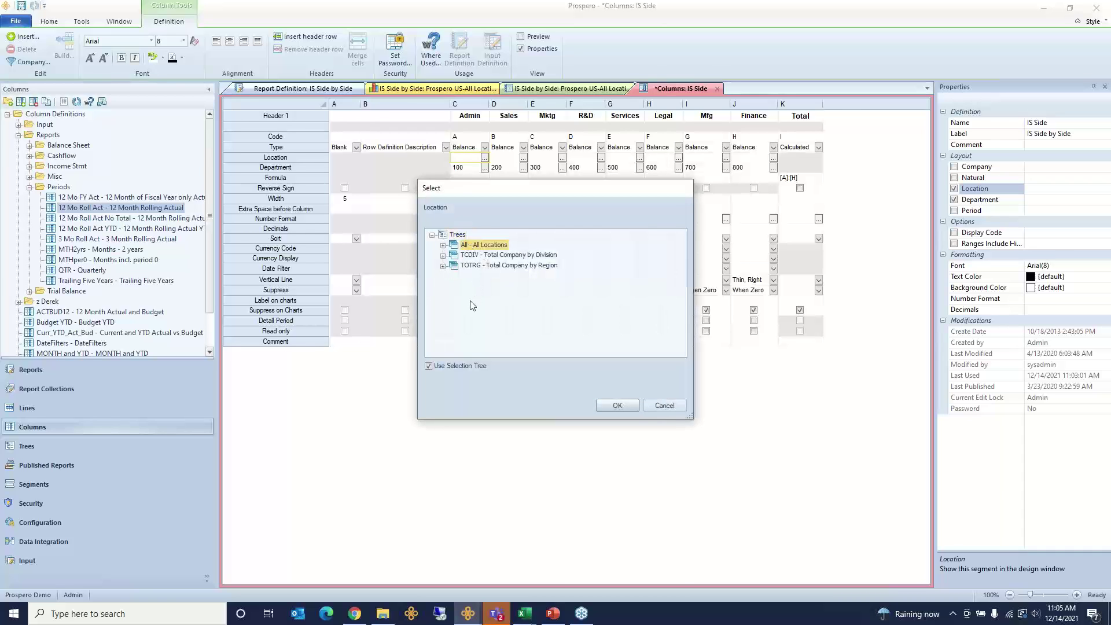
{"action": "left_click", "coordinate": [443, 267]}
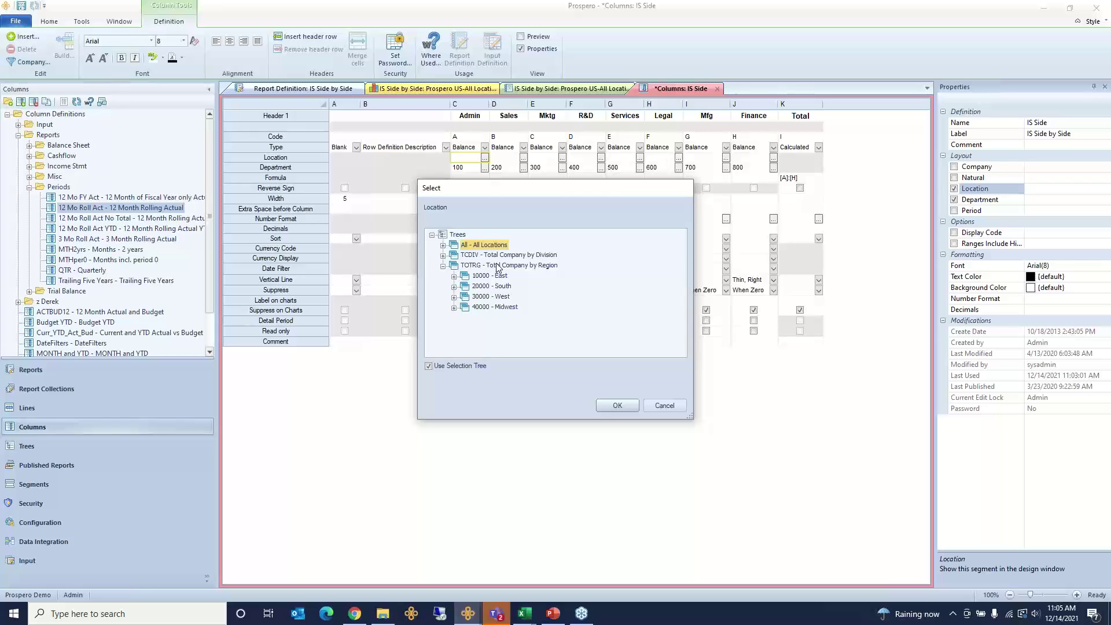
{"action": "left_click", "coordinate": [454, 307]}
{"action": "left_click", "coordinate": [503, 313]}
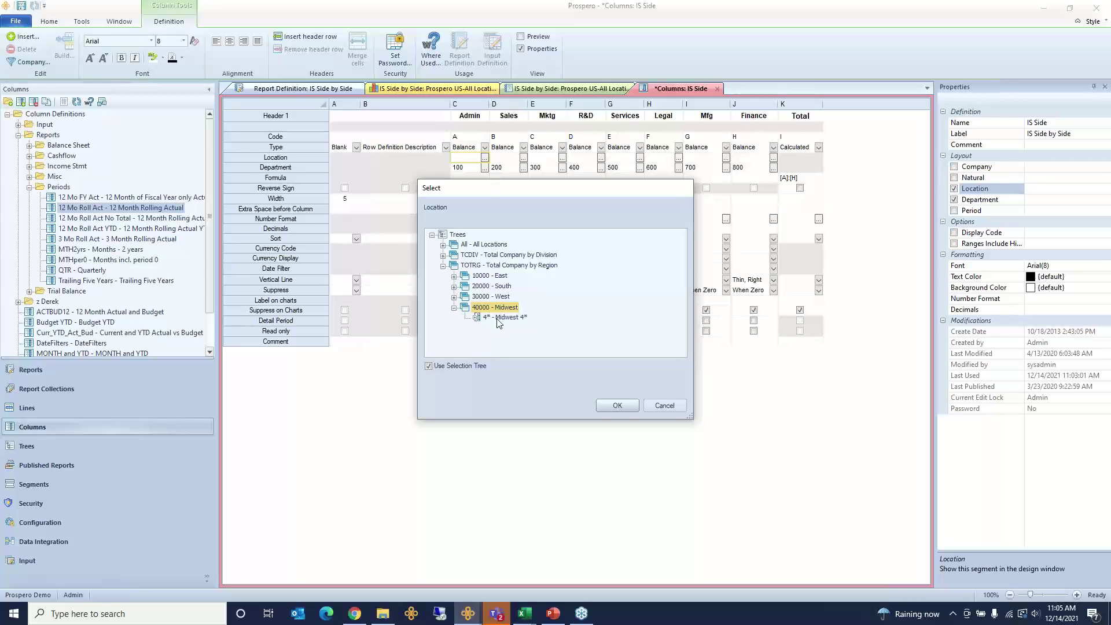
{"action": "left_click", "coordinate": [617, 406]}
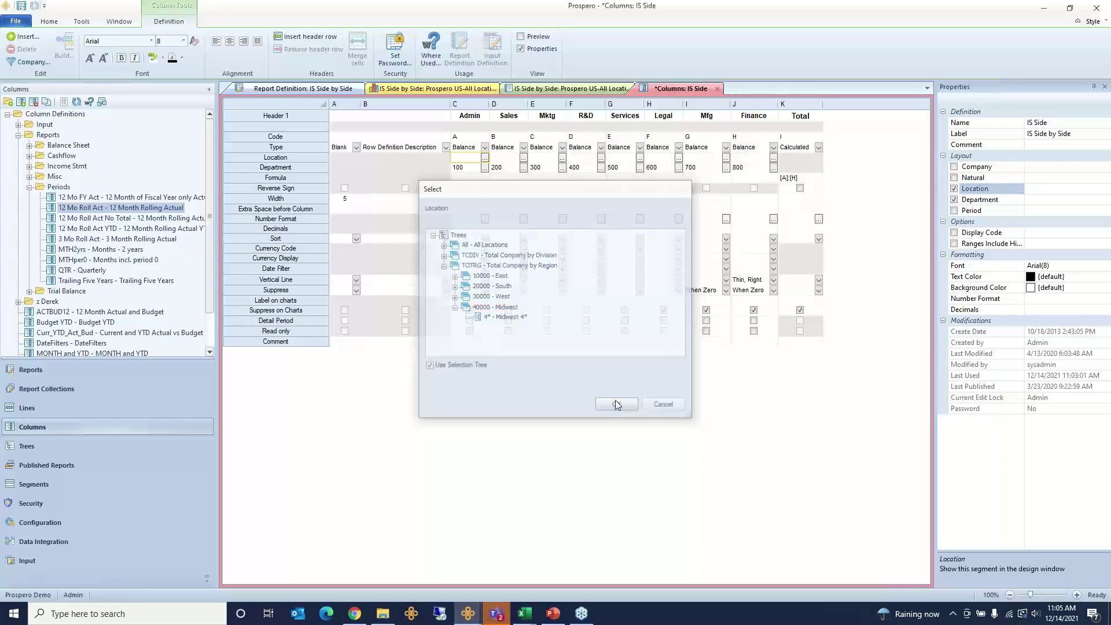
Examine the South, West and Midwest branches of the region tree for the Sales column's location, leaving the location unset
{"action": "left_click", "coordinate": [523, 158]}
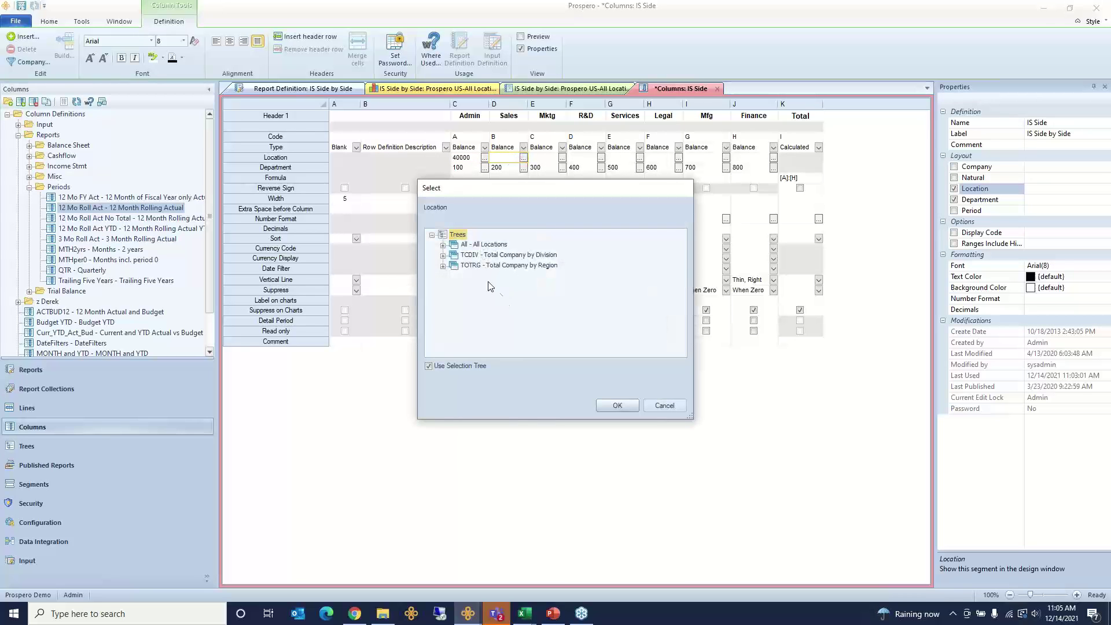
{"action": "left_click", "coordinate": [443, 265]}
{"action": "left_click", "coordinate": [454, 297]}
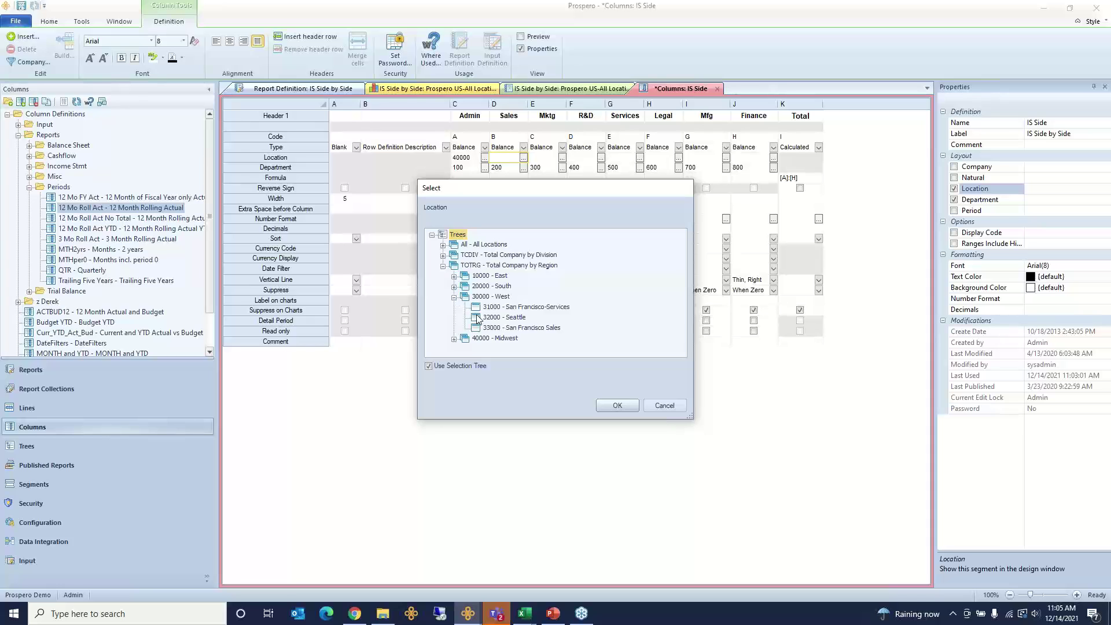
{"action": "left_click", "coordinate": [454, 286]}
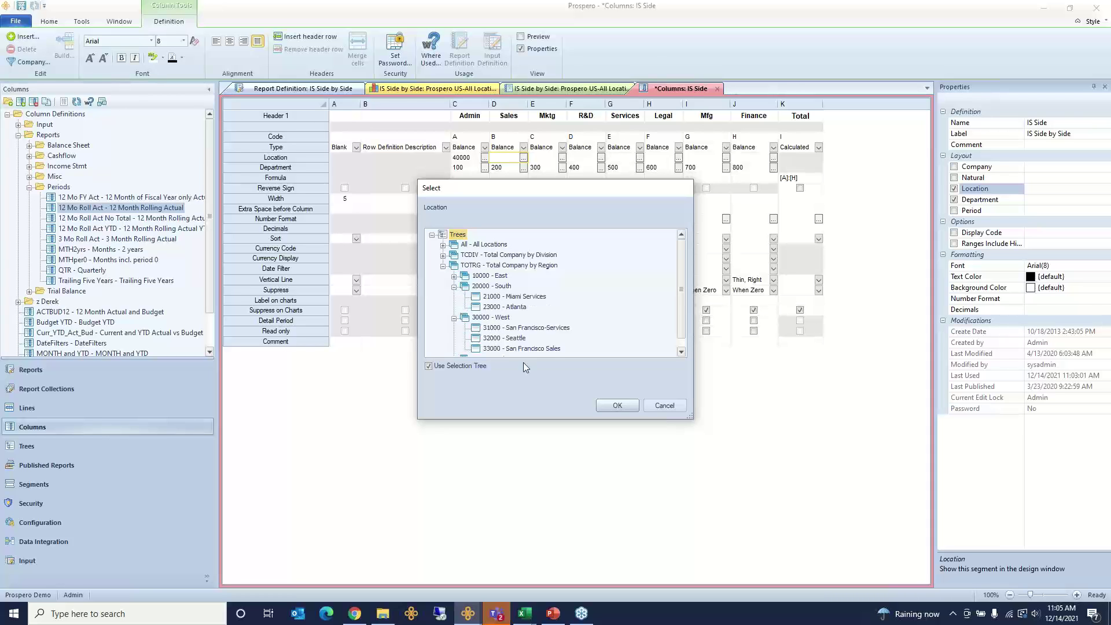
{"action": "left_click_drag", "start_coordinate": [691, 419], "coordinate": [725, 544]}
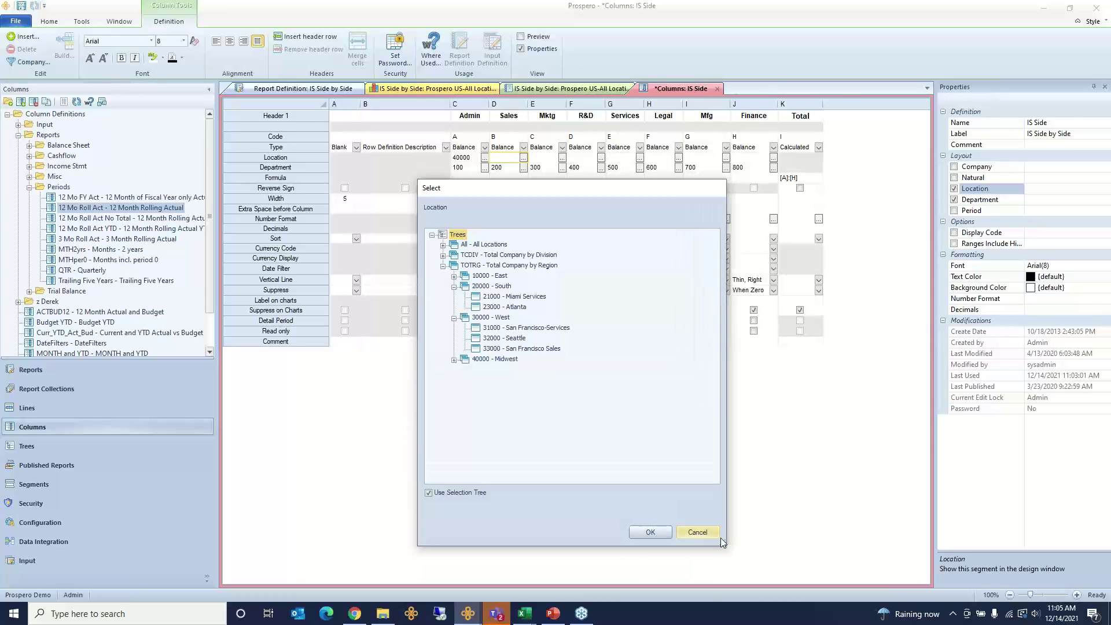
{"action": "left_click", "coordinate": [455, 359]}
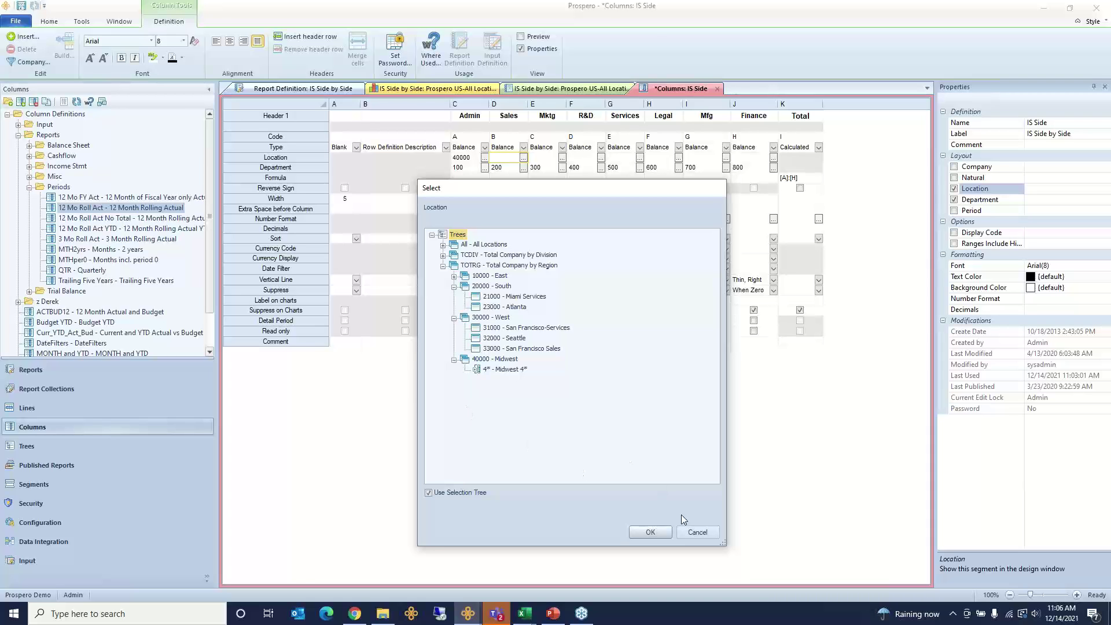
{"action": "left_click", "coordinate": [690, 538]}
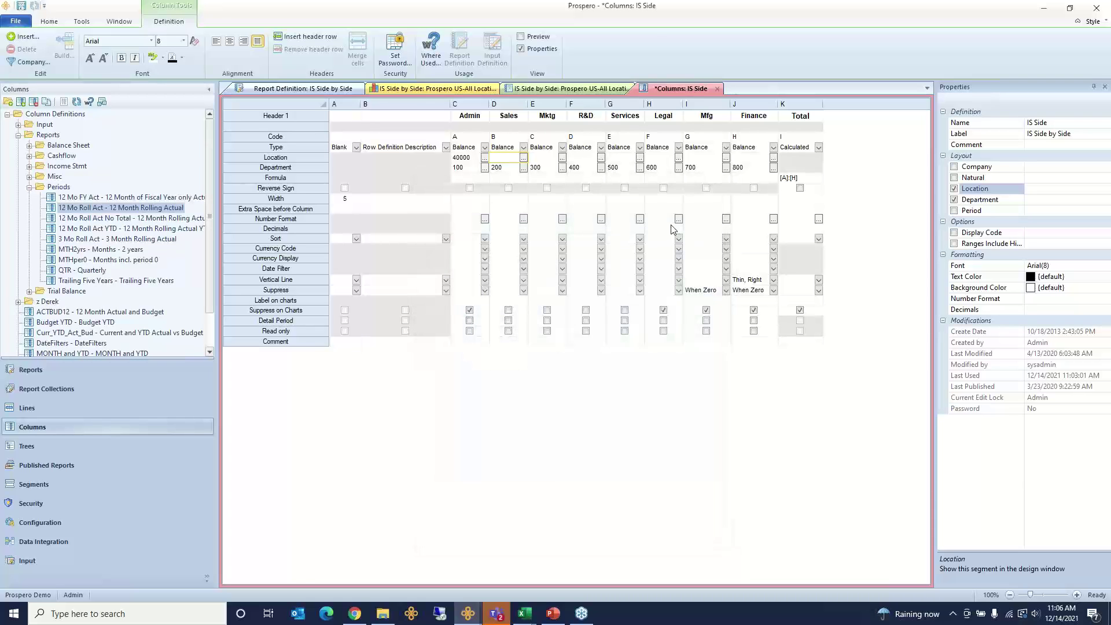
Show the Company segment in the column layout, and close the IS Side column definition without saving its changes
{"action": "left_click", "coordinate": [953, 168]}
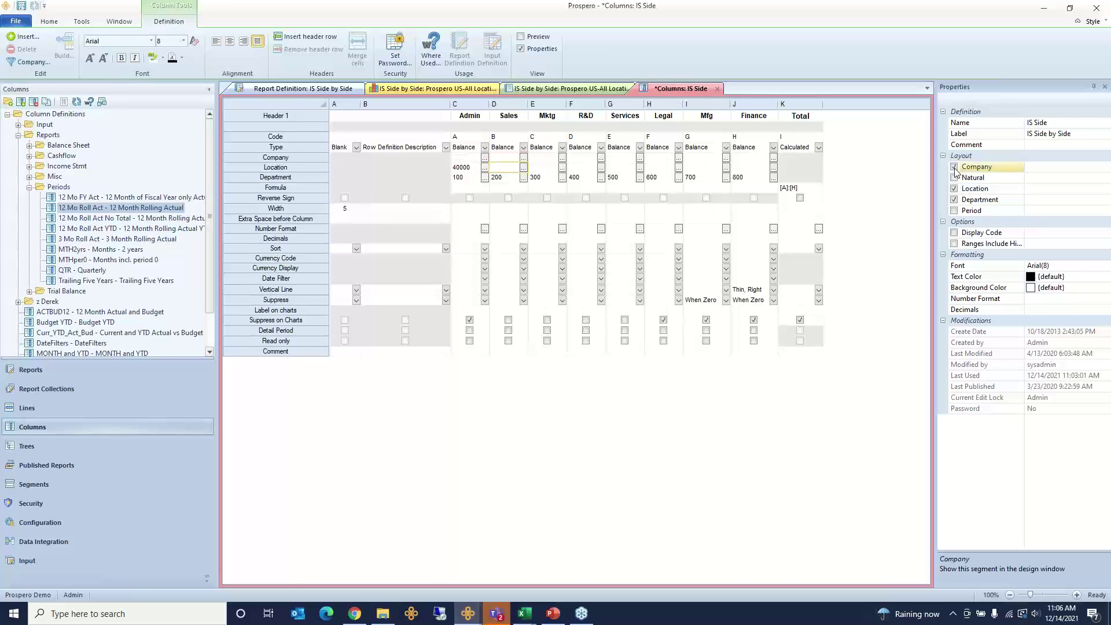
{"action": "left_click", "coordinate": [952, 174]}
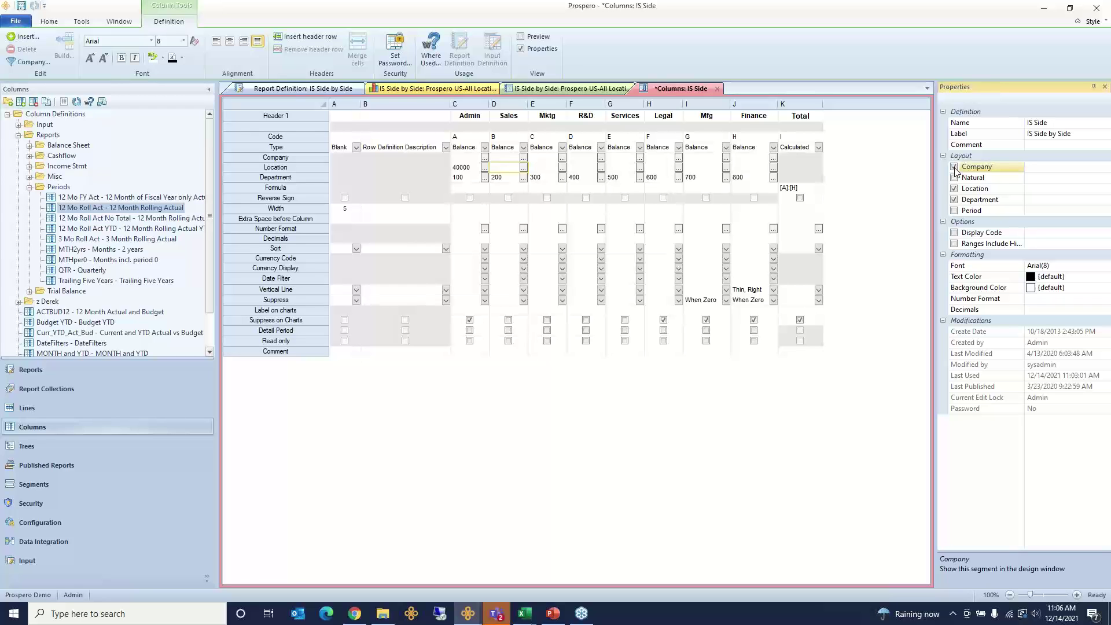
{"action": "left_click", "coordinate": [719, 88]}
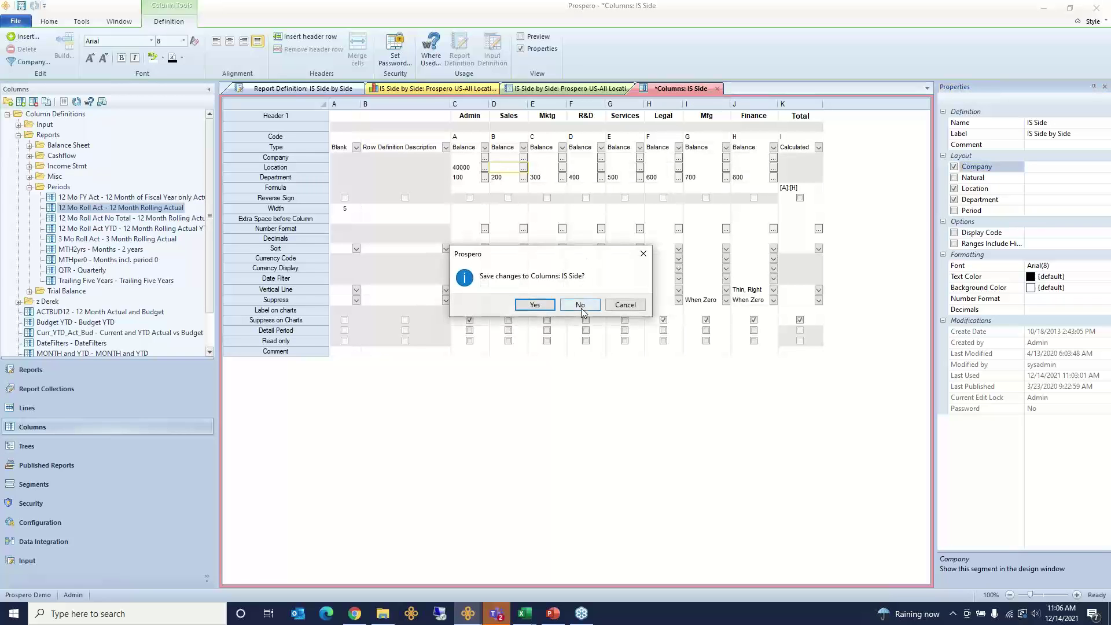
{"action": "left_click", "coordinate": [580, 303]}
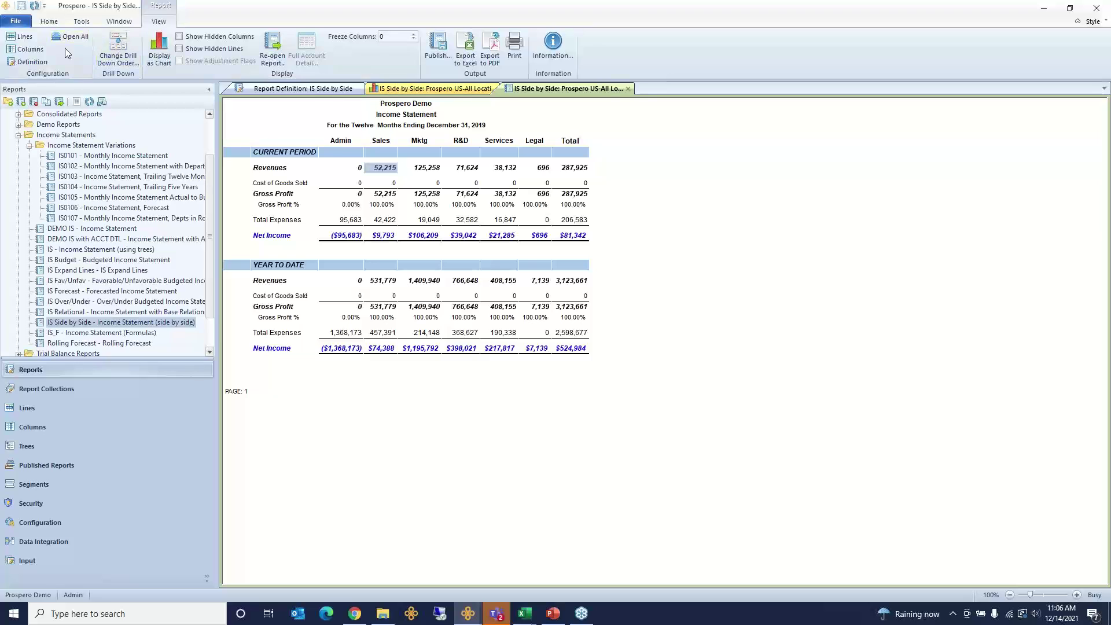
Close all the remaining open report windows at once
{"action": "left_click", "coordinate": [53, 23]}
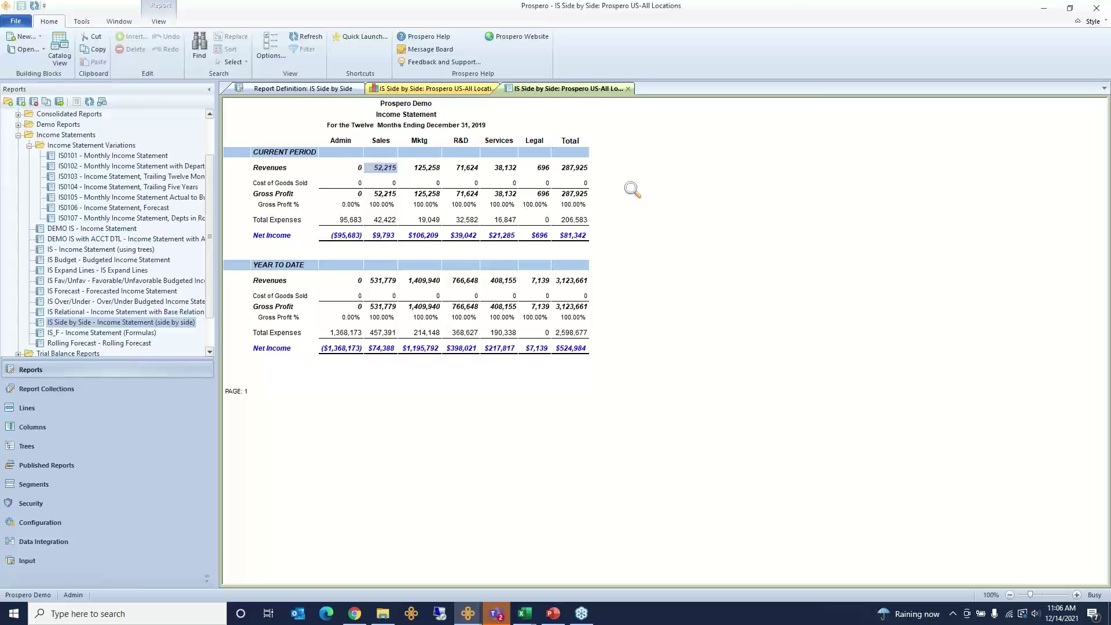
{"action": "left_click", "coordinate": [109, 26]}
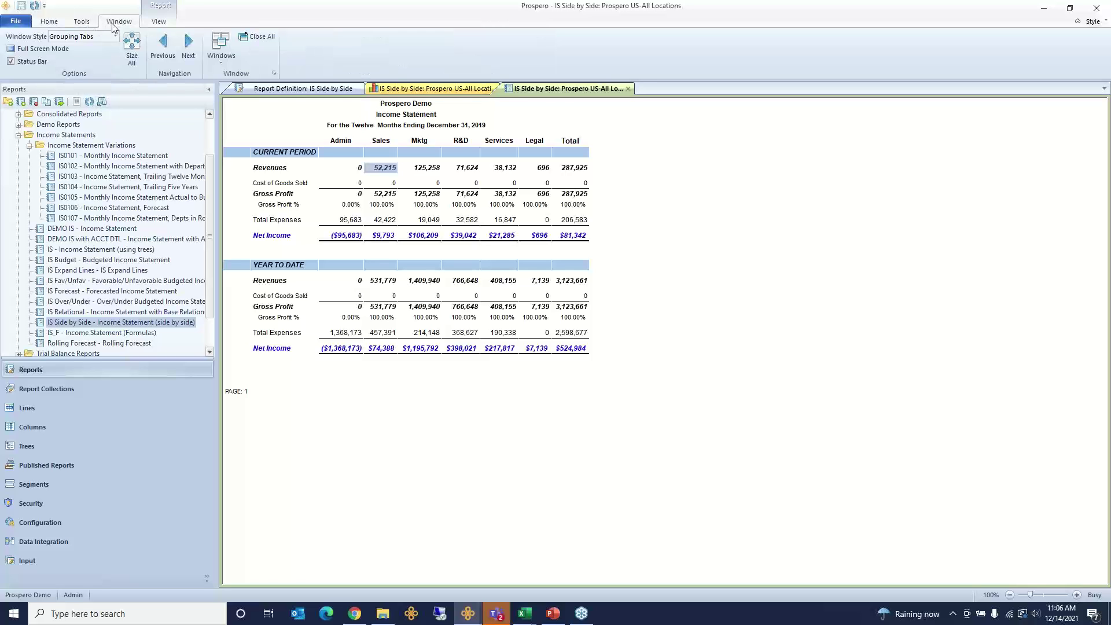
{"action": "left_click", "coordinate": [272, 36]}
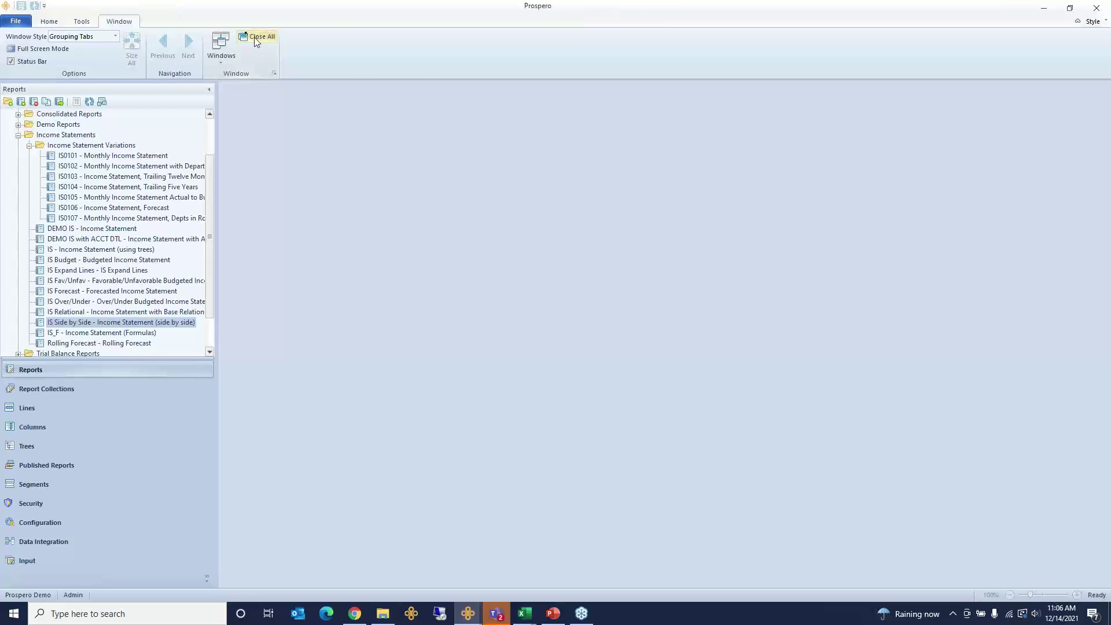
Add the Close All command to the Quick Access Toolbar and collapse the Income Statements report folder
{"action": "right_click", "coordinate": [254, 37]}
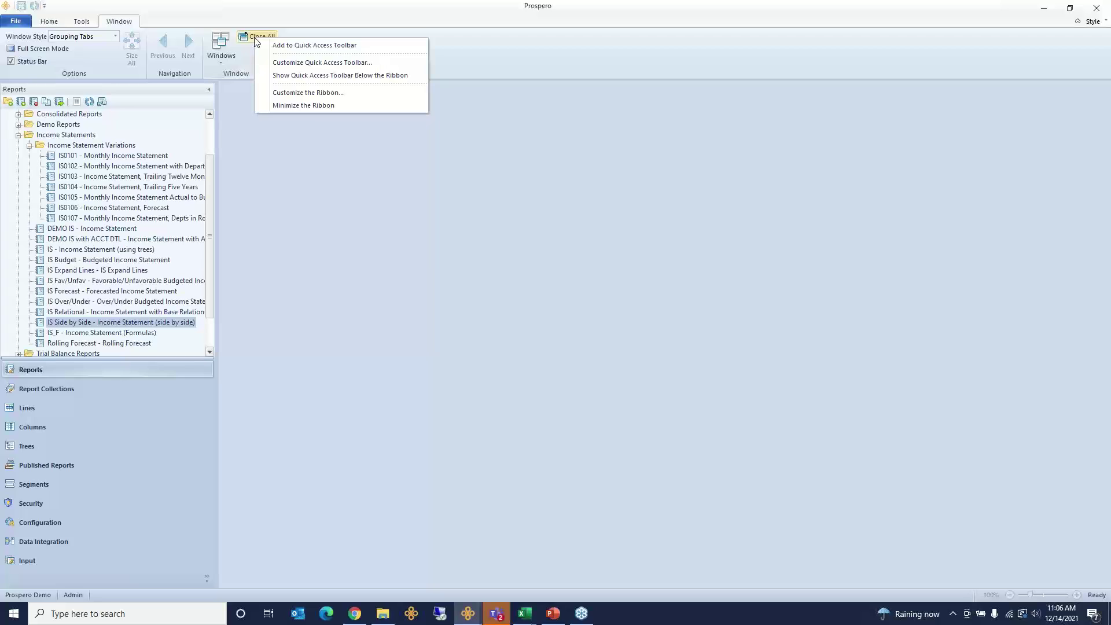
{"action": "left_click", "coordinate": [327, 49]}
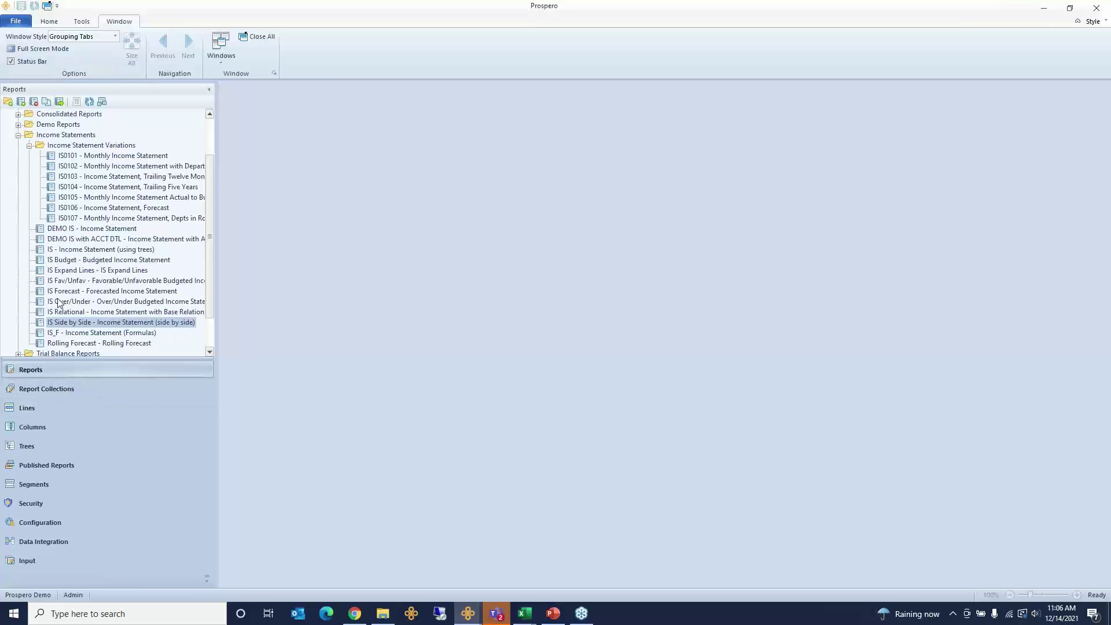
{"action": "left_click", "coordinate": [18, 135]}
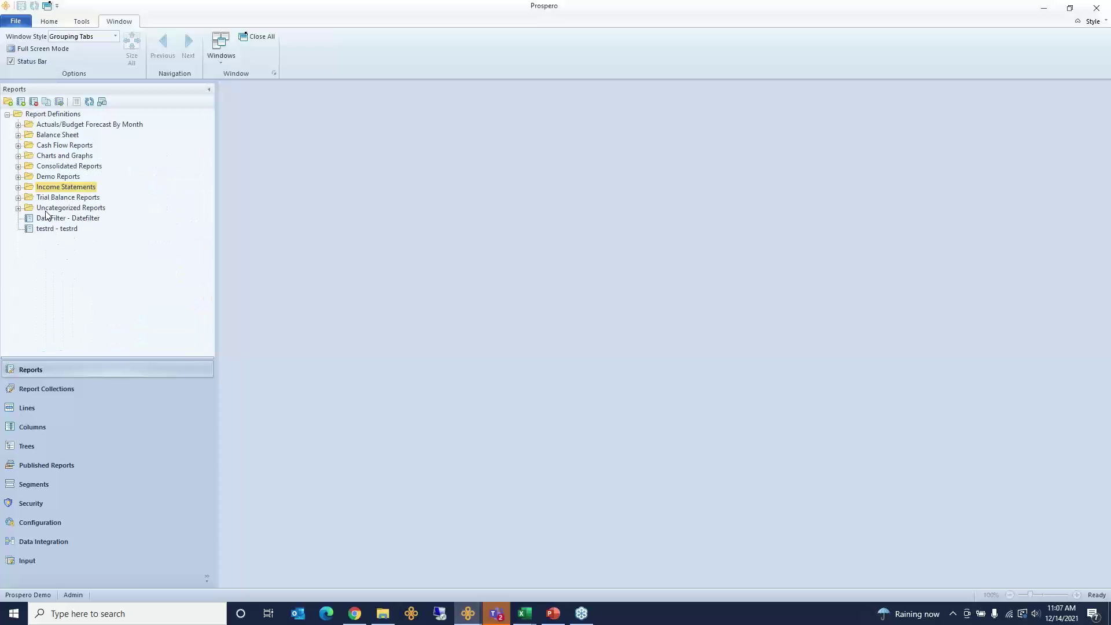
Open the IS Relational report definition from the Income Statements folder and run the report with its existing options
{"action": "left_click", "coordinate": [18, 177]}
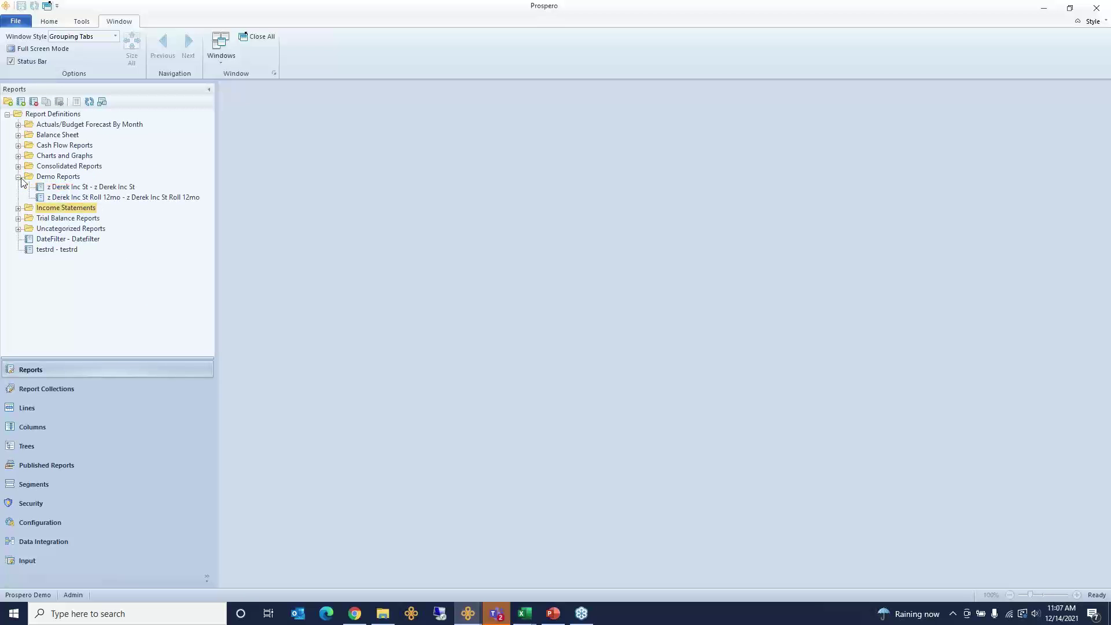
{"action": "left_click", "coordinate": [18, 208]}
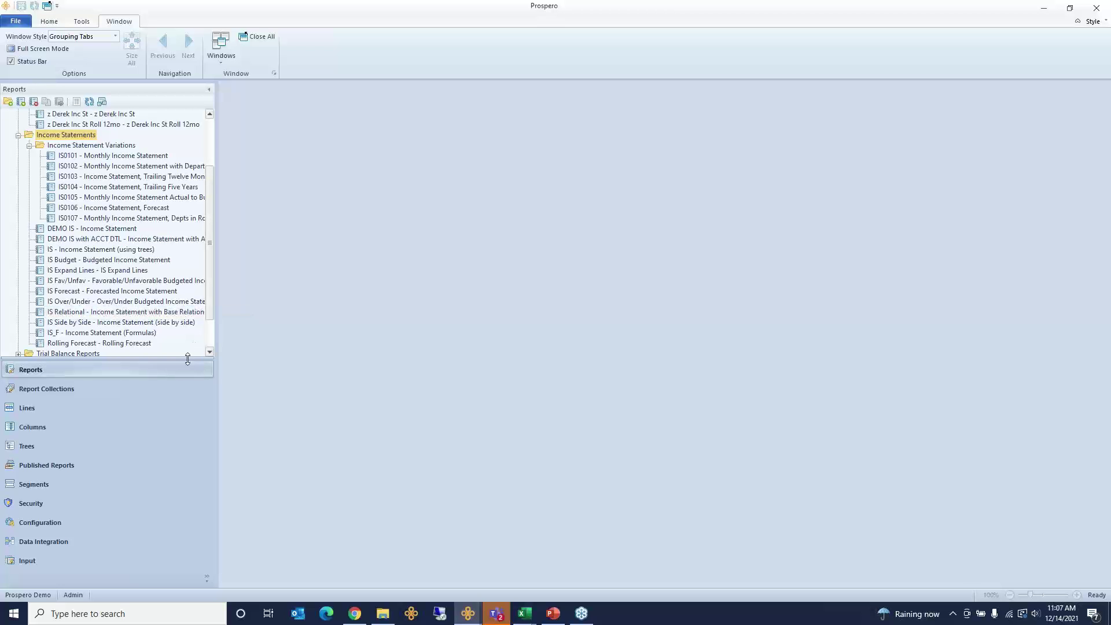
{"action": "left_click", "coordinate": [106, 312]}
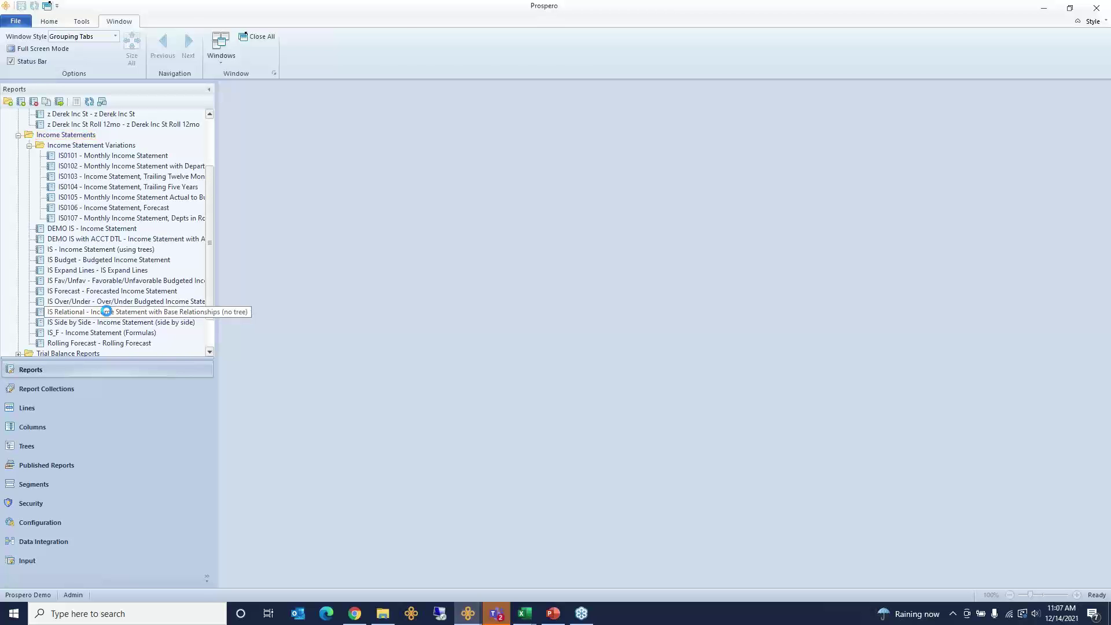
{"action": "double_click", "coordinate": [106, 311]}
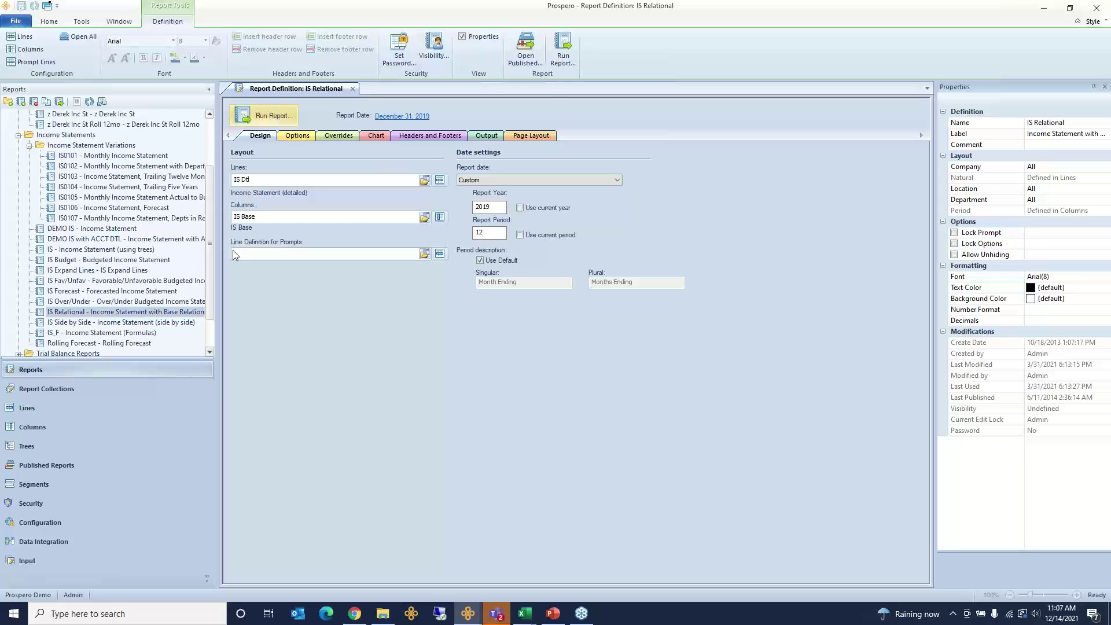
{"action": "left_click", "coordinate": [265, 116]}
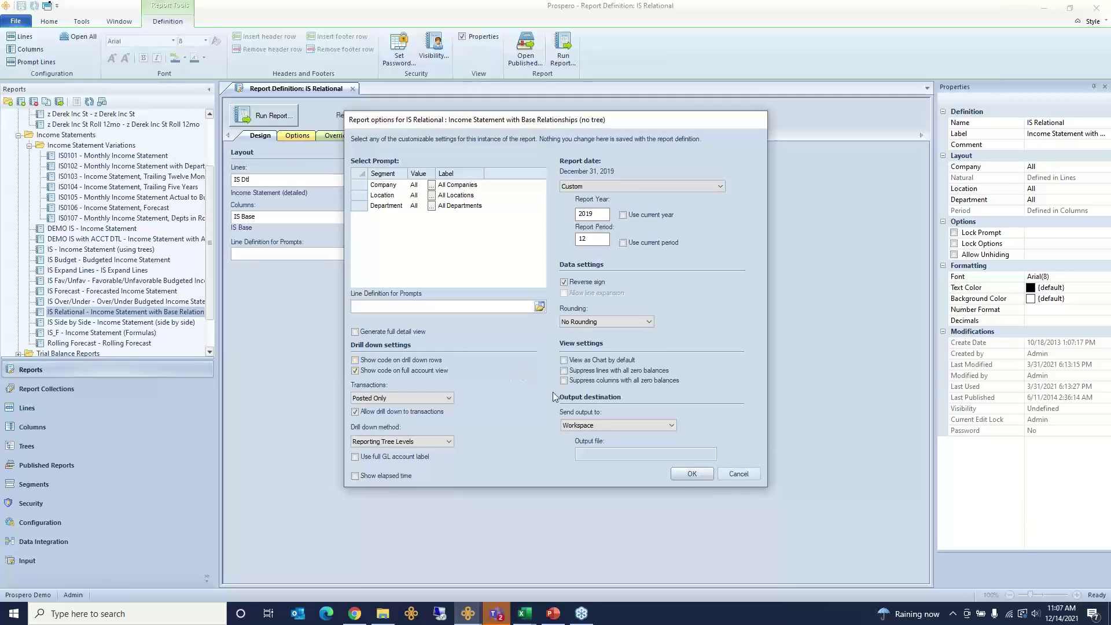
{"action": "left_click", "coordinate": [692, 473]}
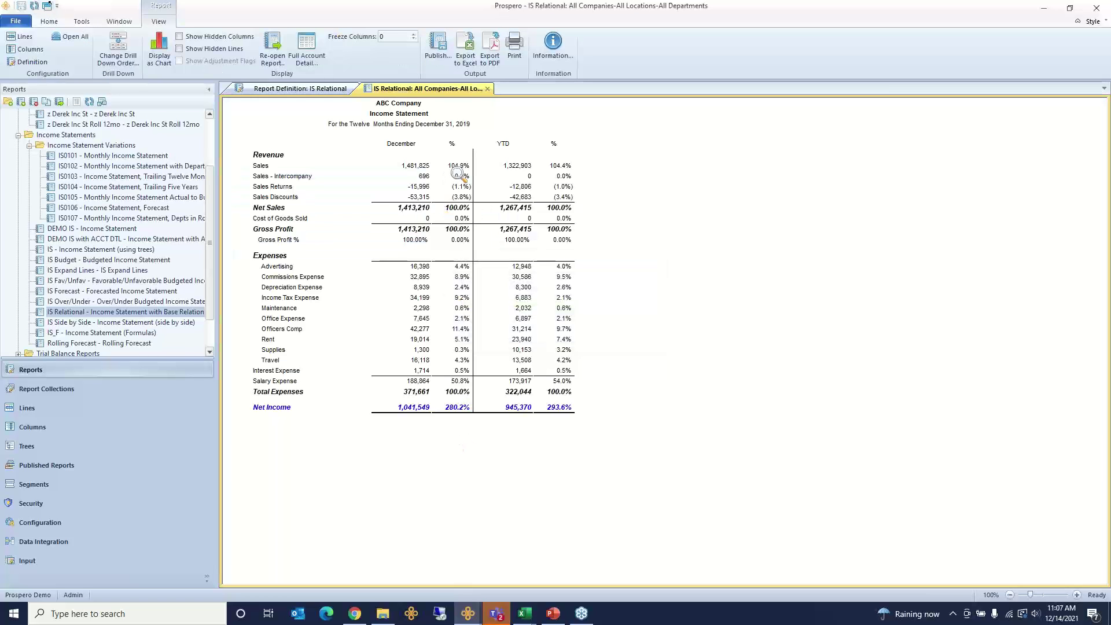
Examine the December amounts and percentages in the Revenue and Expenses sections of the income statement
{"action": "left_click_drag", "start_coordinate": [458, 171], "coordinate": [458, 276]}
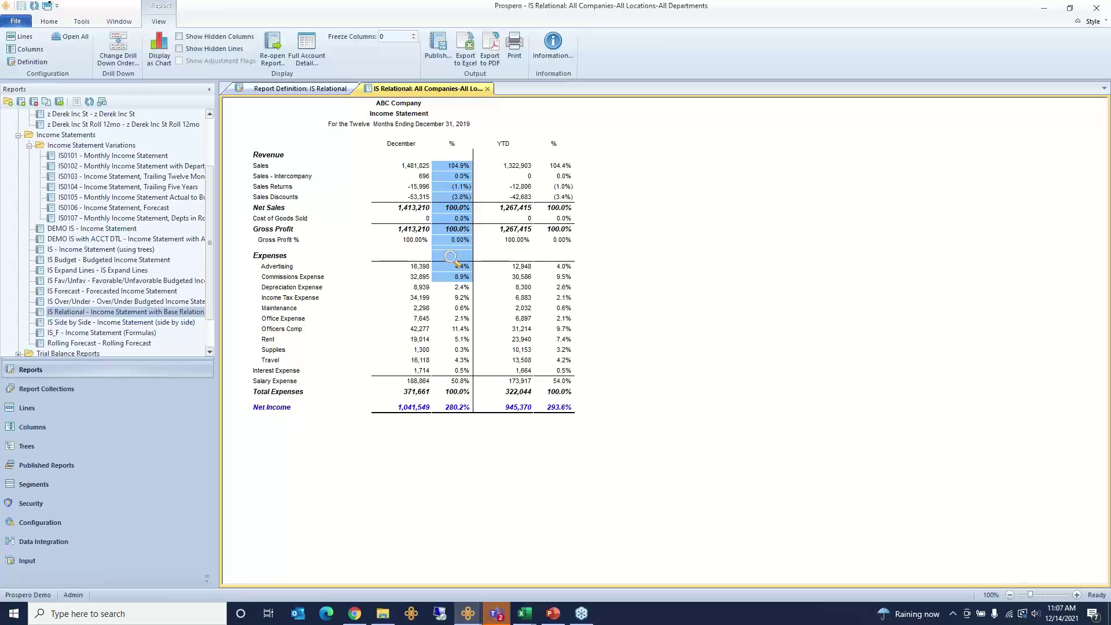
{"action": "left_click", "coordinate": [460, 176]}
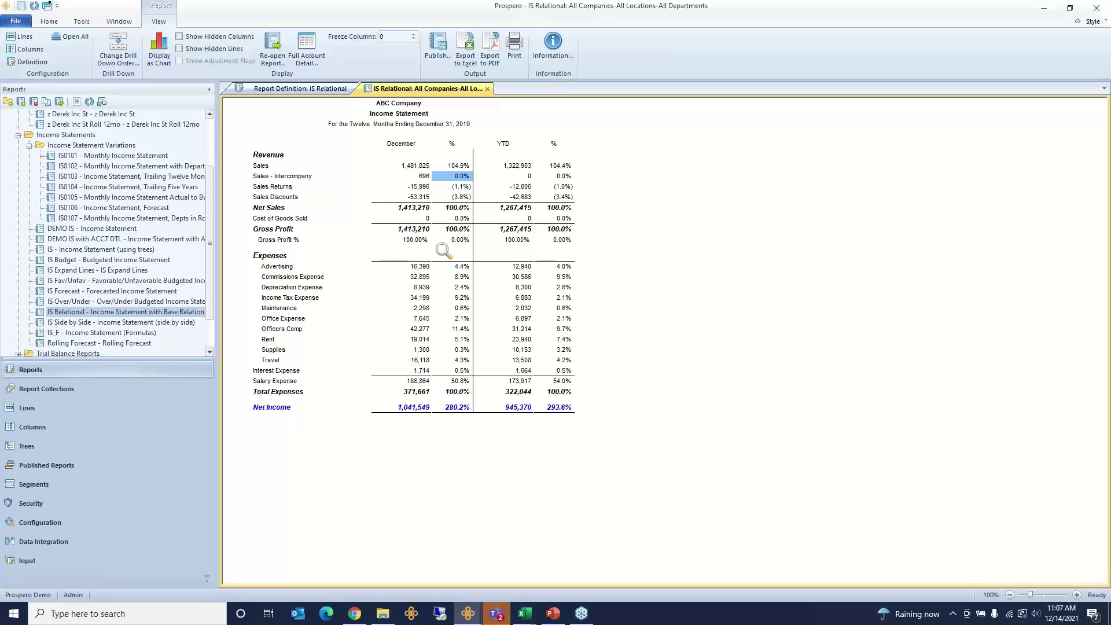
{"action": "left_click_drag", "start_coordinate": [461, 166], "coordinate": [439, 209]}
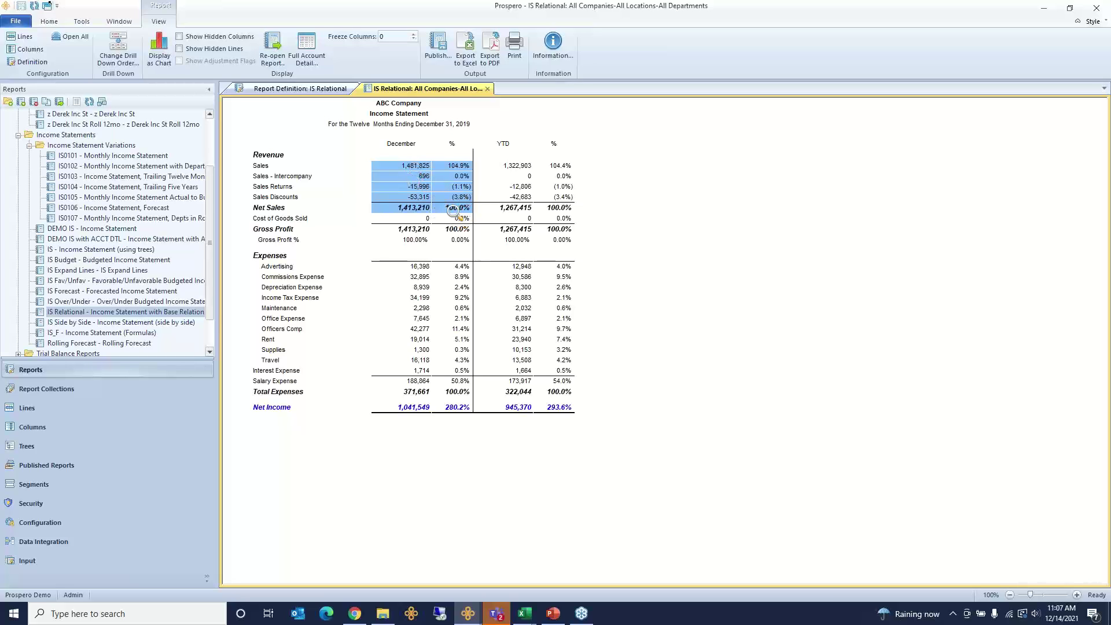
{"action": "left_click", "coordinate": [403, 270]}
{"action": "left_click_drag", "start_coordinate": [404, 270], "coordinate": [443, 395]}
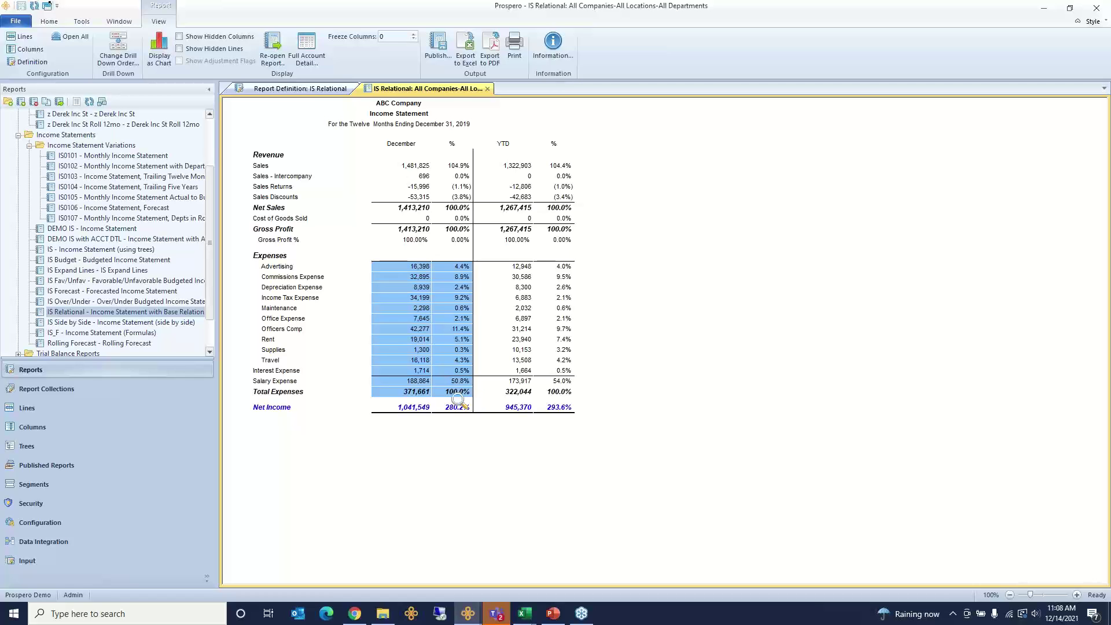
Open the report's IS Base column definition and set the code of column C to MTD and column E to YTD
{"action": "left_click", "coordinate": [42, 51]}
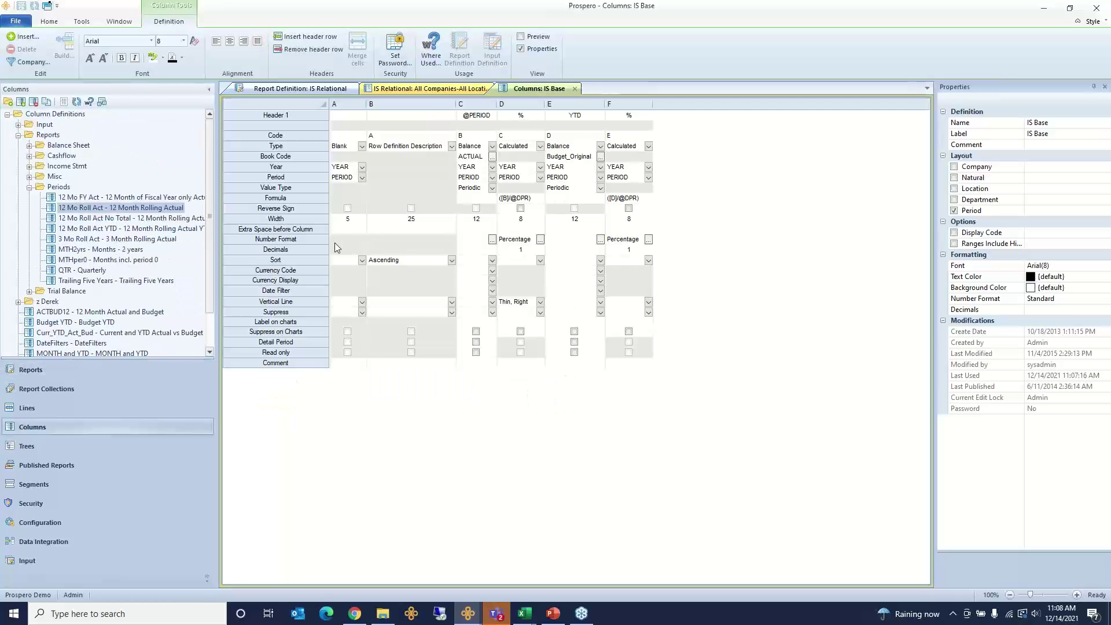
{"action": "left_click", "coordinate": [522, 104]}
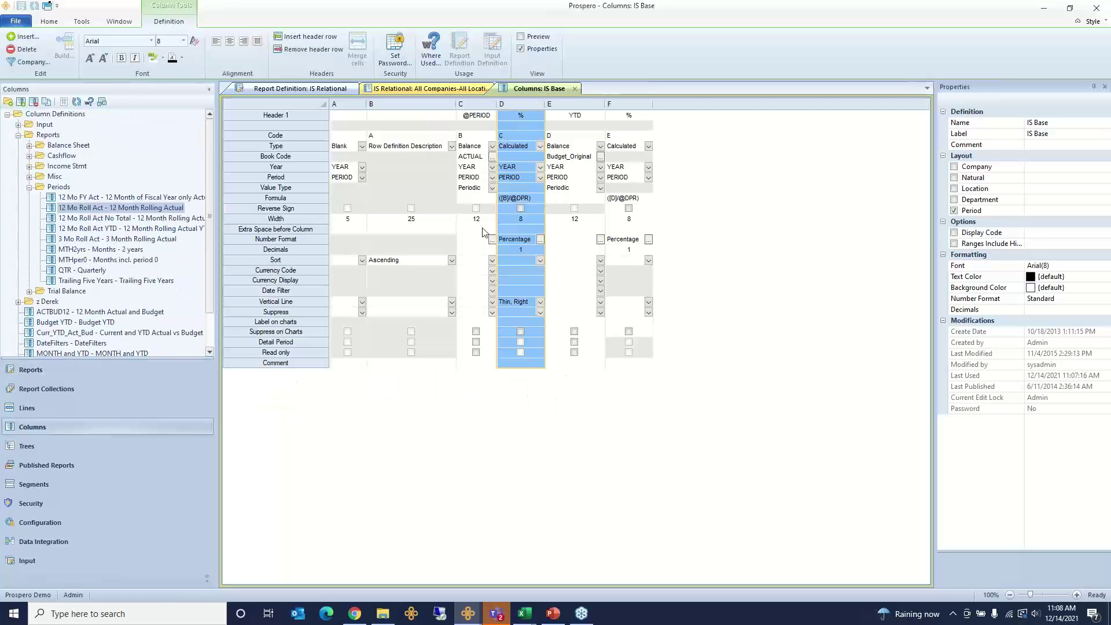
{"action": "left_click", "coordinate": [472, 104]}
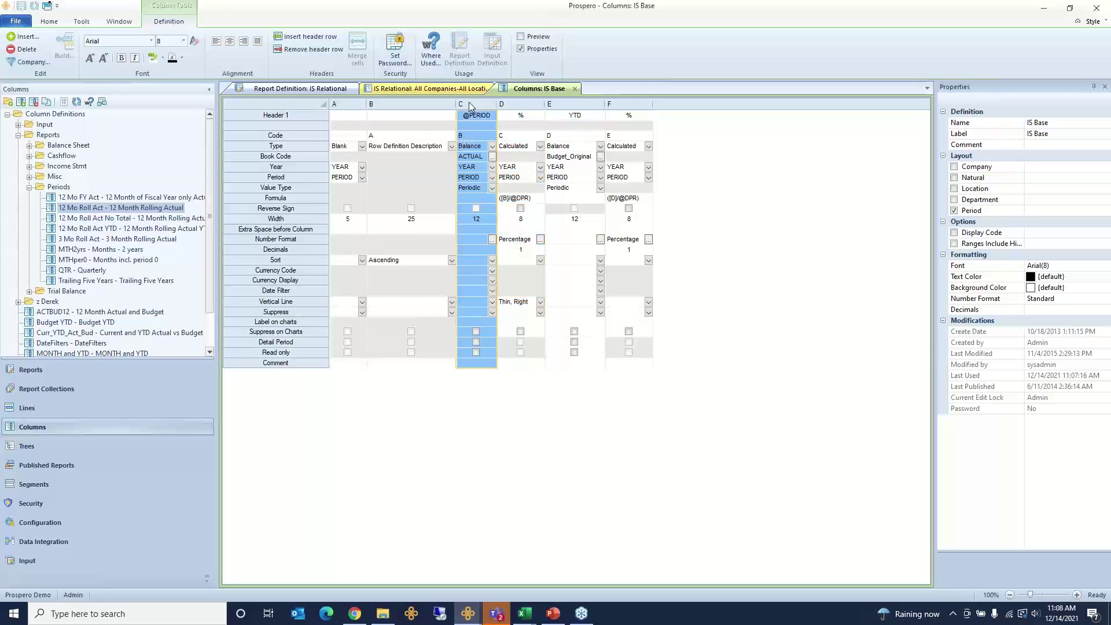
{"action": "left_click", "coordinate": [473, 139]}
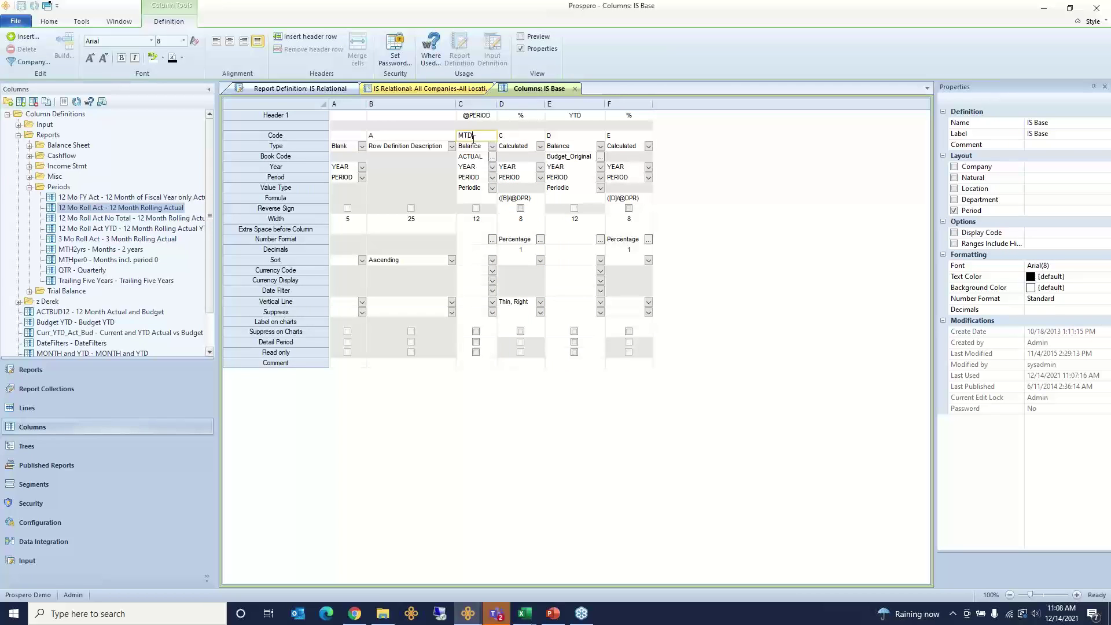
{"action": "left_click", "coordinate": [566, 135]}
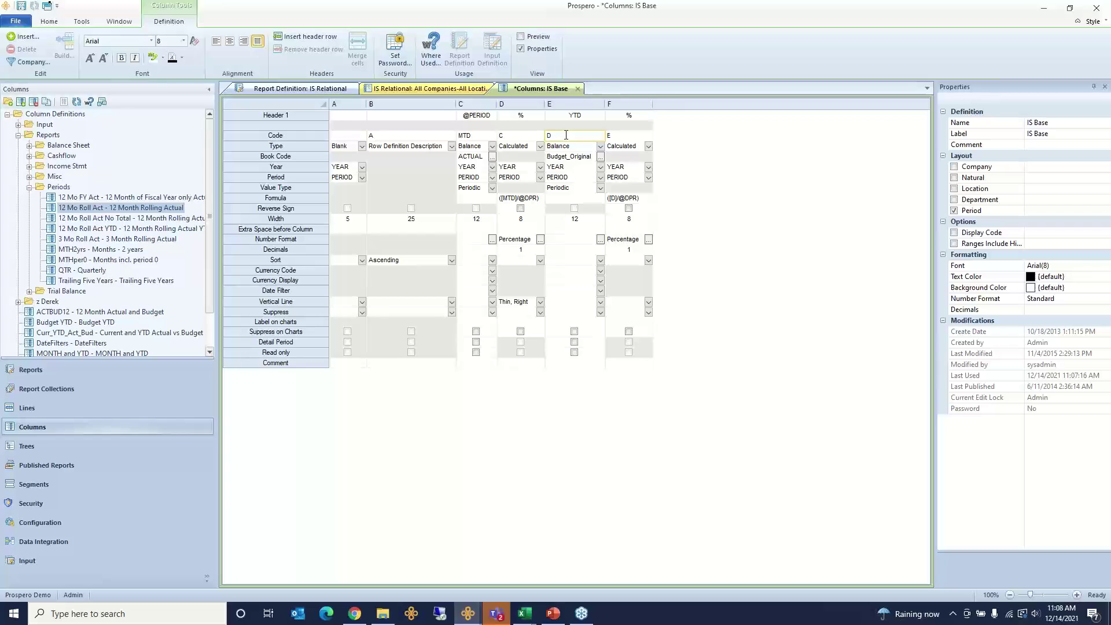
{"action": "left_click", "coordinate": [309, 134]}
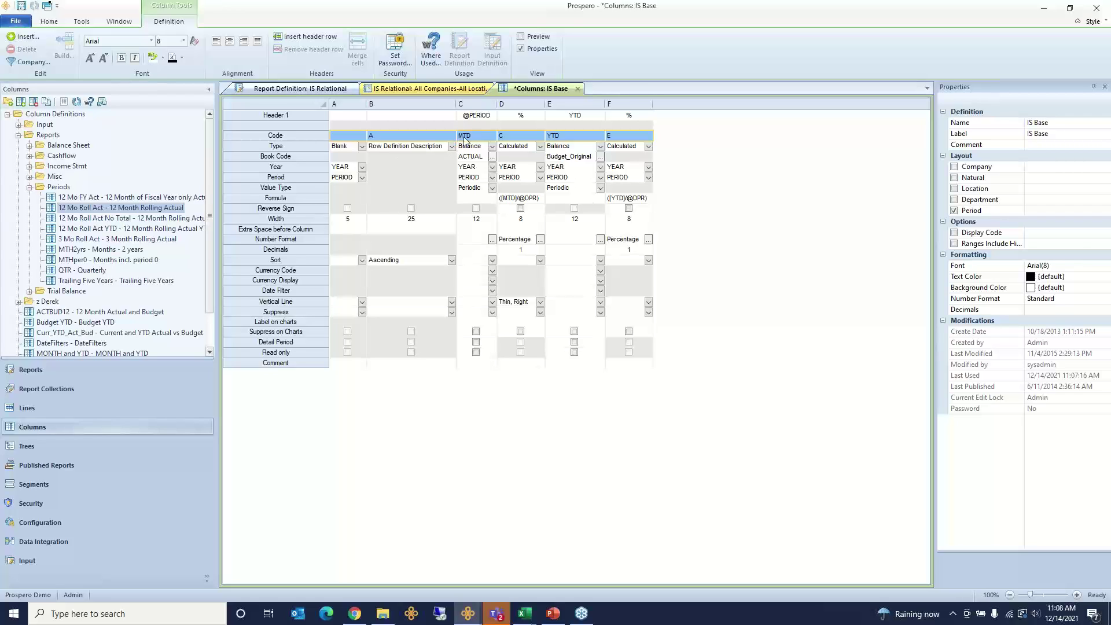
{"action": "left_click", "coordinate": [519, 198]}
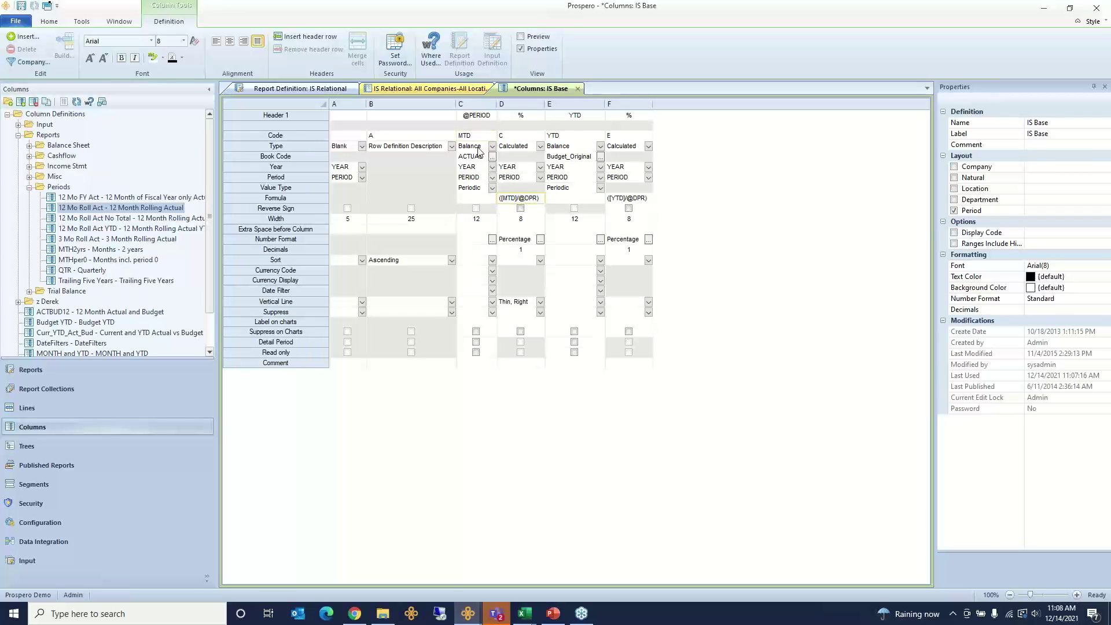
{"action": "left_click_drag", "start_coordinate": [476, 146], "coordinate": [474, 231]}
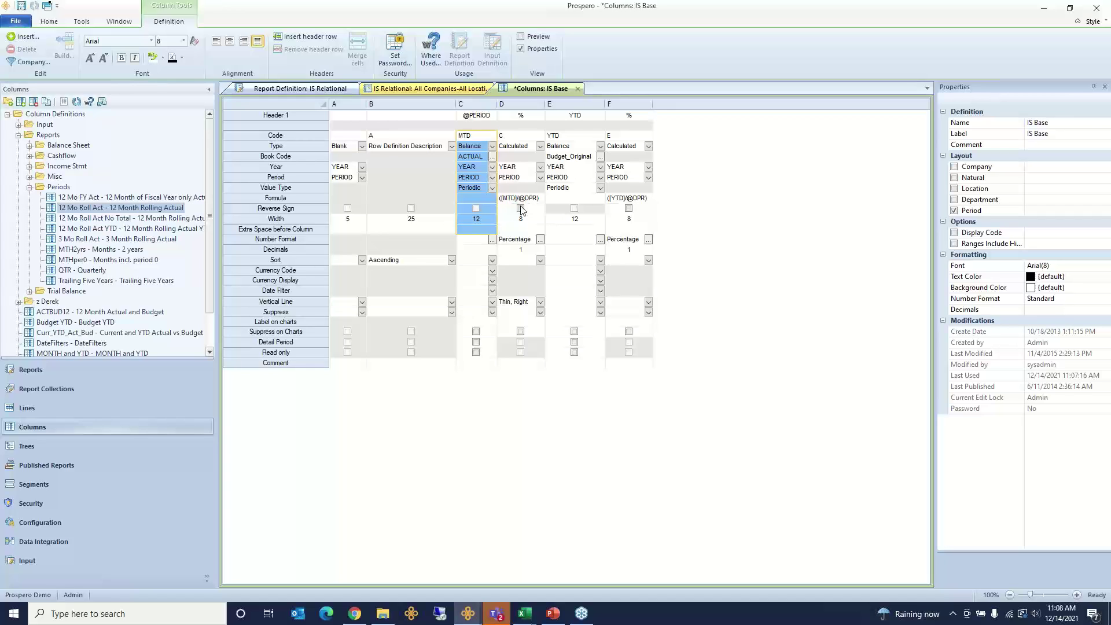
{"action": "left_click", "coordinate": [535, 200]}
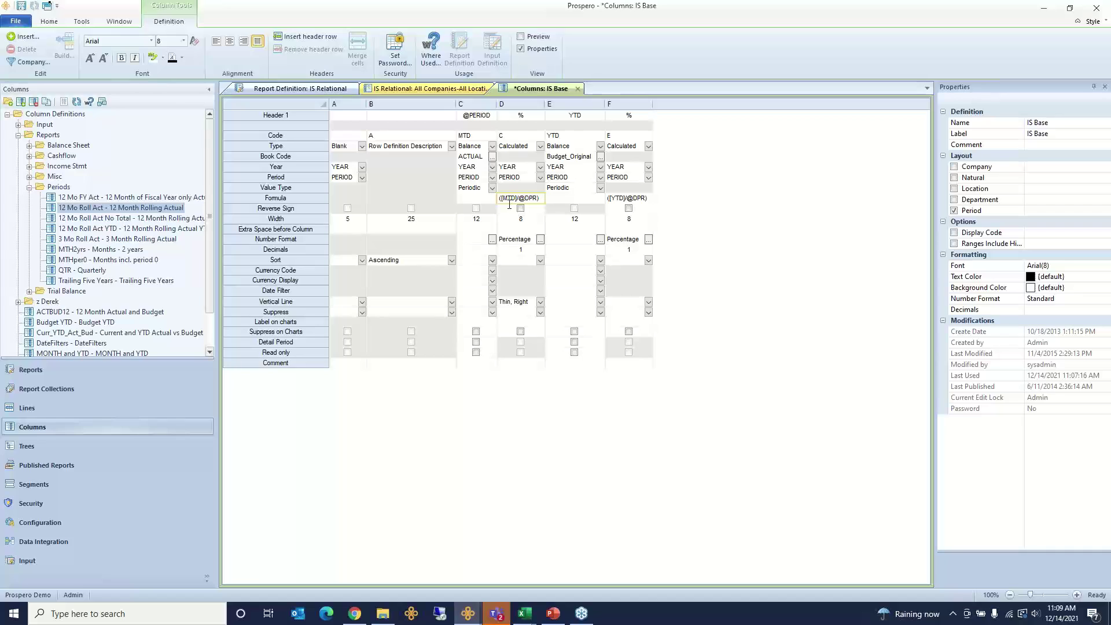
Open the context-sensitive online help on column fields in the browser and highlight the page's web address
{"action": "left_click", "coordinate": [472, 137]}
{"action": "key", "text": "F1"}
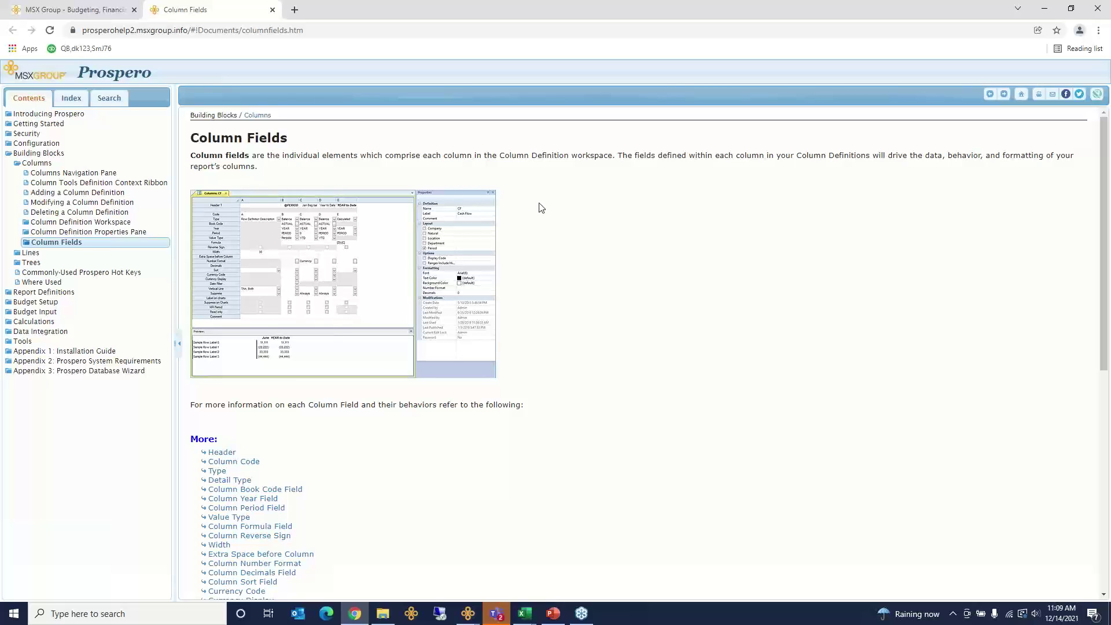
{"action": "left_click", "coordinate": [326, 29]}
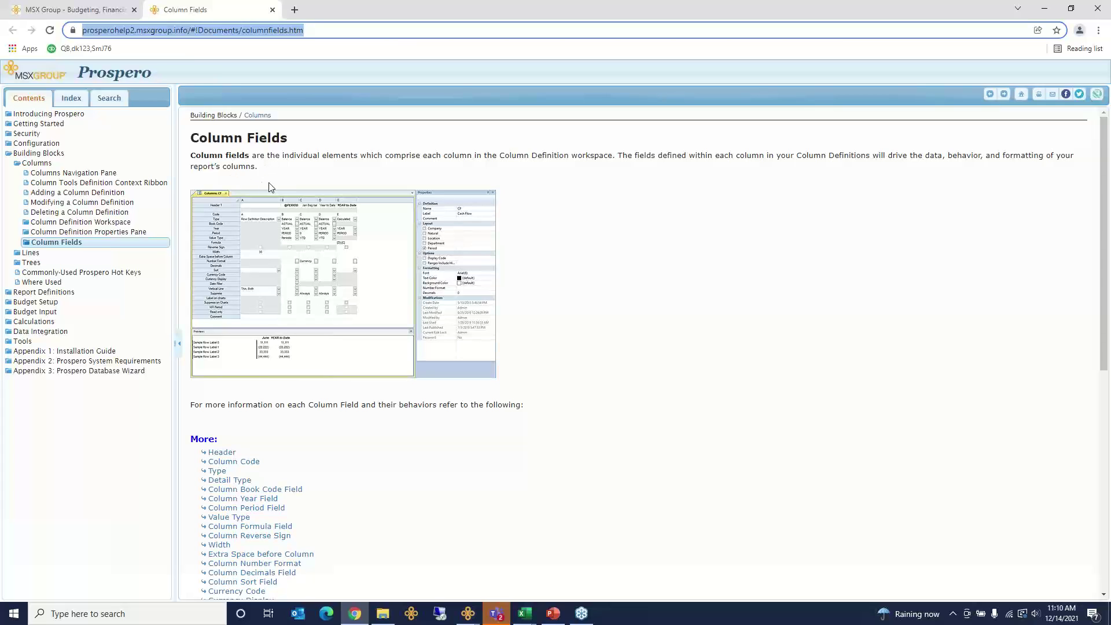
{"action": "left_click", "coordinate": [101, 100]}
{"action": "left_click", "coordinate": [79, 114]}
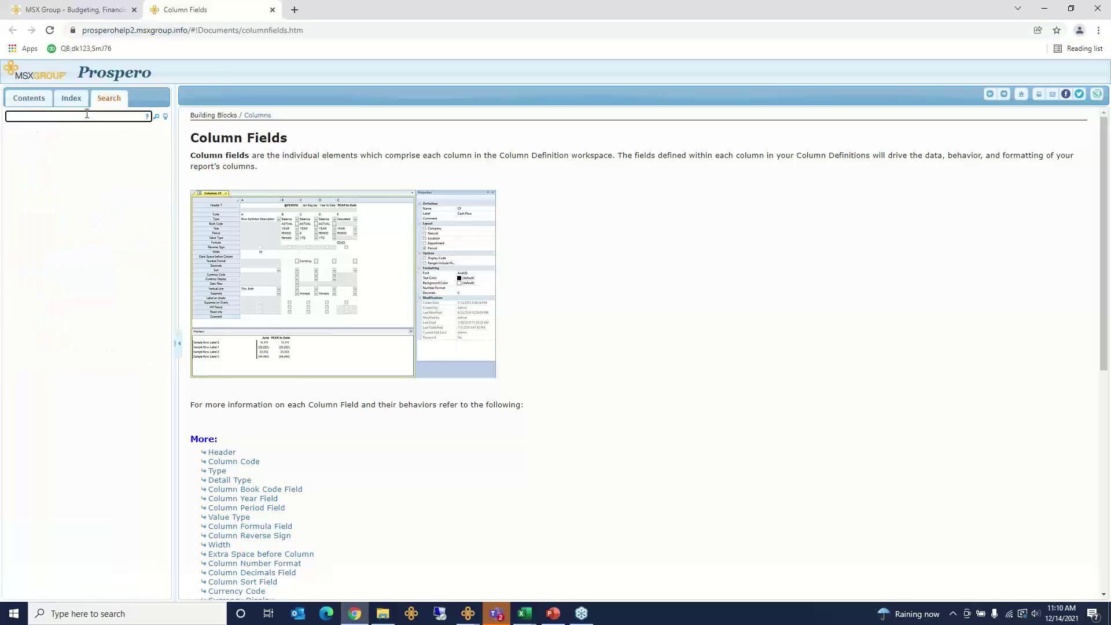
{"action": "type", "text": "@DPR"}
{"action": "key", "text": "Return"}
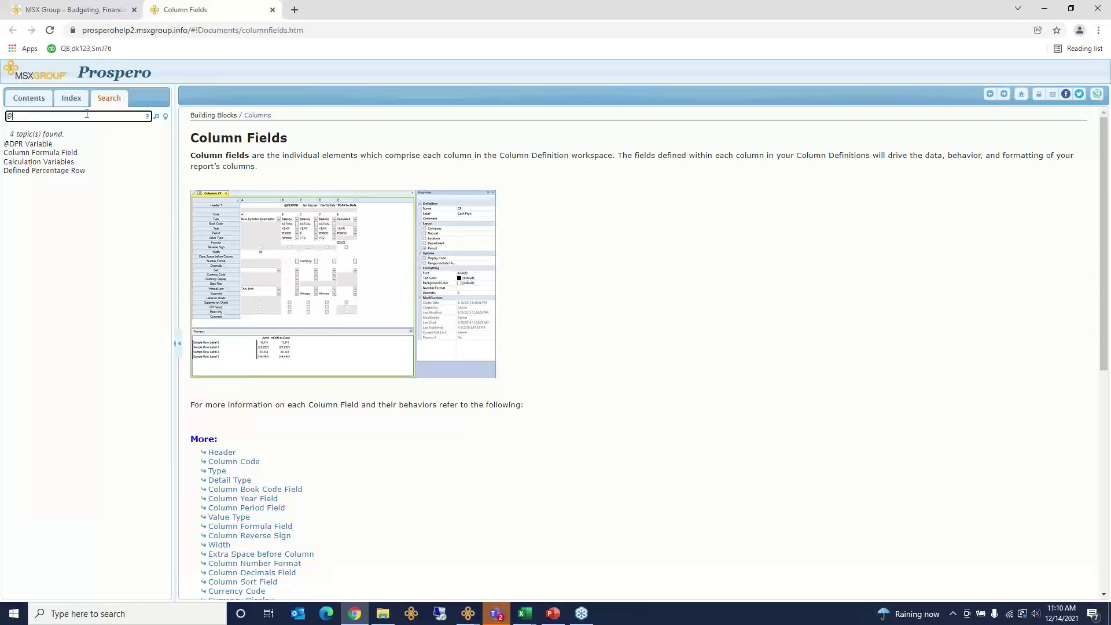
{"action": "type", "text": "@PERIOD"}
{"action": "key", "text": "Return"}
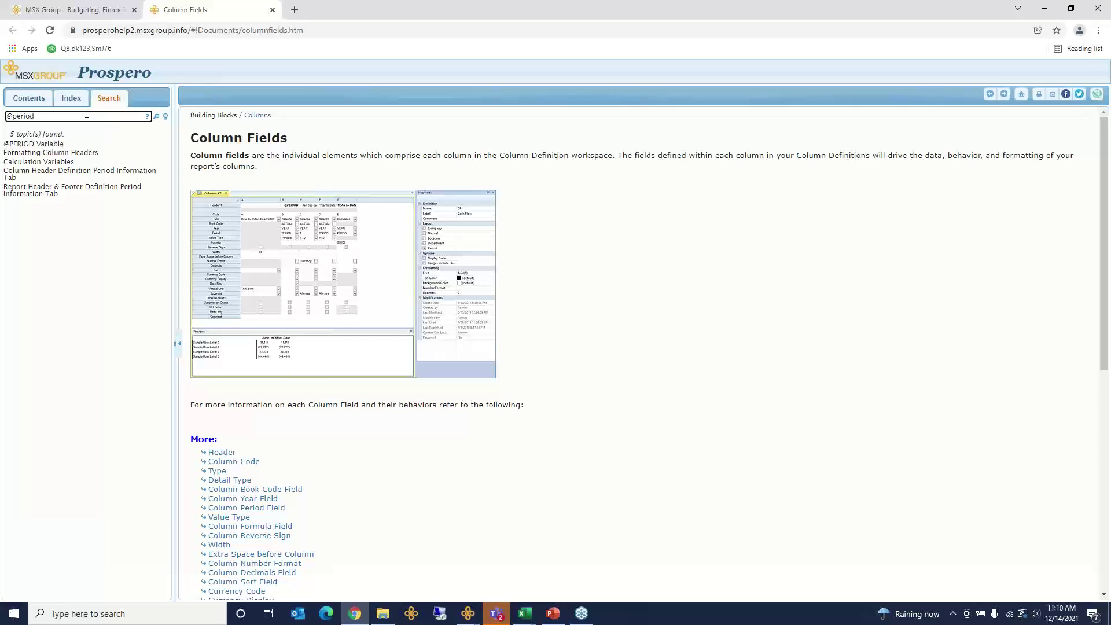
{"action": "left_click", "coordinate": [58, 145]}
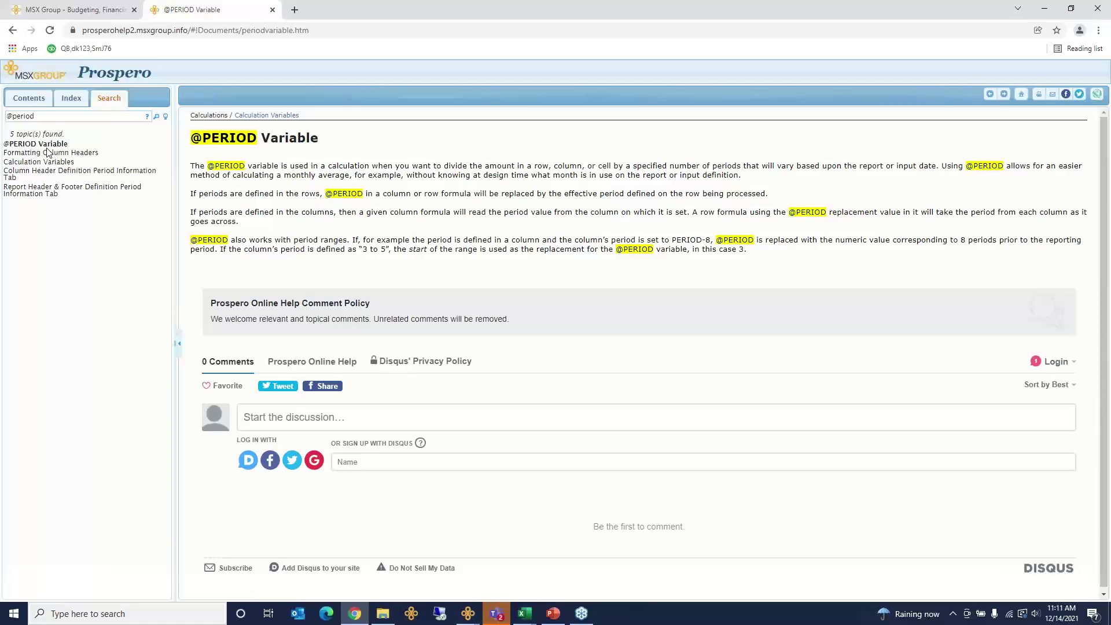
Switch back to Prospero, highlight calculated column D in the column definition, and return to the IS Relational report output
{"action": "key", "text": "alt+Tab"}
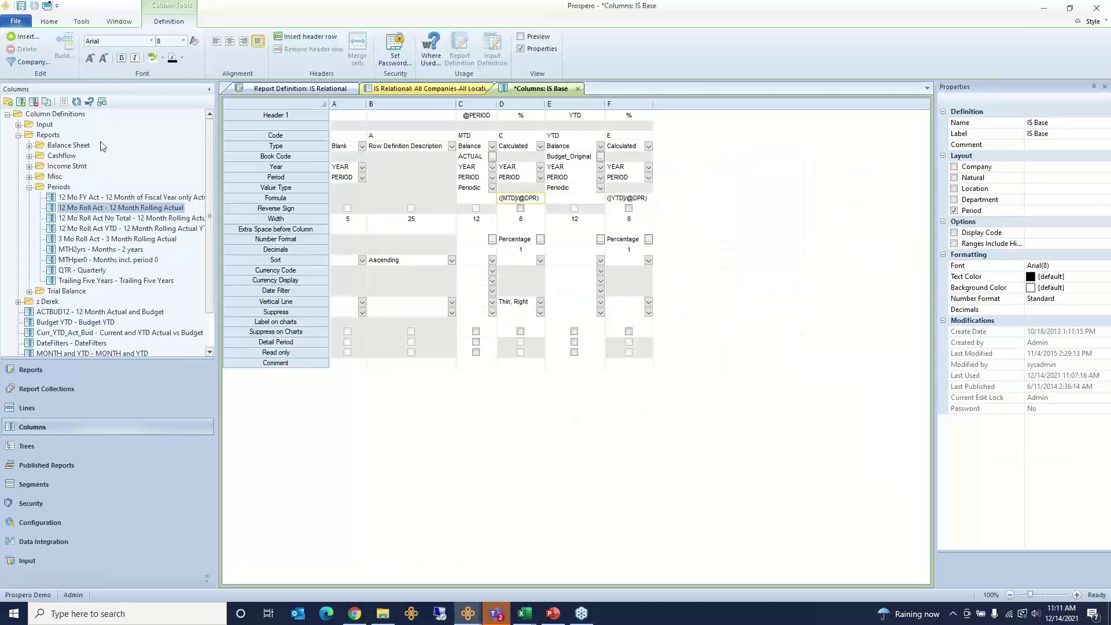
{"action": "left_click", "coordinate": [515, 104]}
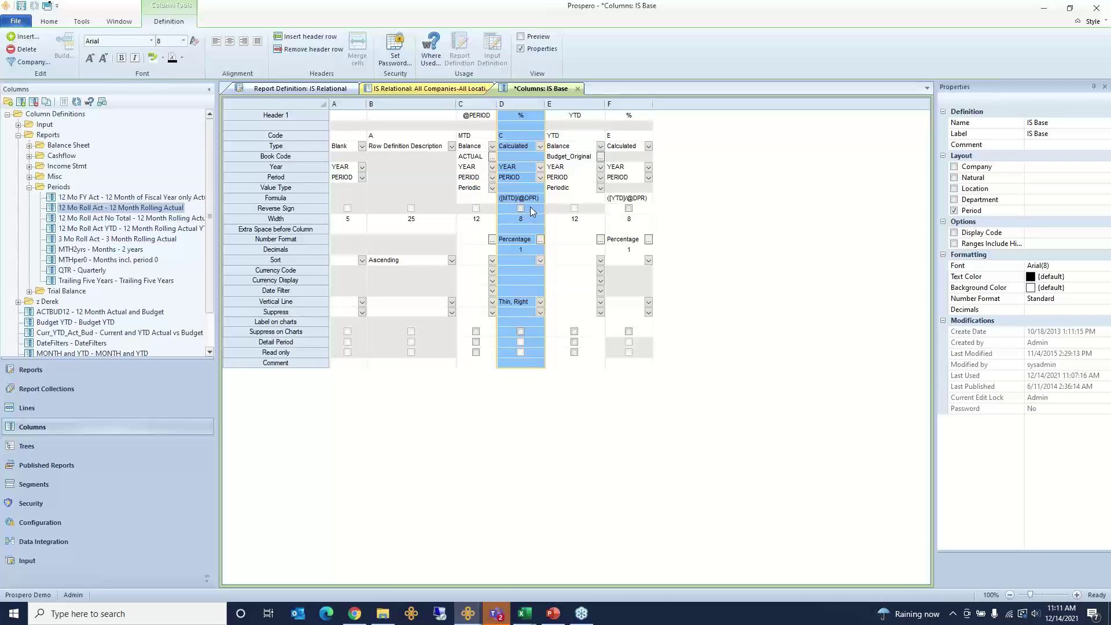
{"action": "left_click", "coordinate": [425, 88]}
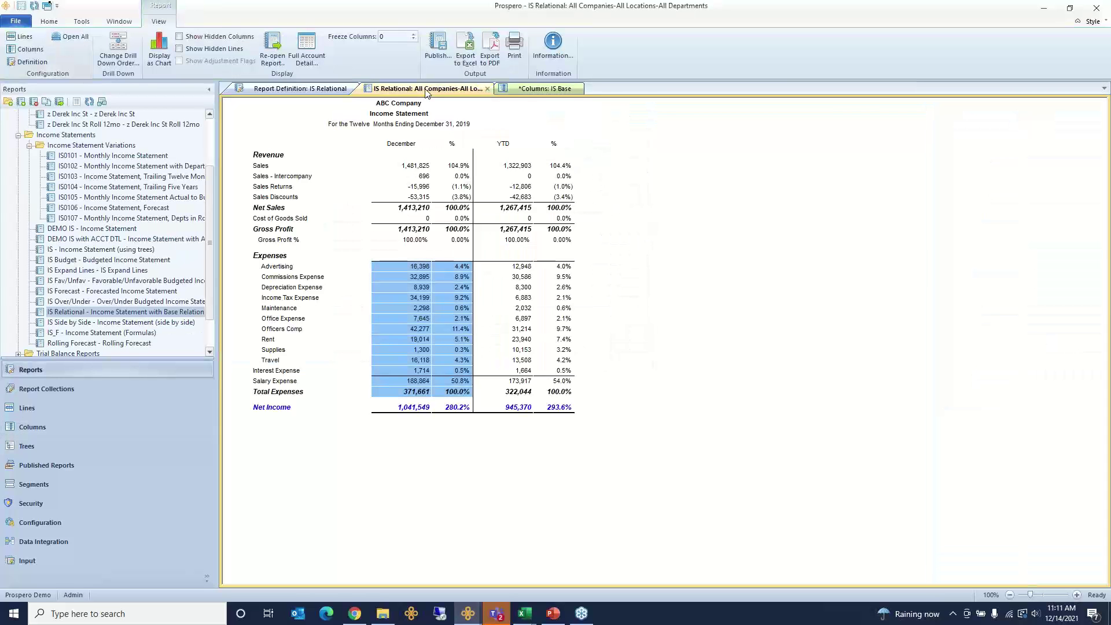
Open the report's IS Dtl line definition and examine the defined percentage row for the Revenue section
{"action": "left_click", "coordinate": [22, 37]}
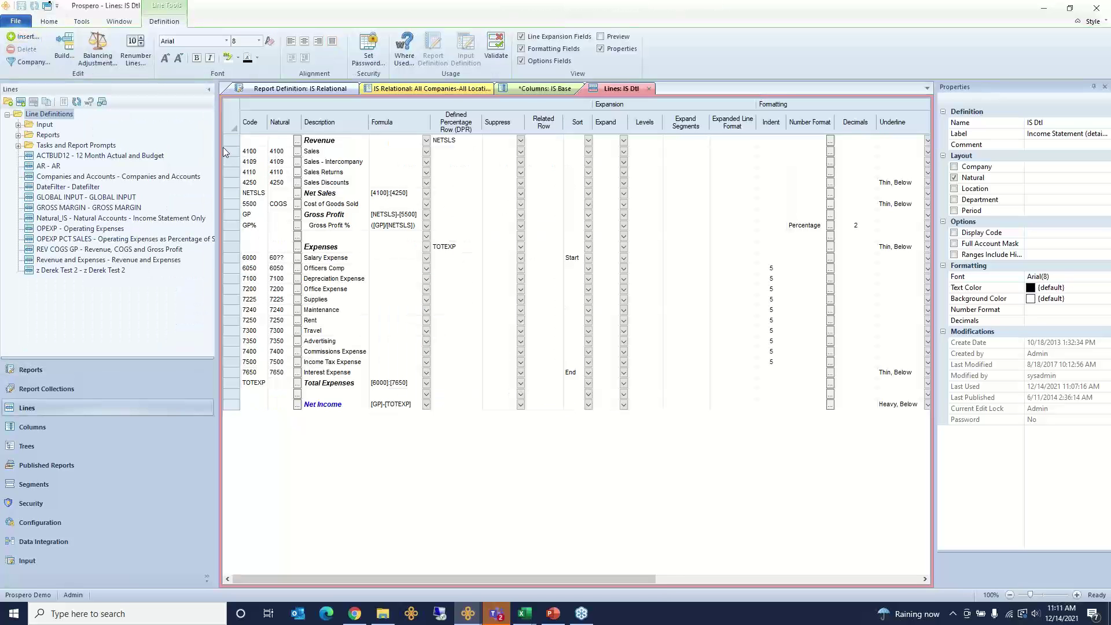
{"action": "left_click", "coordinate": [232, 141]}
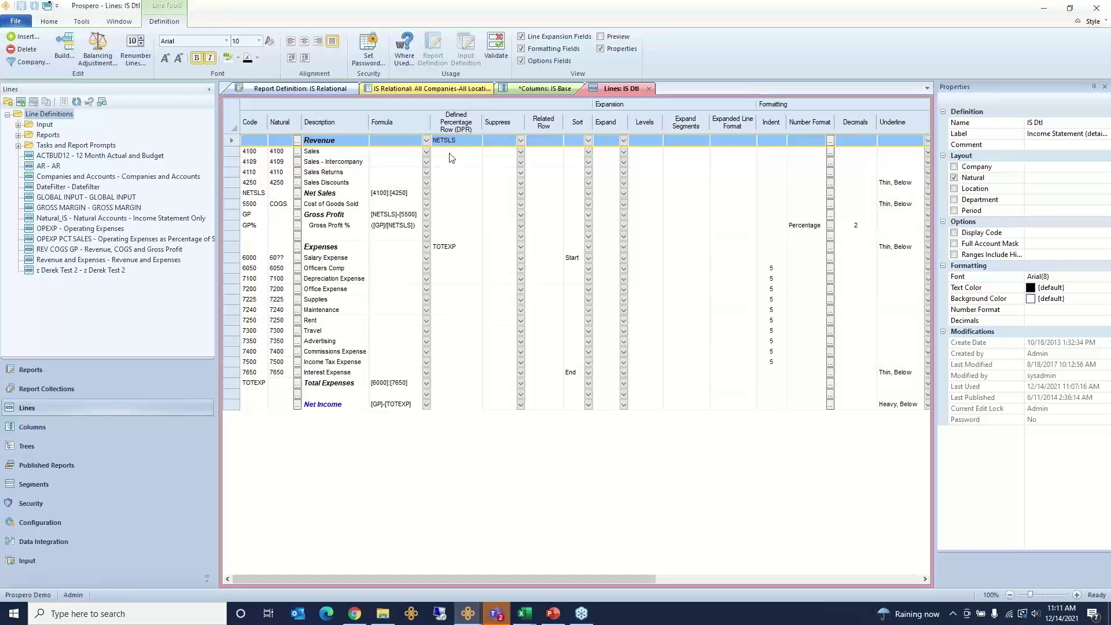
{"action": "left_click_drag", "start_coordinate": [451, 157], "coordinate": [445, 234]}
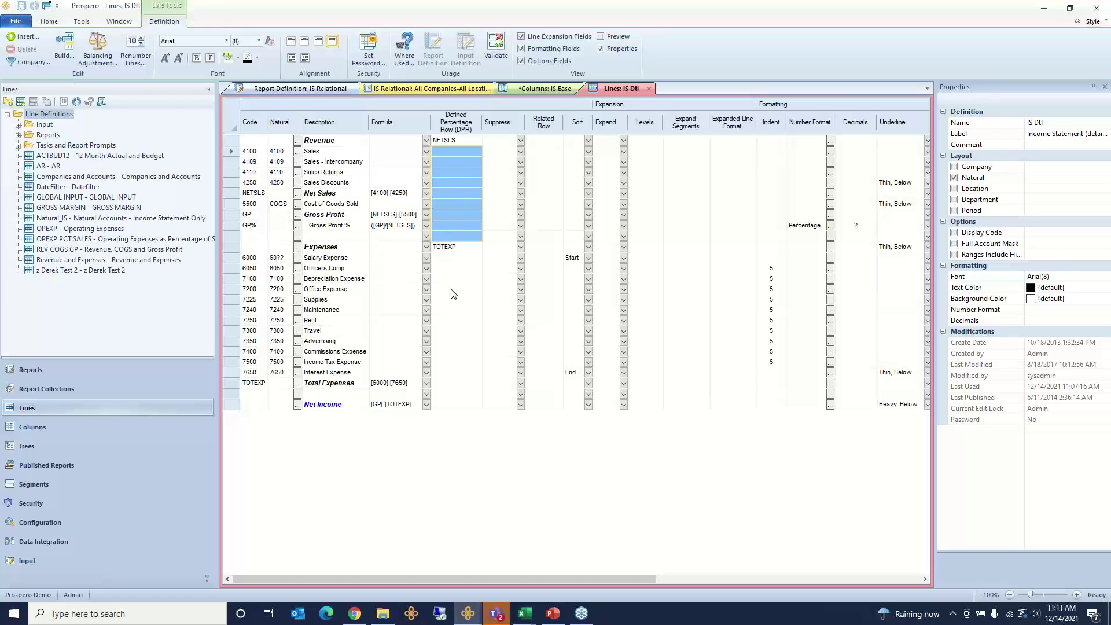
Examine the TOTEXP defined percentage row on the Expenses line and the expense accounts beneath it
{"action": "left_click", "coordinate": [454, 250]}
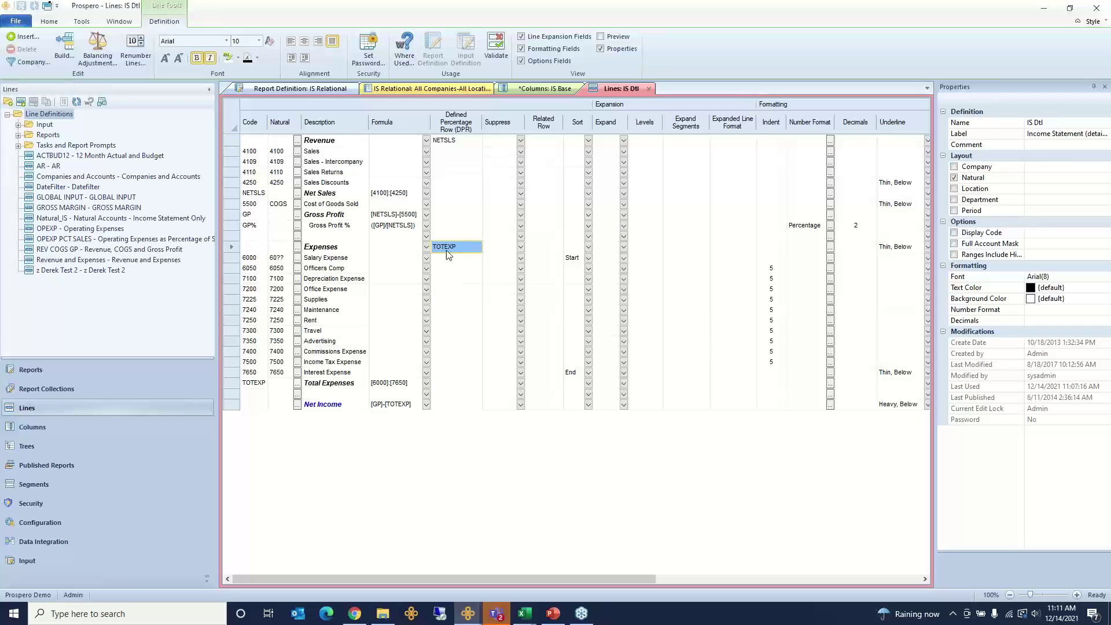
{"action": "left_click", "coordinate": [356, 248], "text": "shift"}
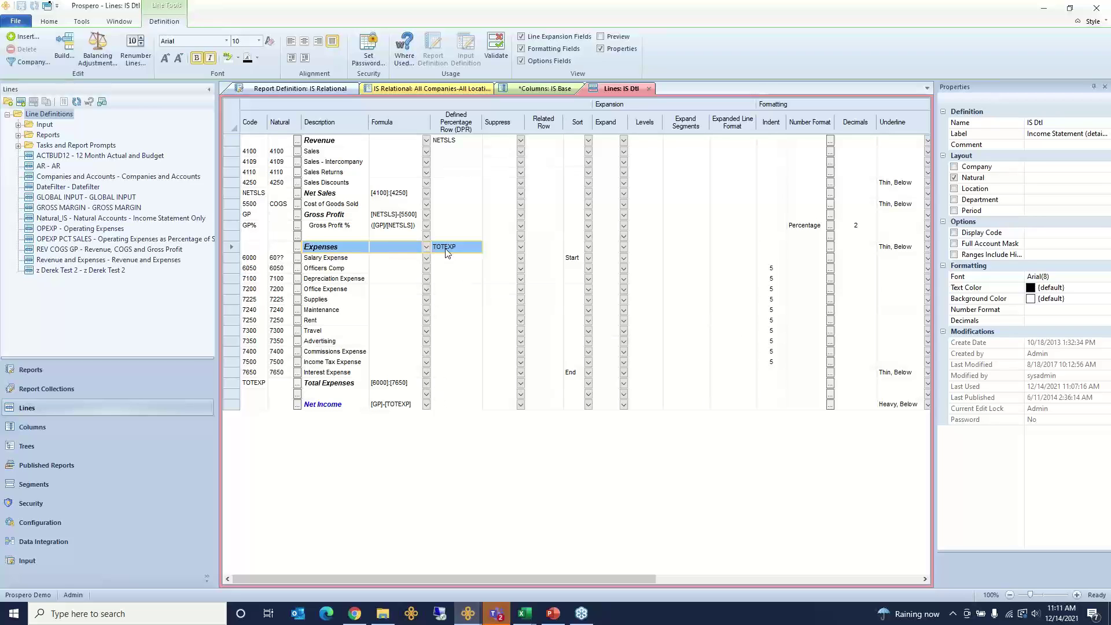
{"action": "left_click_drag", "start_coordinate": [280, 258], "coordinate": [354, 330]}
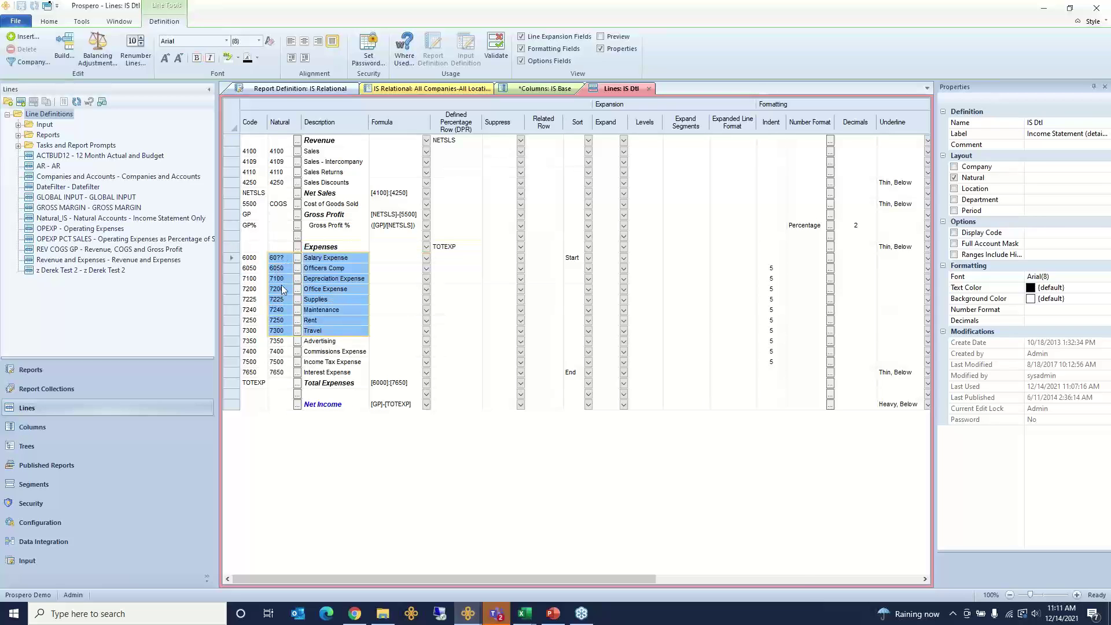
{"action": "left_click", "coordinate": [452, 250]}
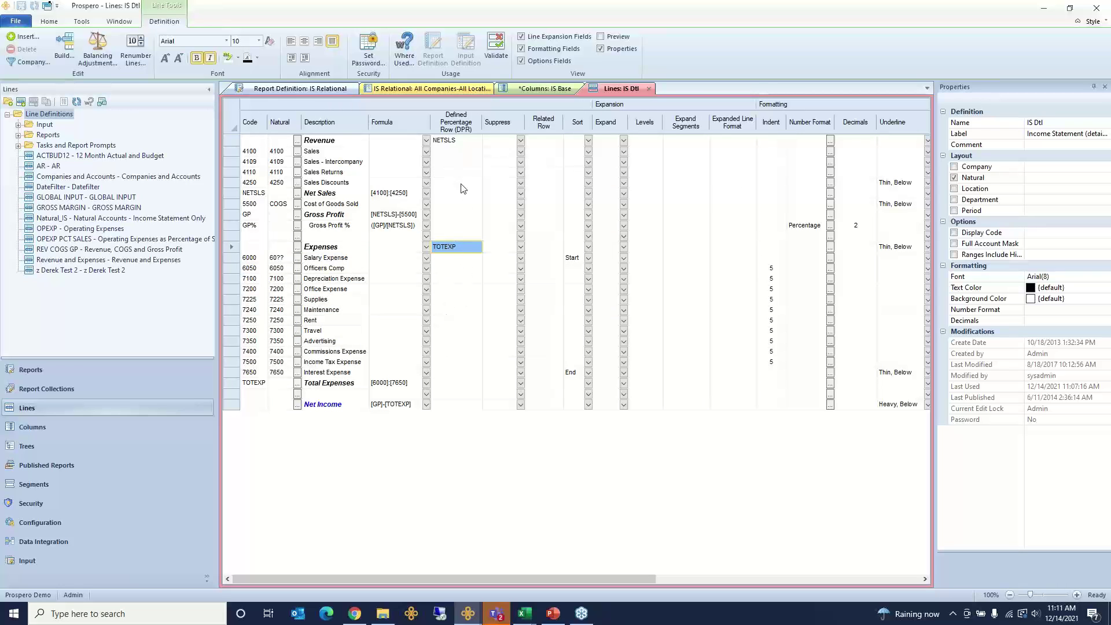
Compare the defined percentage rows for Revenue and Expenses and the accounts beneath Expenses, and return to the IS Relational report output
{"action": "left_click", "coordinate": [458, 141]}
{"action": "left_click", "coordinate": [458, 248]}
{"action": "left_click_drag", "start_coordinate": [334, 268], "coordinate": [438, 363]}
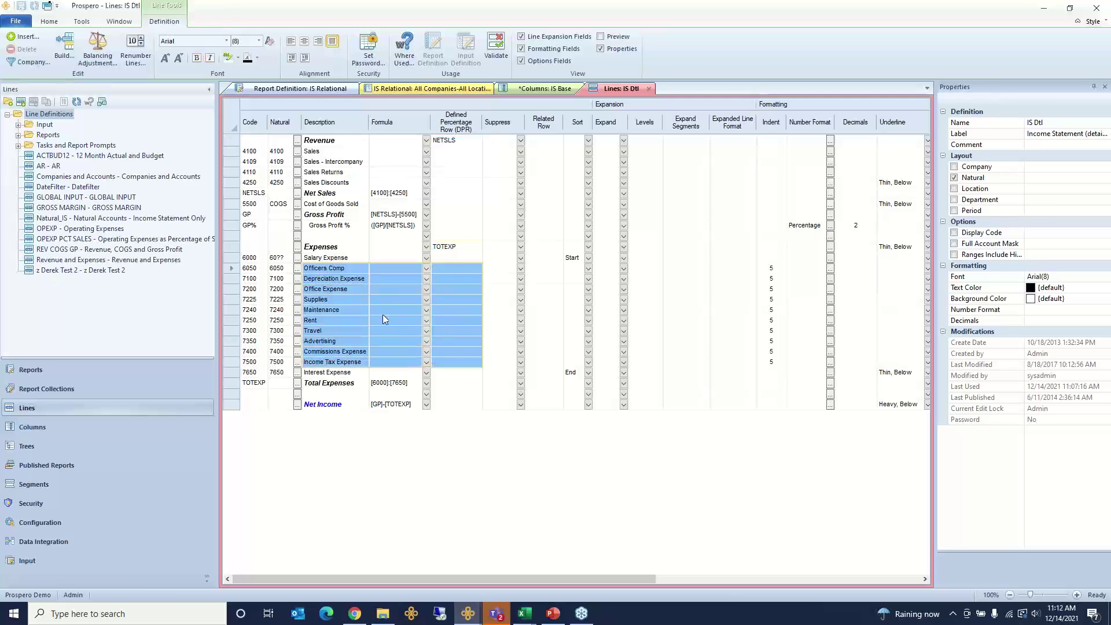
{"action": "left_click", "coordinate": [455, 250]}
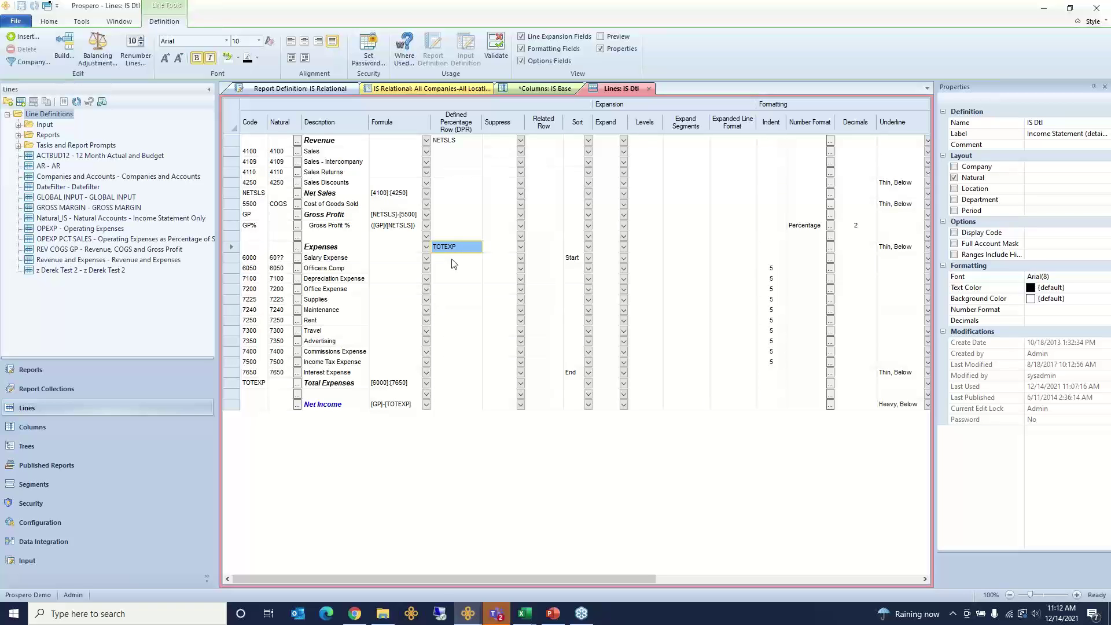
{"action": "left_click", "coordinate": [442, 88]}
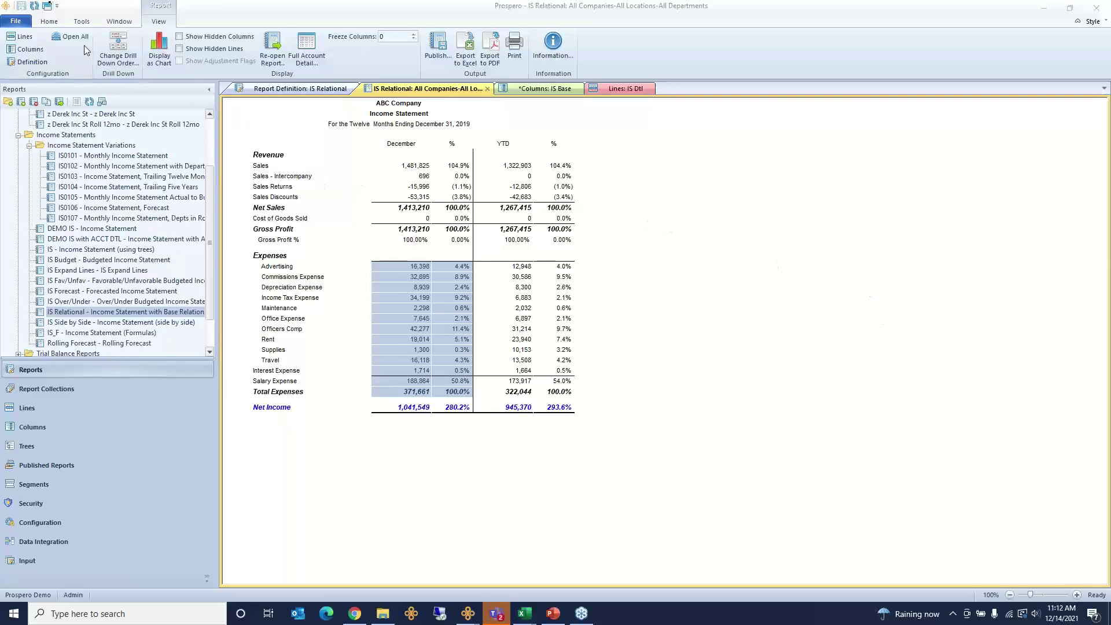
Close all open documents and run the IS Fav/Unfav income statement with its default report options
{"action": "left_click", "coordinate": [48, 7]}
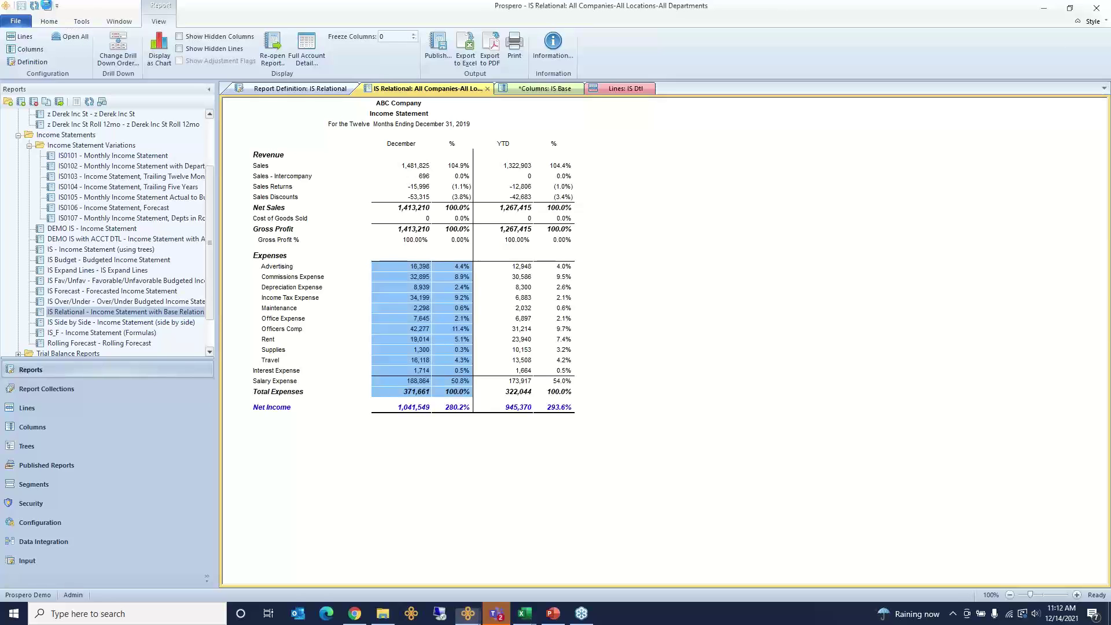
{"action": "left_click", "coordinate": [580, 305]}
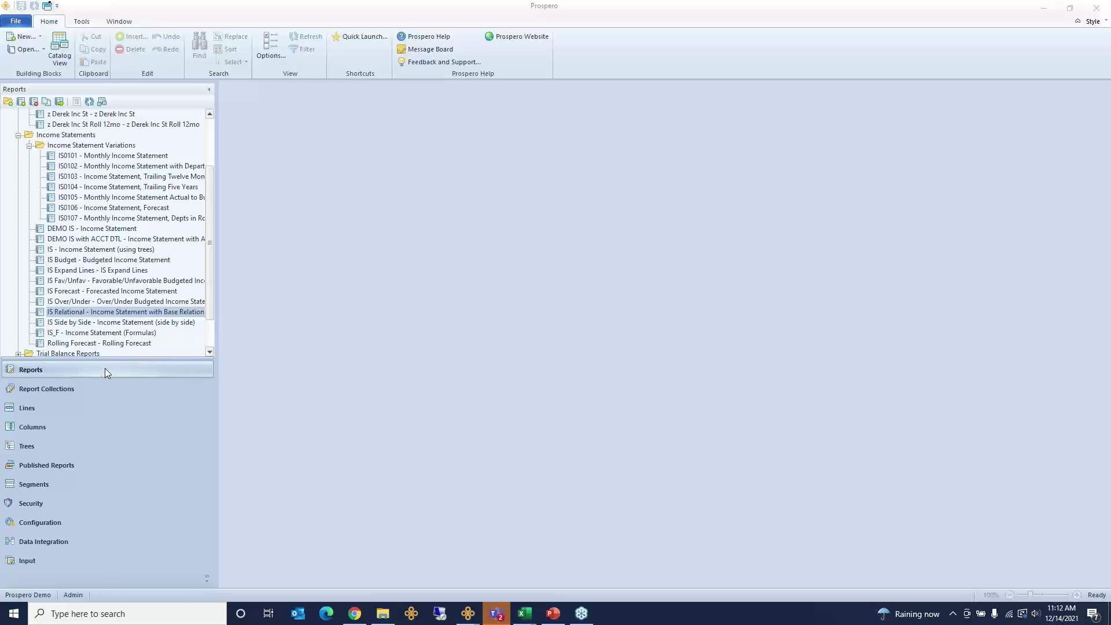
{"action": "double_click", "coordinate": [87, 282]}
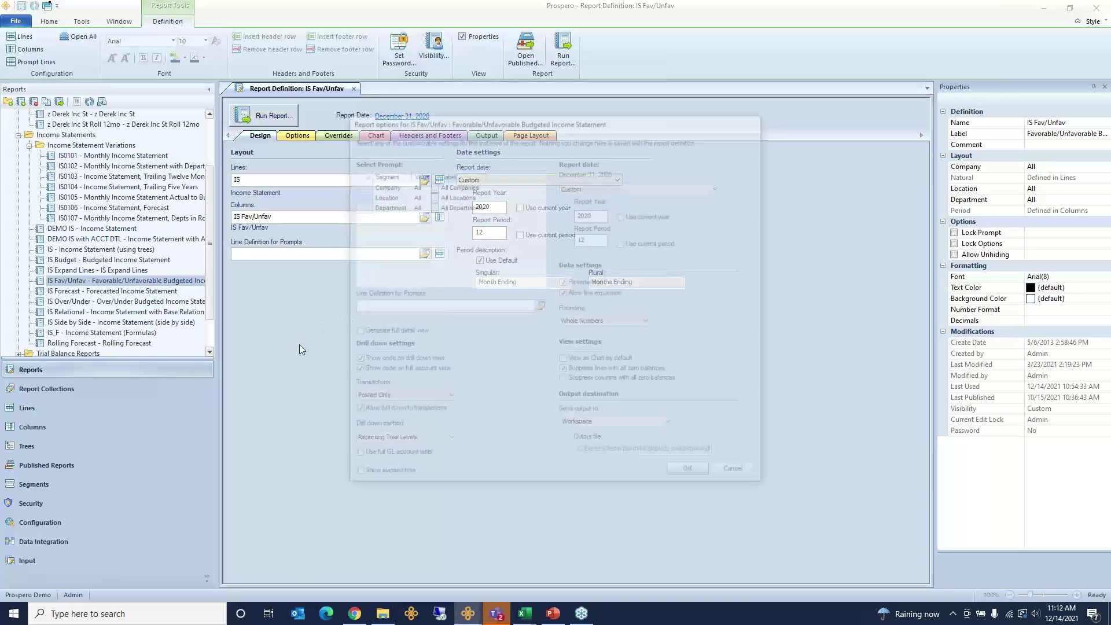
{"action": "left_click", "coordinate": [691, 474]}
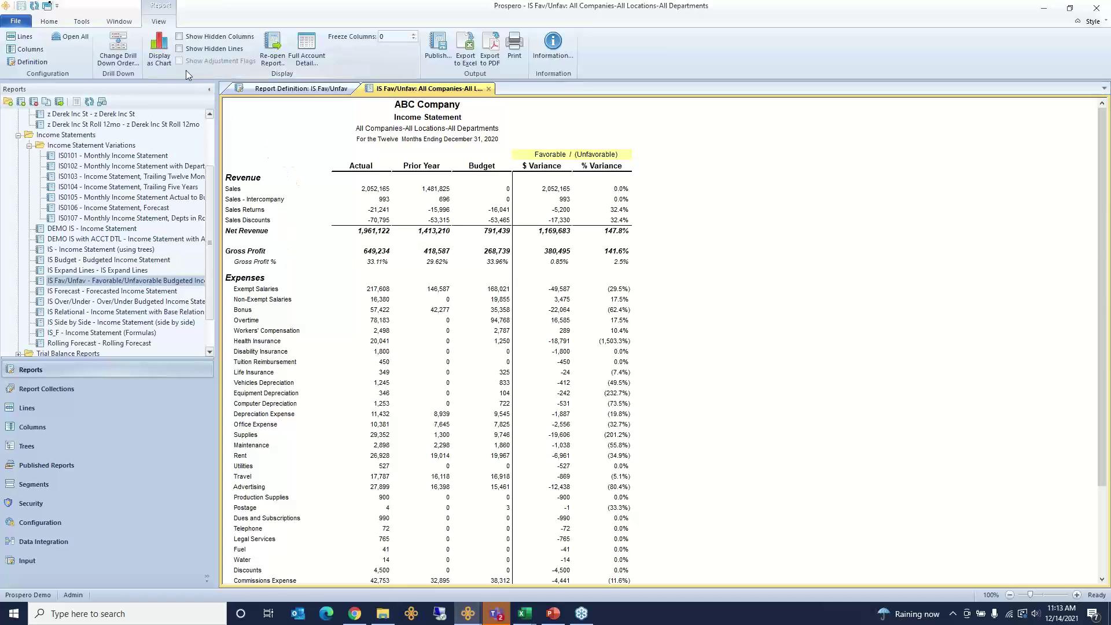
Show the report's hidden columns and examine the account codes beside the expense lines and their Actual amounts
{"action": "left_click", "coordinate": [180, 37]}
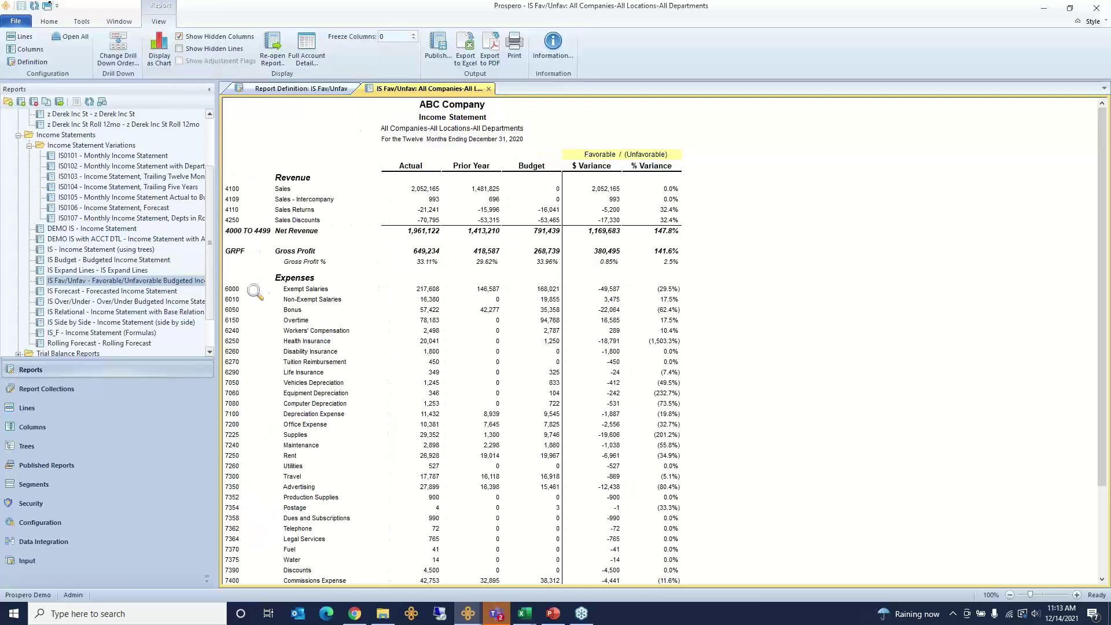
{"action": "left_click_drag", "start_coordinate": [255, 289], "coordinate": [242, 385]}
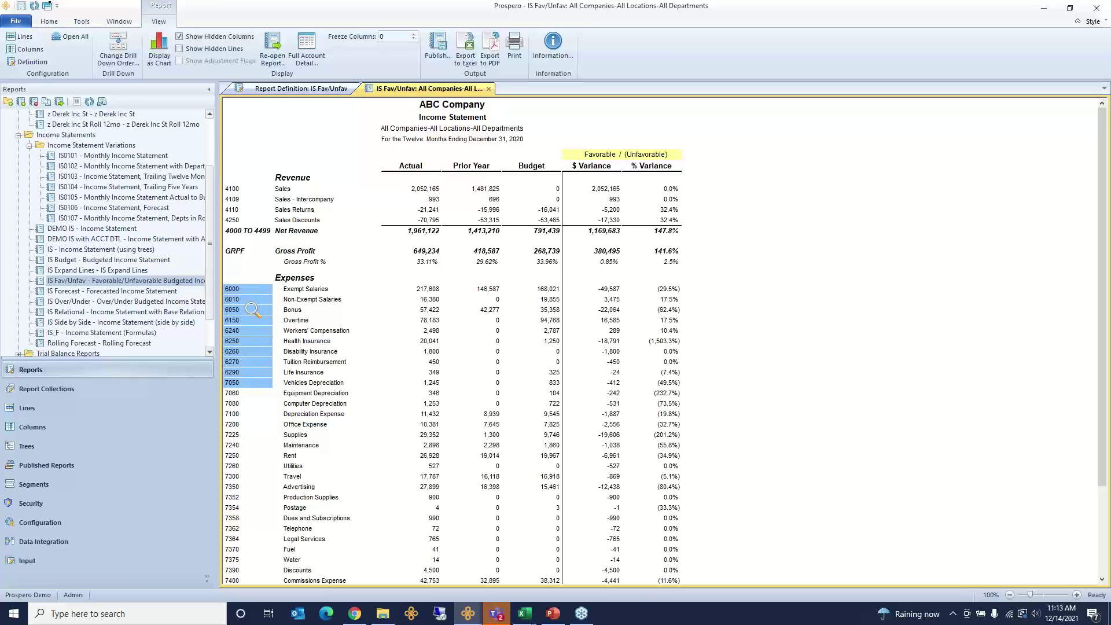
{"action": "left_click", "coordinate": [180, 37]}
{"action": "left_click", "coordinate": [180, 37]}
{"action": "left_click_drag", "start_coordinate": [426, 289], "coordinate": [423, 396]}
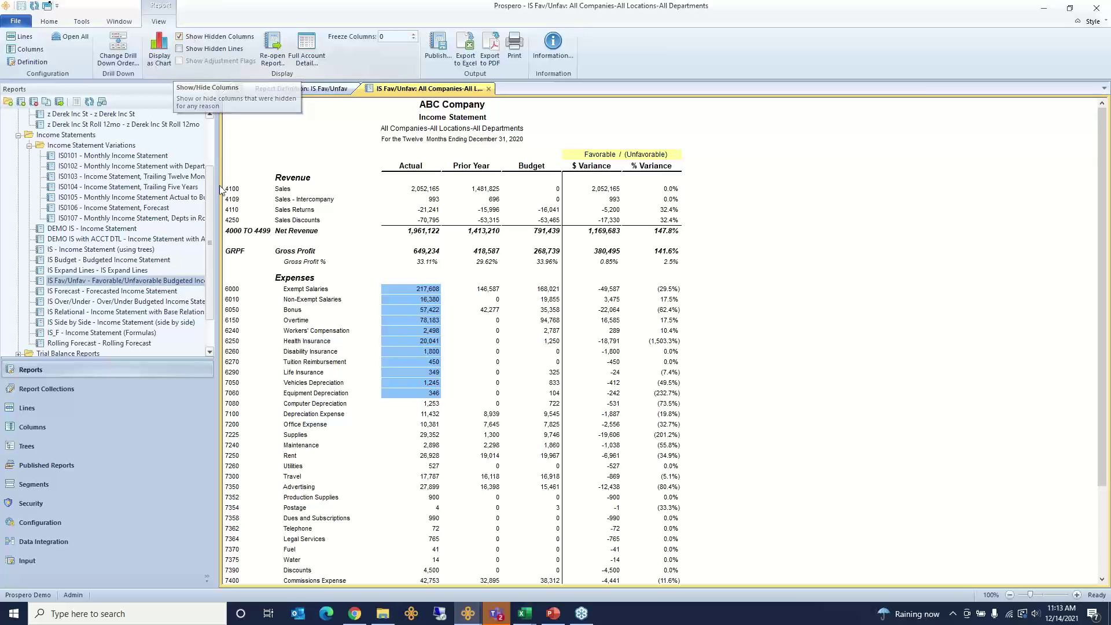
{"action": "left_click_drag", "start_coordinate": [248, 289], "coordinate": [243, 362]}
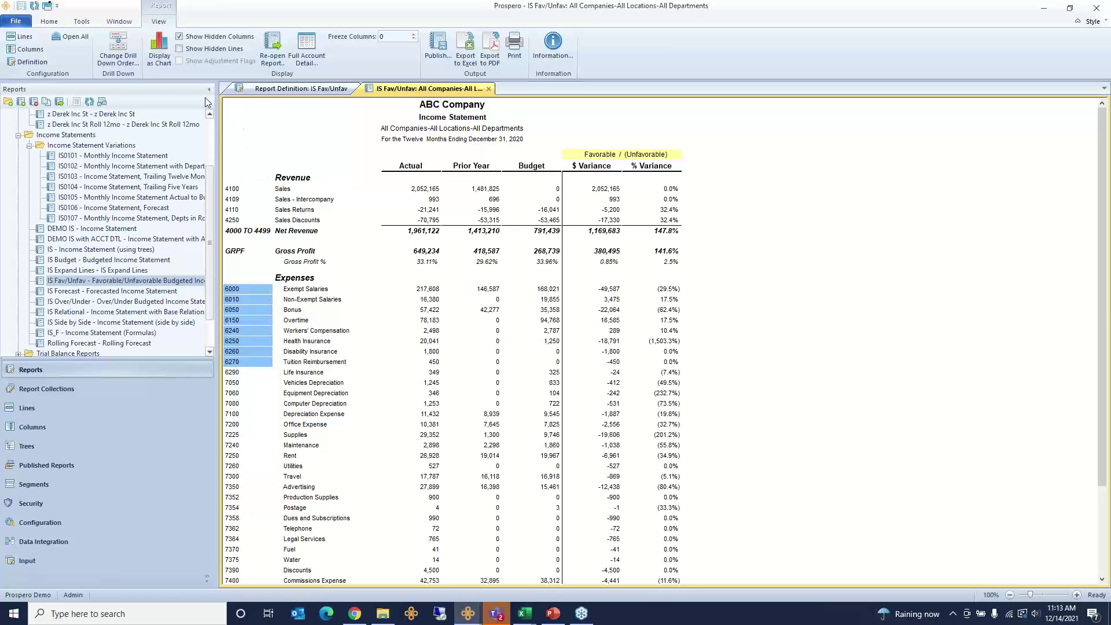
{"action": "left_click", "coordinate": [180, 38]}
{"action": "left_click", "coordinate": [180, 37]}
Examine the EXPN code on the Total Expenses row and the individual expense accounts listed above it
{"action": "scroll", "coordinate": [360, 363], "scroll_direction": "down", "scroll_amount": 4}
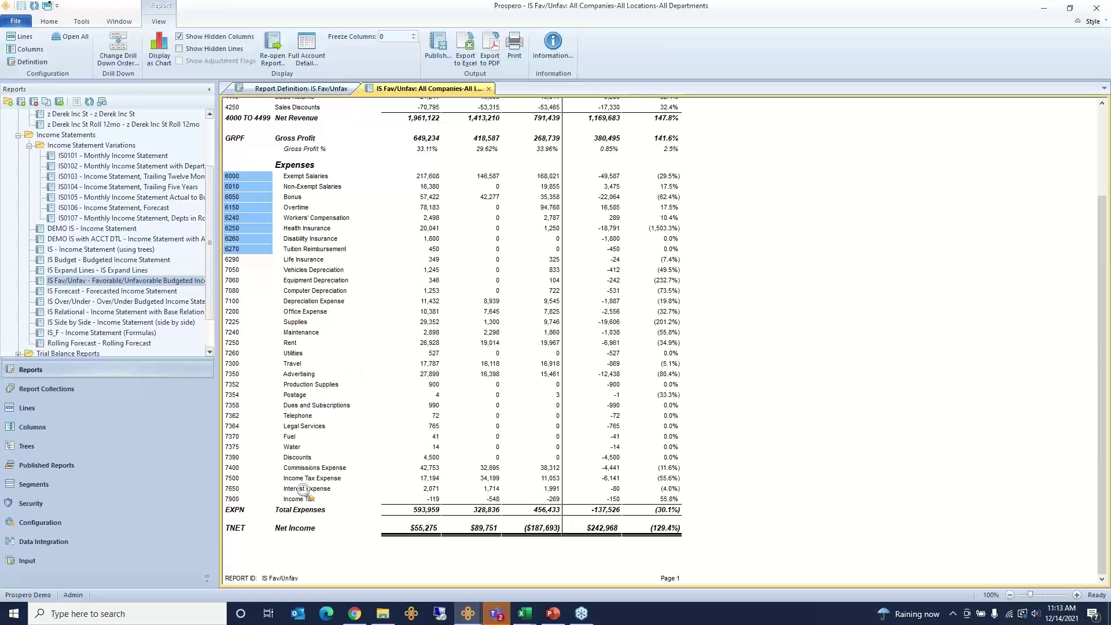
{"action": "left_click_drag", "start_coordinate": [253, 513], "coordinate": [443, 512]}
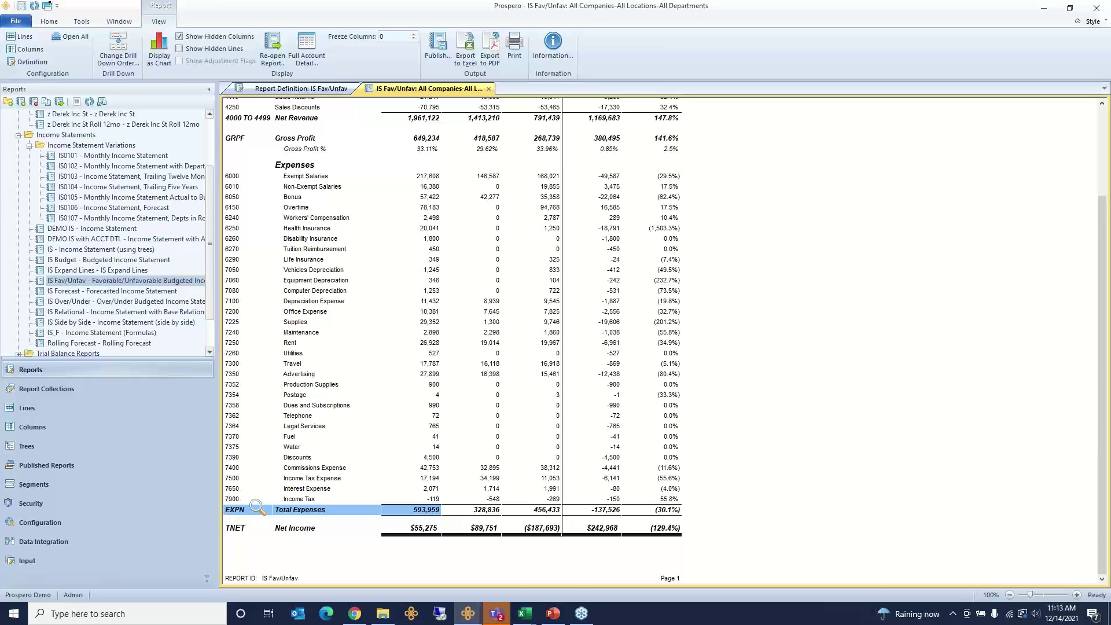
{"action": "scroll", "coordinate": [254, 507], "scroll_direction": "up", "scroll_amount": 2}
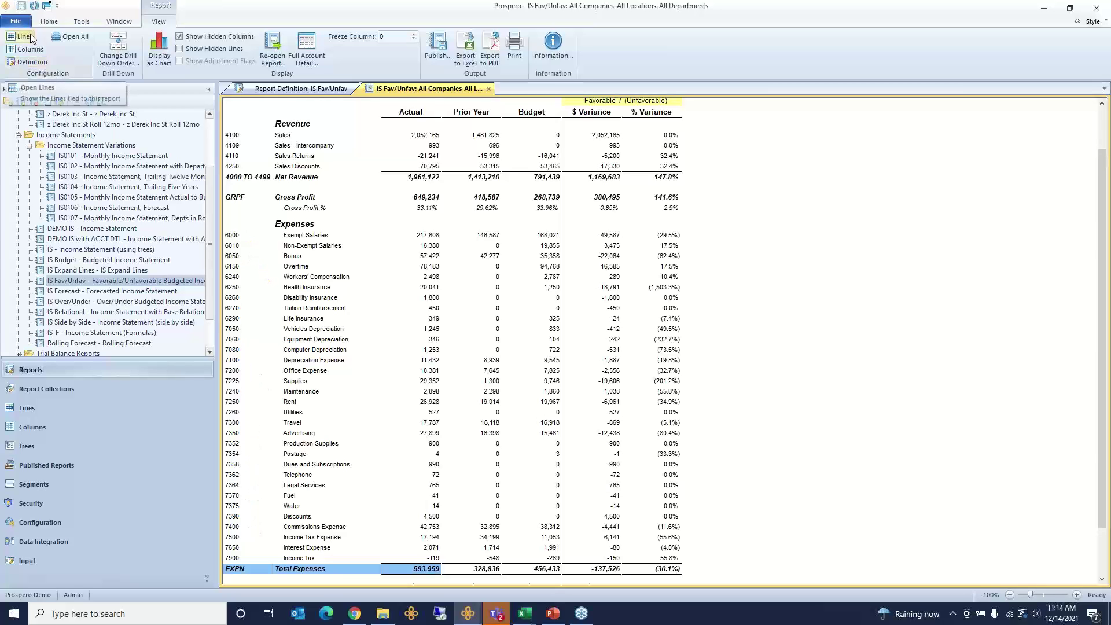
{"action": "left_click_drag", "start_coordinate": [327, 329], "coordinate": [327, 401]}
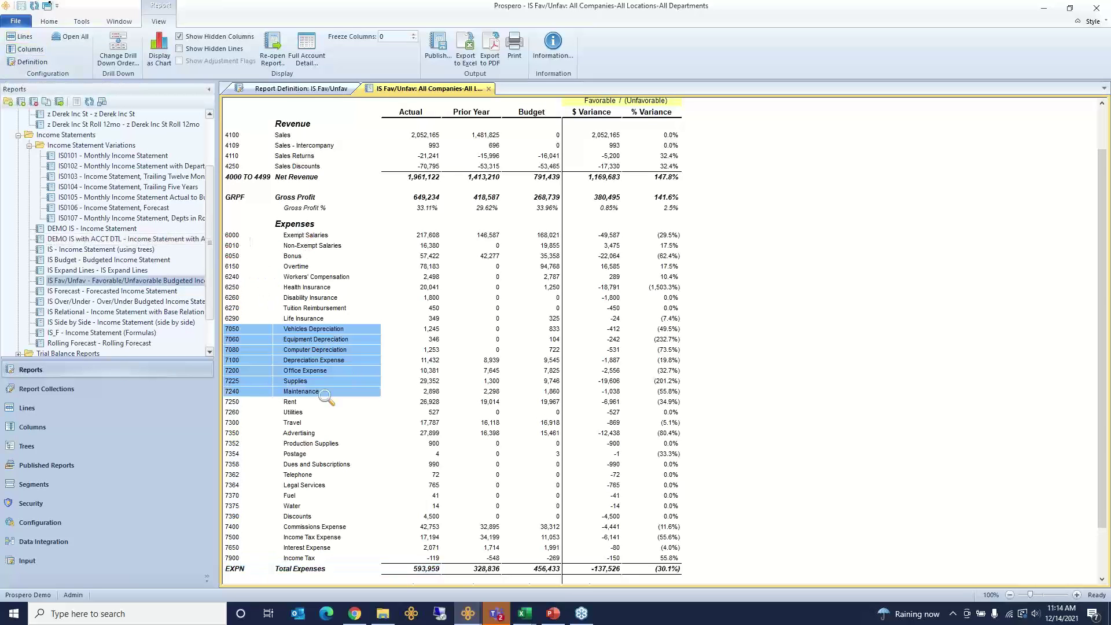
{"action": "left_click_drag", "start_coordinate": [324, 258], "coordinate": [323, 464]}
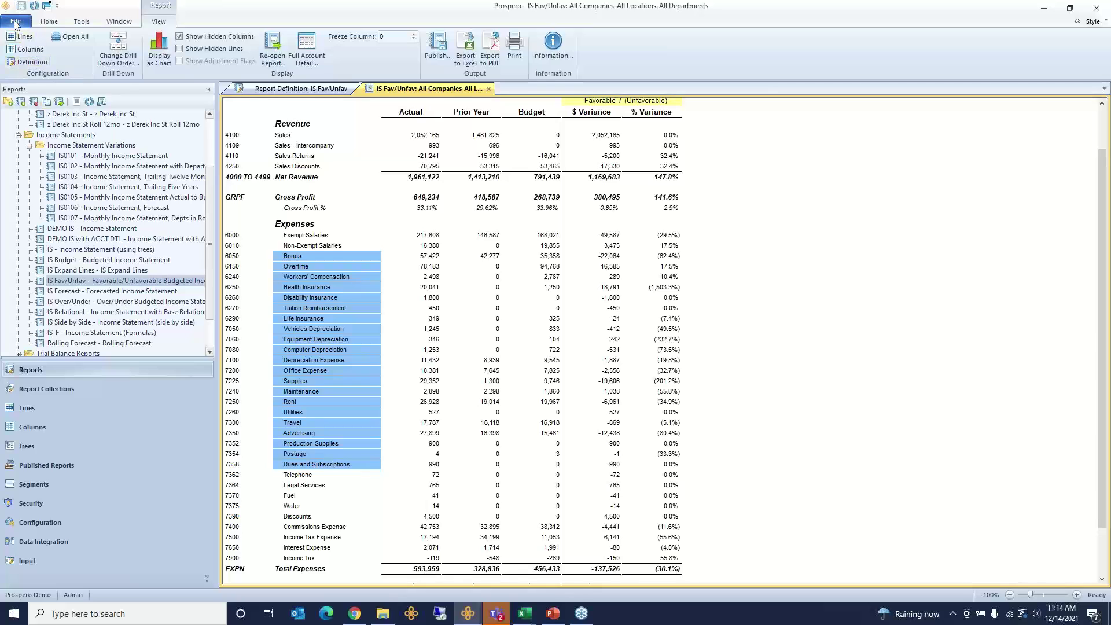
Open the report's line definition and compare the EXPN Total Expenses line with the natural accounts in the Revenue section
{"action": "left_click", "coordinate": [23, 38]}
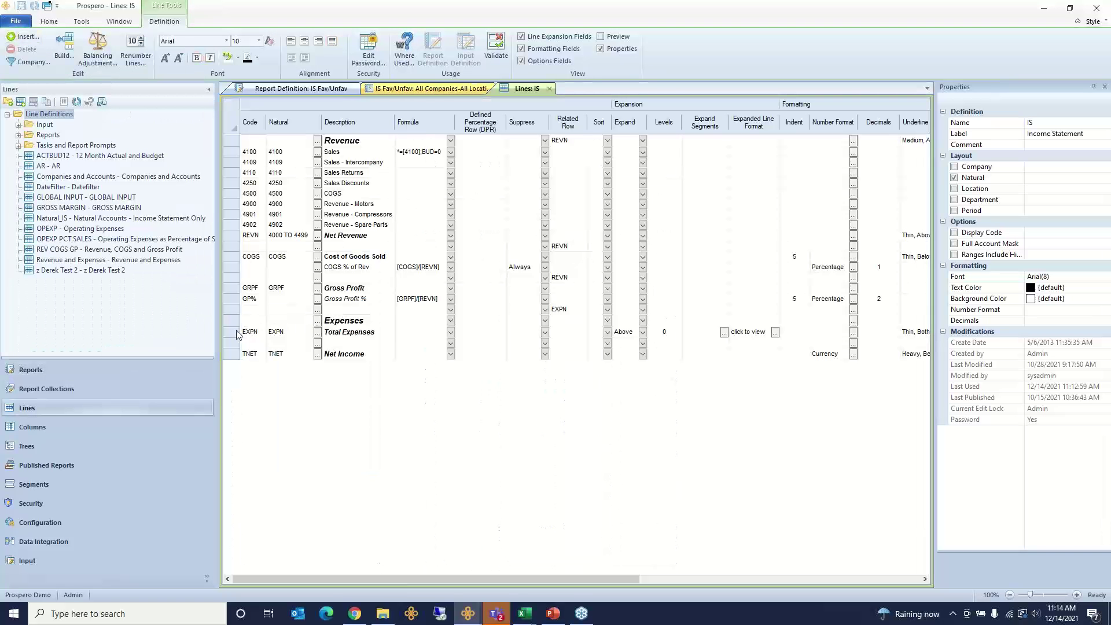
{"action": "left_click", "coordinate": [237, 334]}
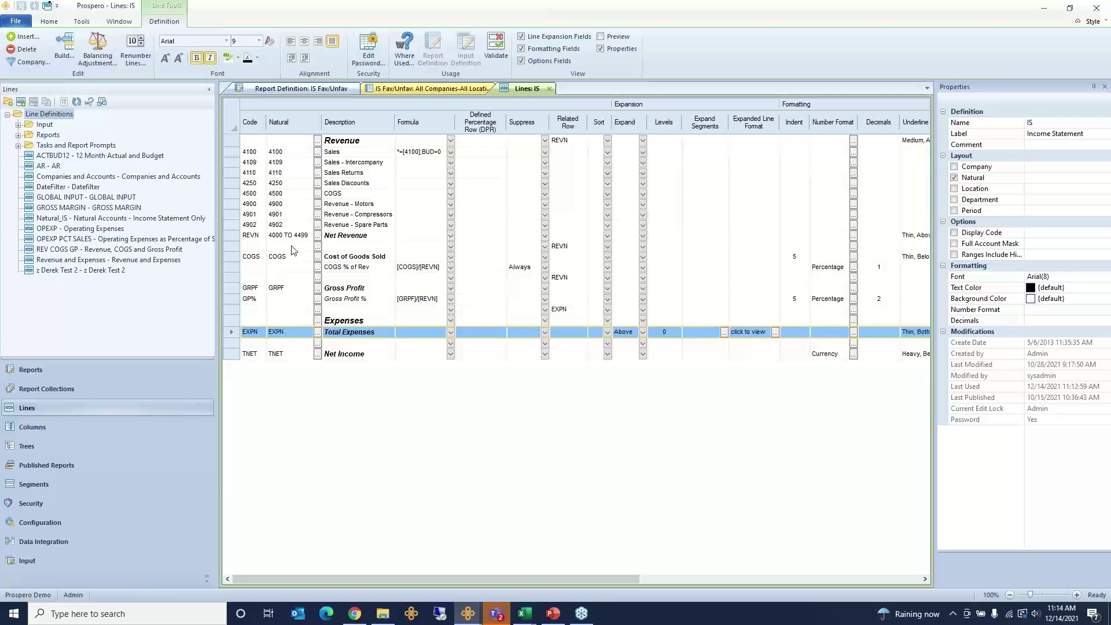
{"action": "left_click_drag", "start_coordinate": [293, 154], "coordinate": [292, 237]}
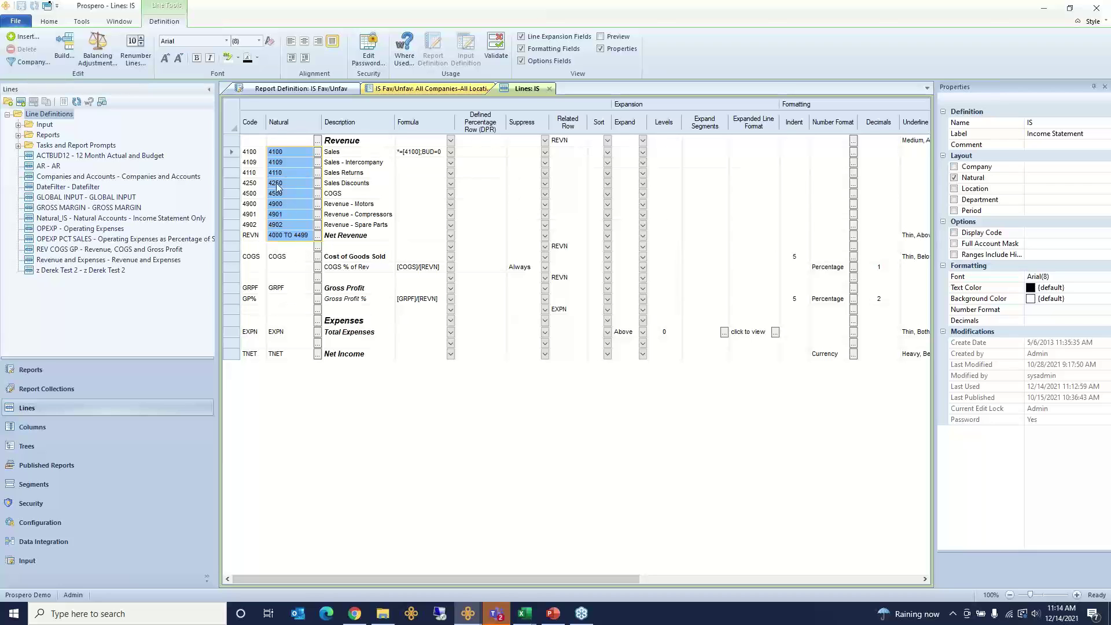
{"action": "left_click", "coordinate": [245, 334]}
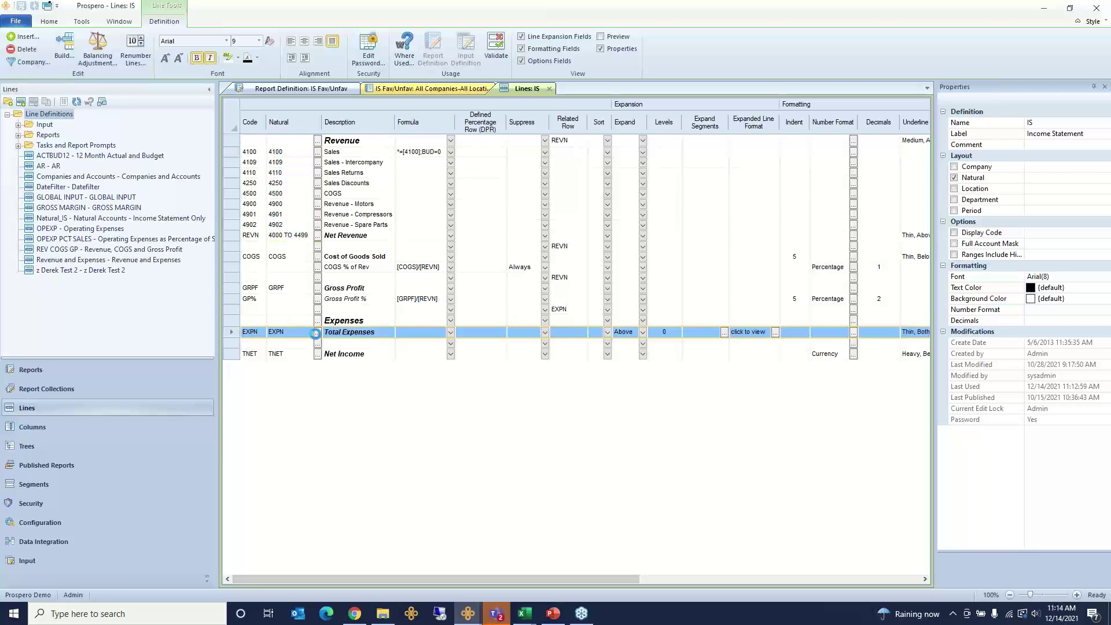
Open the natural account selection for Total Expenses as a flat list, filter the IDs by 10, and cancel
{"action": "left_click", "coordinate": [315, 334]}
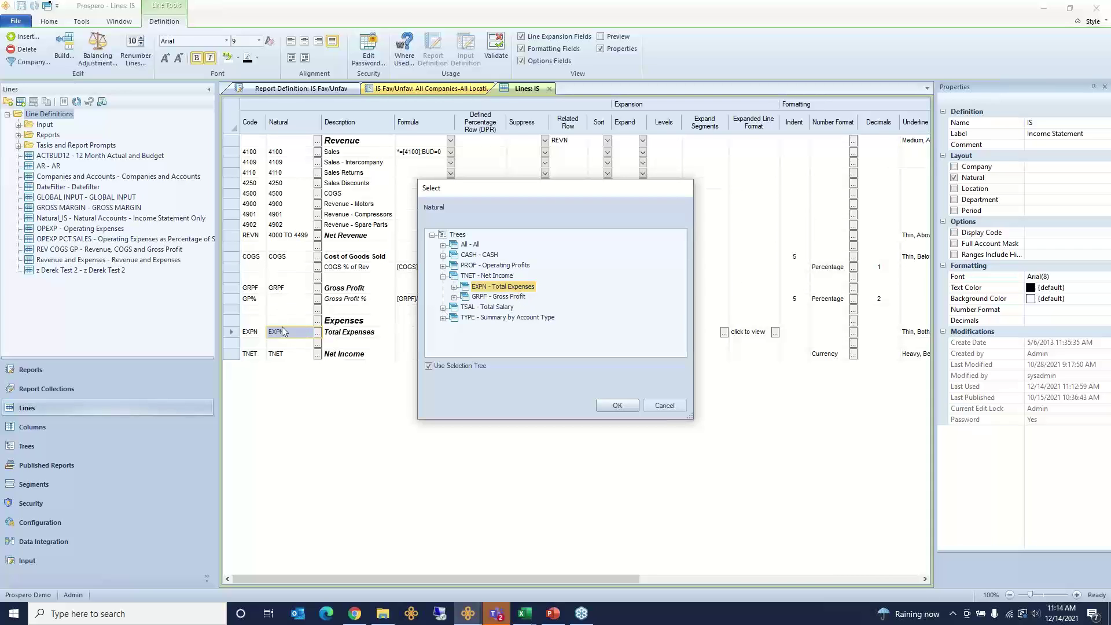
{"action": "left_click", "coordinate": [429, 366]}
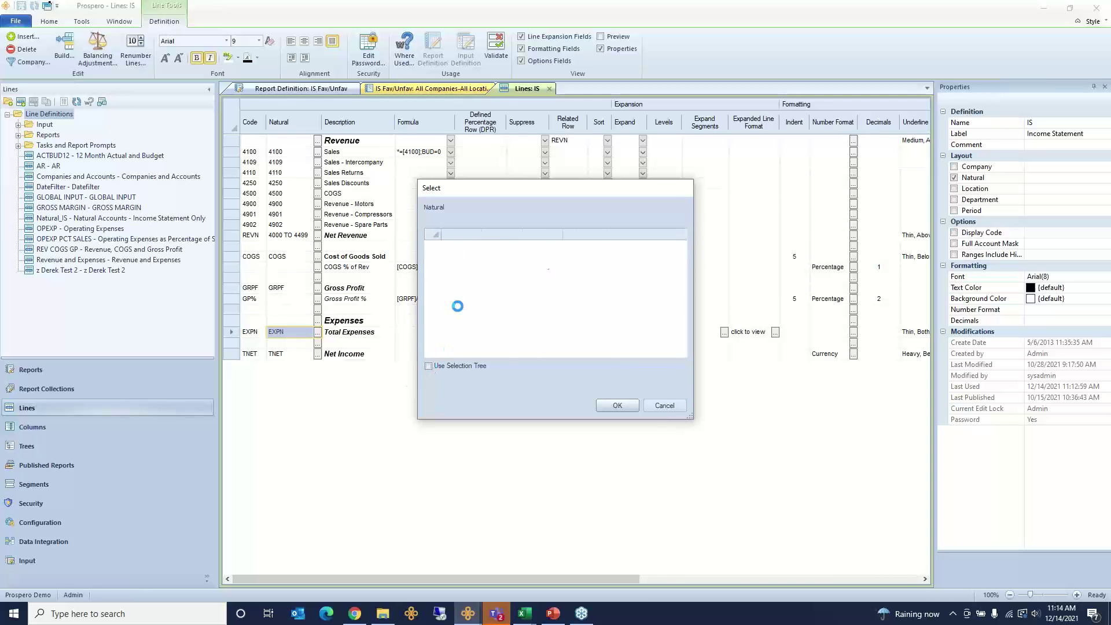
{"action": "left_click", "coordinate": [454, 246]}
{"action": "type", "text": "10"}
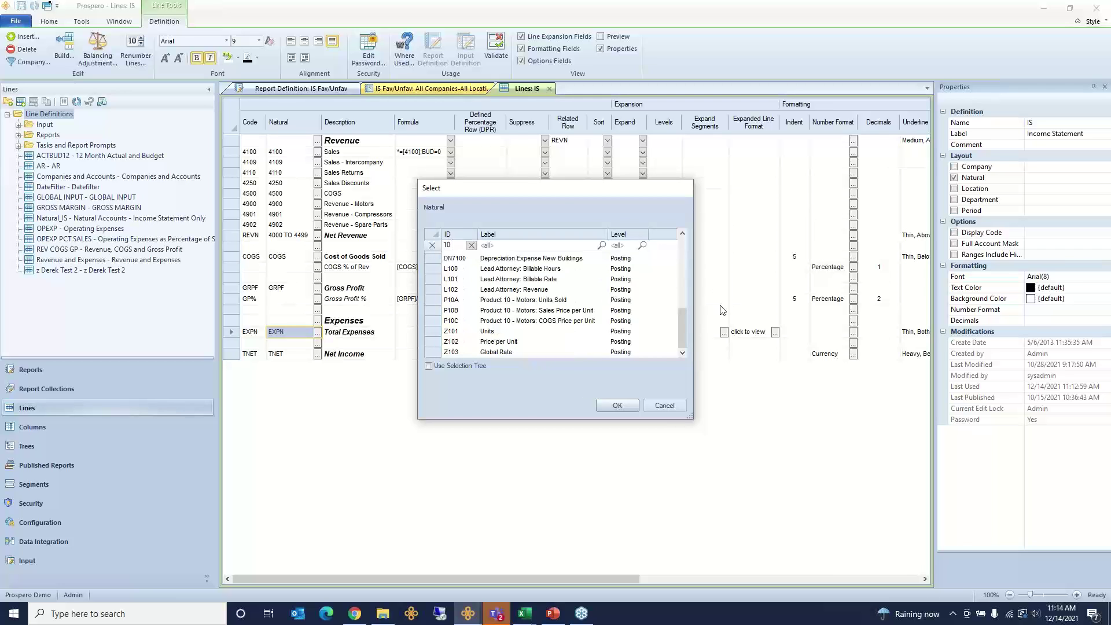
{"action": "scroll", "coordinate": [471, 318], "scroll_direction": "up", "scroll_amount": 6}
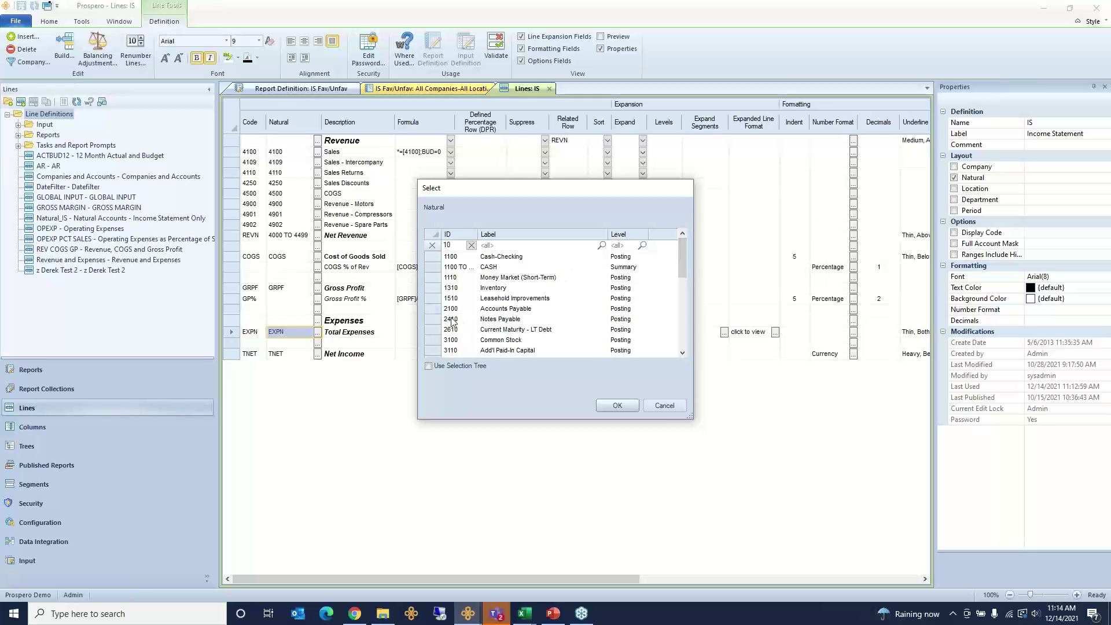
{"action": "left_click", "coordinate": [681, 408]}
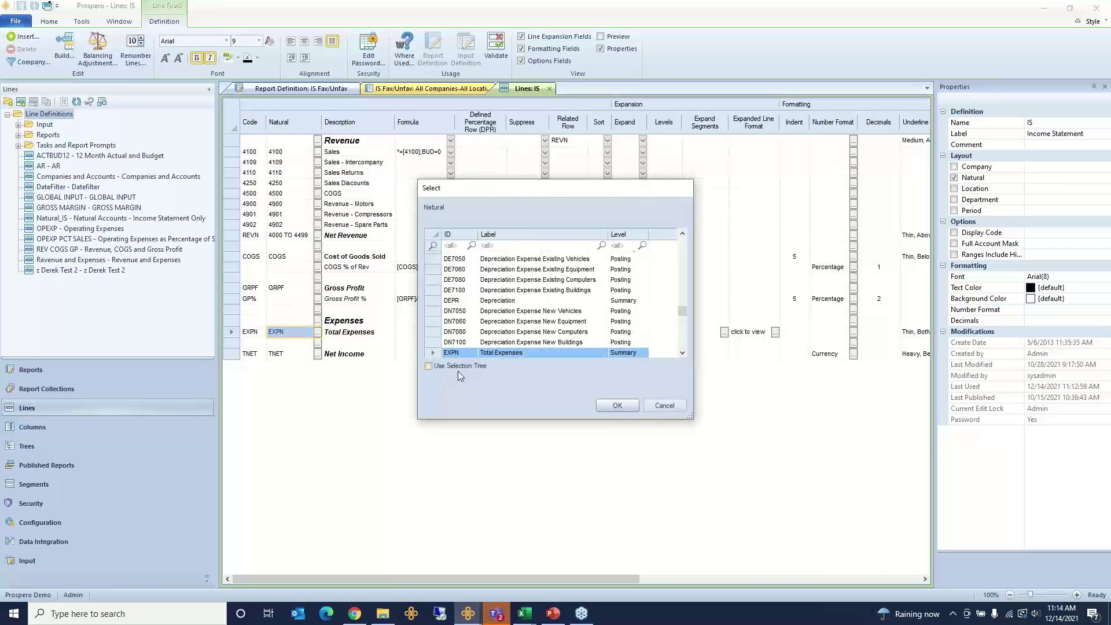
Use the selection tree to examine CASH and the 6000 TO 7999 range under EXPN - Total Expenses, and cancel the selection
{"action": "left_click", "coordinate": [460, 367]}
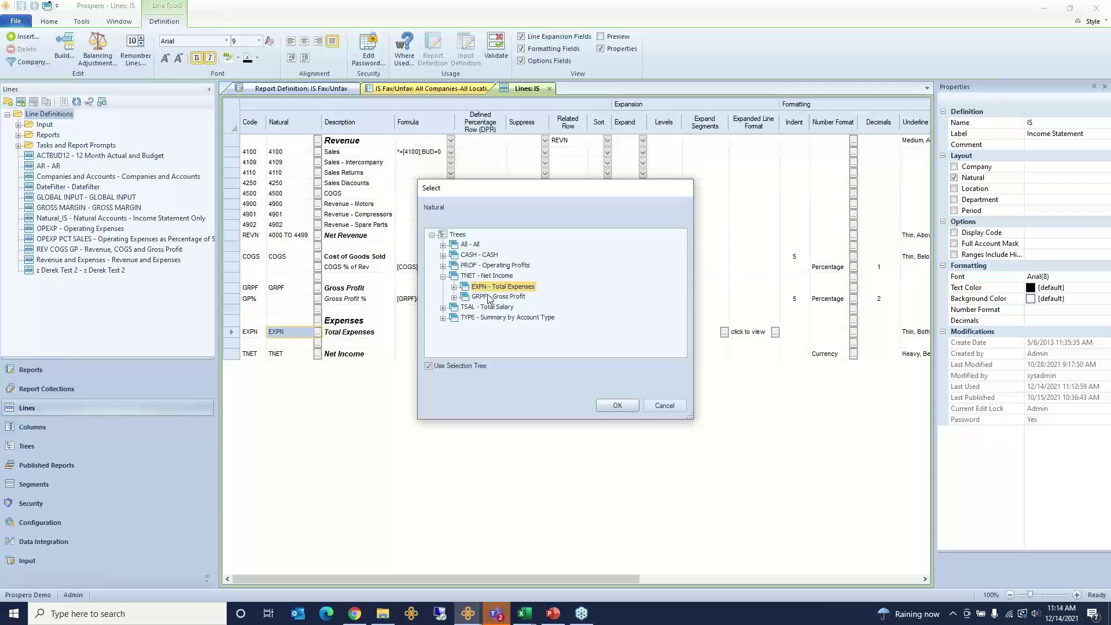
{"action": "left_click", "coordinate": [444, 255]}
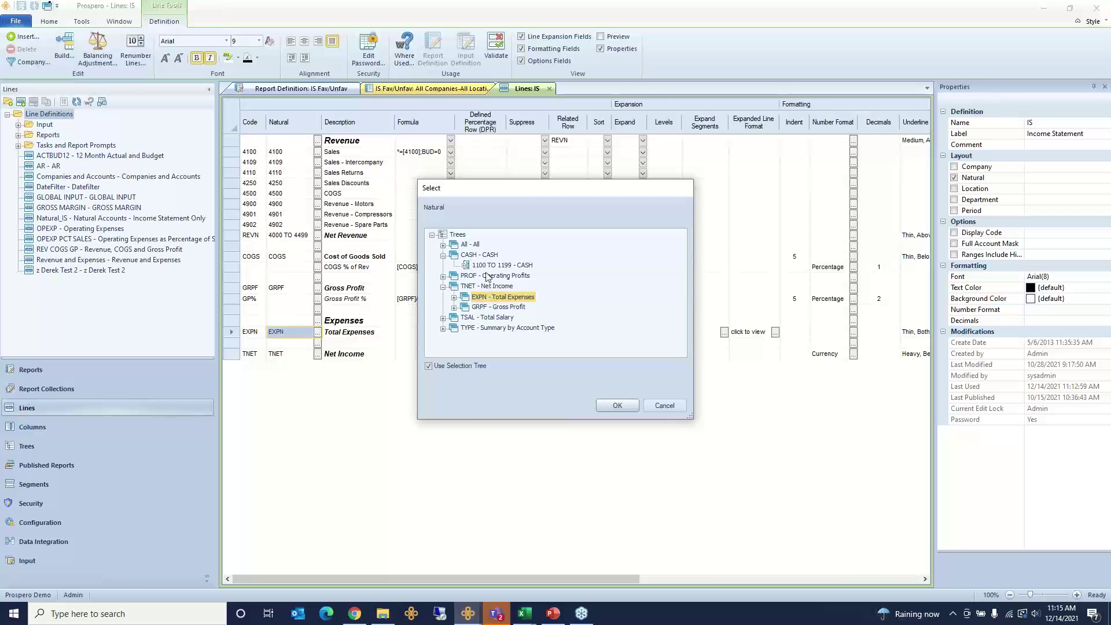
{"action": "left_click", "coordinate": [443, 255]}
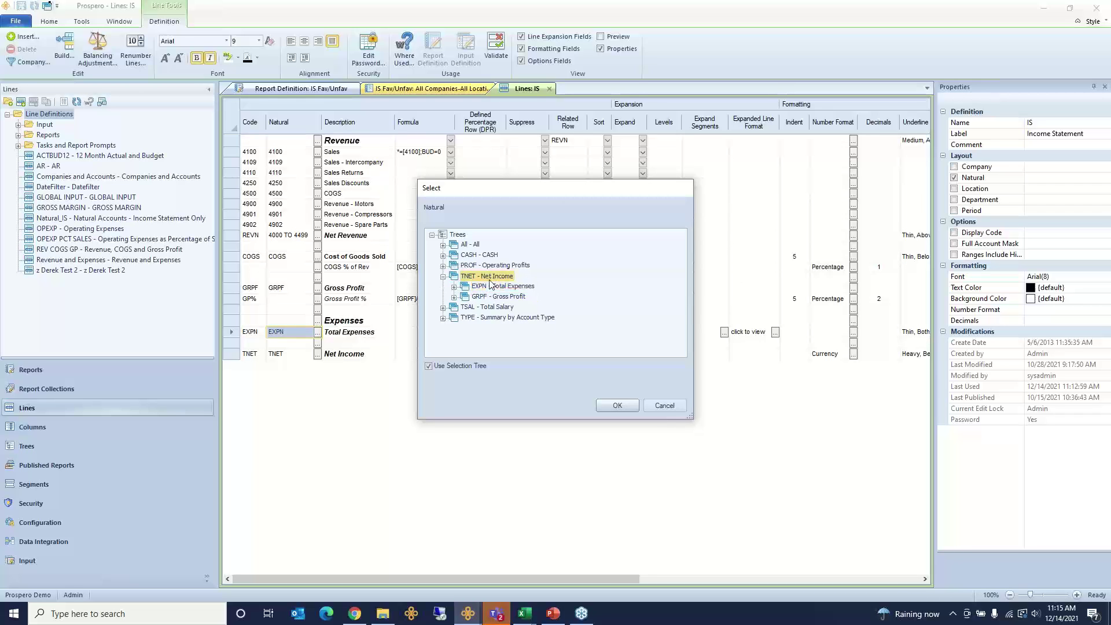
{"action": "left_click", "coordinate": [455, 287]}
{"action": "left_click", "coordinate": [519, 297]}
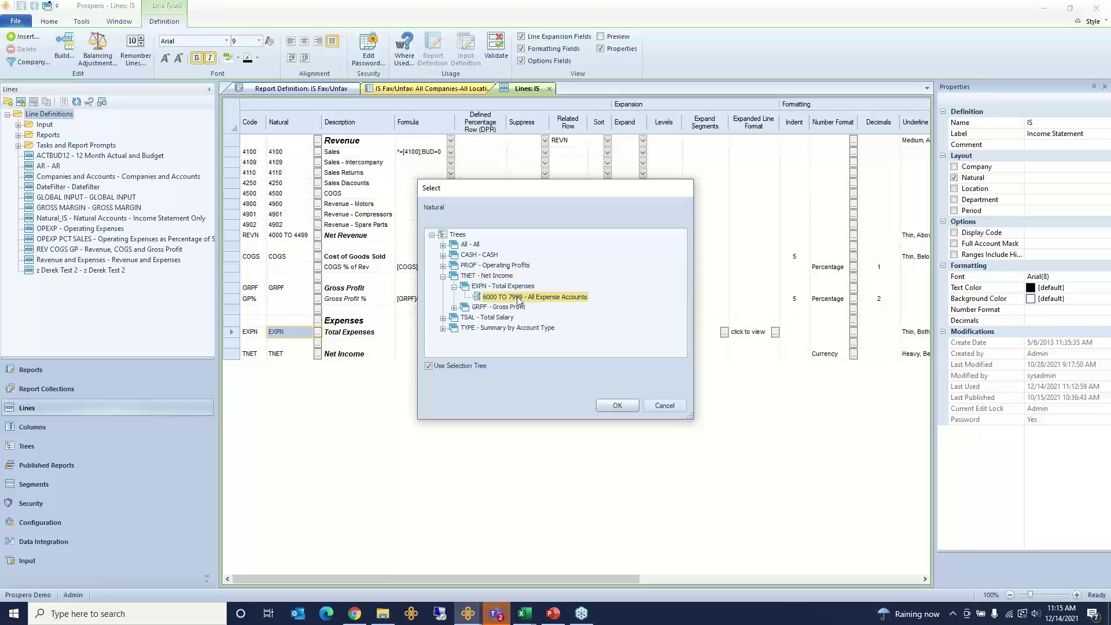
{"action": "left_click_drag", "start_coordinate": [553, 195], "coordinate": [472, 354]}
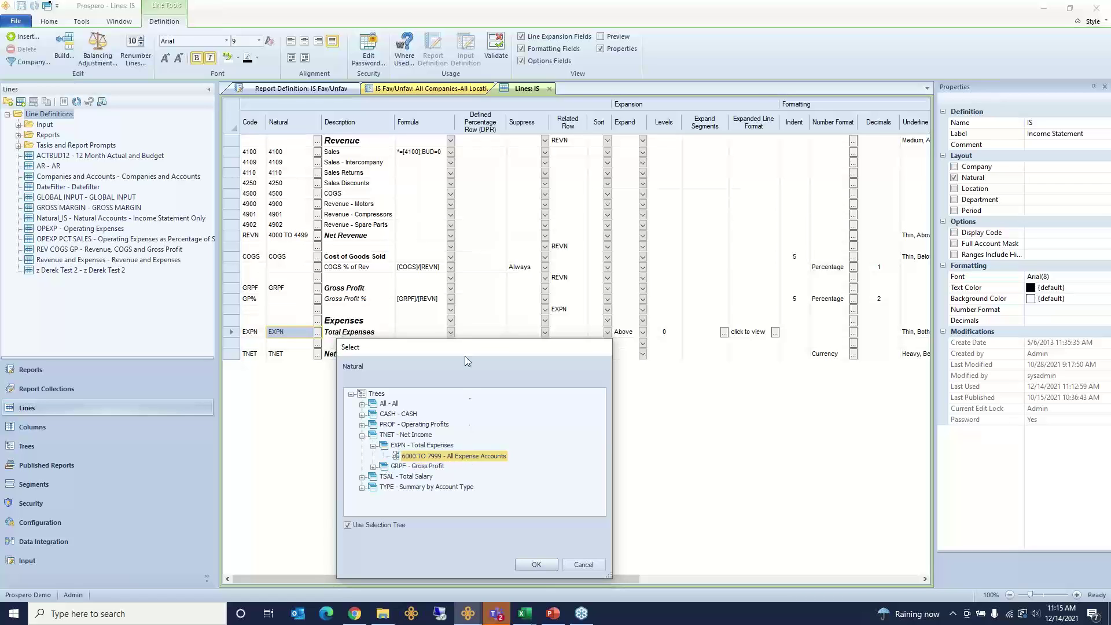
{"action": "left_click_drag", "start_coordinate": [474, 350], "coordinate": [477, 370]}
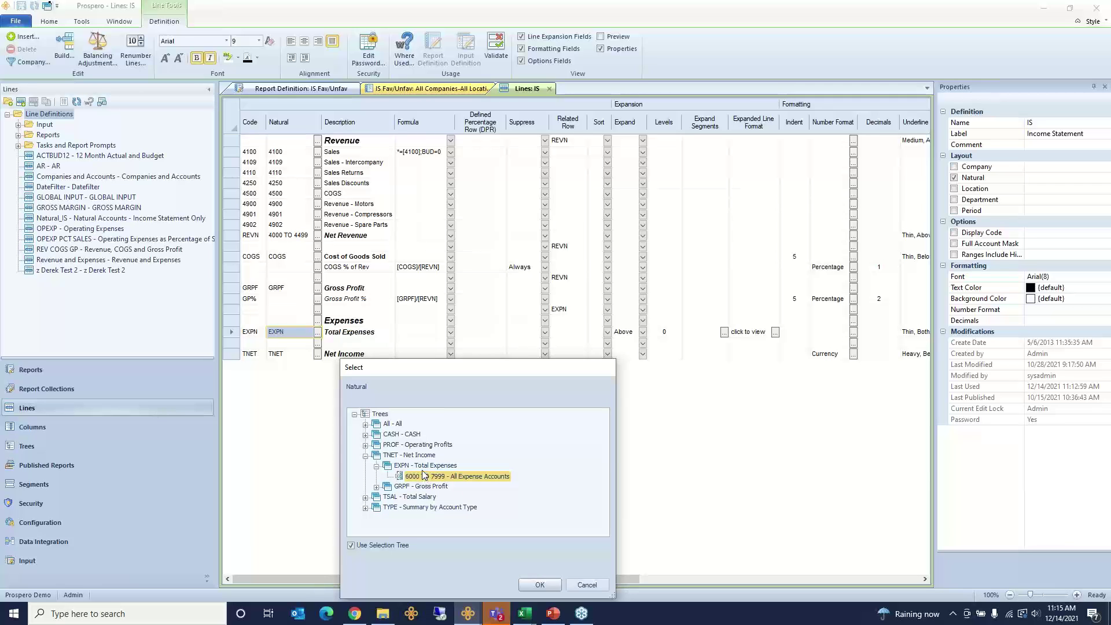
{"action": "left_click", "coordinate": [588, 586]}
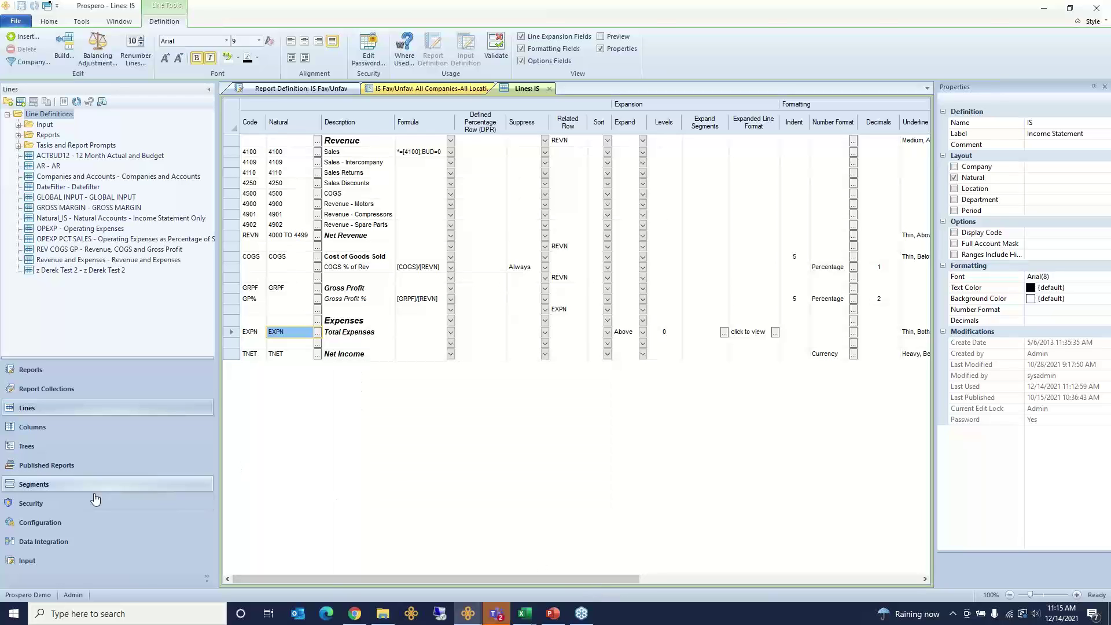
Open the All - All Companies tree from the current Company tree definitions
{"action": "left_click", "coordinate": [70, 453]}
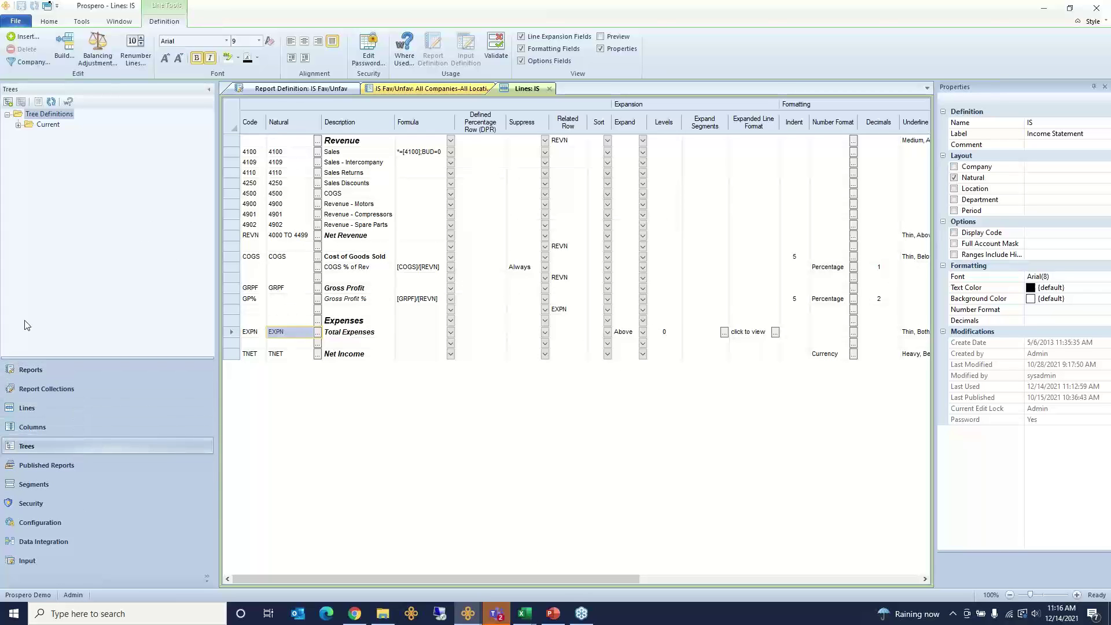
{"action": "left_click", "coordinate": [18, 125]}
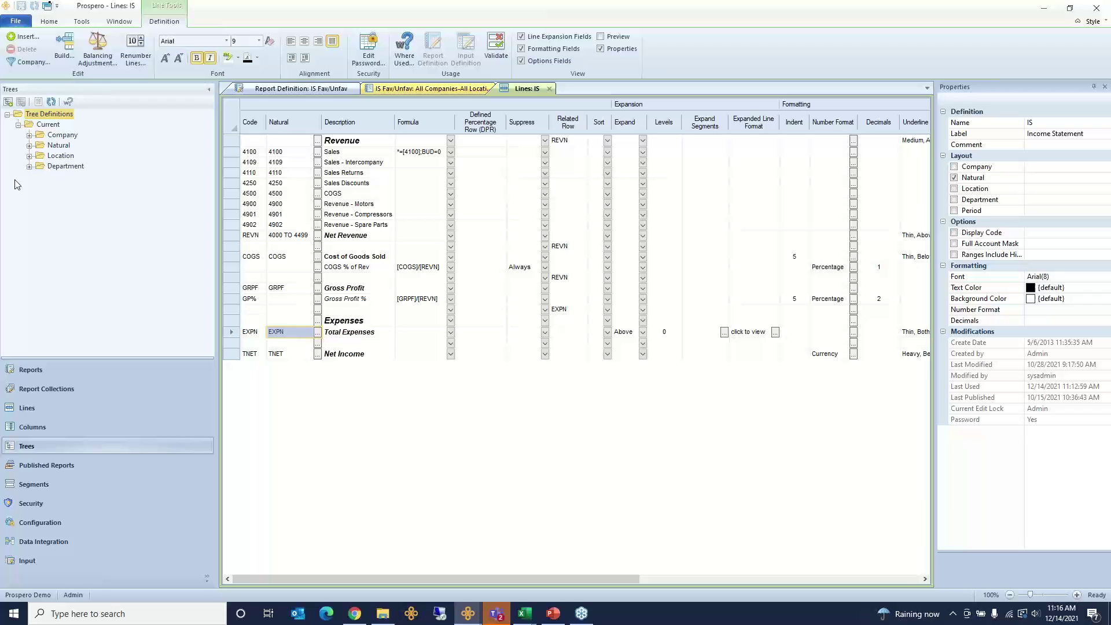
{"action": "left_click", "coordinate": [30, 136]}
{"action": "left_click", "coordinate": [82, 148]}
{"action": "double_click", "coordinate": [81, 148]}
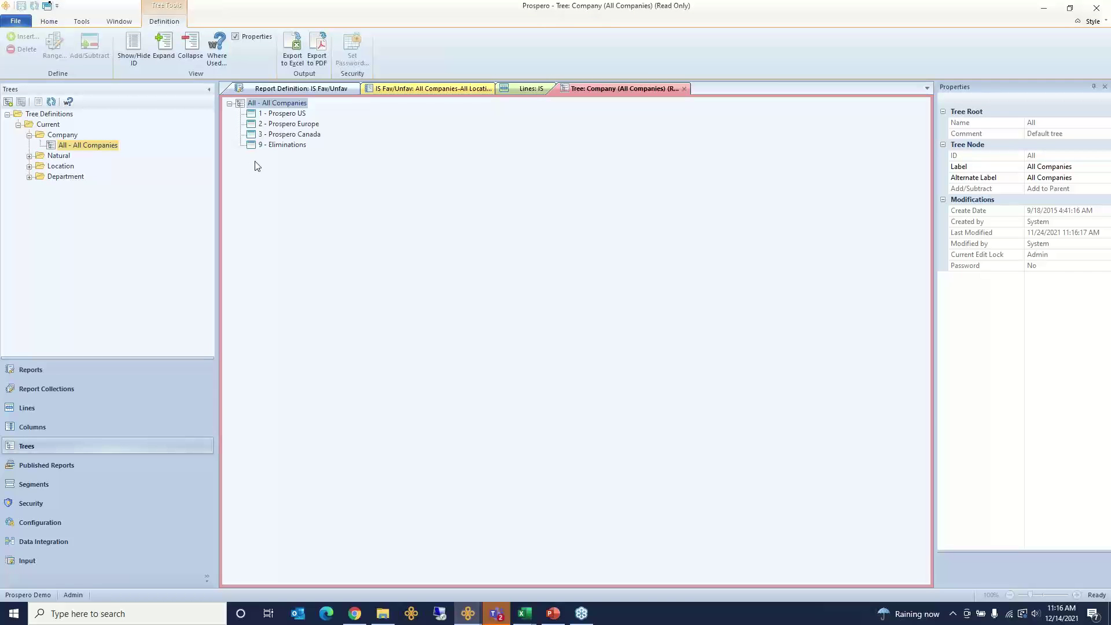
Examine the company nodes from Prospero US to Eliminations in the All Companies tree, and close the tree
{"action": "left_click", "coordinate": [274, 115]}
{"action": "left_click_drag", "start_coordinate": [276, 124], "coordinate": [283, 145]}
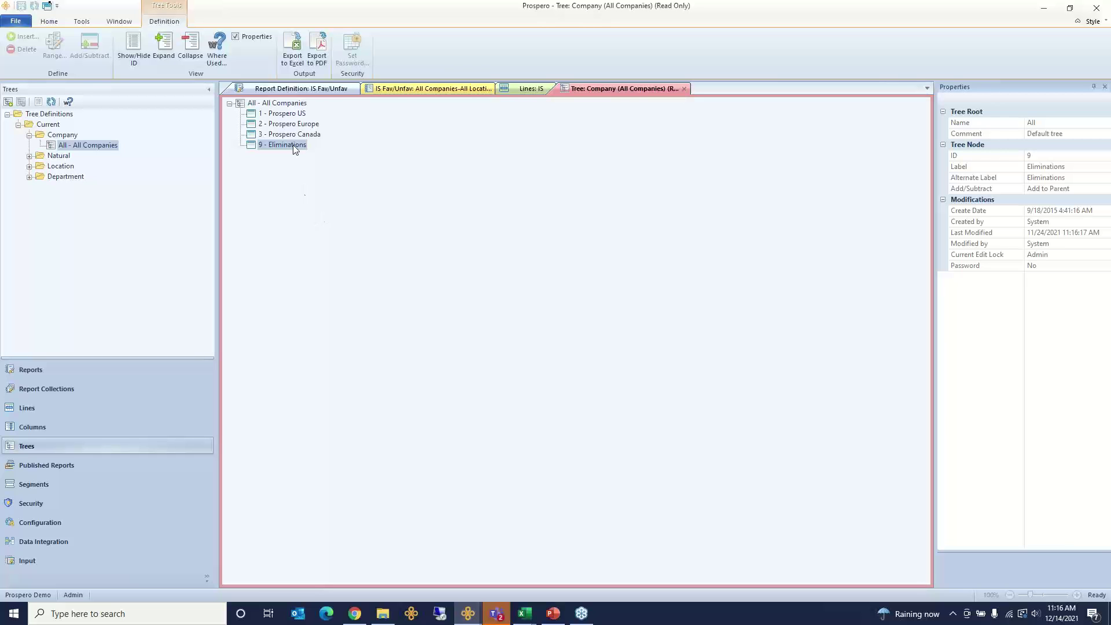
{"action": "key", "text": "Home"}
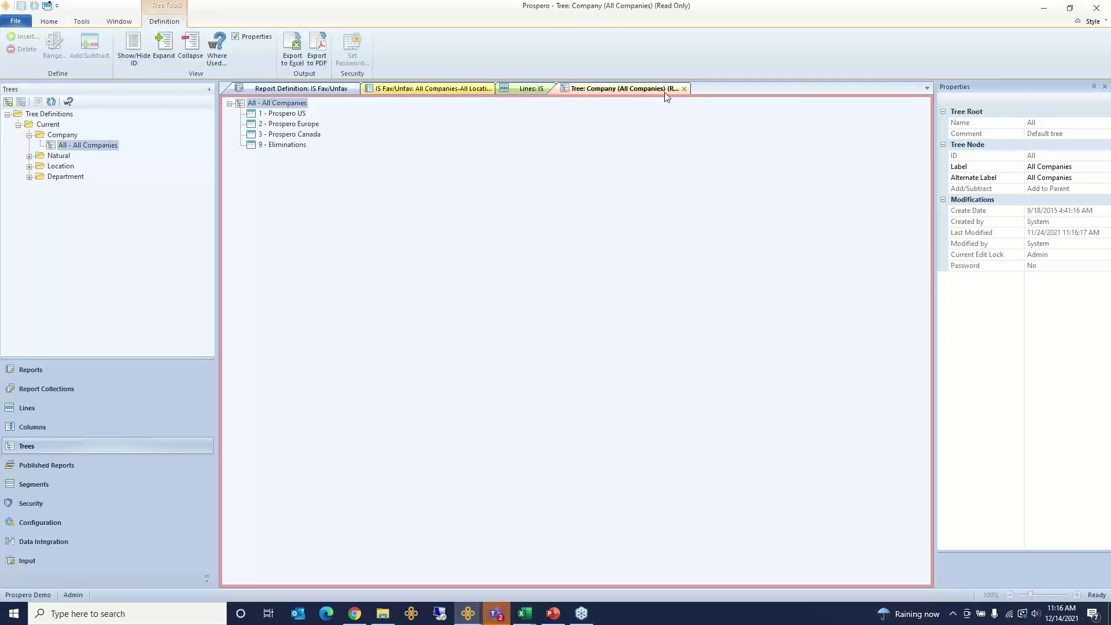
{"action": "left_click", "coordinate": [684, 88]}
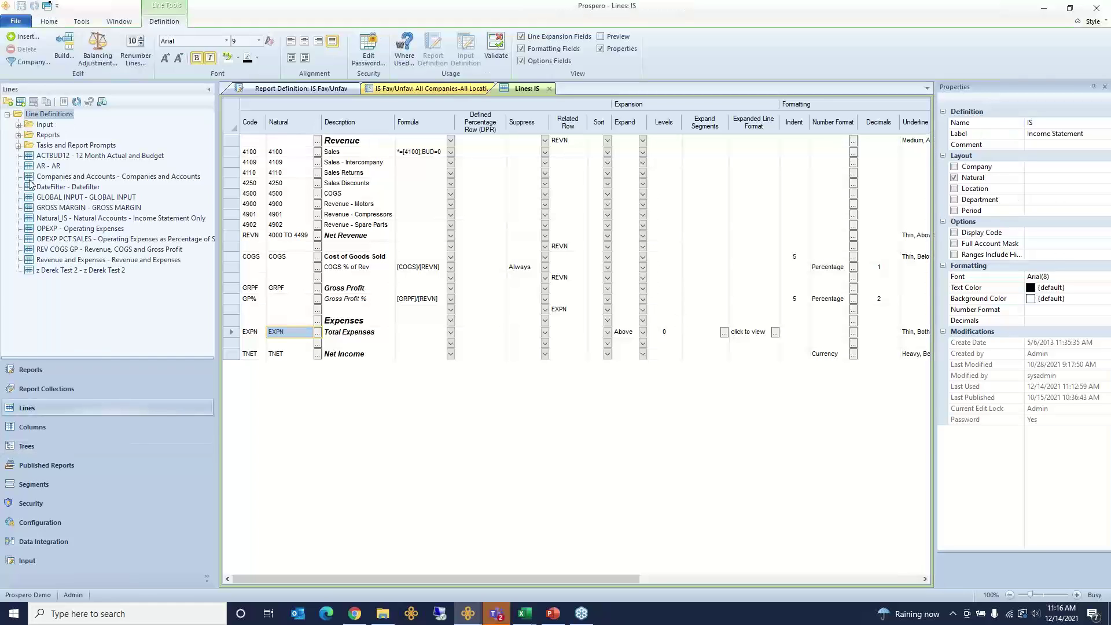
Open the TNET - Net Income tree from the Natural tree definitions and expand its EXPN, GRPF, COGS and REVN branches
{"action": "left_click", "coordinate": [30, 447]}
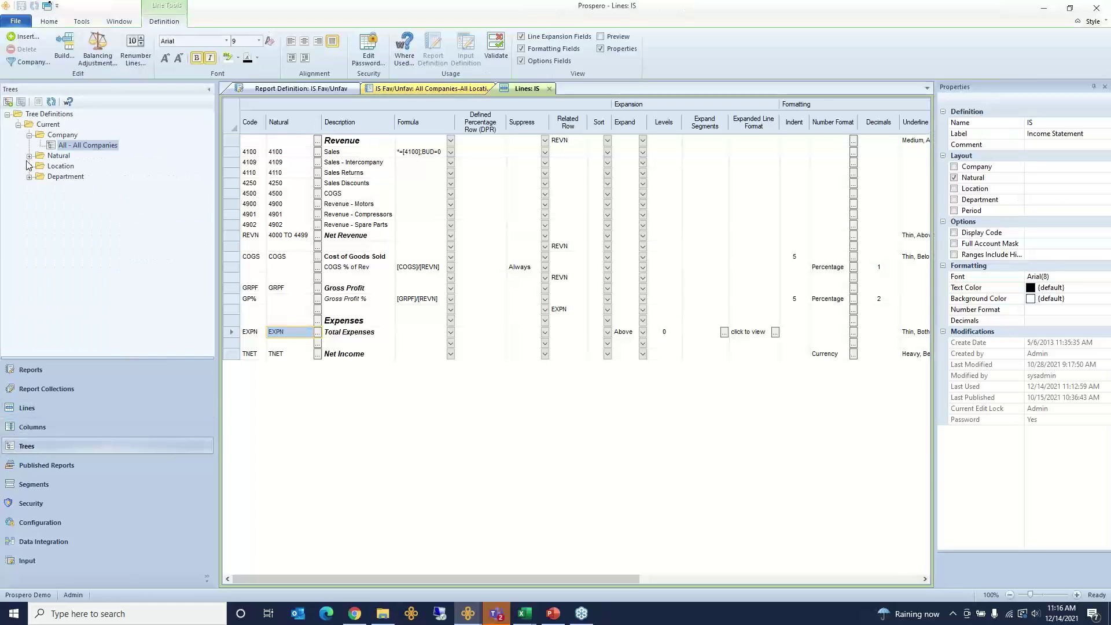
{"action": "left_click", "coordinate": [29, 156]}
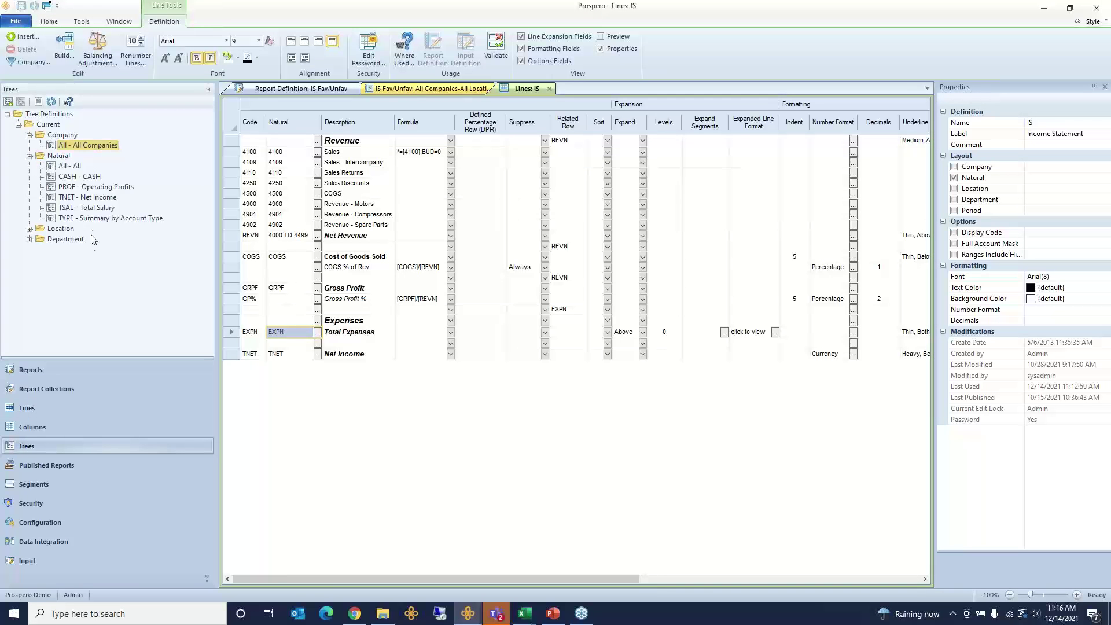
{"action": "left_click", "coordinate": [93, 198]}
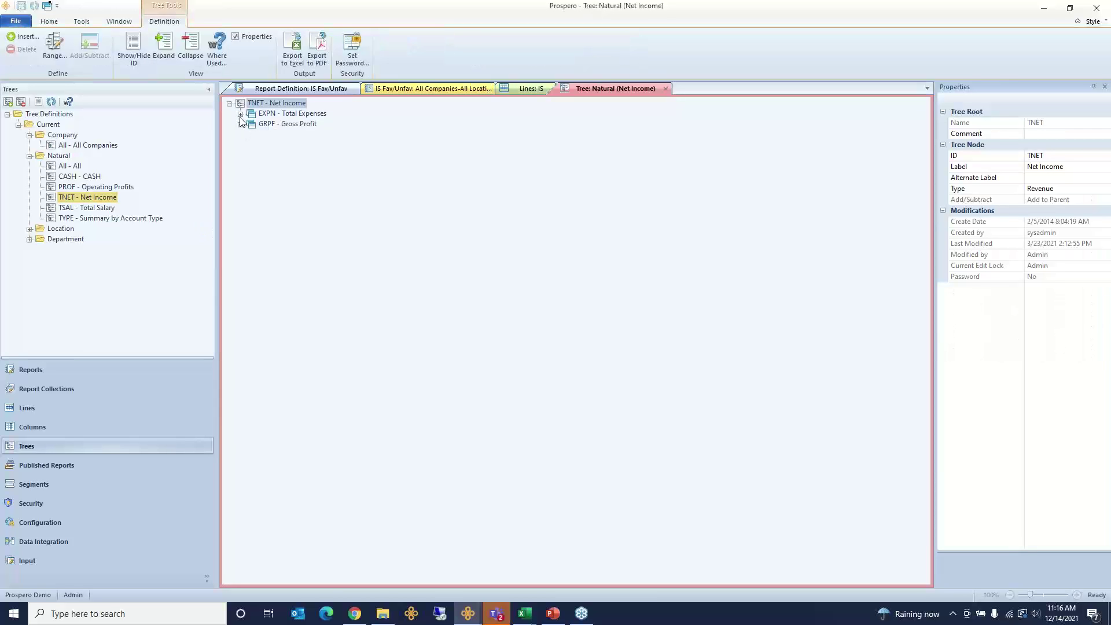
{"action": "left_click", "coordinate": [241, 115]}
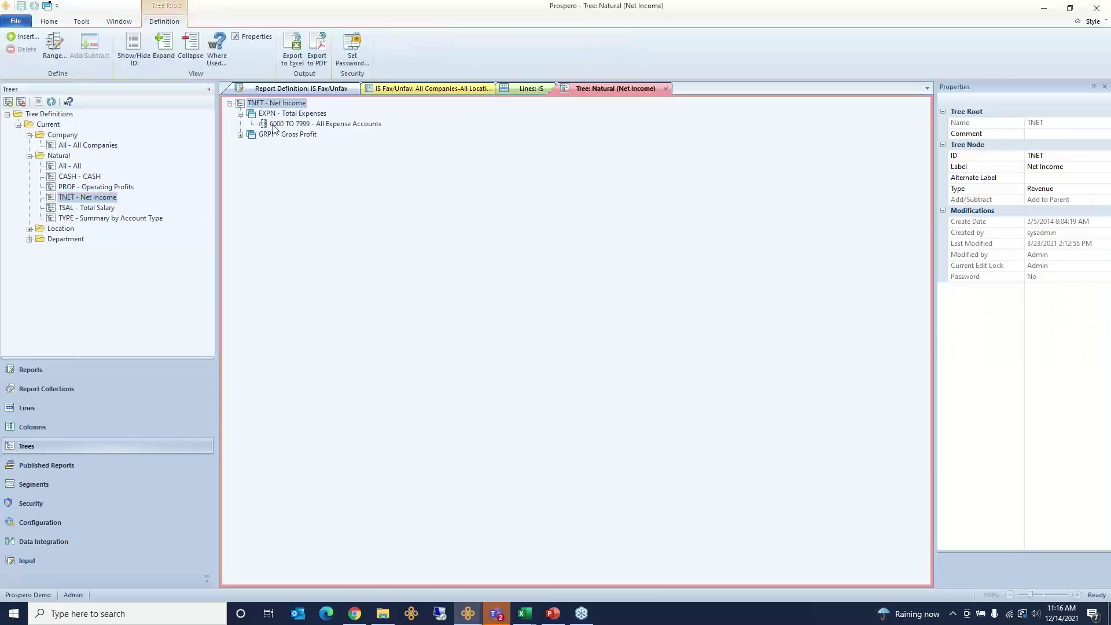
{"action": "left_click", "coordinate": [241, 135]}
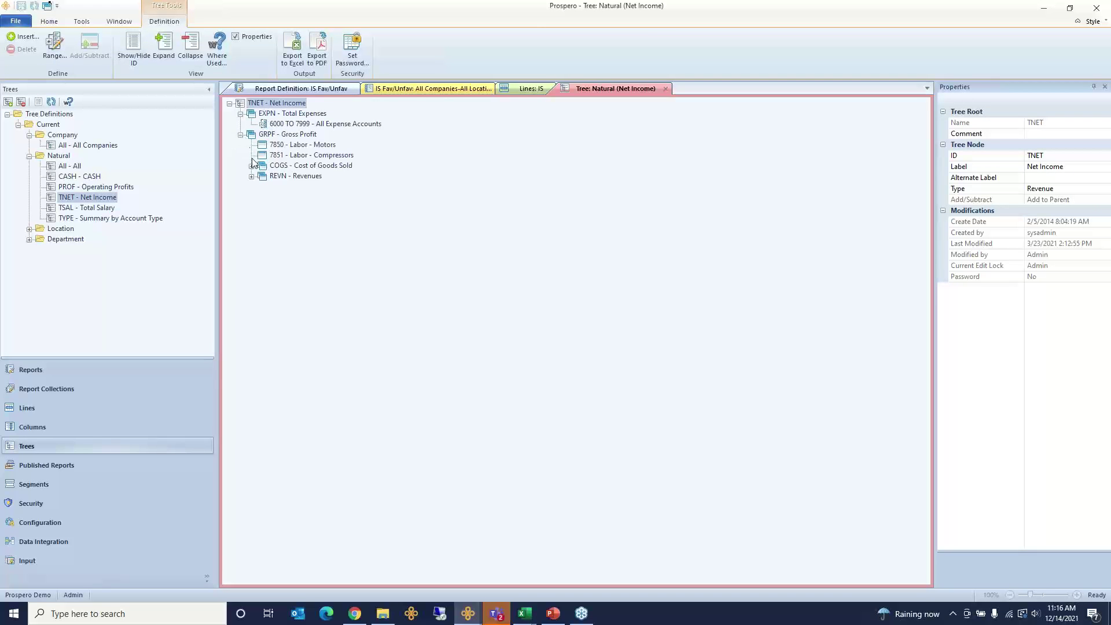
{"action": "left_click", "coordinate": [252, 166]}
{"action": "left_click", "coordinate": [252, 197]}
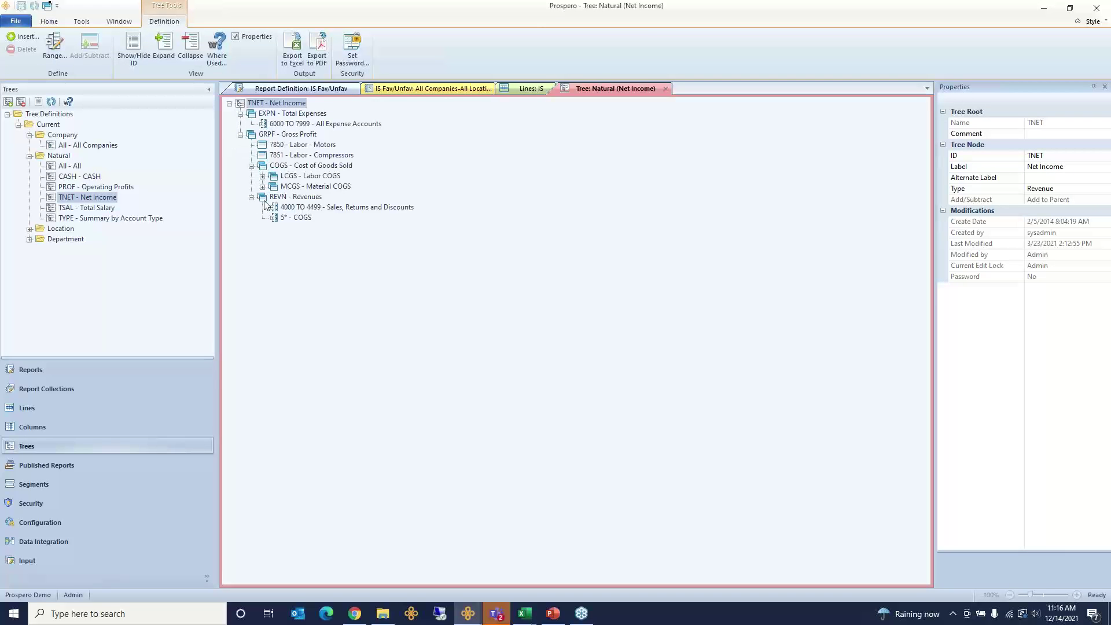
Exclude account 4109 from the 4000 TO 4499 Sales, Returns and Discounts range under REVN - Revenues
{"action": "left_click", "coordinate": [299, 208]}
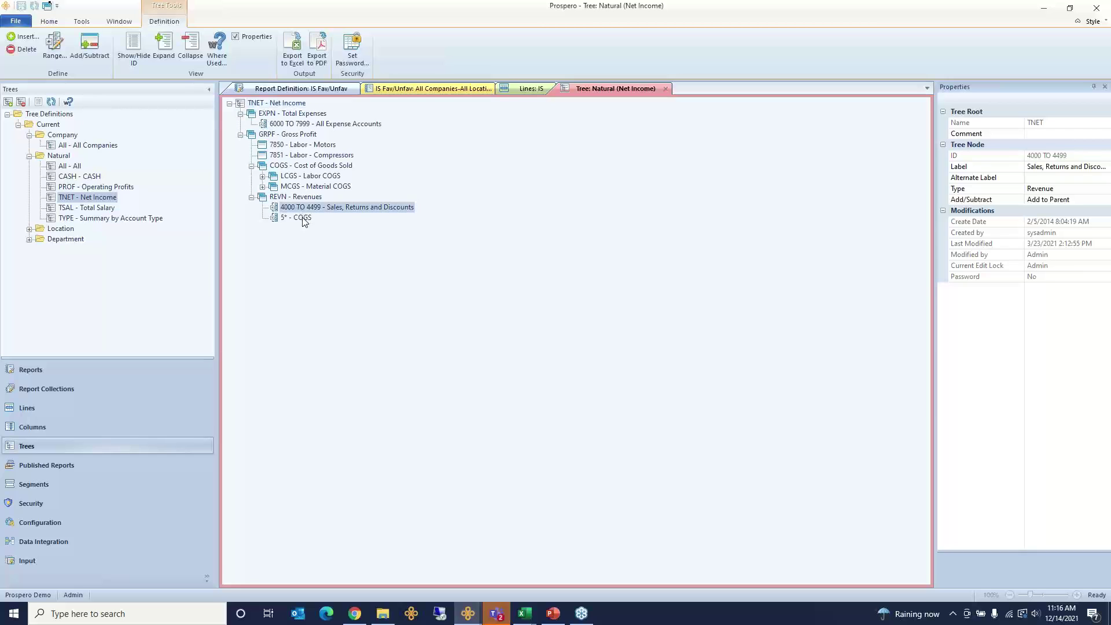
{"action": "right_click", "coordinate": [360, 205]}
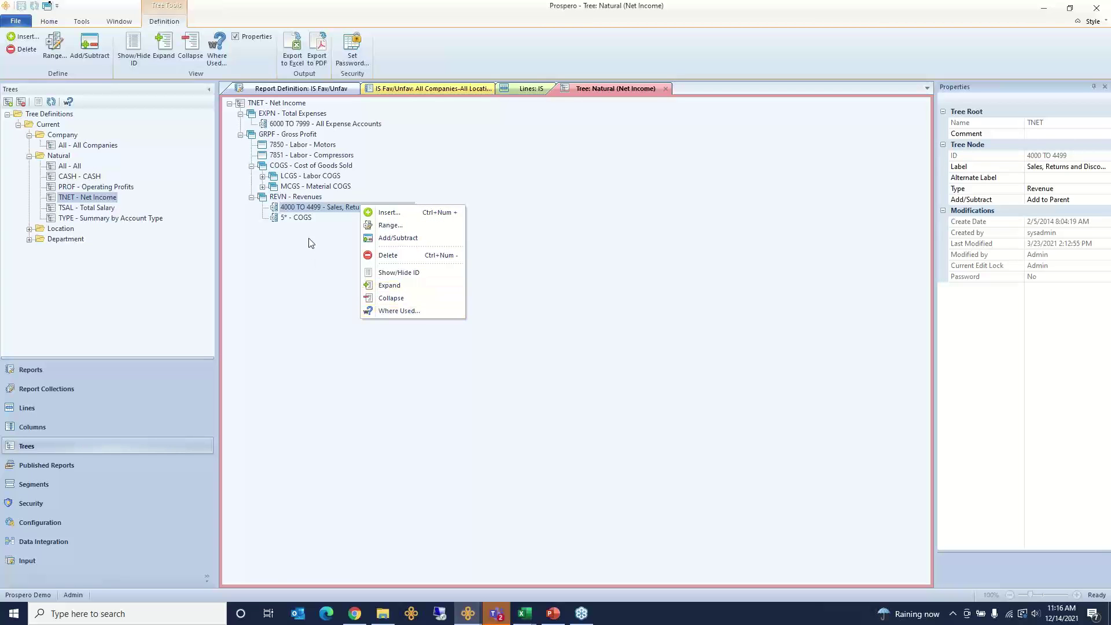
{"action": "left_click", "coordinate": [326, 207]}
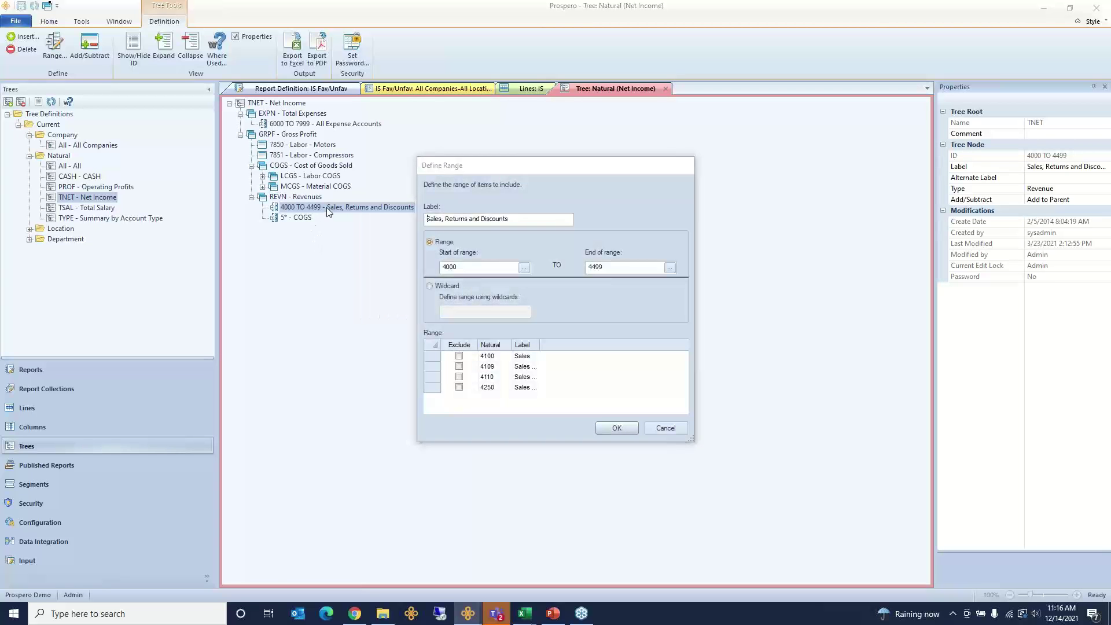
{"action": "left_click", "coordinate": [459, 367]}
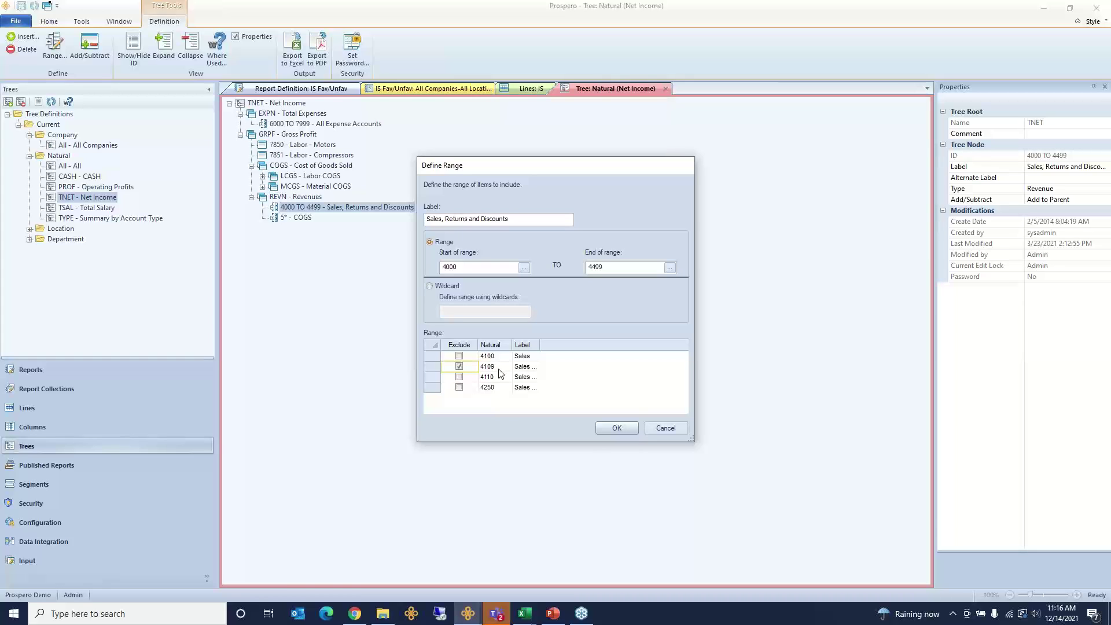
{"action": "left_click", "coordinate": [612, 428]}
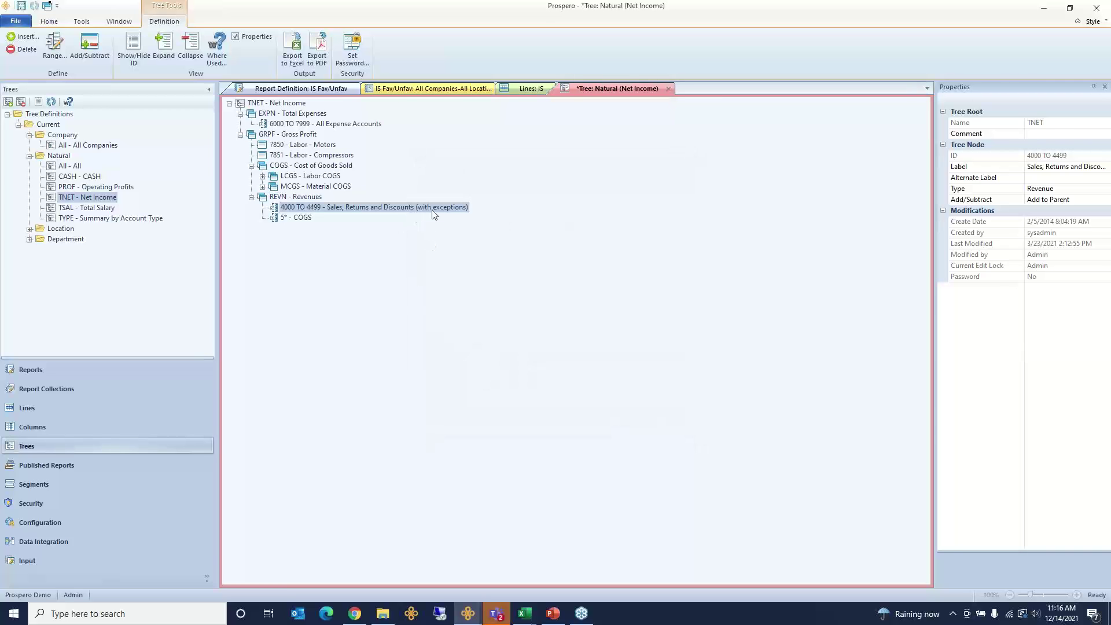
Reopen the 4000 TO 4499 range definition, review its start and end, and try defining it with the wildcard 4*
{"action": "double_click", "coordinate": [435, 212]}
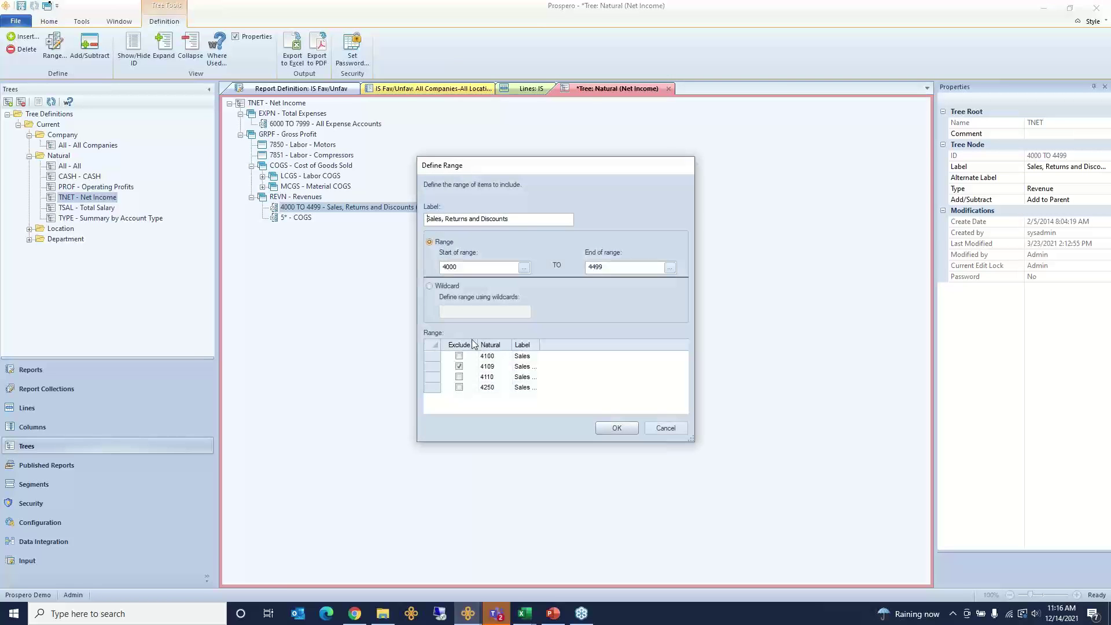
{"action": "double_click", "coordinate": [458, 267]}
{"action": "double_click", "coordinate": [617, 266]}
{"action": "left_click_drag", "start_coordinate": [459, 265], "coordinate": [426, 262]}
{"action": "left_click", "coordinate": [427, 287]}
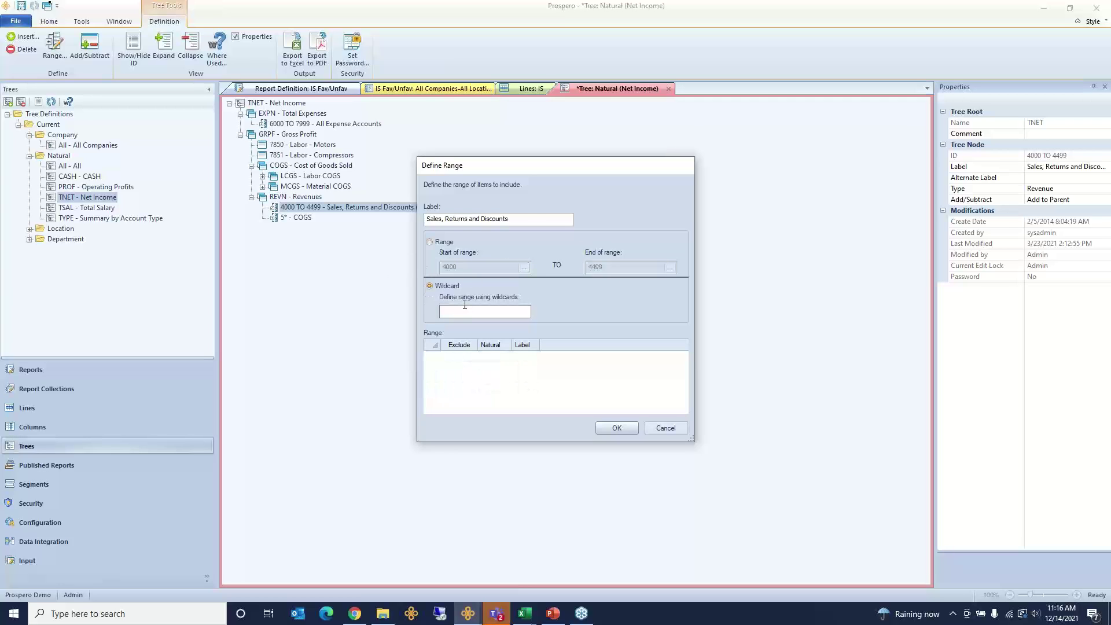
{"action": "left_click", "coordinate": [470, 311]}
{"action": "type", "text": "4*"}
{"action": "key", "text": "Tab"}
{"action": "left_click", "coordinate": [453, 313]}
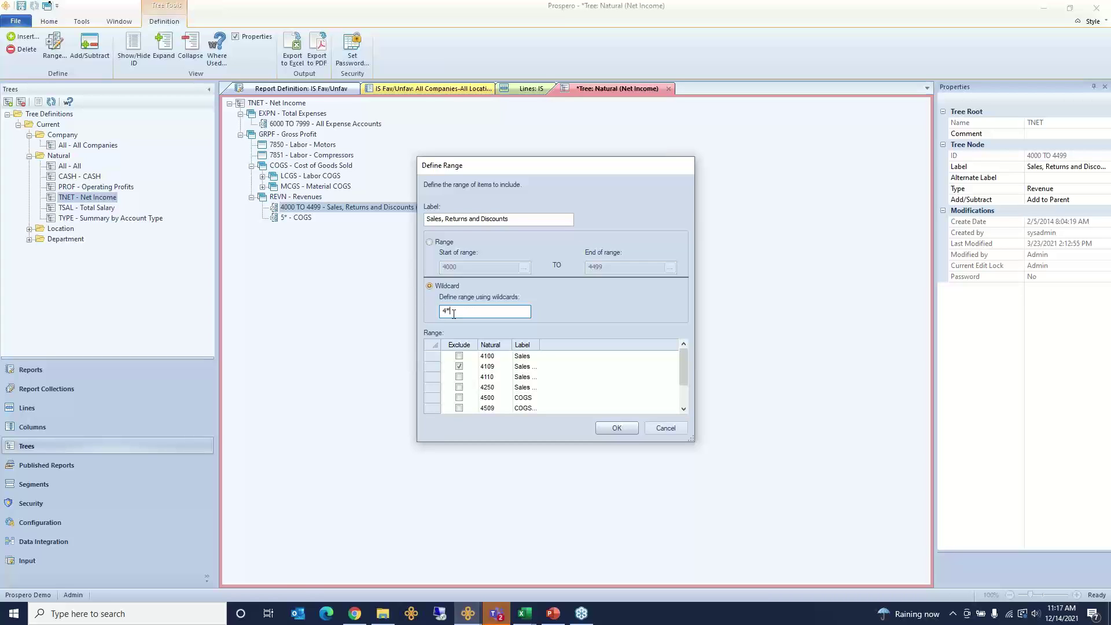
Try the wildcard ***5 for the range, widen the Label column to read the matching accounts, and cancel the range definition
{"action": "left_click_drag", "start_coordinate": [453, 313], "coordinate": [437, 311]}
{"action": "type", "text": "***"}
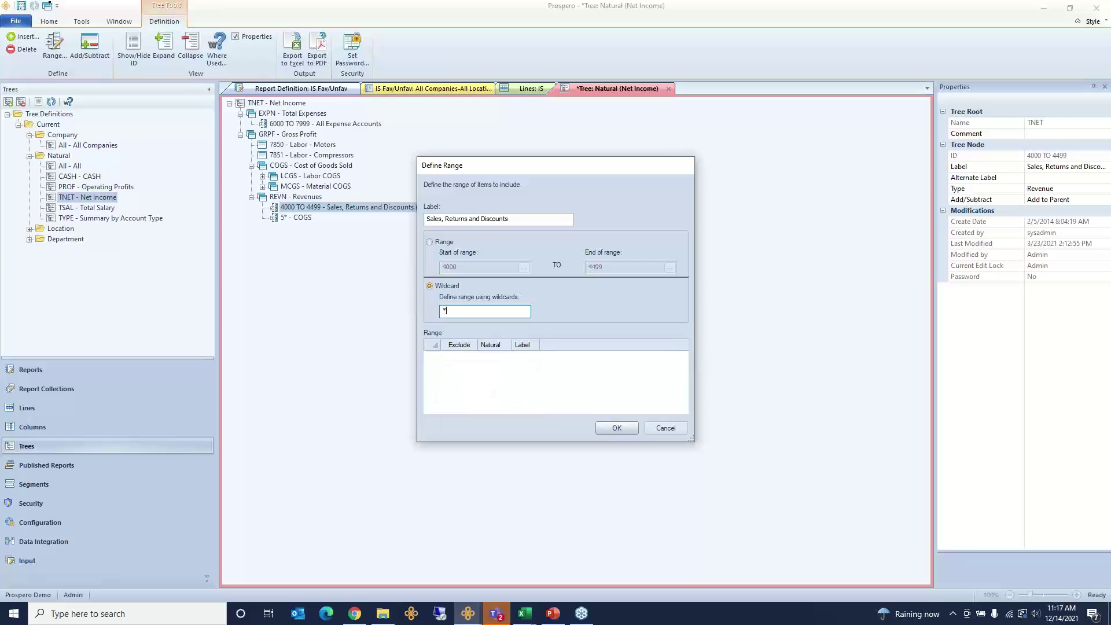
{"action": "type", "text": "5"}
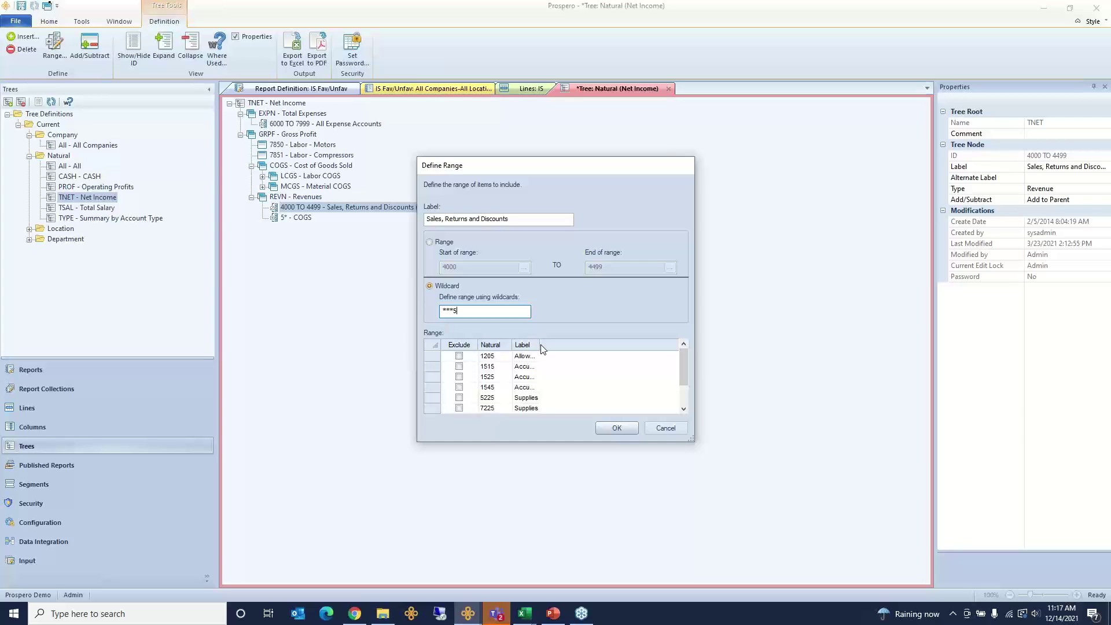
{"action": "left_click_drag", "start_coordinate": [539, 344], "coordinate": [580, 344]}
{"action": "left_click", "coordinate": [671, 429]}
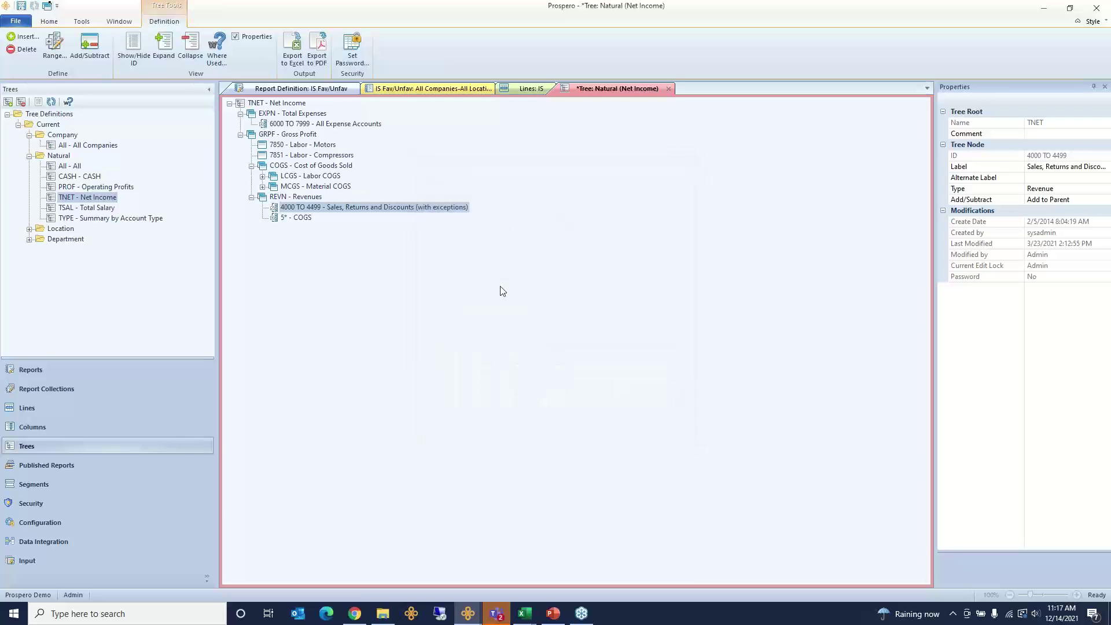
Look up where EXPN - Total Expenses is used, enlarge the usage list to examine the names and types, and cancel
{"action": "left_click", "coordinate": [291, 116]}
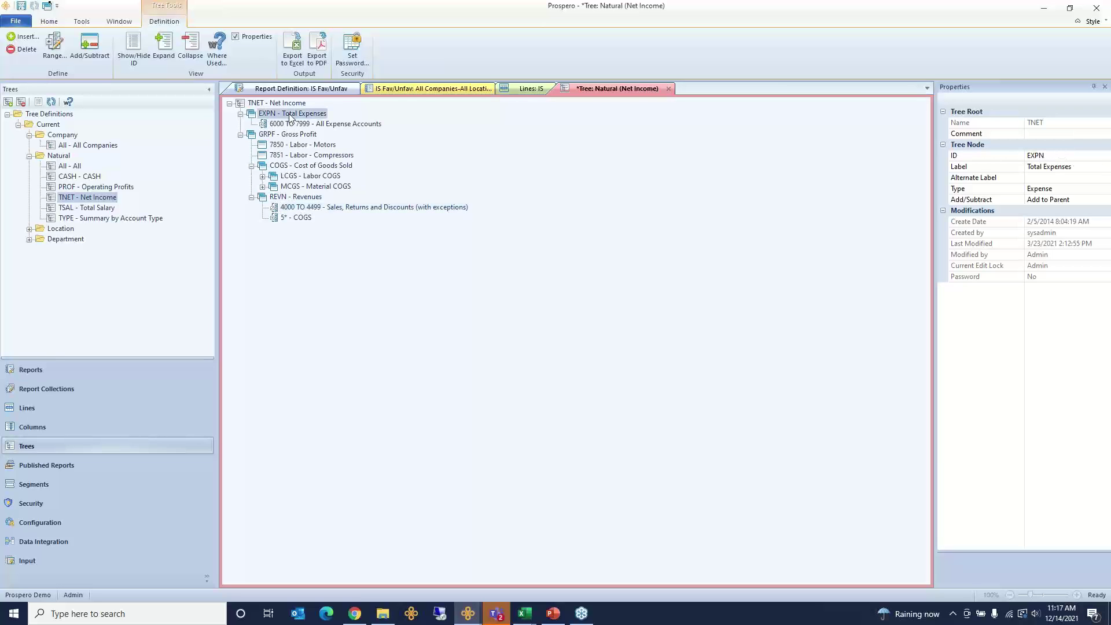
{"action": "right_click", "coordinate": [291, 118]}
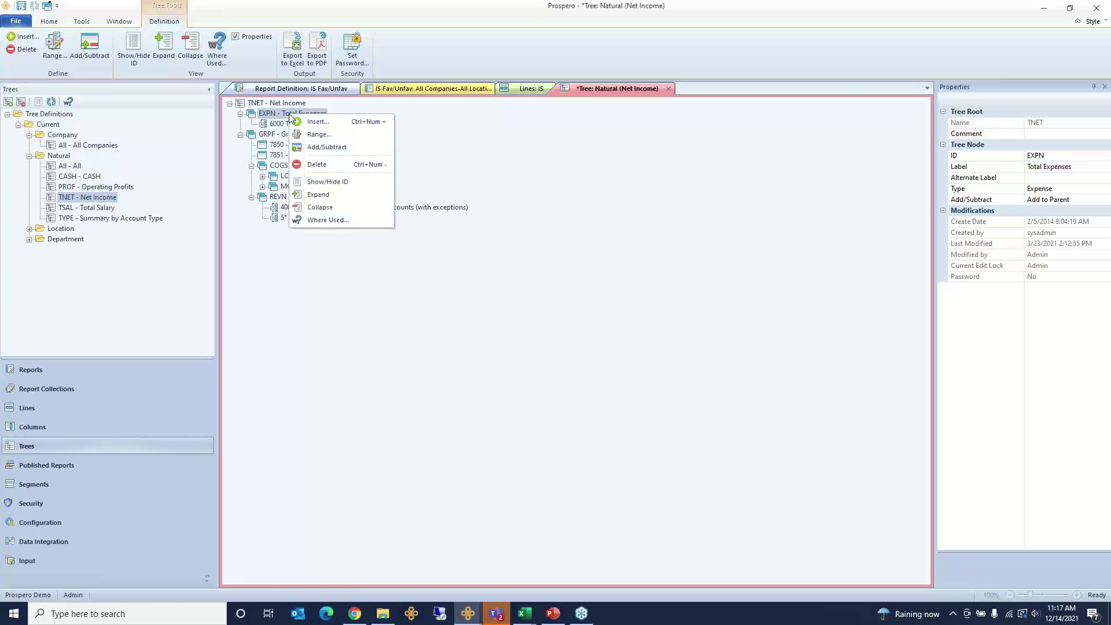
{"action": "left_click", "coordinate": [296, 114]}
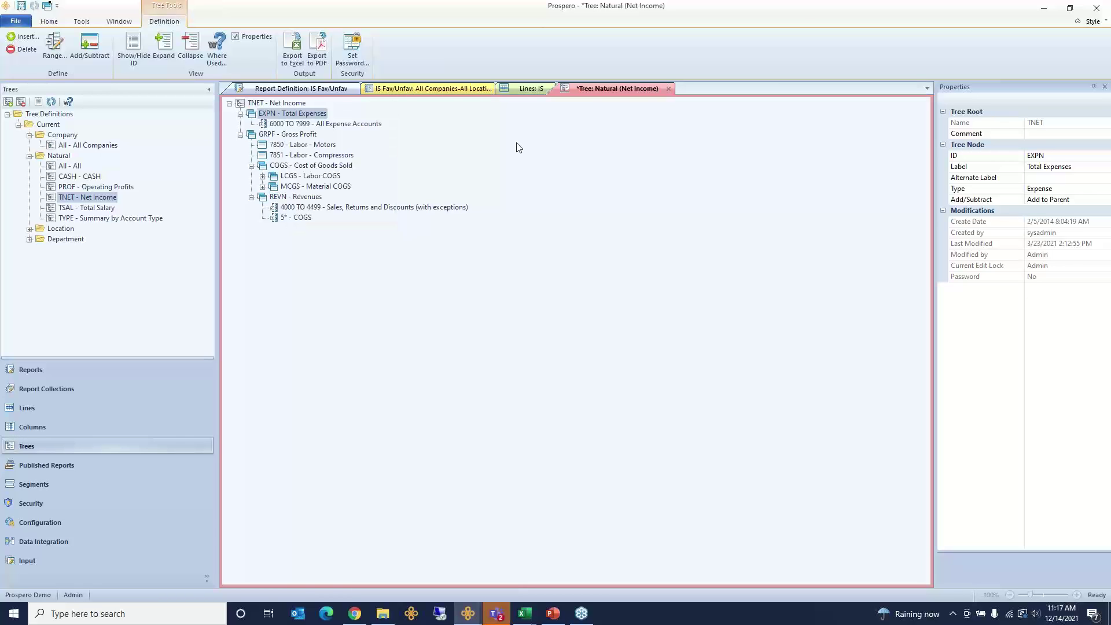
{"action": "right_click", "coordinate": [303, 115]}
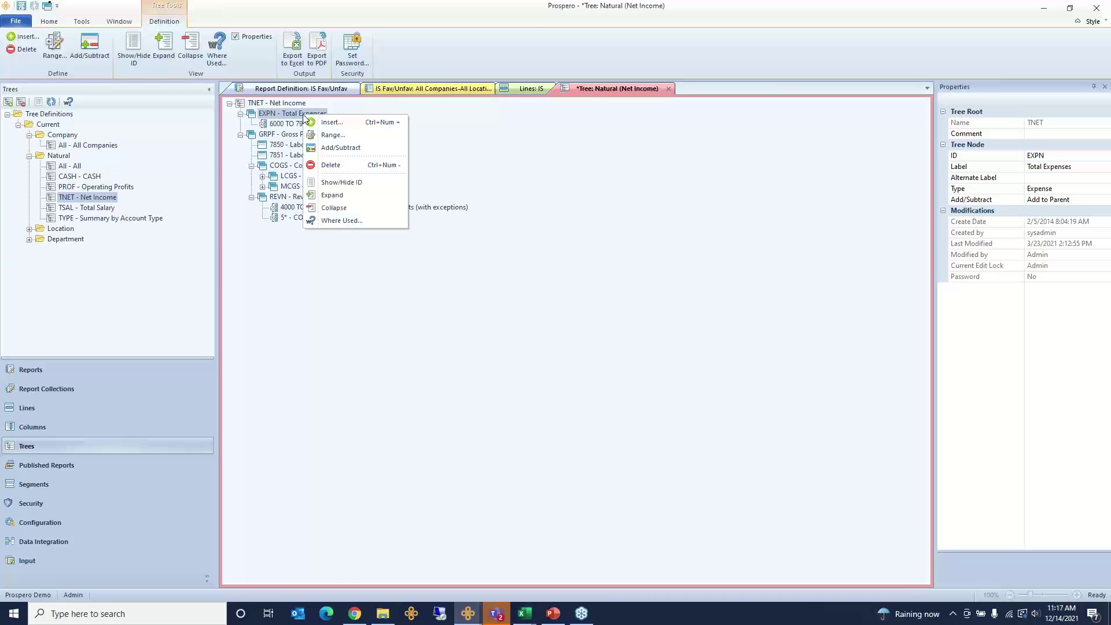
{"action": "left_click", "coordinate": [382, 224]}
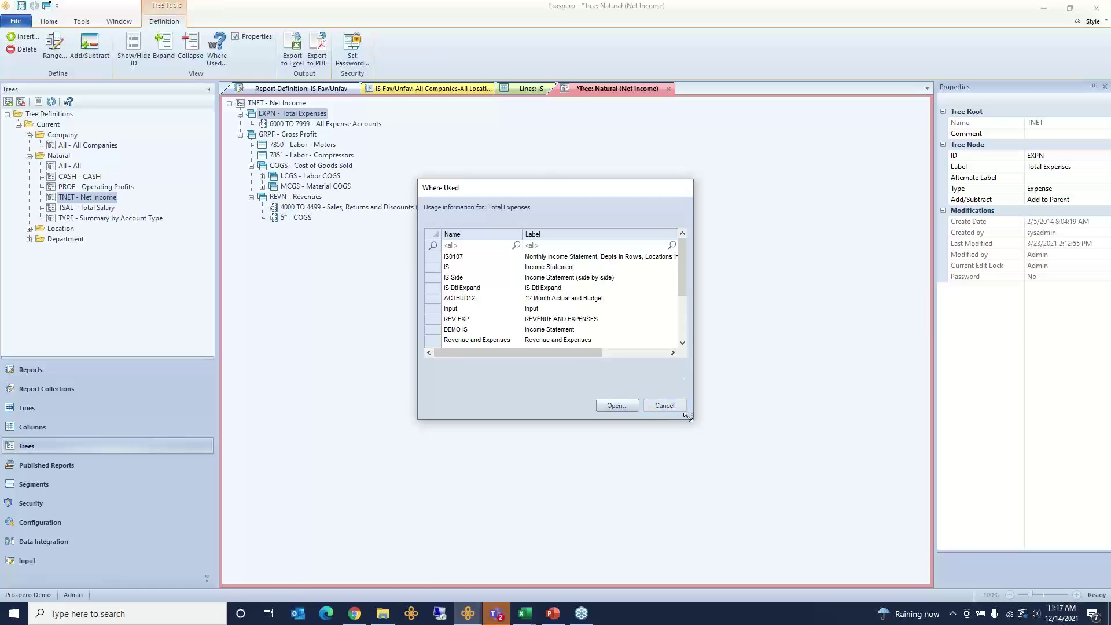
{"action": "left_click_drag", "start_coordinate": [683, 414], "coordinate": [879, 481]}
{"action": "left_click_drag", "start_coordinate": [568, 309], "coordinate": [562, 362]}
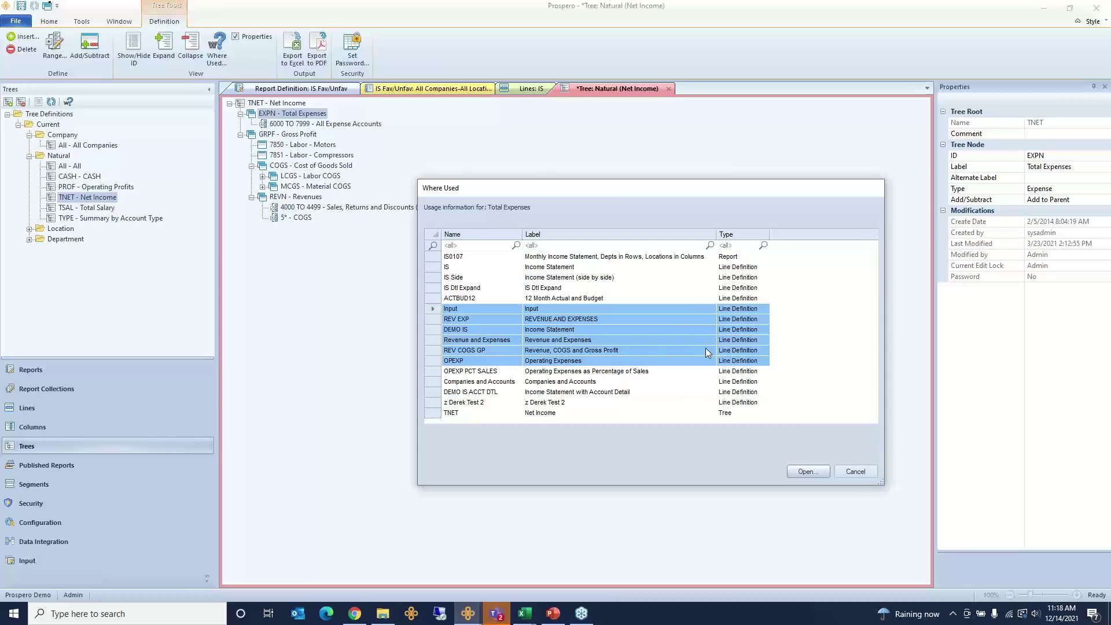
{"action": "left_click", "coordinate": [856, 472]}
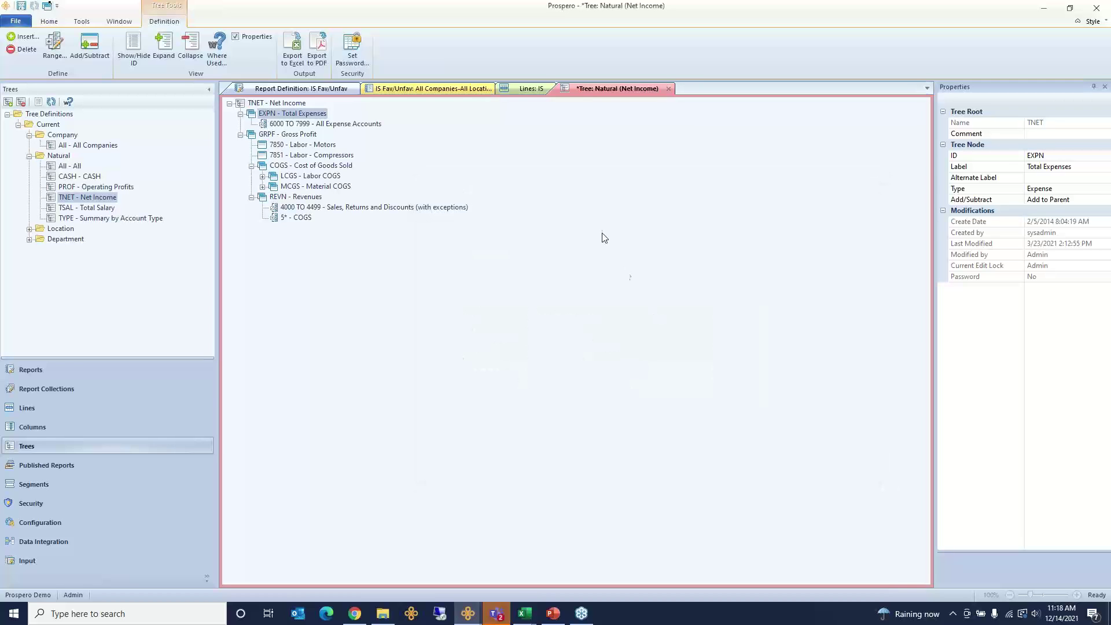
Return to the IS line definition and examine the Expand options and Levels setting of the Total Expenses line
{"action": "left_click", "coordinate": [530, 89]}
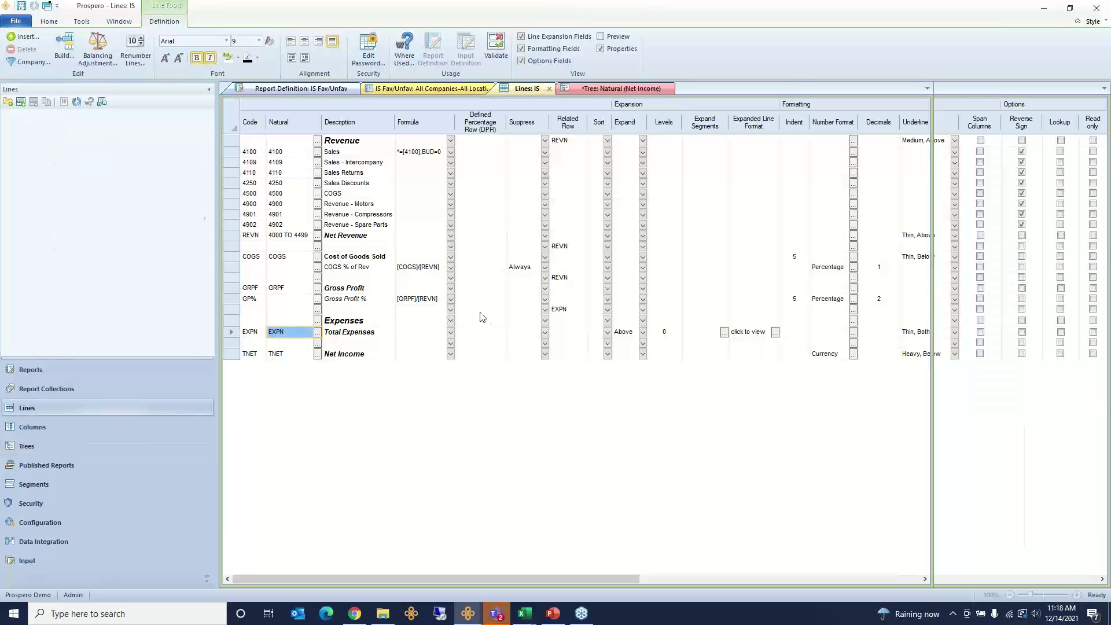
{"action": "left_click", "coordinate": [230, 334]}
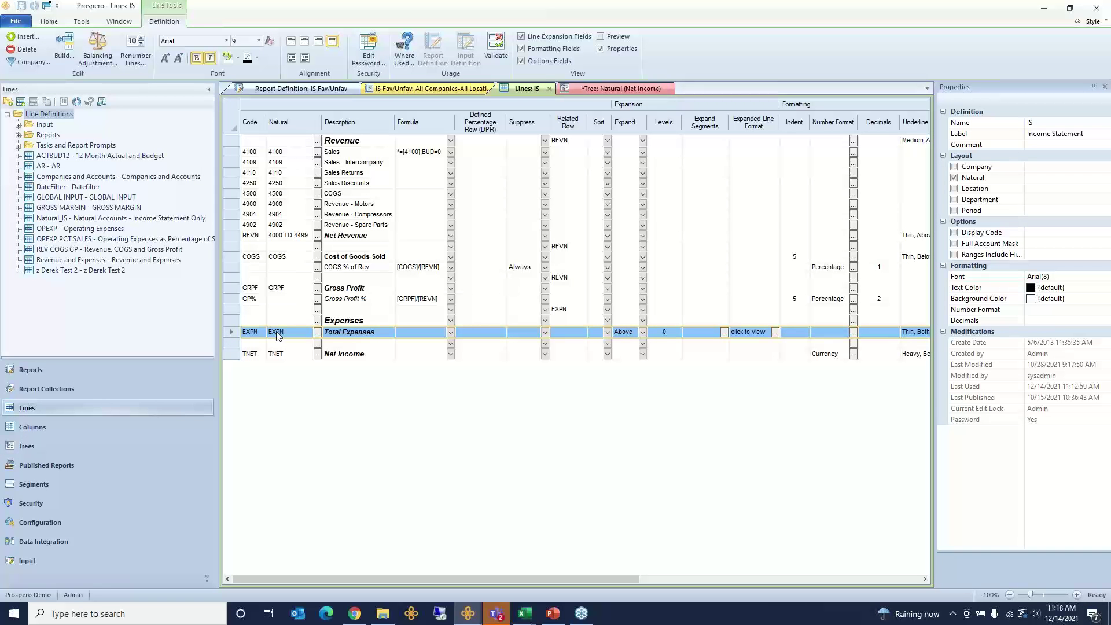
{"action": "left_click", "coordinate": [646, 337]}
{"action": "left_click", "coordinate": [643, 333]}
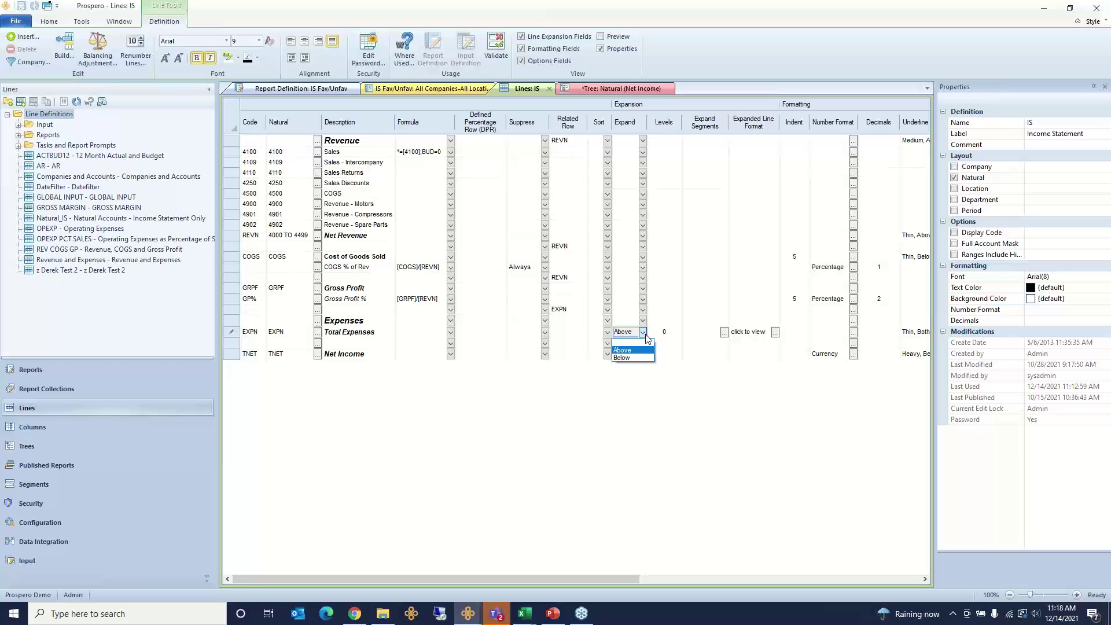
{"action": "left_click", "coordinate": [656, 332]}
{"action": "left_click", "coordinate": [656, 332]}
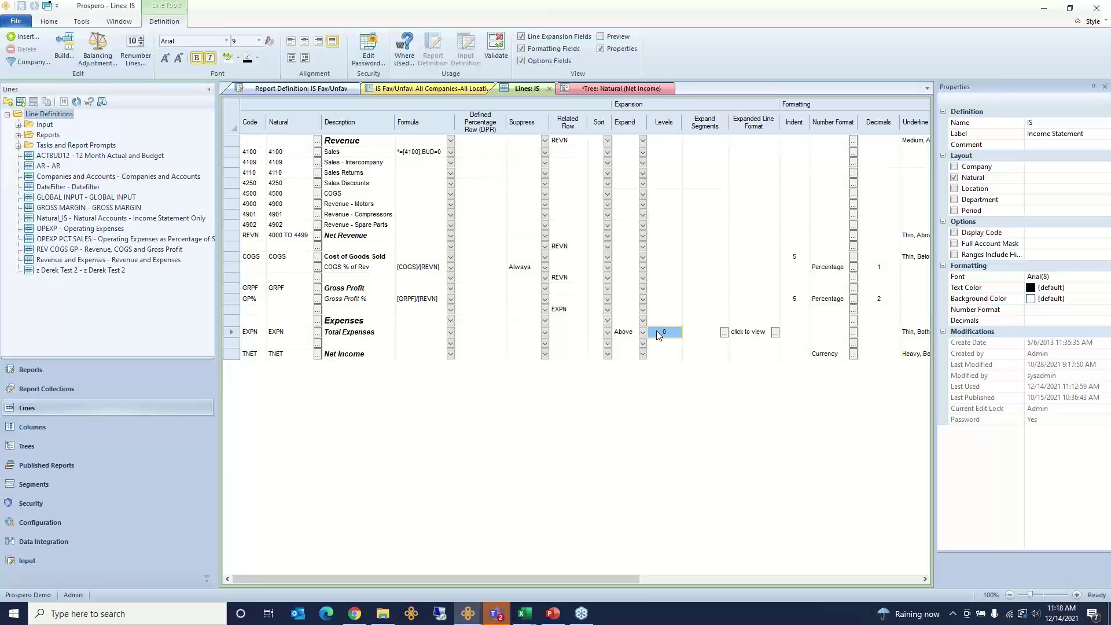
Examine the natural tree choices for the Total Expenses line, expanding Gross Profit and Cost of Goods Sold under Net Income, and cancel the selection
{"action": "left_click", "coordinate": [318, 334]}
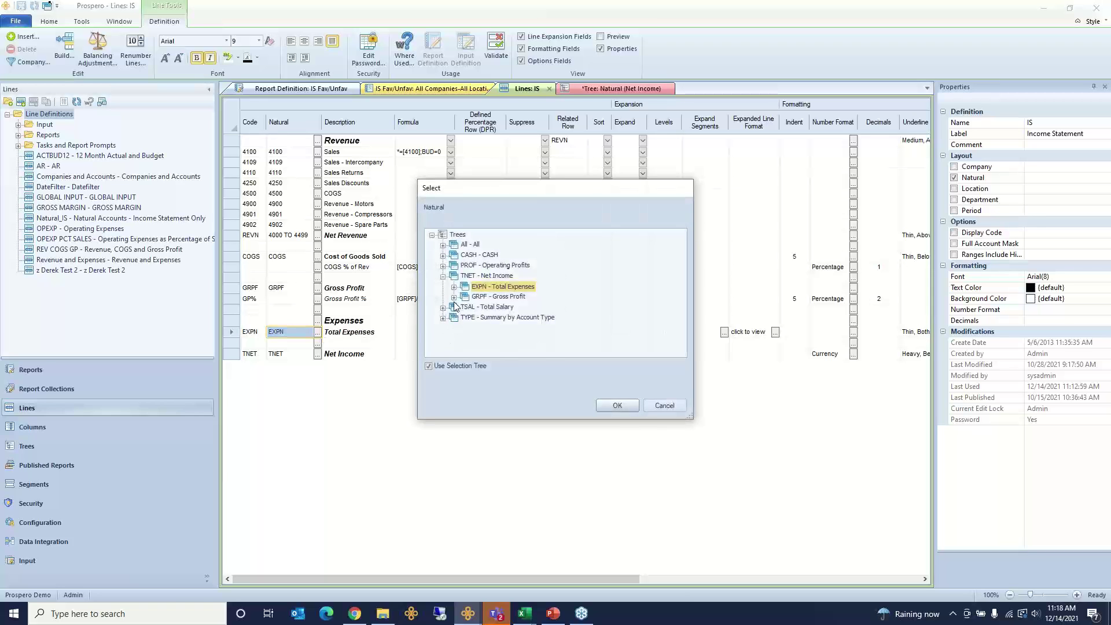
{"action": "left_click", "coordinate": [454, 297]}
{"action": "left_click", "coordinate": [465, 328]}
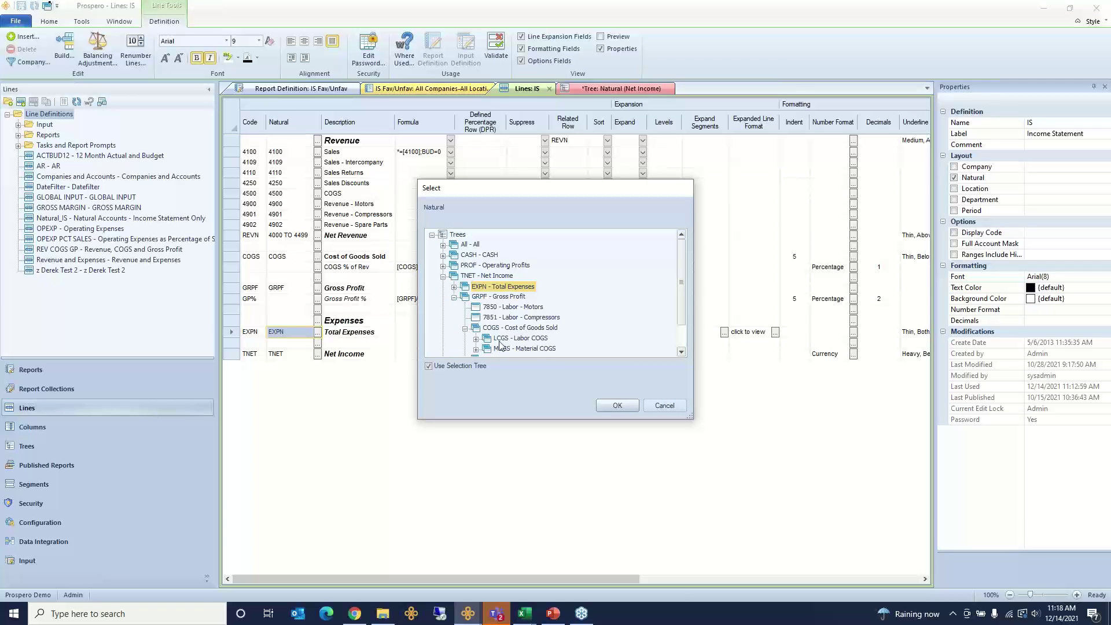
{"action": "left_click", "coordinate": [502, 331]}
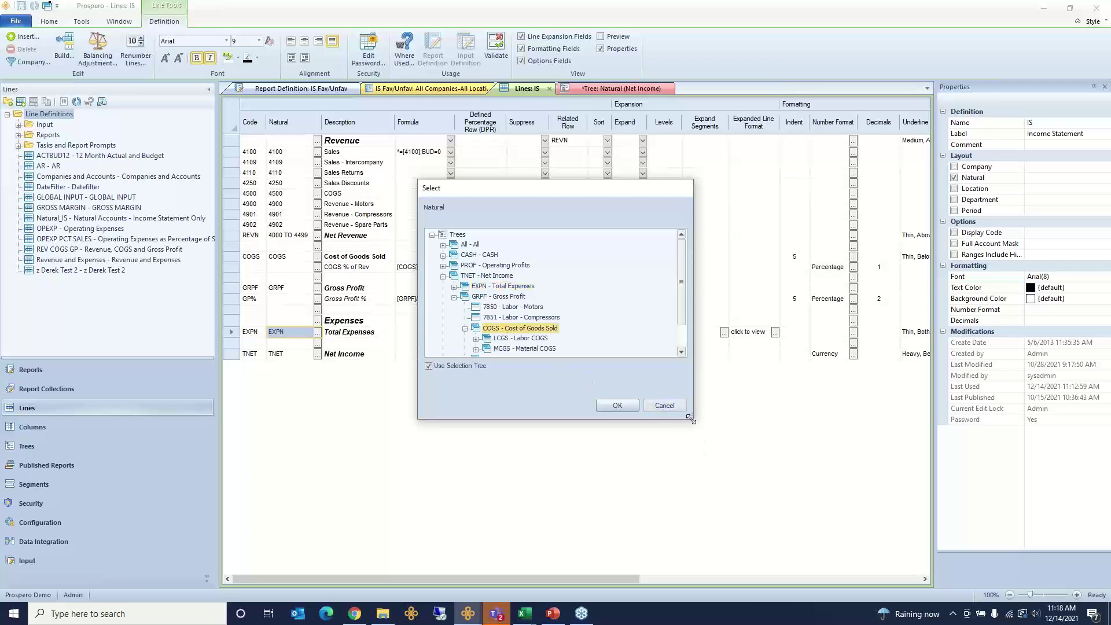
{"action": "left_click_drag", "start_coordinate": [691, 417], "coordinate": [704, 443]}
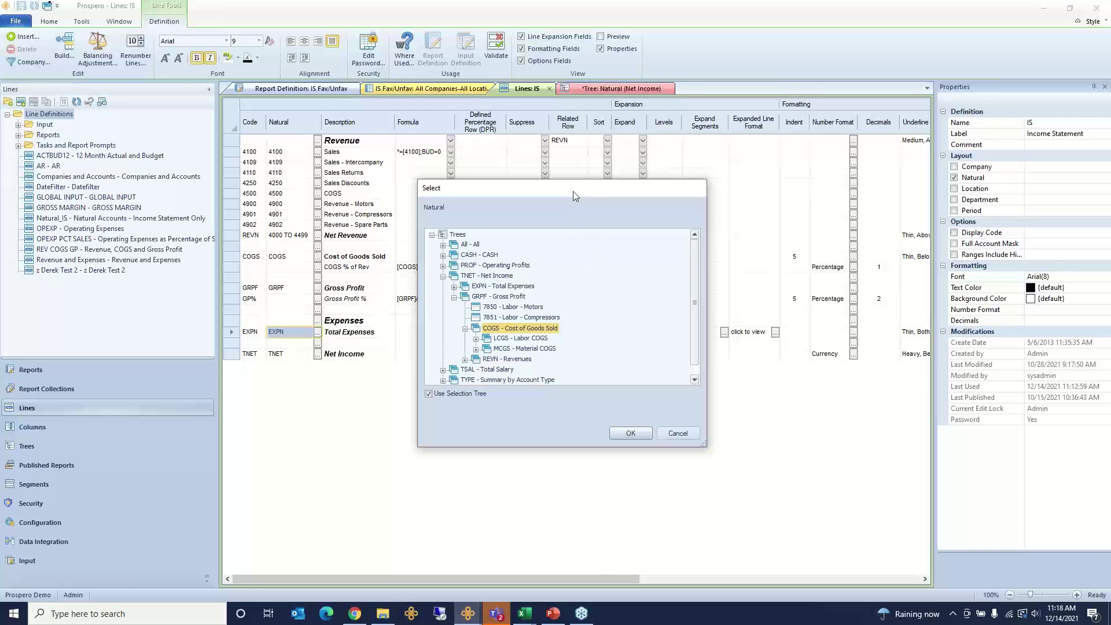
{"action": "left_click_drag", "start_coordinate": [574, 195], "coordinate": [446, 371]}
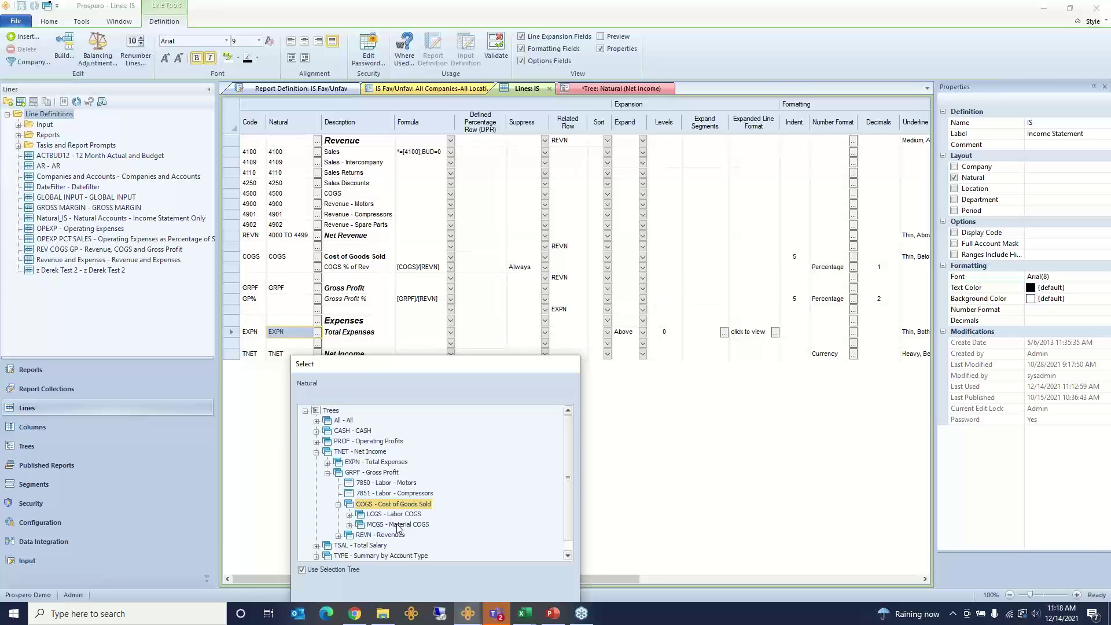
{"action": "left_click_drag", "start_coordinate": [472, 369], "coordinate": [353, 255]}
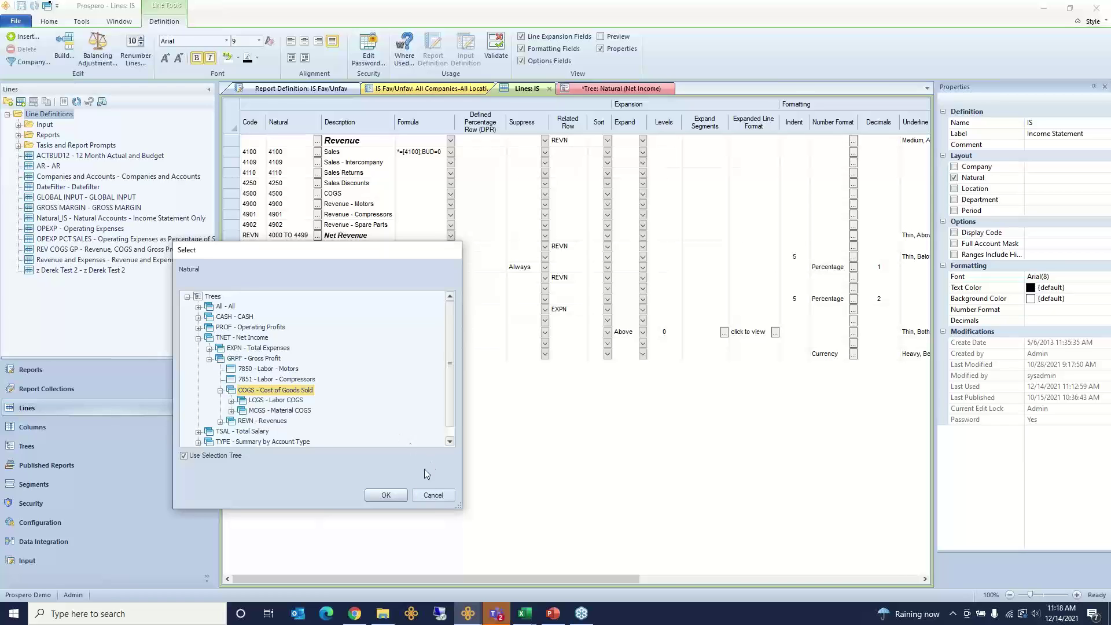
{"action": "left_click", "coordinate": [430, 500]}
Review the Natural codes in the IS line definition and the Expand Segments options of the Total Expenses line, and cancel
{"action": "left_click_drag", "start_coordinate": [297, 163], "coordinate": [284, 339]}
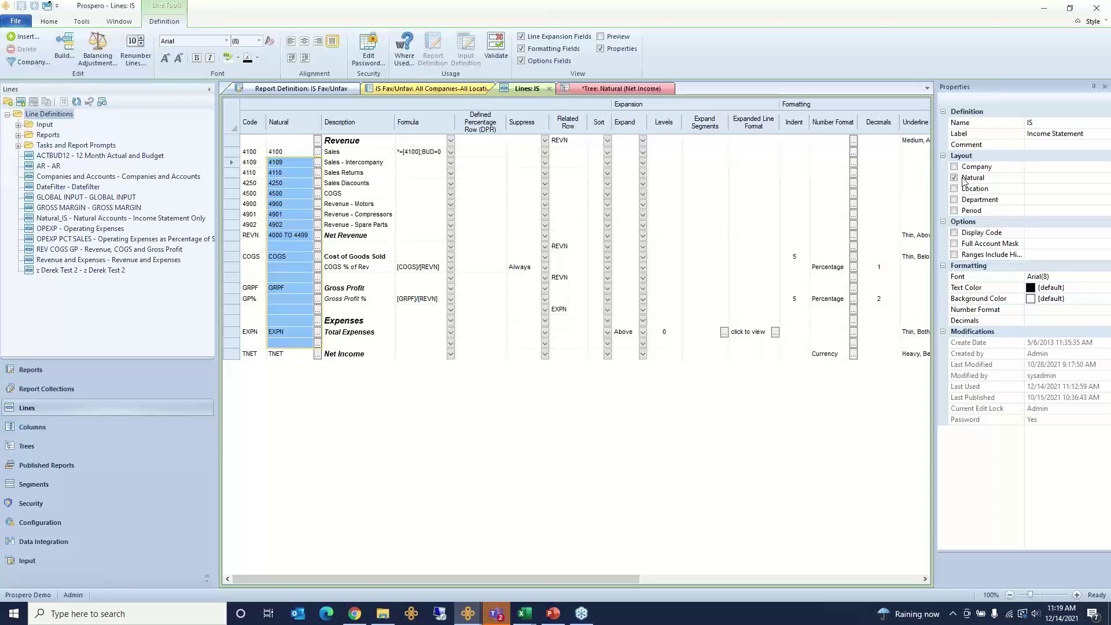
{"action": "left_click", "coordinate": [710, 335]}
{"action": "left_click", "coordinate": [724, 332]}
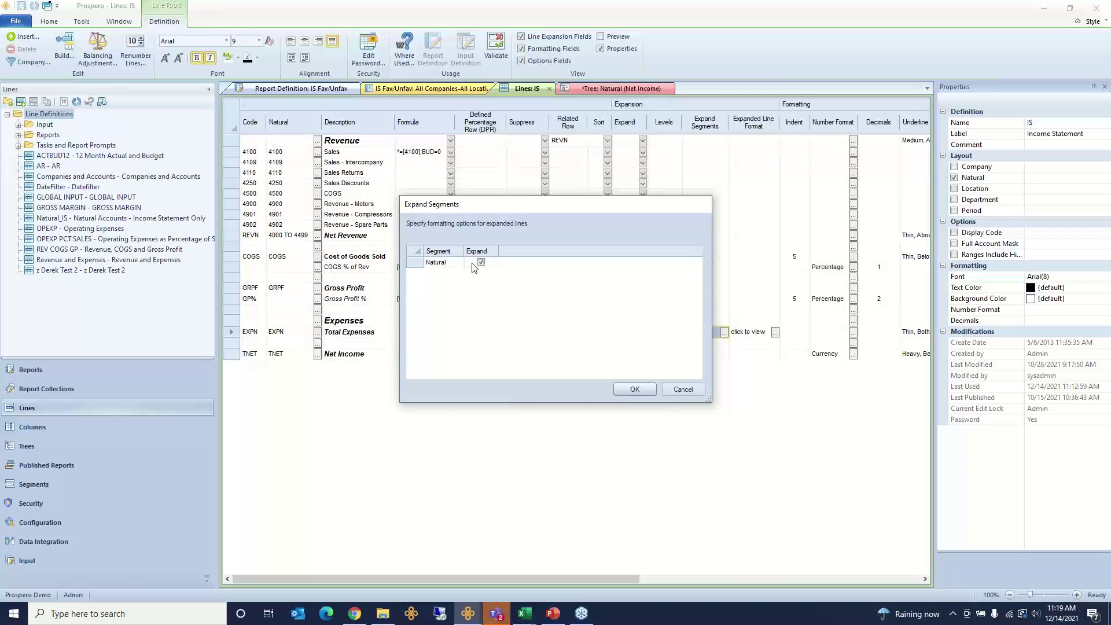
{"action": "left_click", "coordinate": [692, 393]}
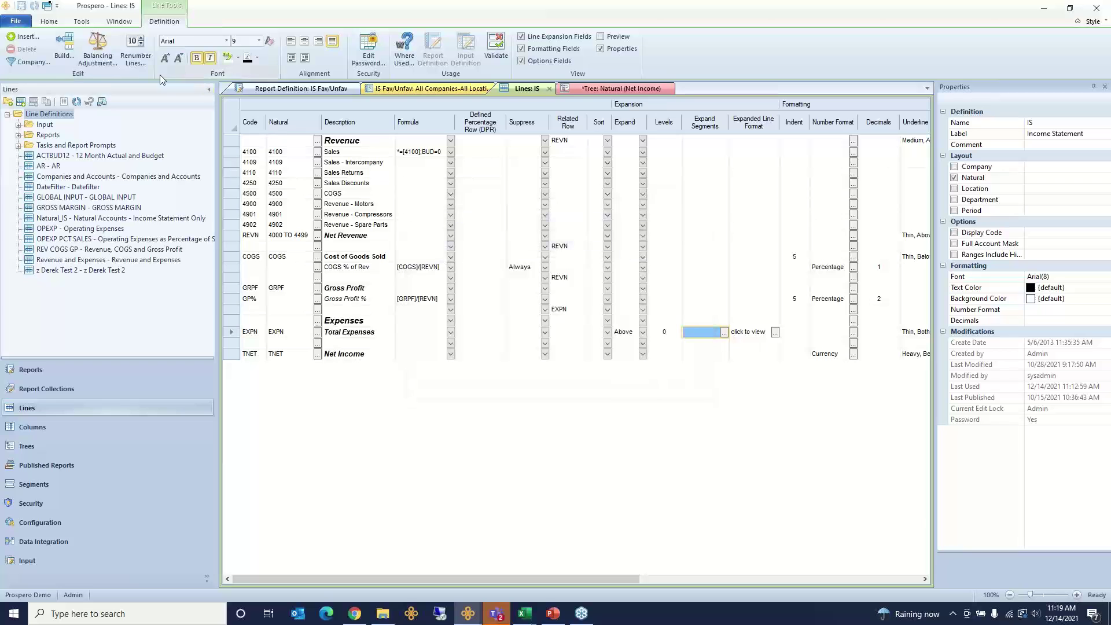
Close all open definitions without saving the Natural (Net Income) tree, and show the contents of the Uncategorized Reports folder
{"action": "left_click", "coordinate": [47, 6]}
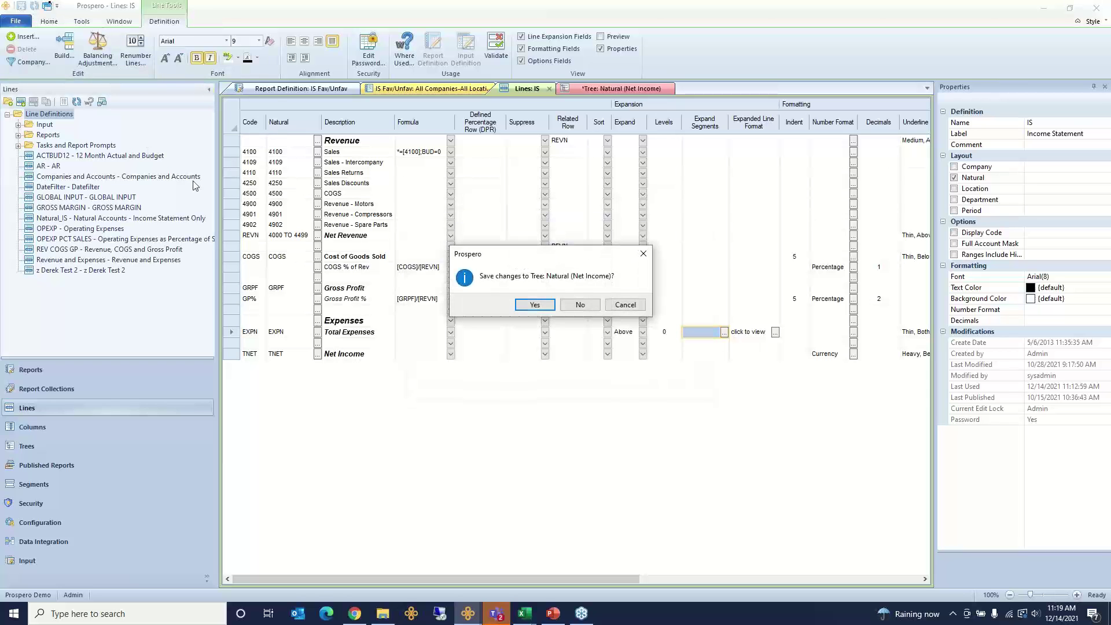
{"action": "left_click", "coordinate": [582, 305]}
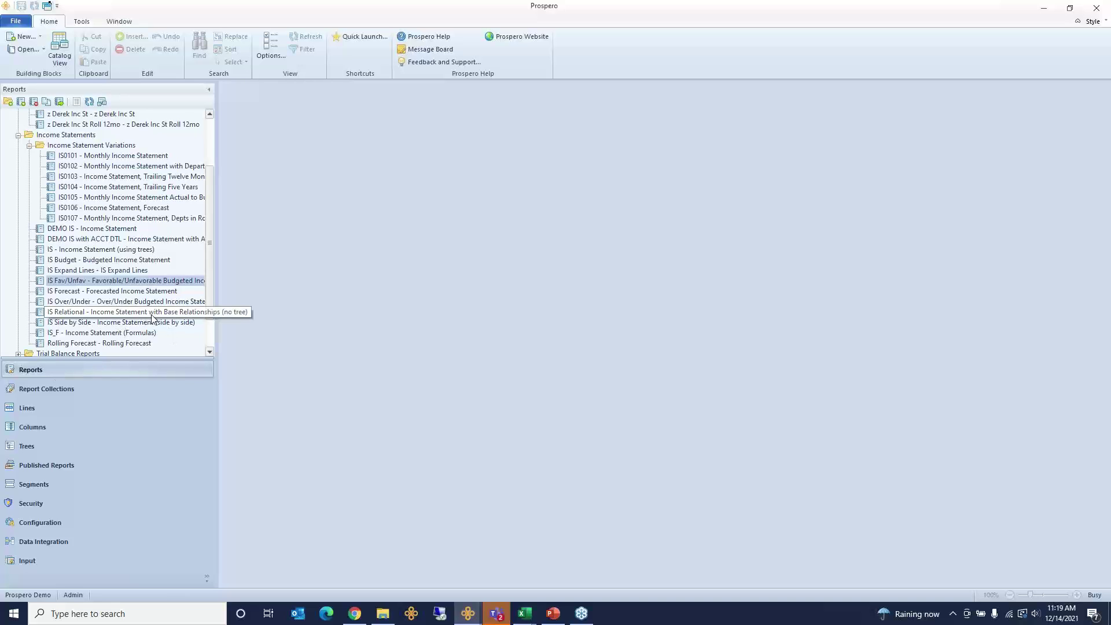
{"action": "left_click", "coordinate": [18, 136]}
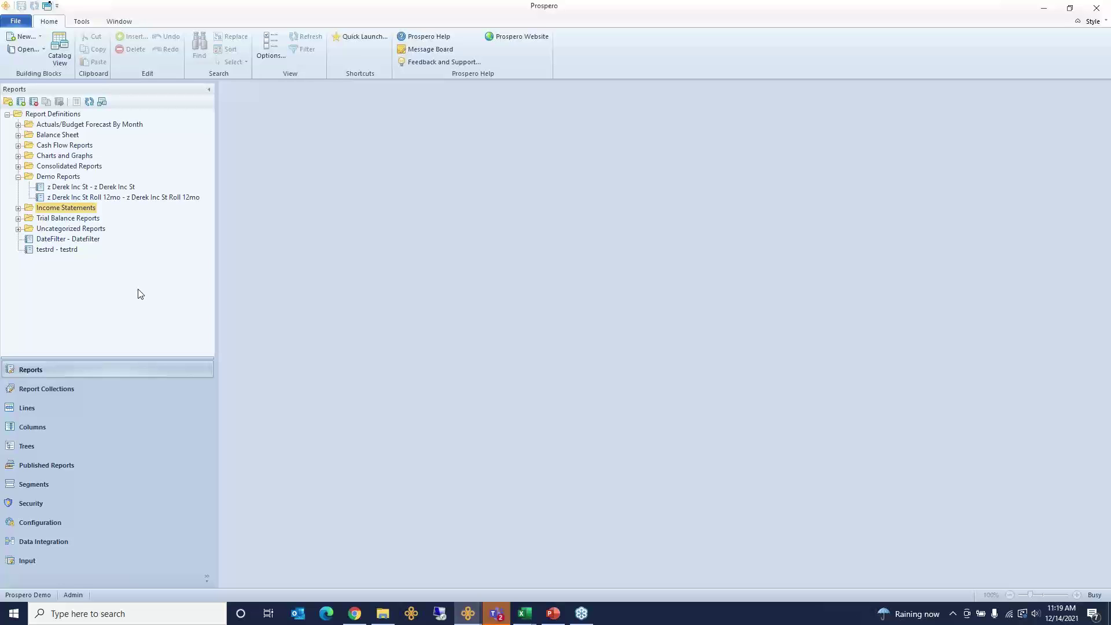
{"action": "left_click", "coordinate": [18, 229]}
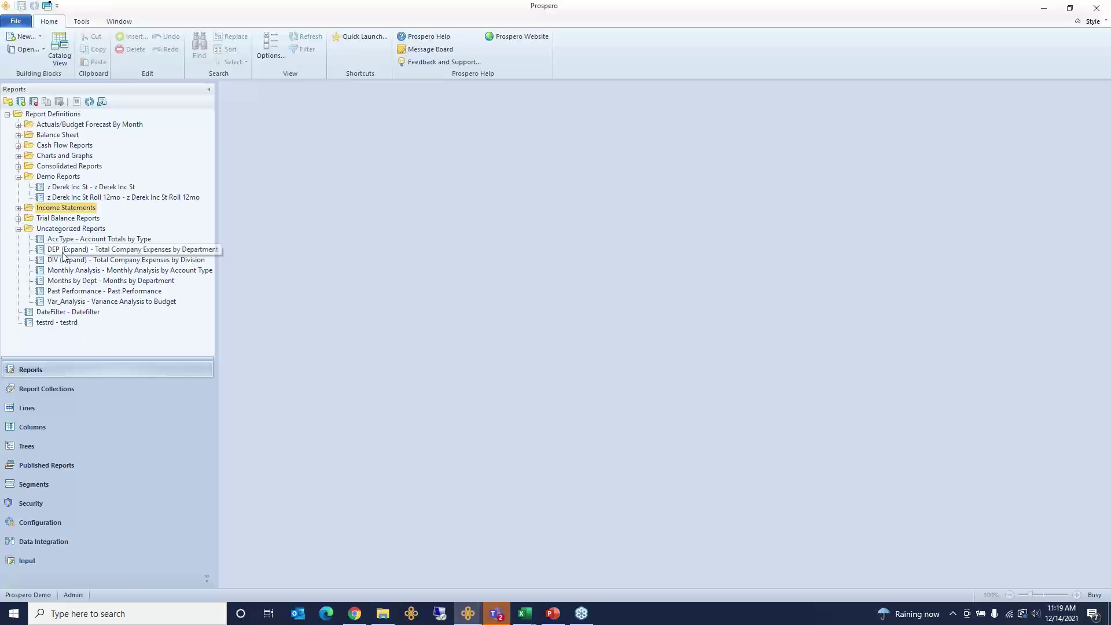
Open the DEP (Expand) - Total Company Expenses by Department report and run it with its existing report options
{"action": "left_click", "coordinate": [90, 259]}
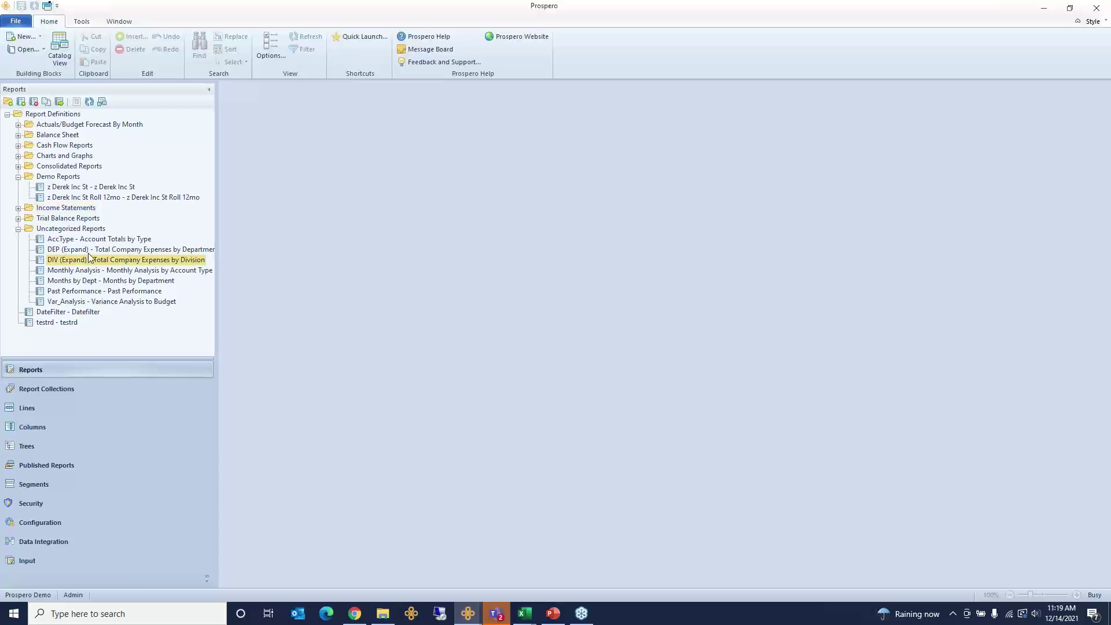
{"action": "right_click", "coordinate": [88, 250]}
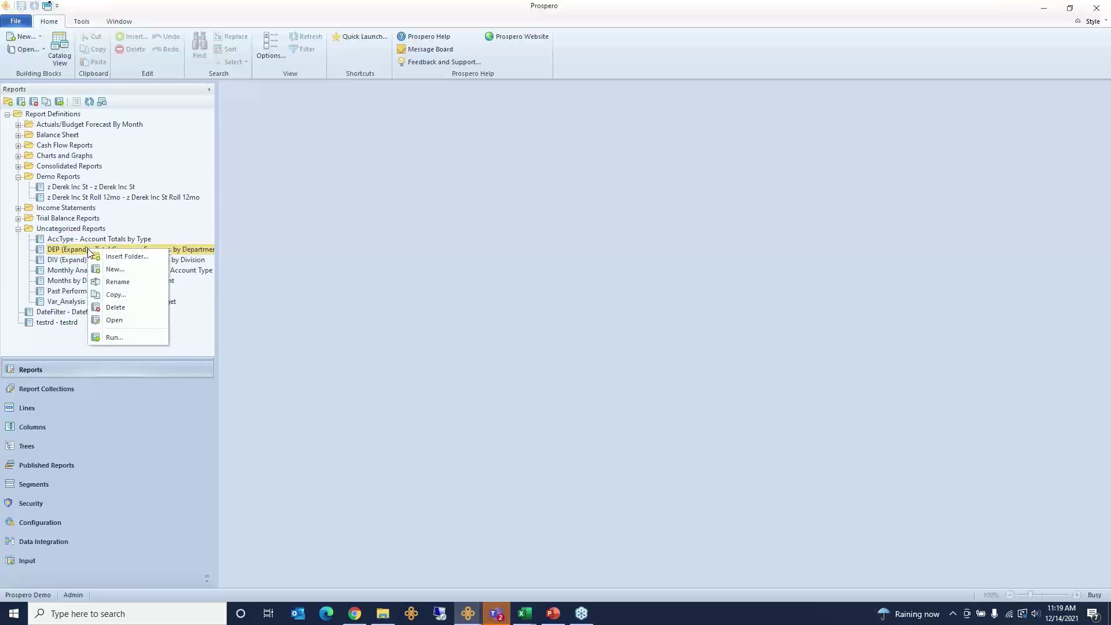
{"action": "double_click", "coordinate": [89, 250]}
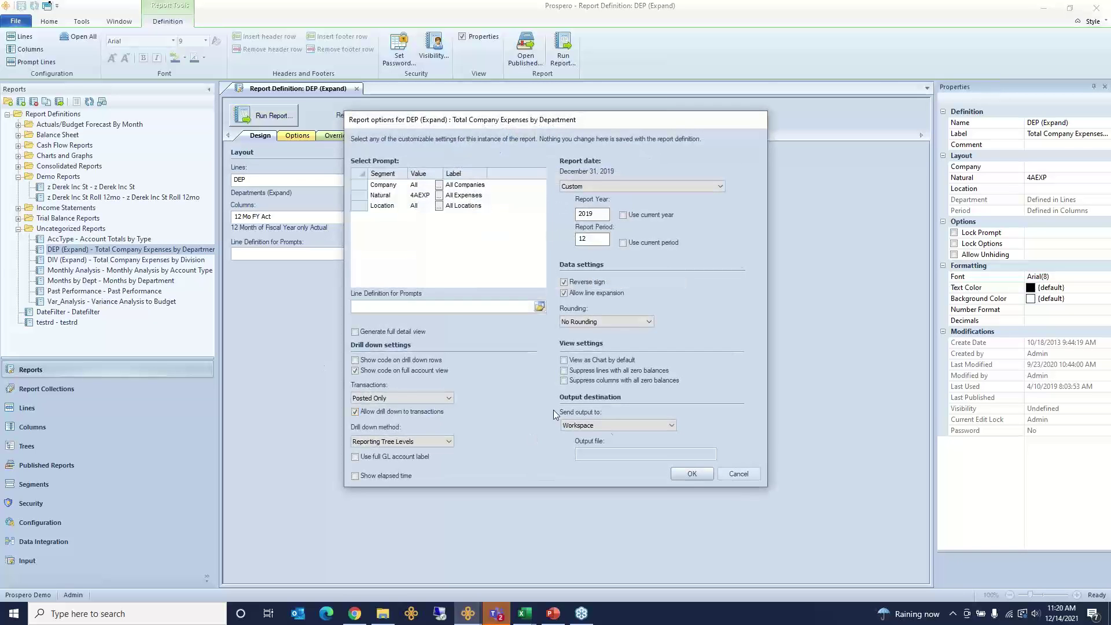
{"action": "left_click", "coordinate": [693, 475]}
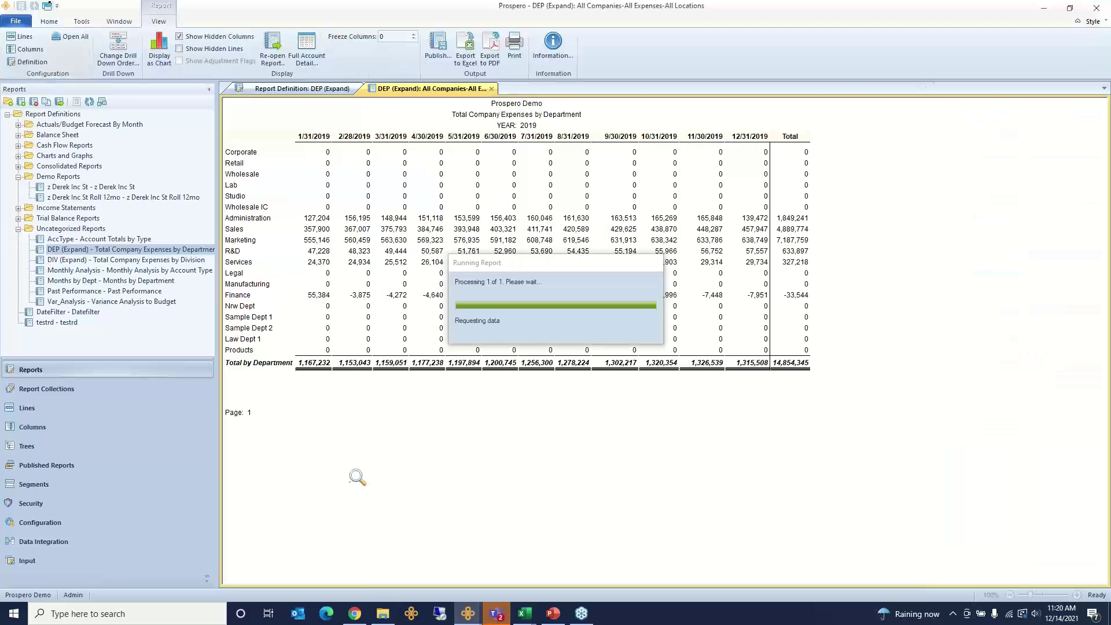
Examine the expanded department rows in the report, and open its DEP line definition to inspect the Total by Department line
{"action": "left_click_drag", "start_coordinate": [243, 164], "coordinate": [237, 307]}
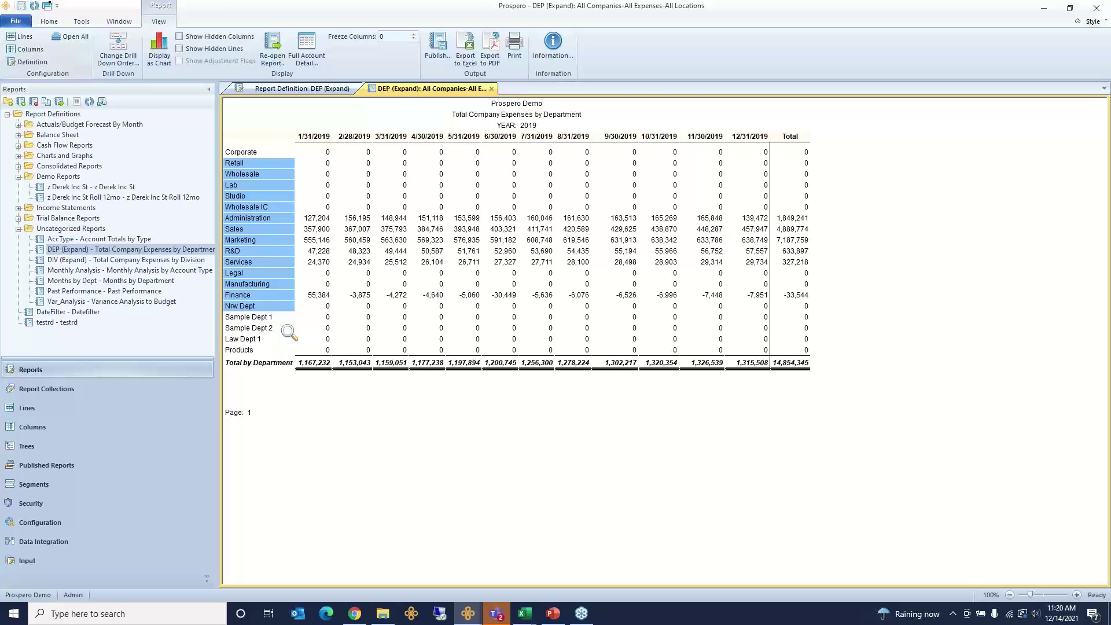
{"action": "left_click", "coordinate": [484, 115]}
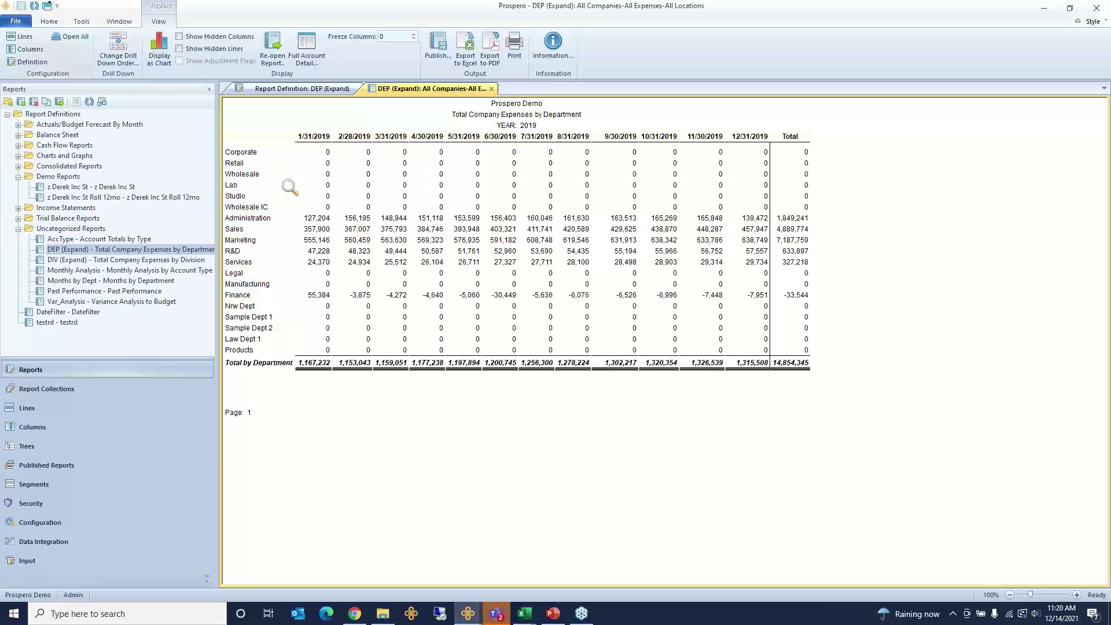
{"action": "left_click_drag", "start_coordinate": [289, 187], "coordinate": [255, 308]}
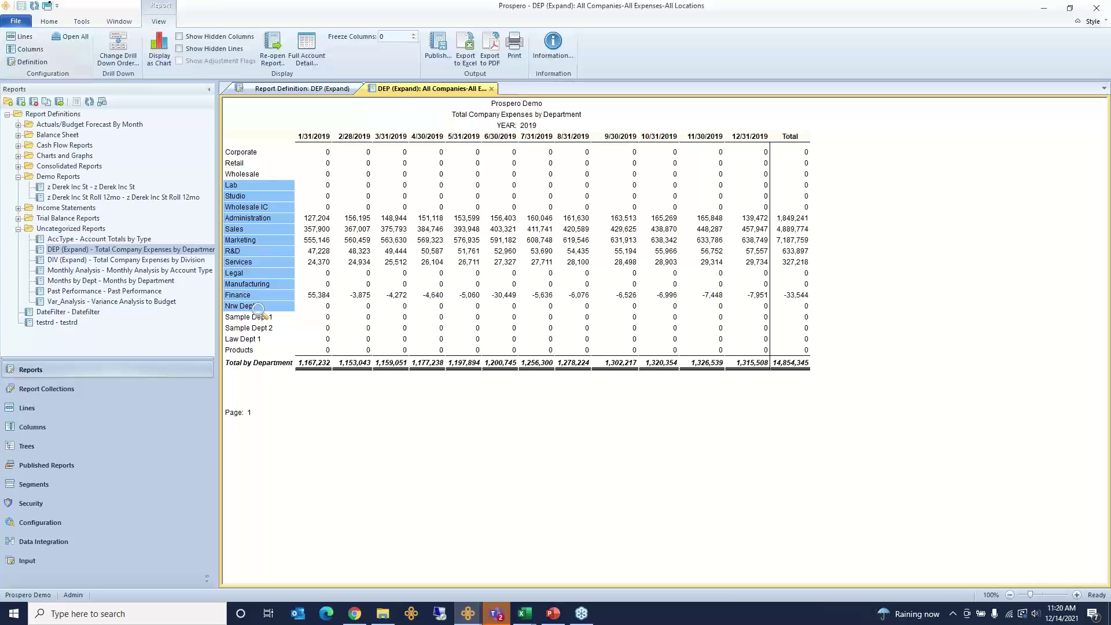
{"action": "left_click", "coordinate": [25, 37]}
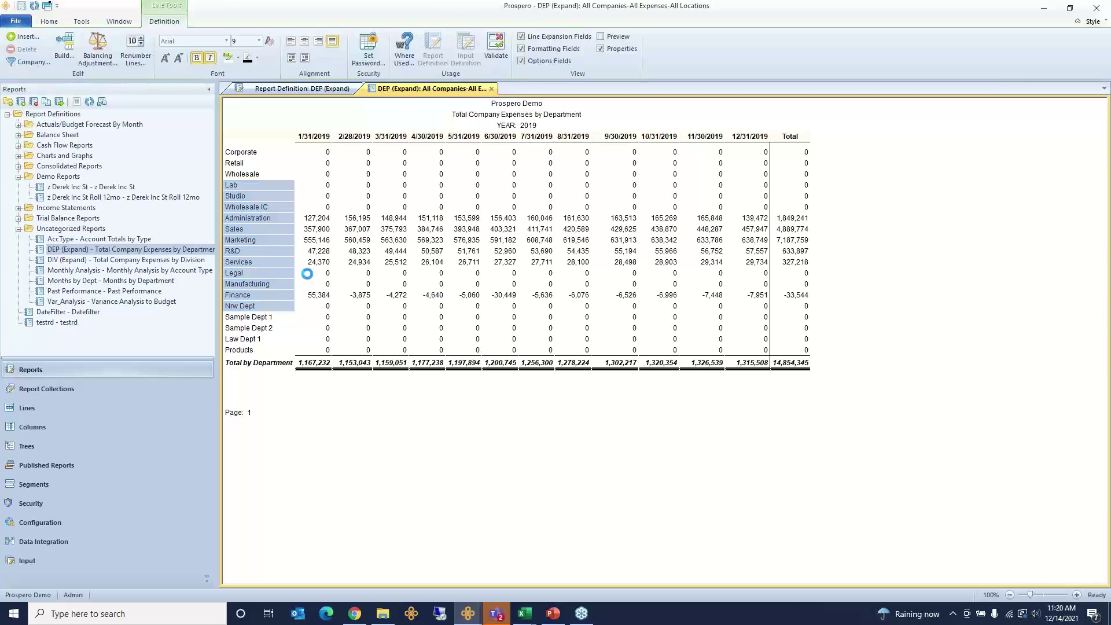
{"action": "left_click", "coordinate": [295, 152]}
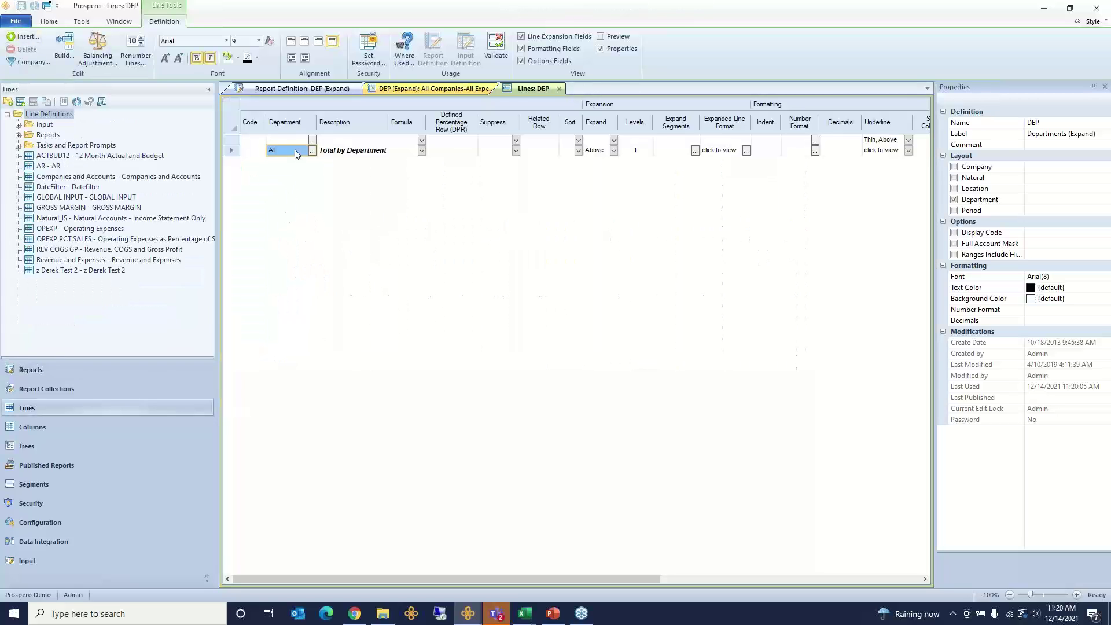
Try adding the Natural segment to the DEP line layout, review the Expand Segments choices for Total by Department, and cancel them
{"action": "left_click", "coordinate": [954, 177]}
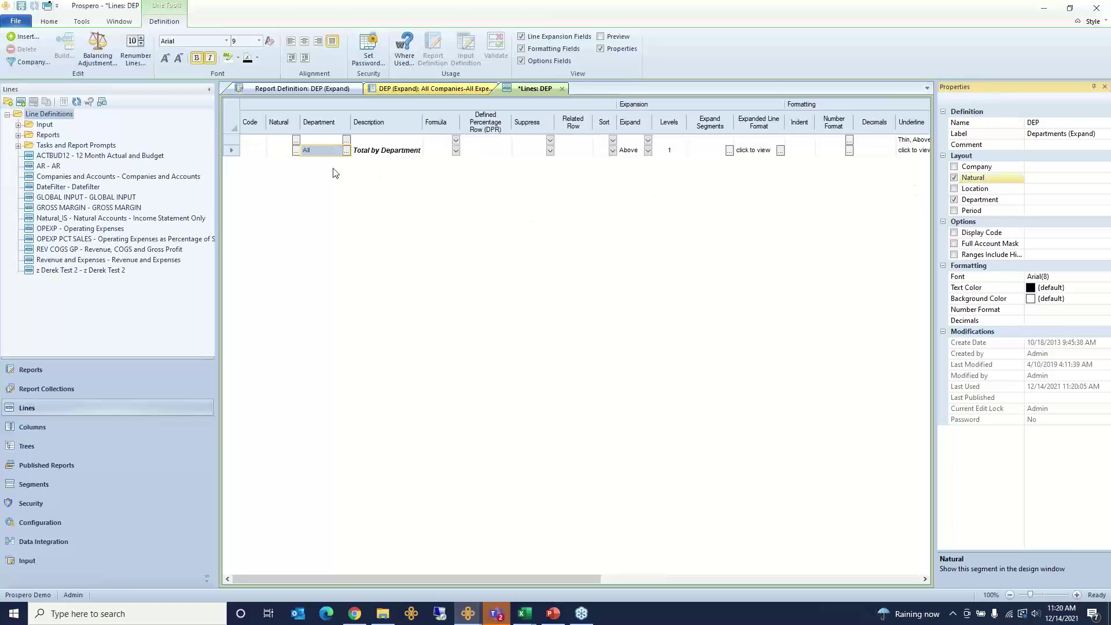
{"action": "left_click", "coordinate": [281, 152]}
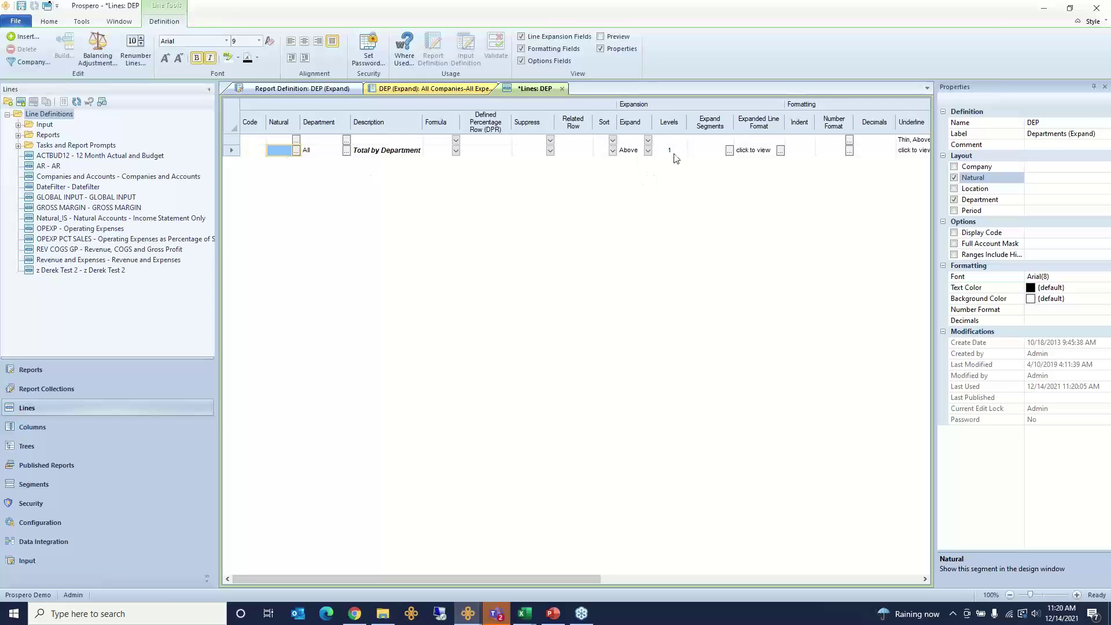
{"action": "left_click", "coordinate": [699, 153]}
{"action": "left_click", "coordinate": [730, 150]}
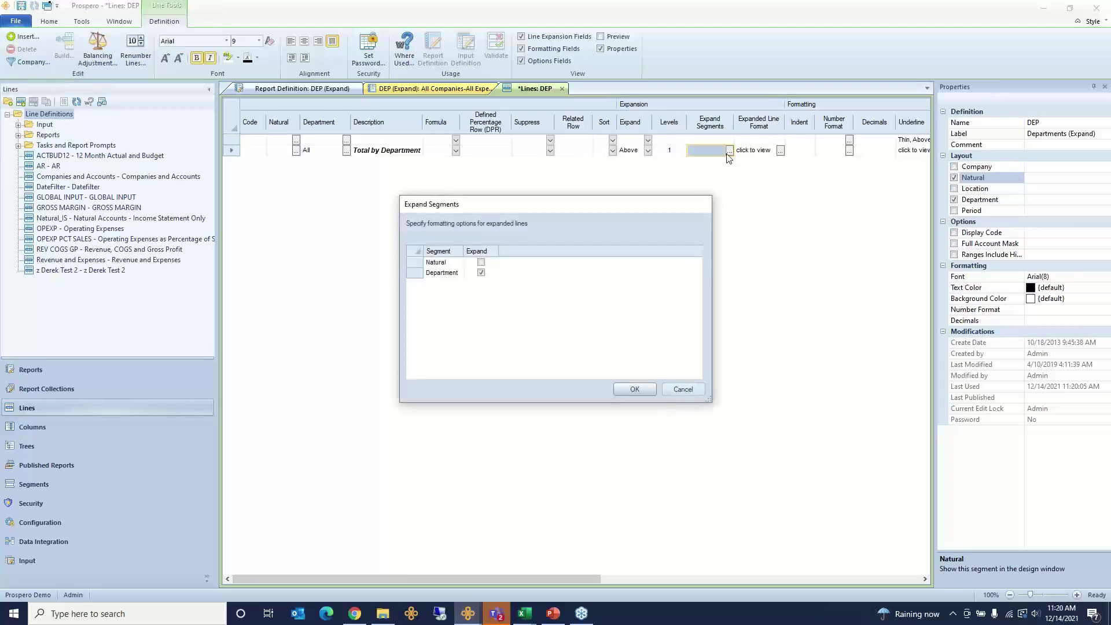
{"action": "left_click", "coordinate": [481, 272]}
{"action": "left_click", "coordinate": [676, 392]}
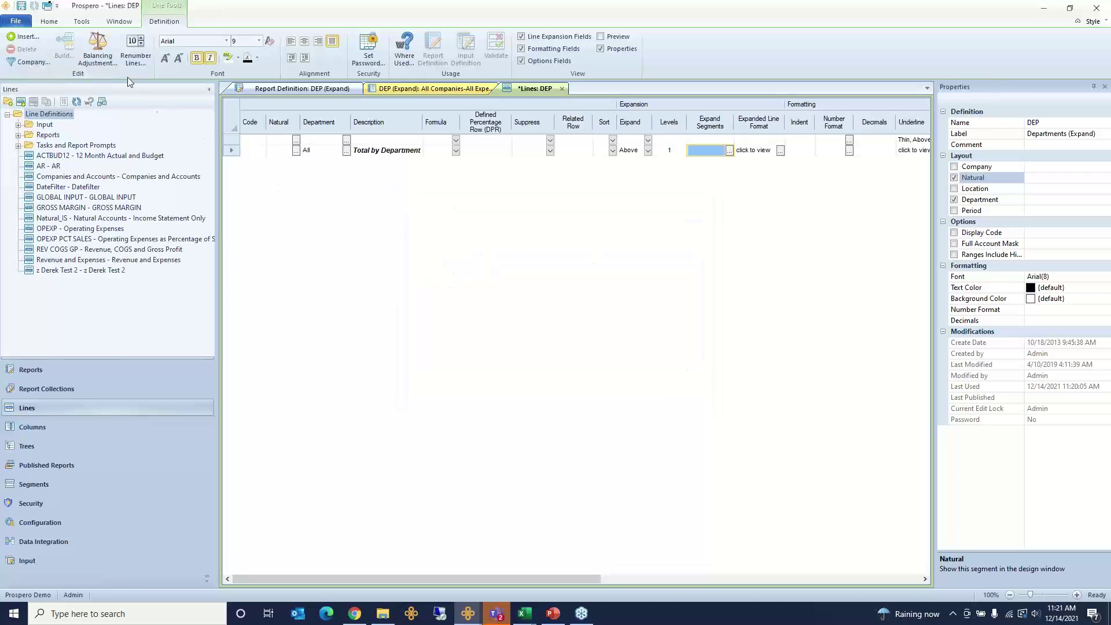
Close all open definitions without saving the DEP line changes, and look over the Data Integration import options
{"action": "left_click", "coordinate": [47, 10]}
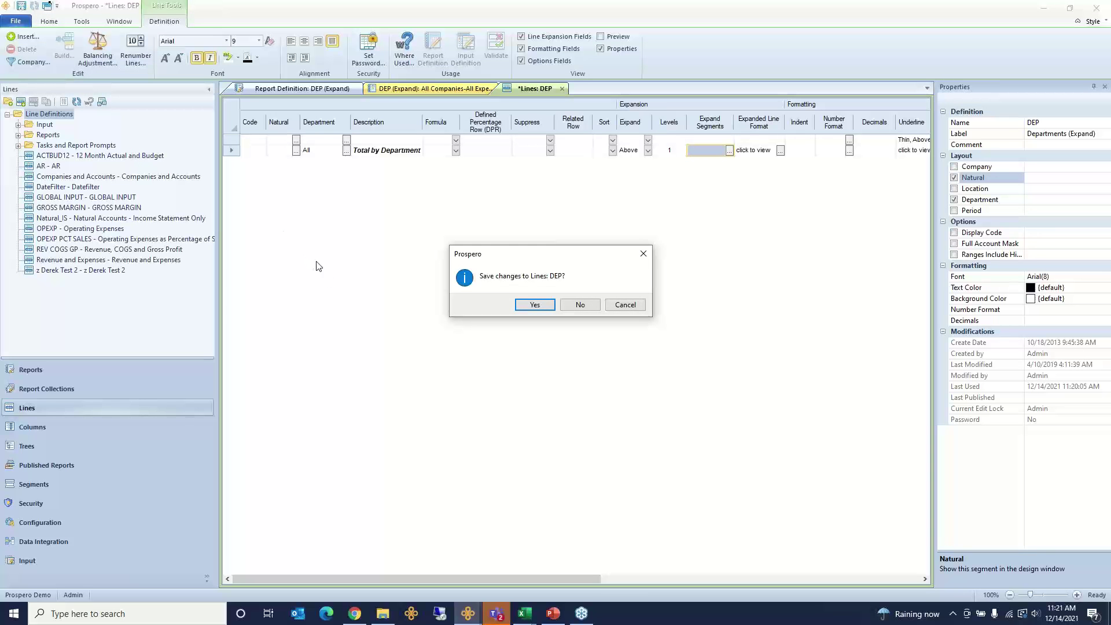
{"action": "left_click", "coordinate": [580, 305]}
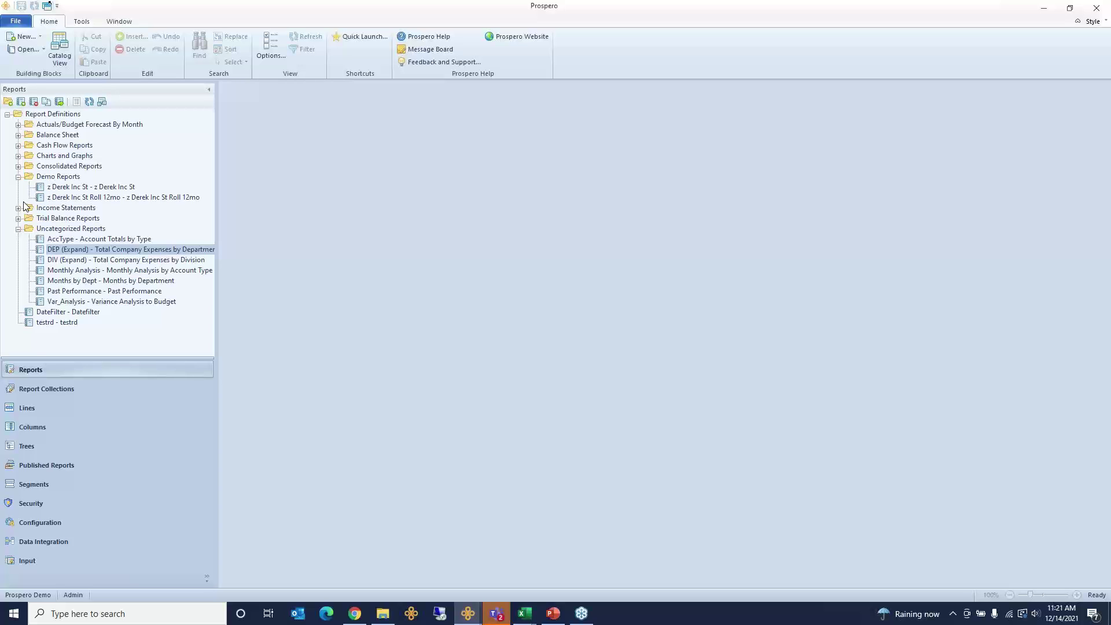
{"action": "left_click", "coordinate": [65, 544]}
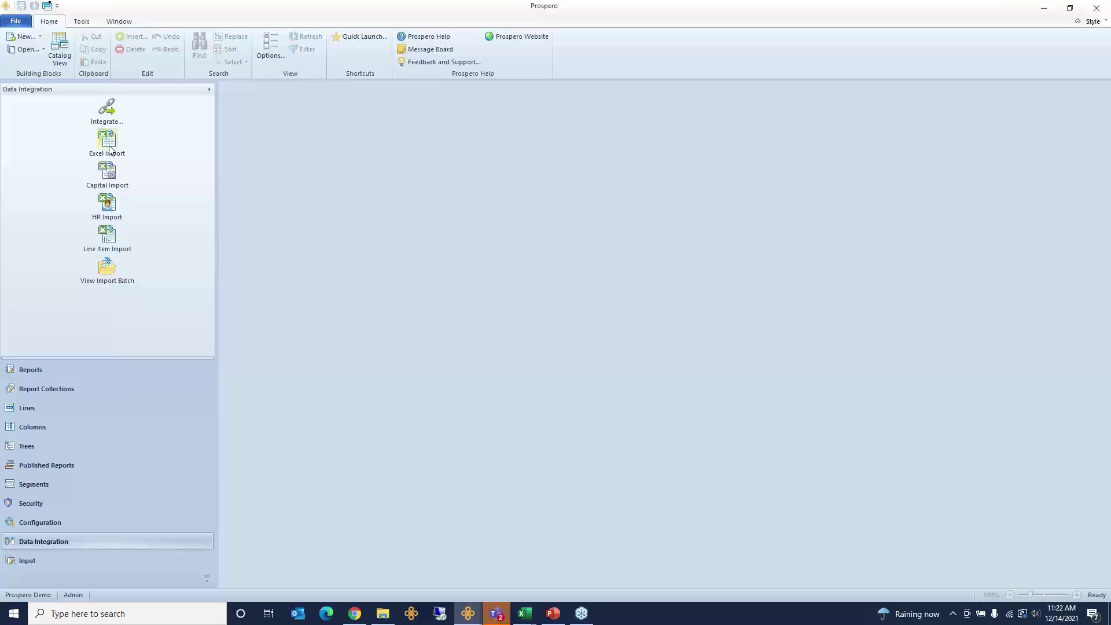
Run the CF - Cash Flow report from the Cash Flow Reports folder with its existing options, and examine the December and Year to Date amounts
{"action": "left_click", "coordinate": [57, 372]}
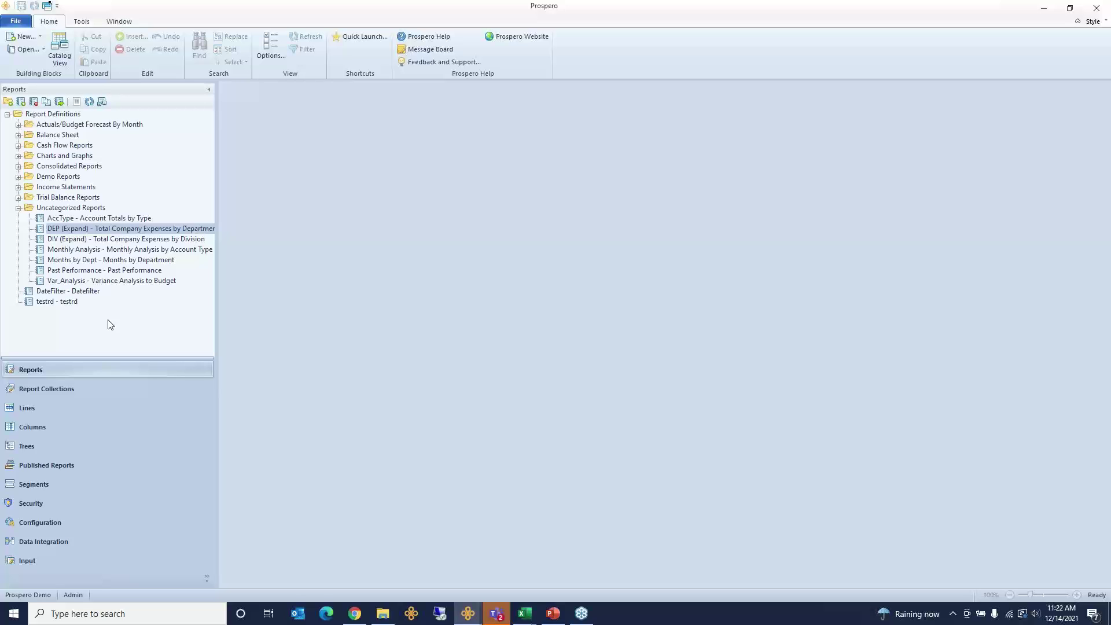
{"action": "left_click", "coordinate": [18, 209]}
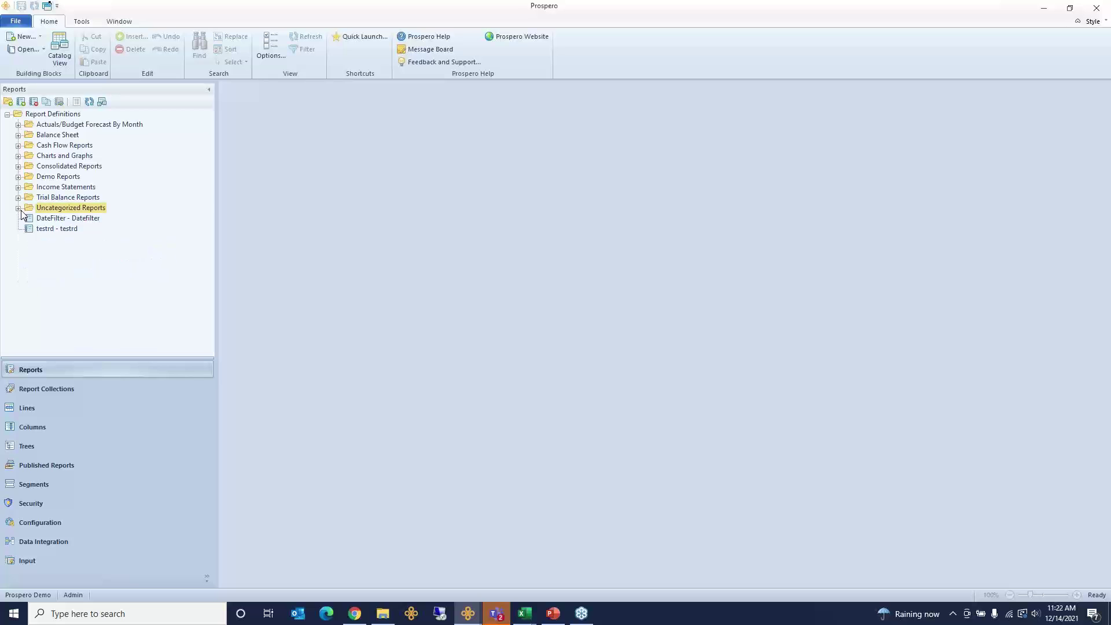
{"action": "left_click", "coordinate": [18, 146]}
{"action": "double_click", "coordinate": [70, 155]}
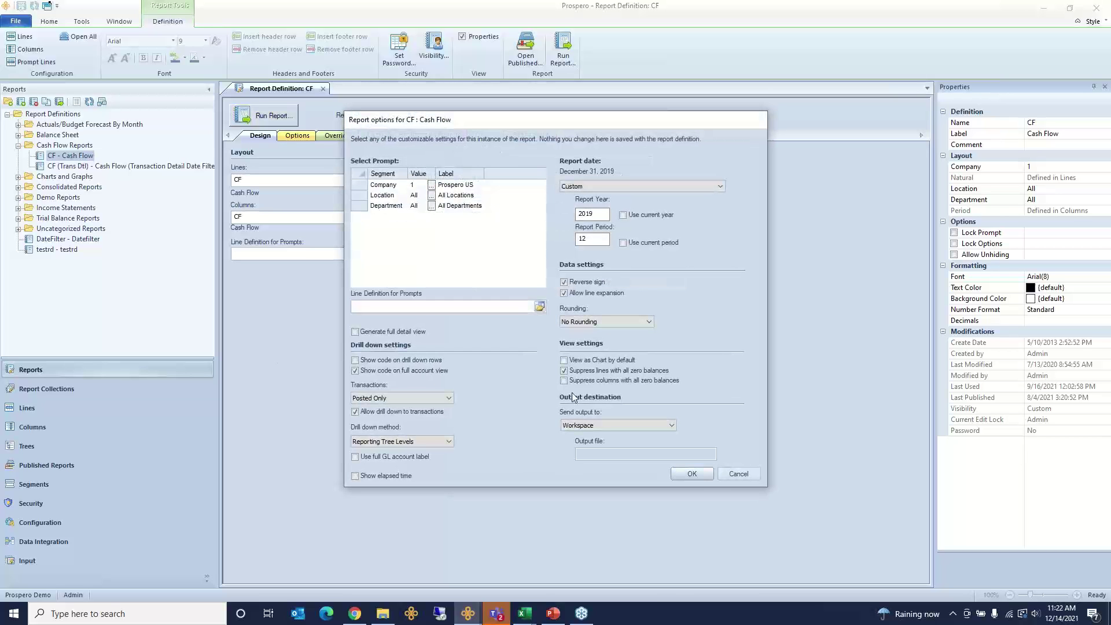
{"action": "left_click", "coordinate": [687, 468]}
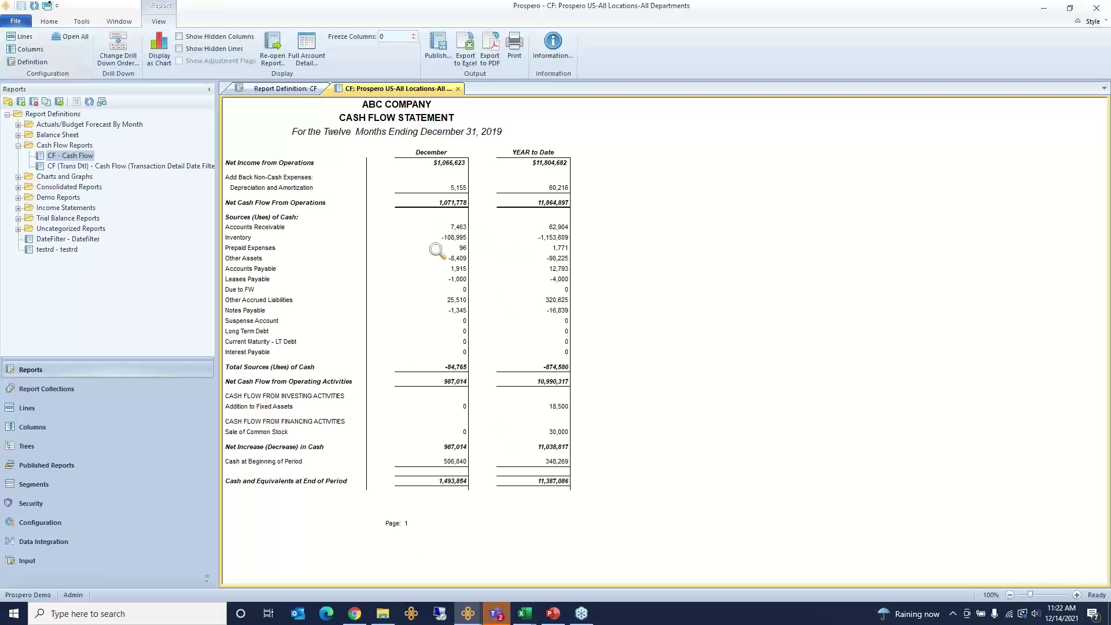
{"action": "left_click_drag", "start_coordinate": [427, 205], "coordinate": [413, 376]}
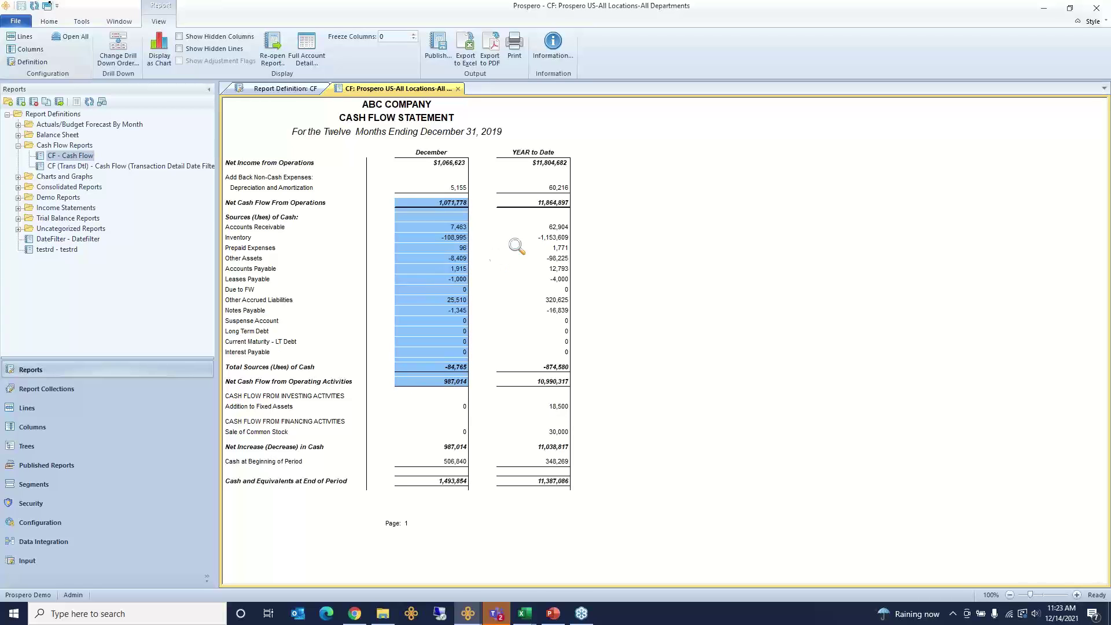
{"action": "left_click_drag", "start_coordinate": [538, 219], "coordinate": [536, 320]}
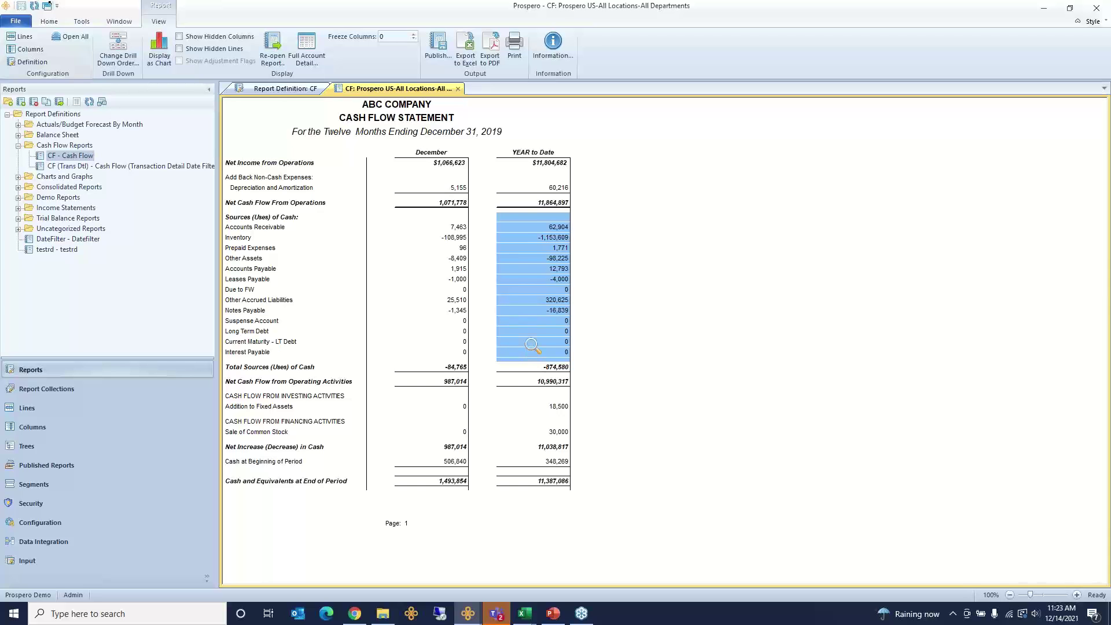
Toggle the hidden columns of the Cash Flow report to compare both views, leaving them shown
{"action": "left_click", "coordinate": [180, 36]}
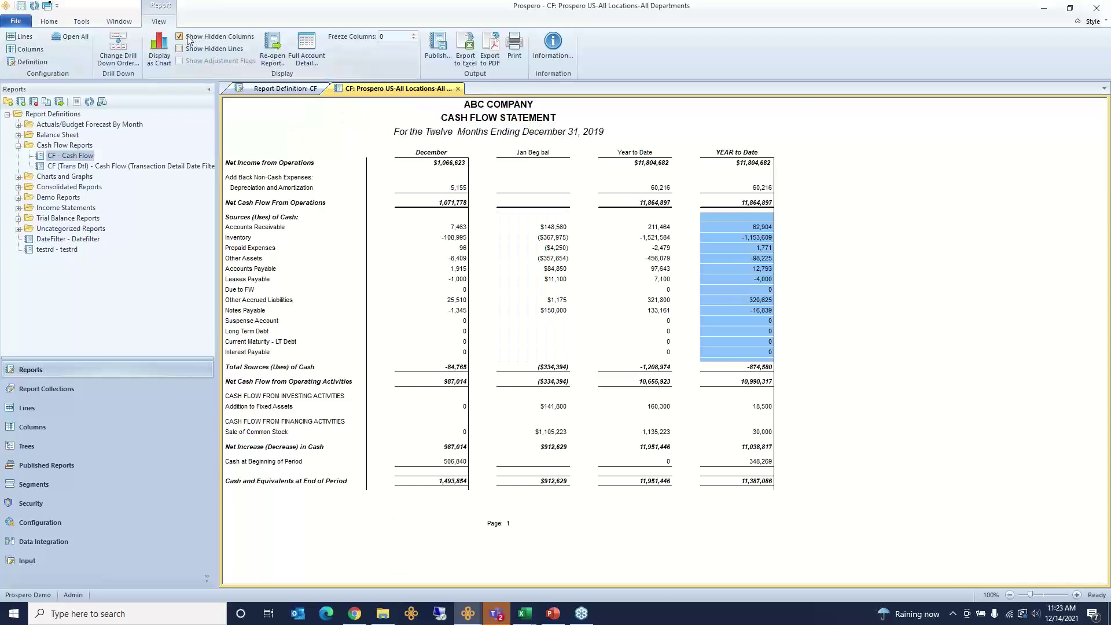
{"action": "left_click", "coordinate": [187, 39]}
{"action": "left_click", "coordinate": [187, 38]}
{"action": "left_click", "coordinate": [189, 40]}
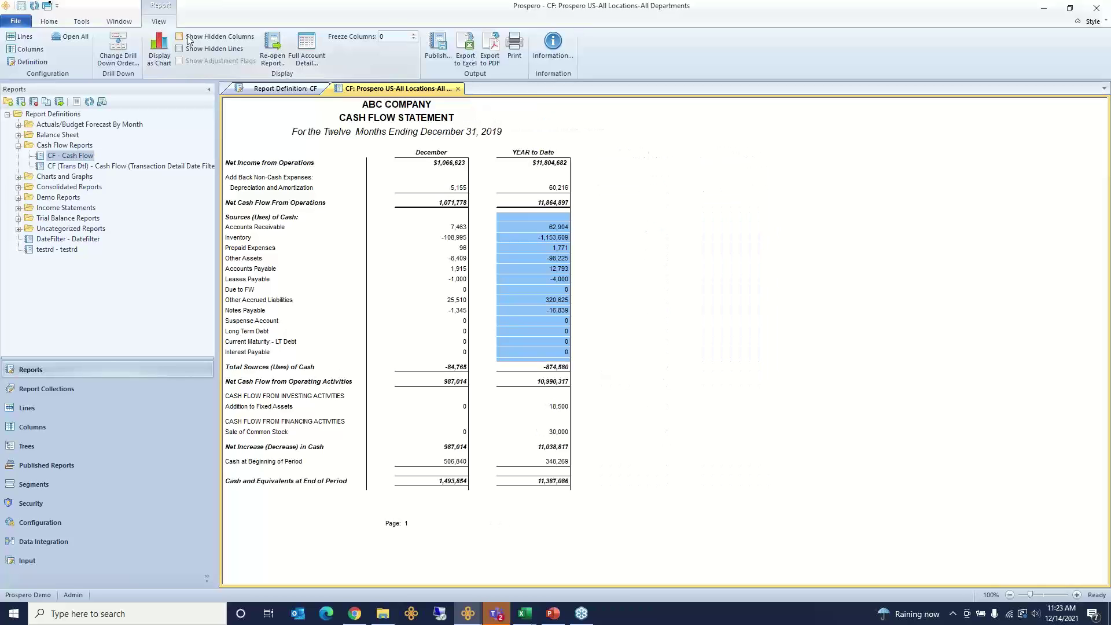
{"action": "left_click", "coordinate": [188, 39]}
Examine the Sources (Uses) of Cash amounts in the Jan Beg bal, Year to Date, calculated YEAR to Date and December columns
{"action": "left_click_drag", "start_coordinate": [547, 219], "coordinate": [544, 315]}
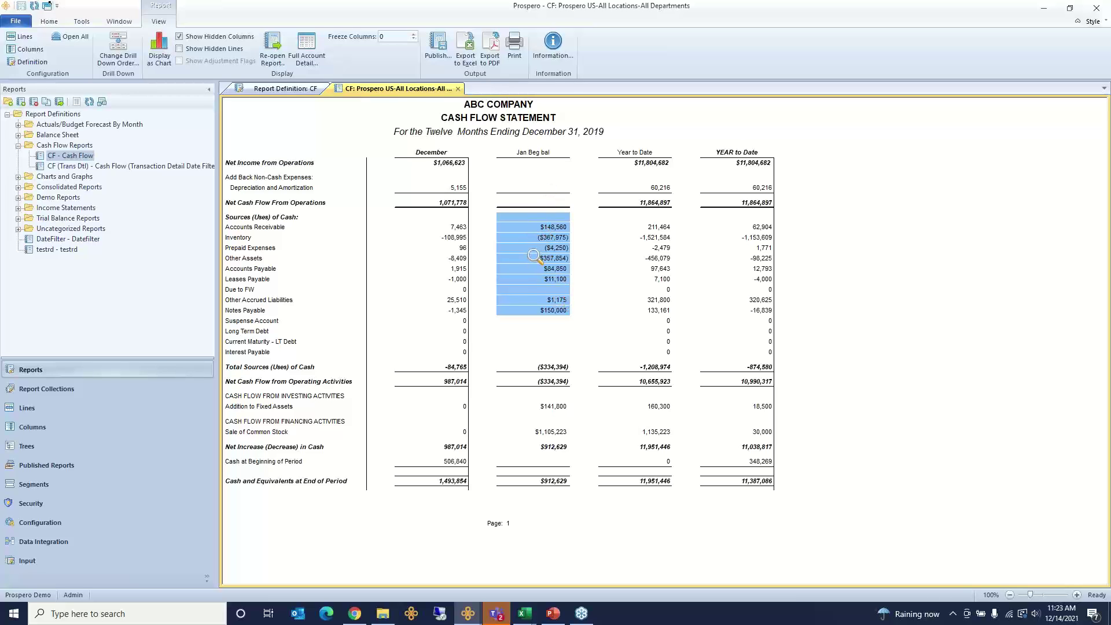
{"action": "left_click_drag", "start_coordinate": [641, 228], "coordinate": [643, 300]}
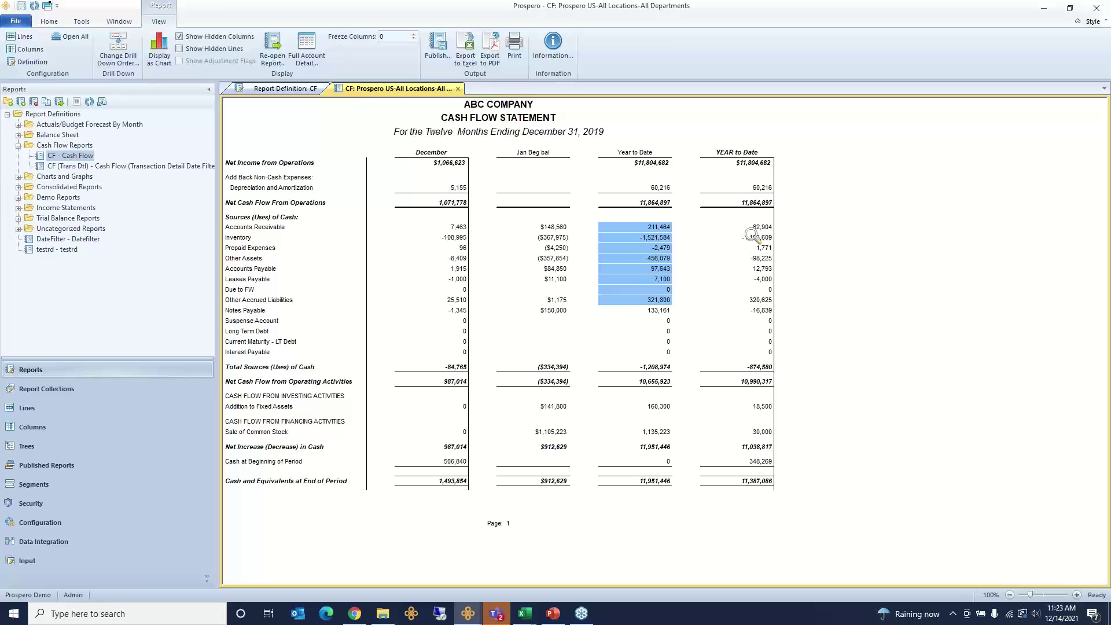
{"action": "left_click_drag", "start_coordinate": [753, 228], "coordinate": [749, 283]}
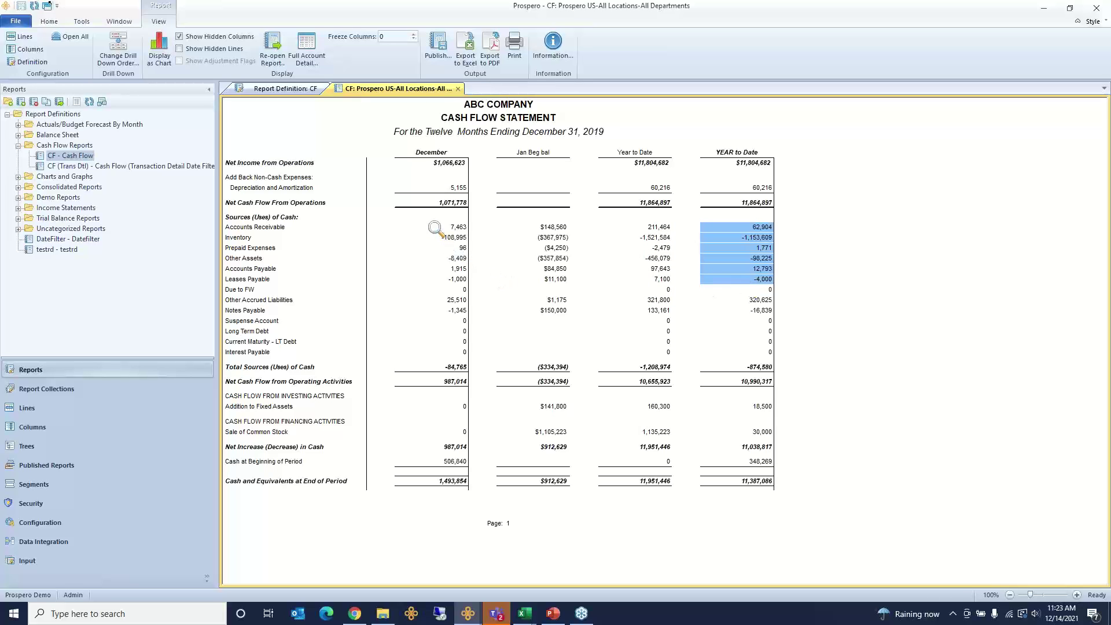
{"action": "left_click_drag", "start_coordinate": [435, 229], "coordinate": [432, 325]}
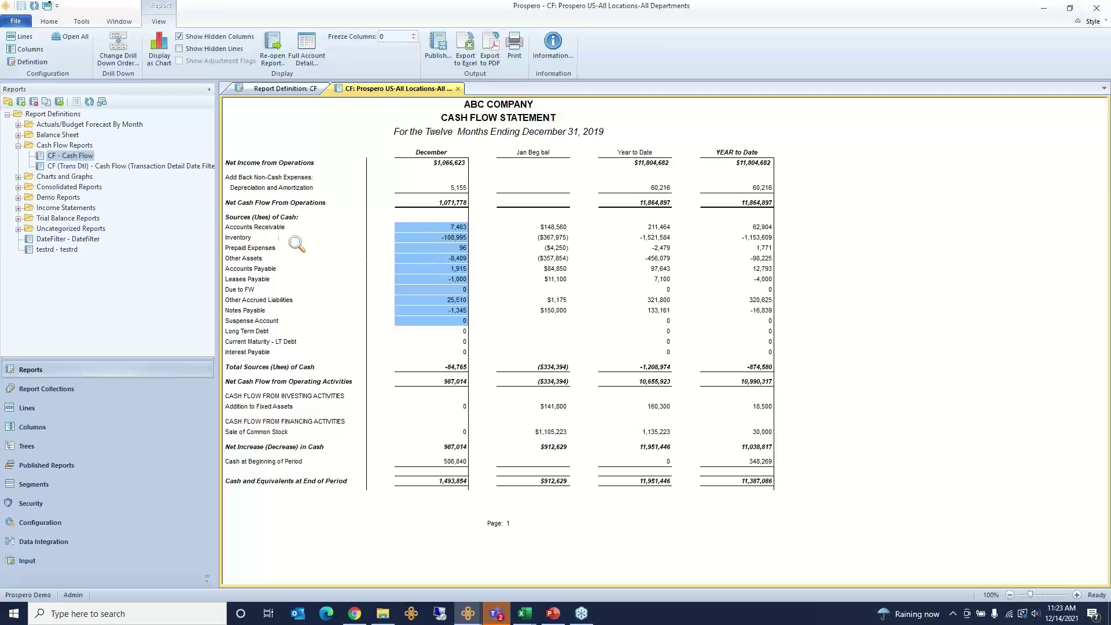
{"action": "left_click", "coordinate": [20, 51]}
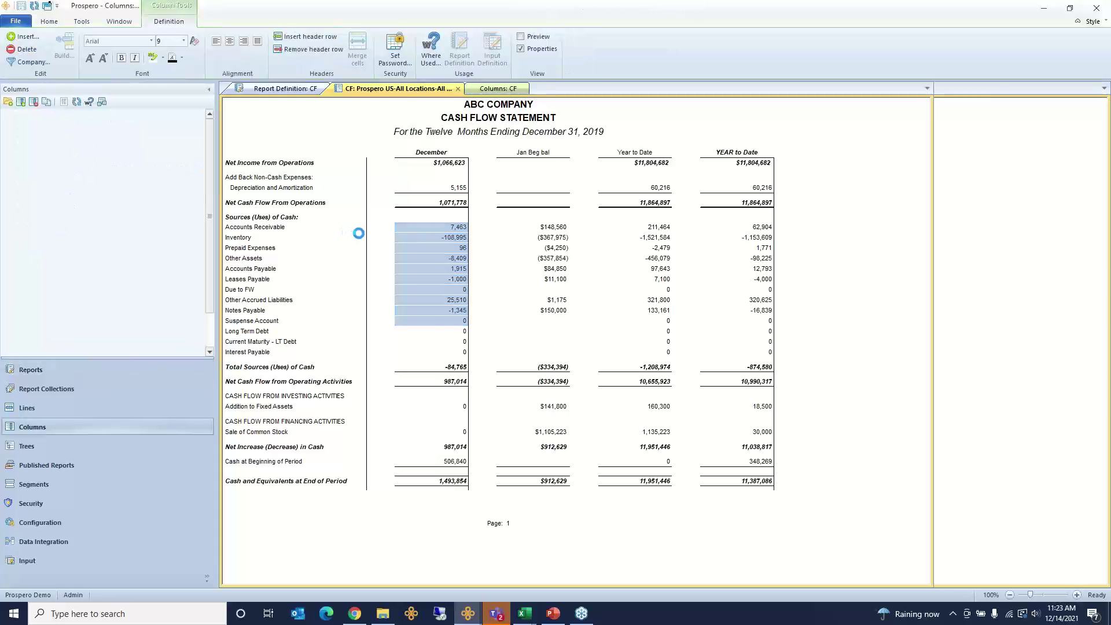
{"action": "left_click", "coordinate": [439, 123]}
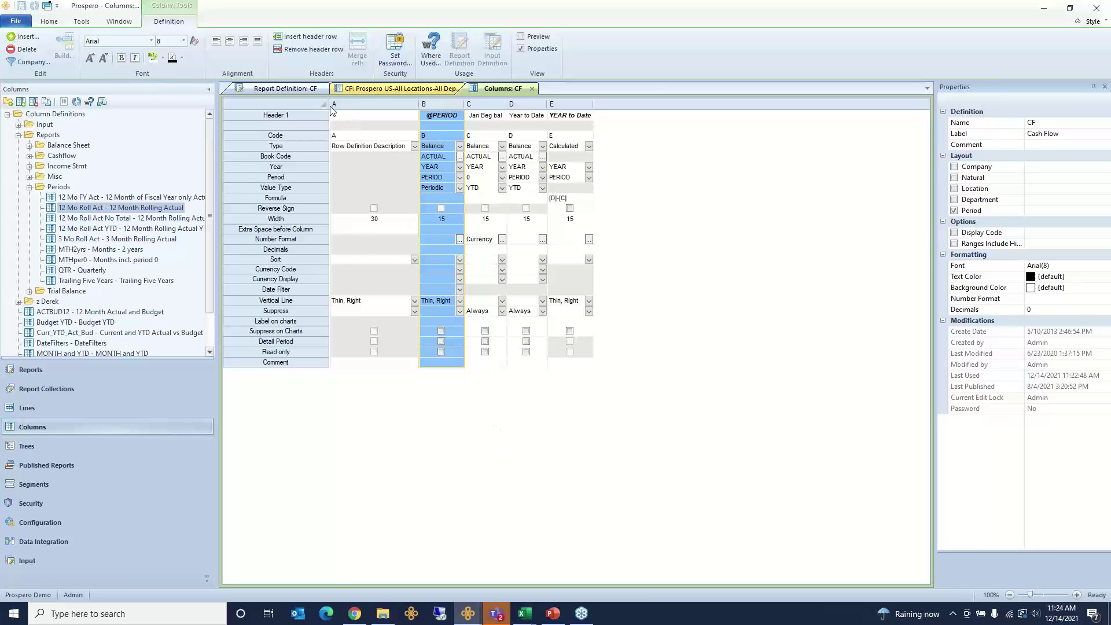
{"action": "left_click", "coordinate": [363, 88]}
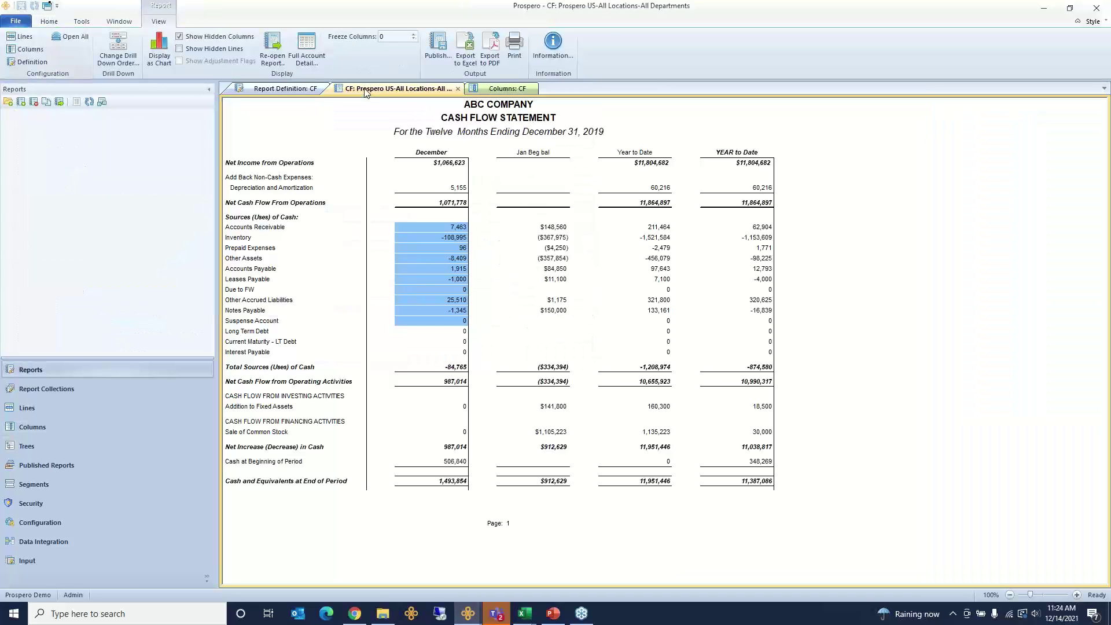
{"action": "left_click", "coordinate": [281, 88]}
{"action": "left_click", "coordinate": [298, 136]}
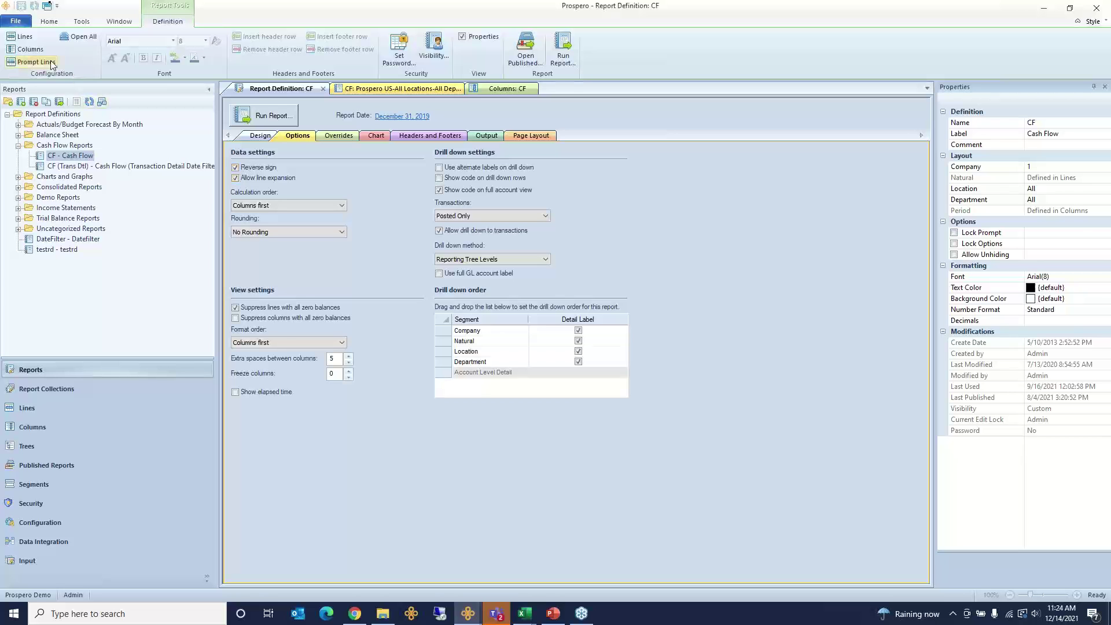
Open the CF line definition and turn on Reverse Sign for Depreciation and Amortization, Inventory, Liabilities and two blank lines
{"action": "left_click", "coordinate": [23, 37]}
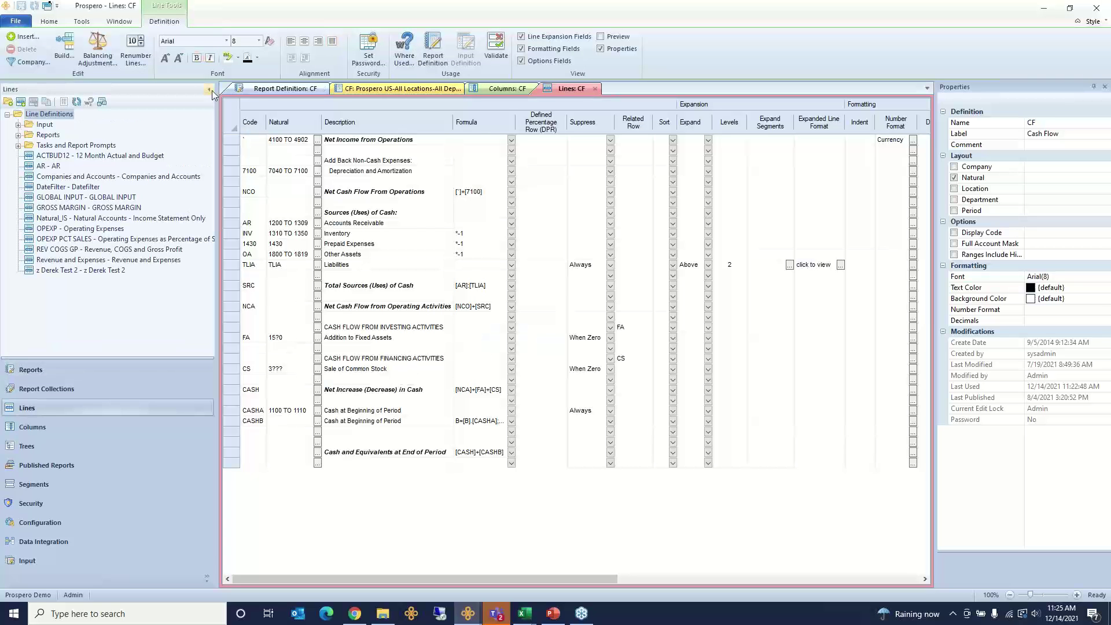
{"action": "left_click", "coordinate": [208, 89]}
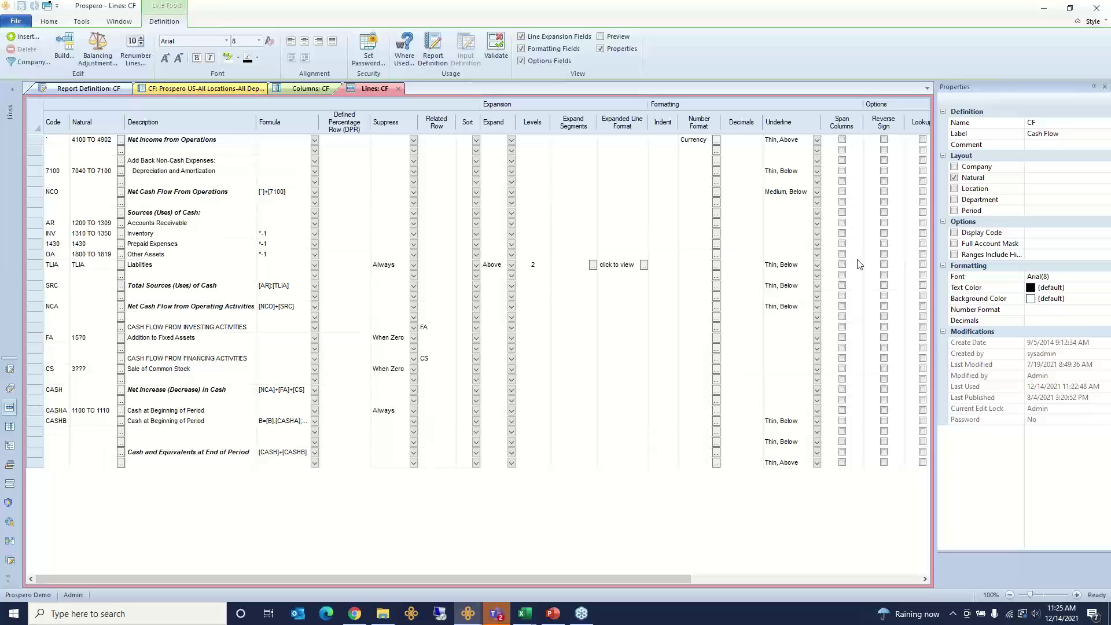
{"action": "left_click", "coordinate": [884, 151]}
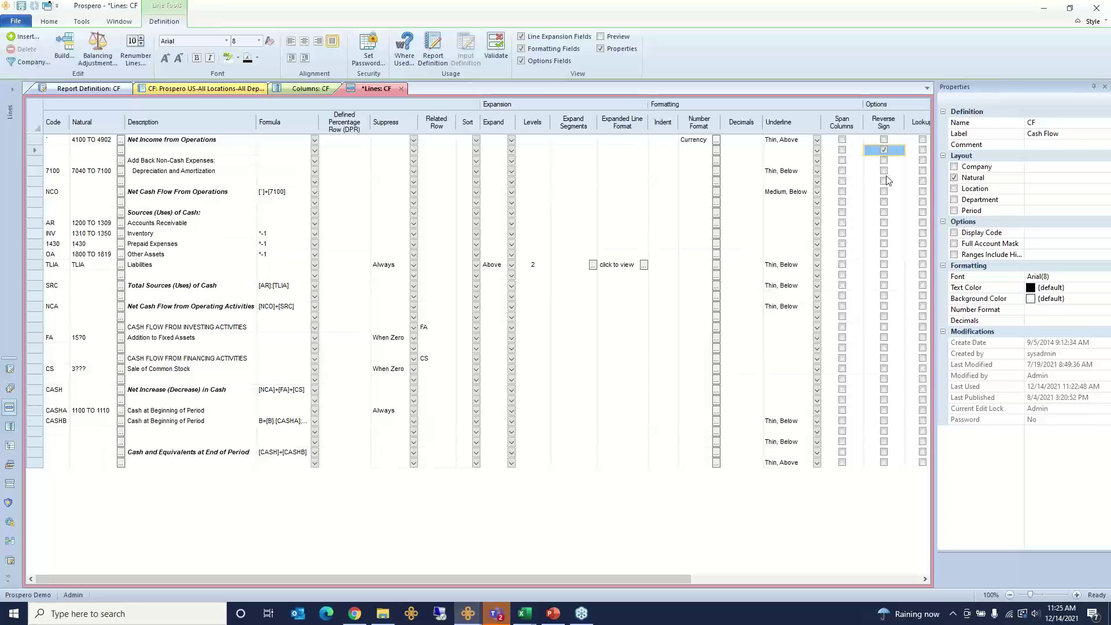
{"action": "left_click", "coordinate": [884, 171]}
{"action": "left_click", "coordinate": [884, 202]}
{"action": "left_click", "coordinate": [884, 233]}
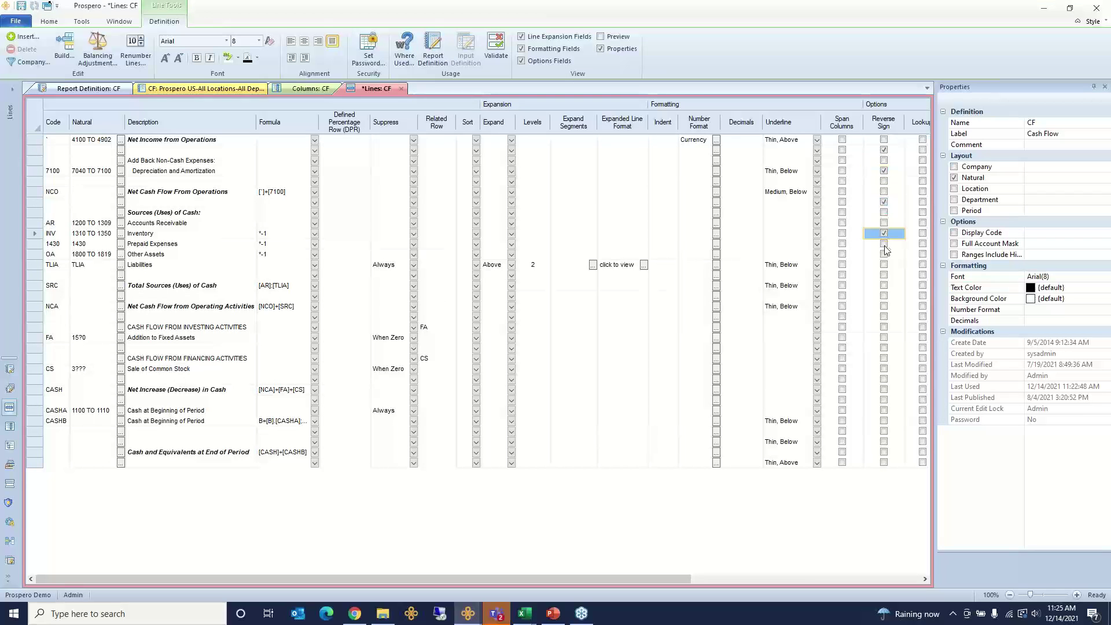
{"action": "left_click", "coordinate": [885, 265]}
Clear Reverse Sign for Depreciation and Amortization, and examine the Inventory line's formula and the lines' Natural account ranges
{"action": "left_click", "coordinate": [34, 172]}
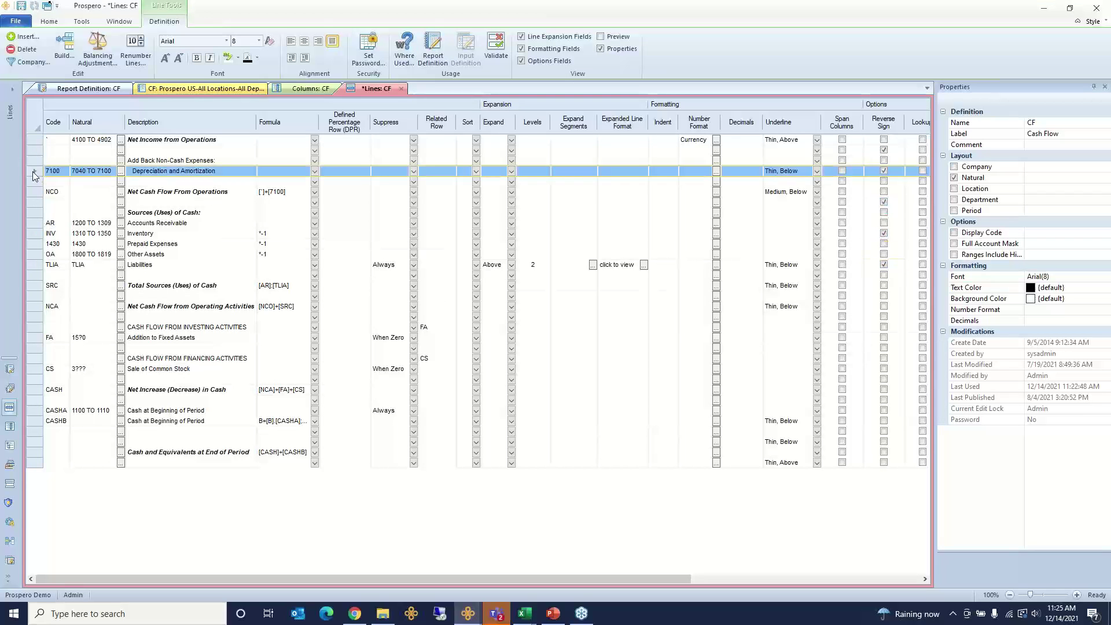
{"action": "left_click", "coordinate": [884, 172]}
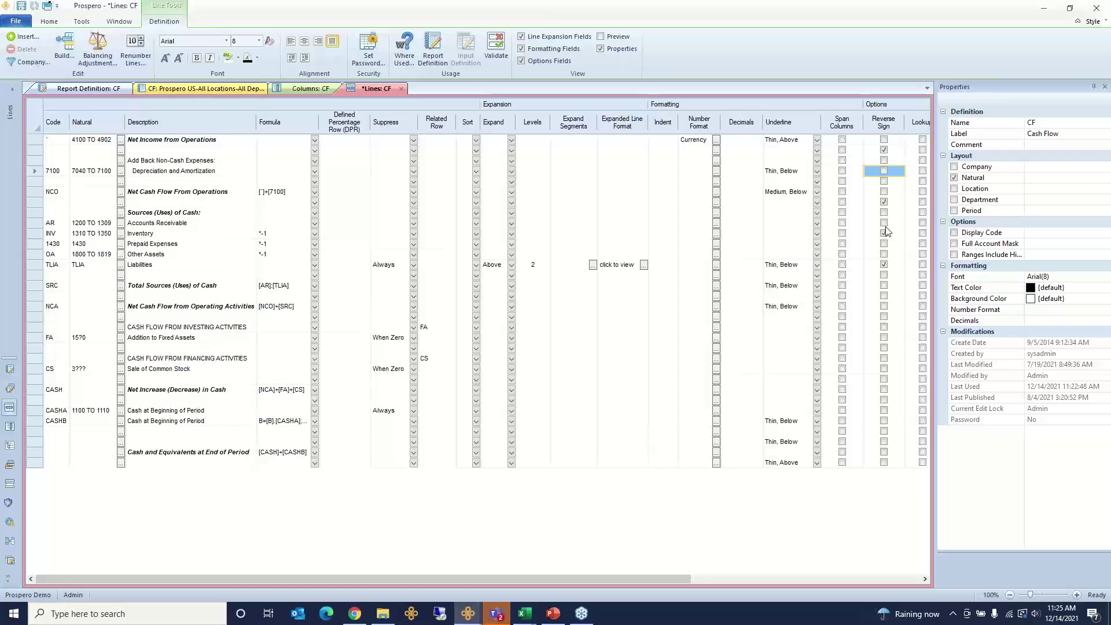
{"action": "left_click", "coordinate": [281, 234]}
{"action": "left_click", "coordinate": [233, 234], "text": "shift"}
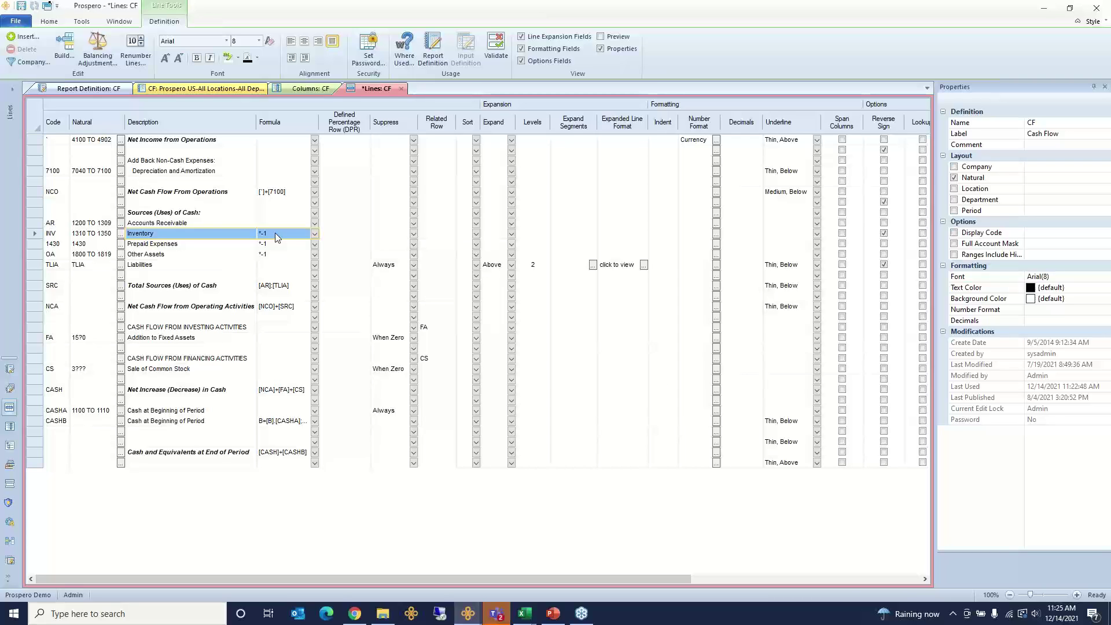
{"action": "left_click_drag", "start_coordinate": [96, 141], "coordinate": [82, 328]}
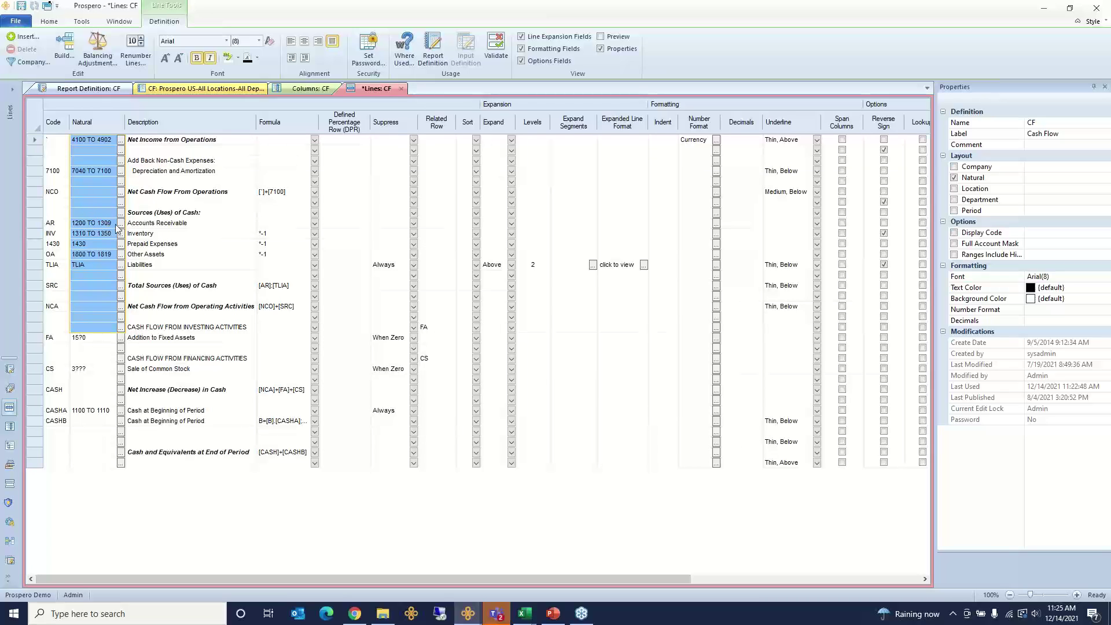
{"action": "left_click", "coordinate": [90, 443]}
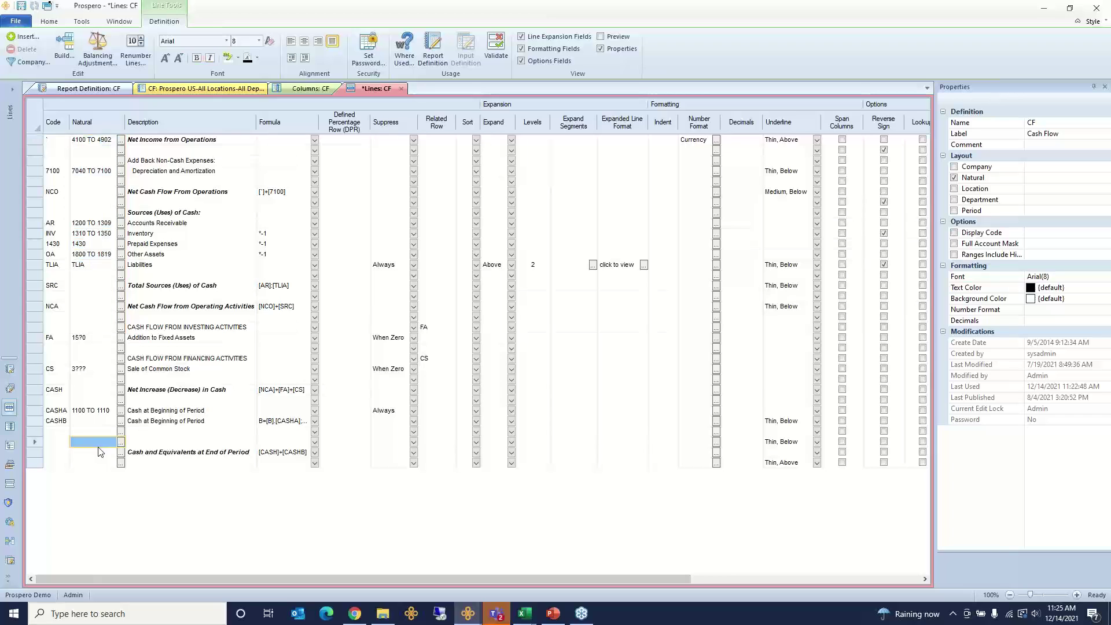
Open the Natural segment worksheet and examine the asset account codes around Inventory
{"action": "left_click", "coordinate": [13, 90]}
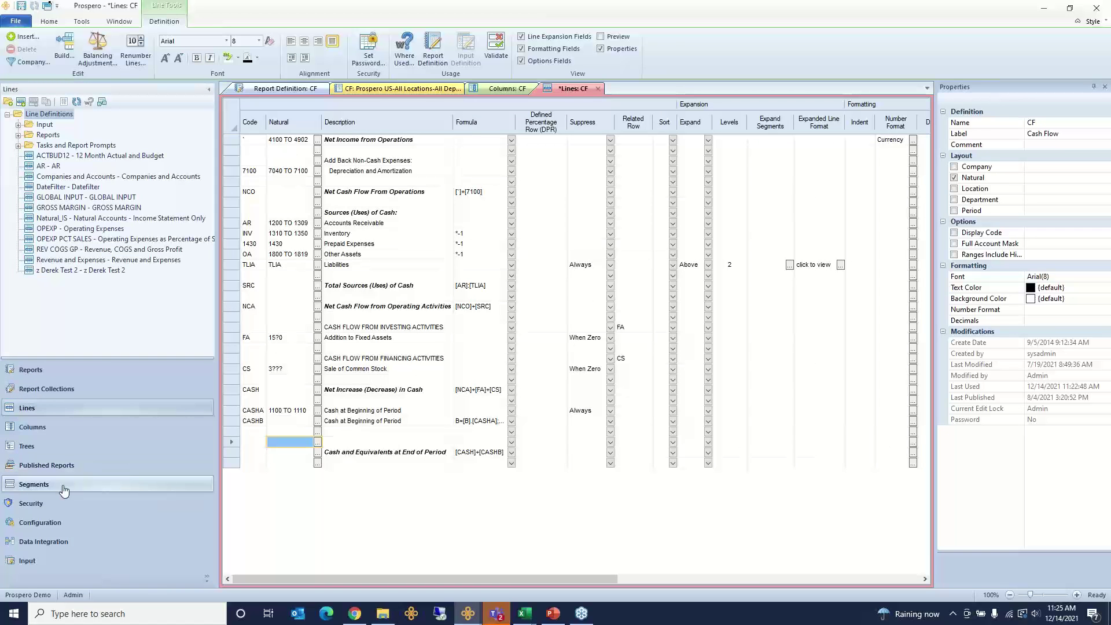
{"action": "left_click", "coordinate": [64, 486]}
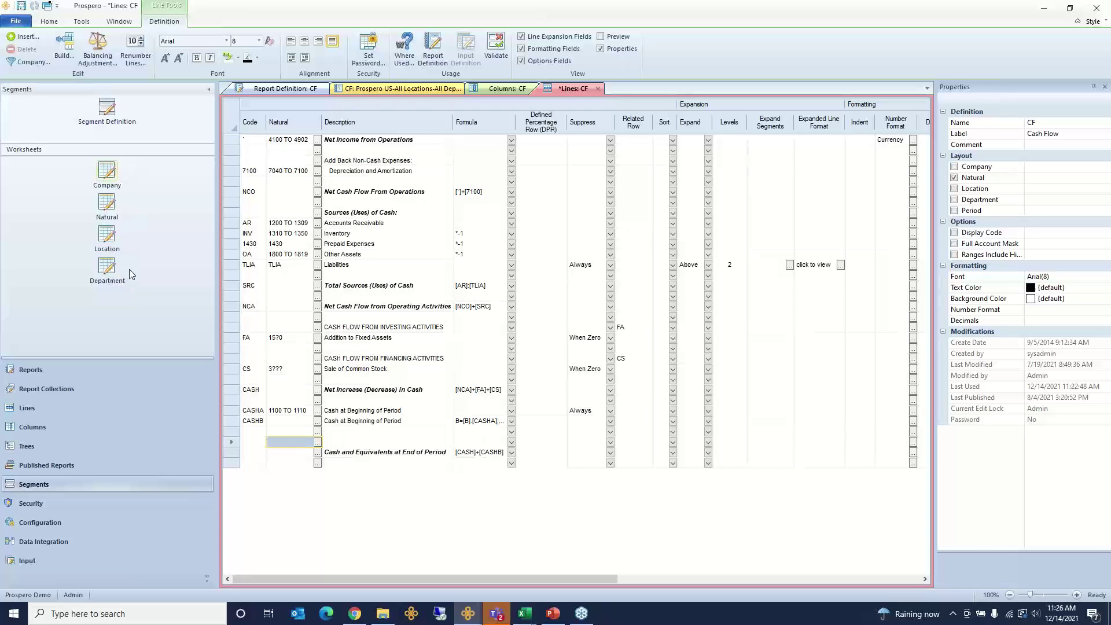
{"action": "left_click", "coordinate": [109, 202]}
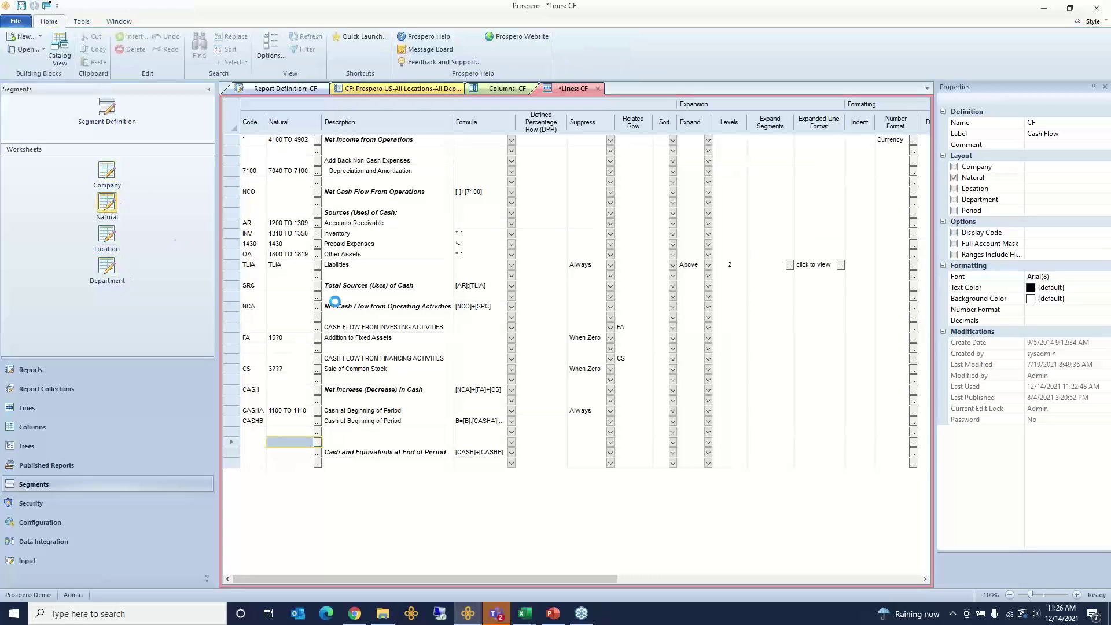
{"action": "left_click_drag", "start_coordinate": [253, 188], "coordinate": [255, 250]}
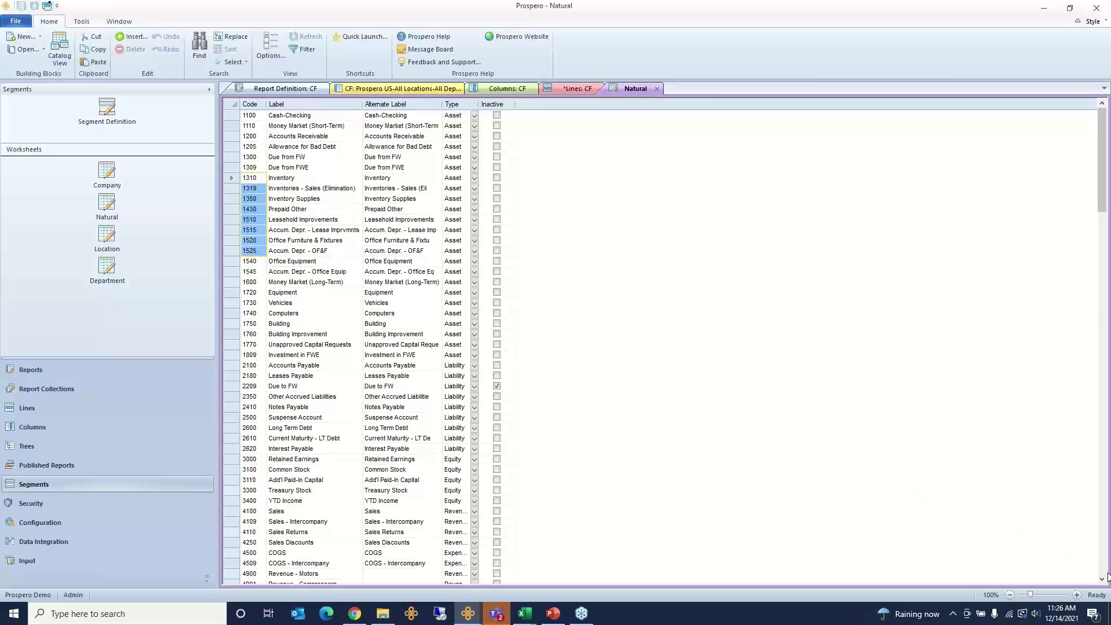
Add natural account code Z104 at the end of the list, label it with a first name followed by "Stat Acct", and save
{"action": "scroll", "coordinate": [1105, 575], "scroll_direction": "down", "scroll_amount": 20}
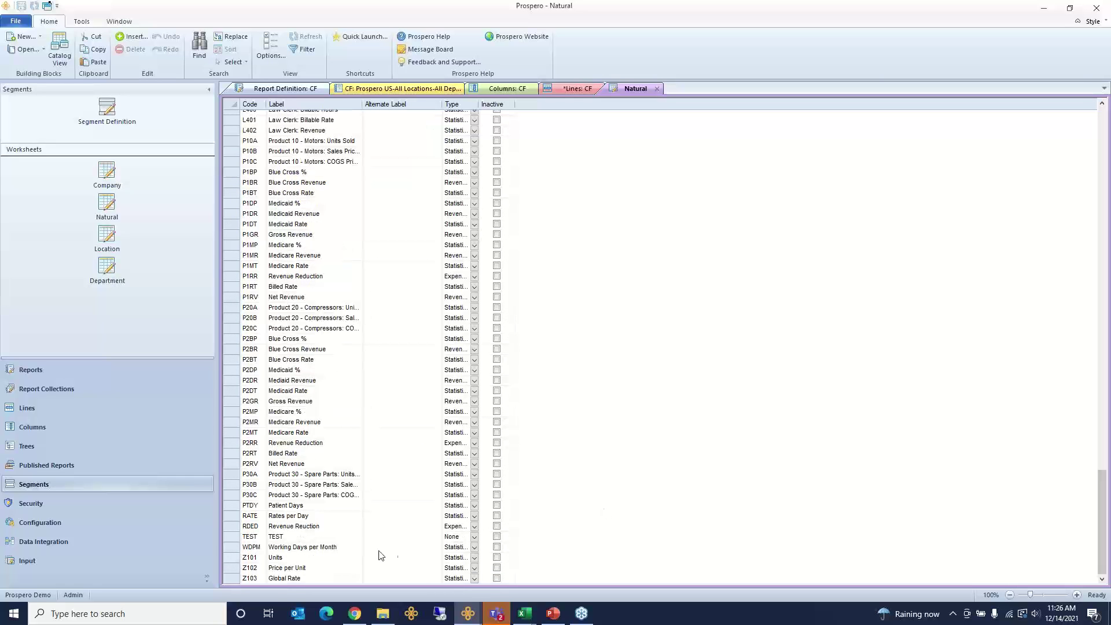
{"action": "left_click", "coordinate": [260, 580]}
{"action": "type", "text": "Z"}
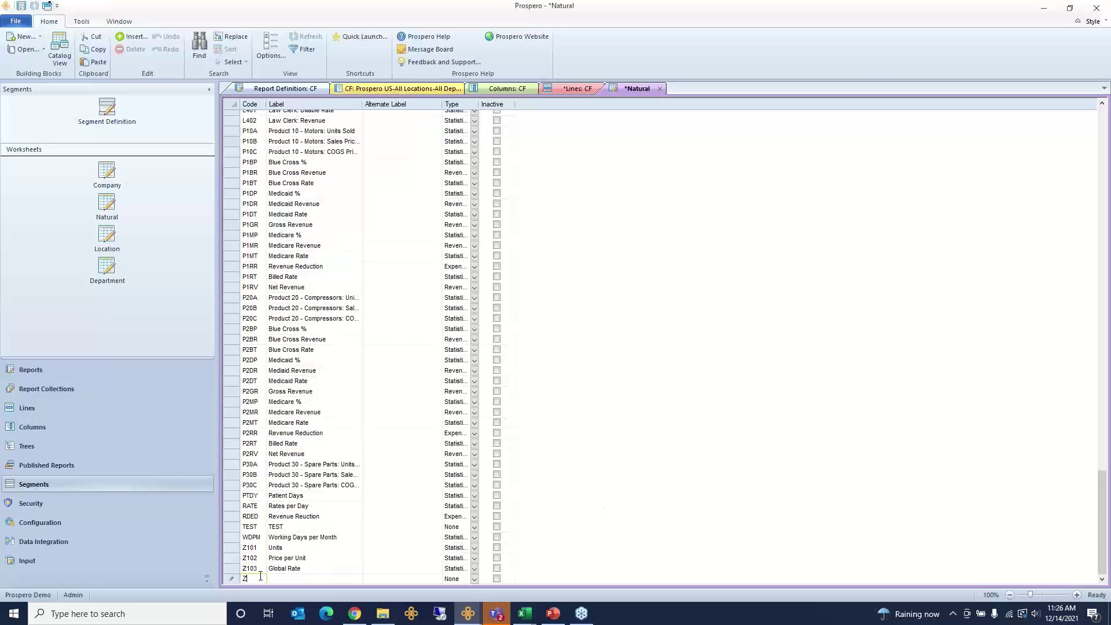
{"action": "type", "text": "104"}
{"action": "key", "text": "Tab"}
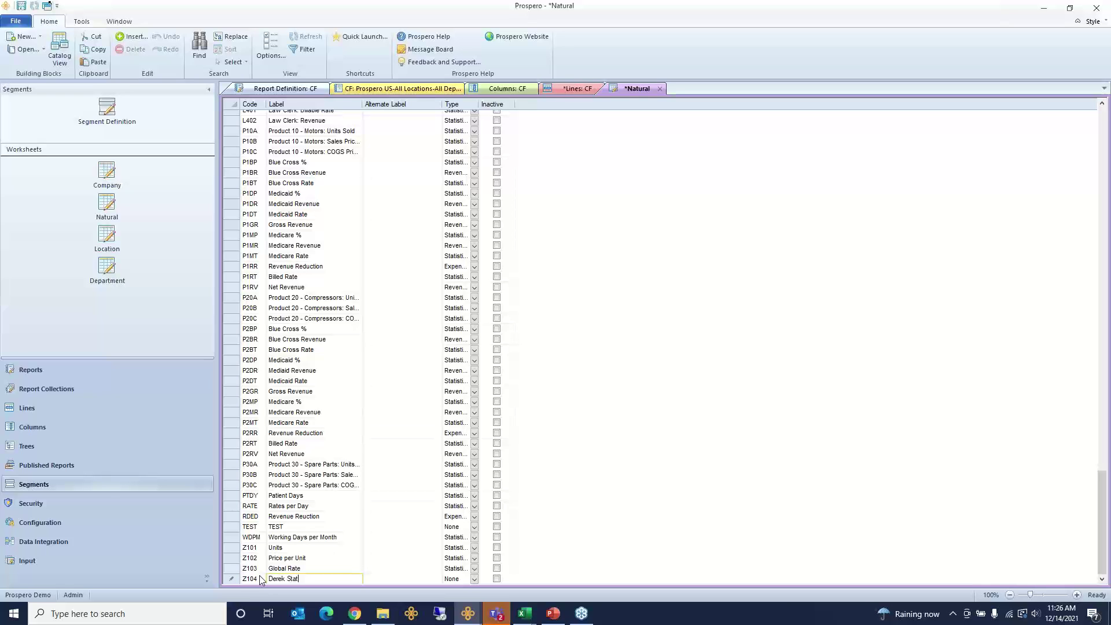
{"action": "type", "text": "Derek Stat Acct"}
{"action": "left_click", "coordinate": [287, 549]}
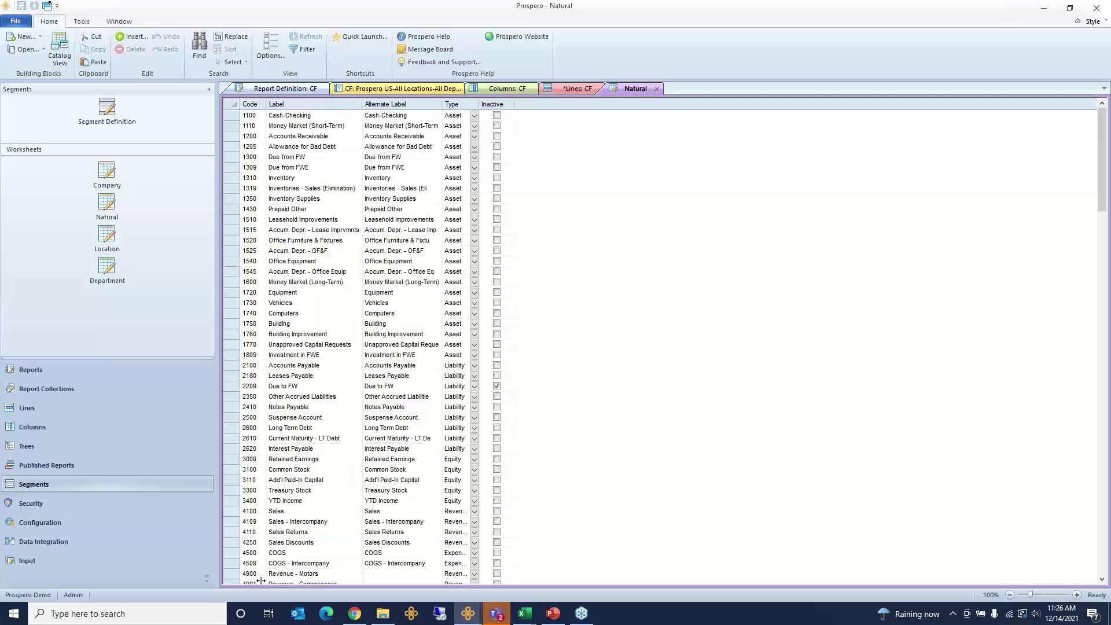
Locate the new Z104 account at the end of the Natural worksheet and select its row
{"action": "scroll", "coordinate": [287, 553], "scroll_direction": "down", "scroll_amount": 8}
{"action": "scroll", "coordinate": [286, 551], "scroll_direction": "down", "scroll_amount": 20}
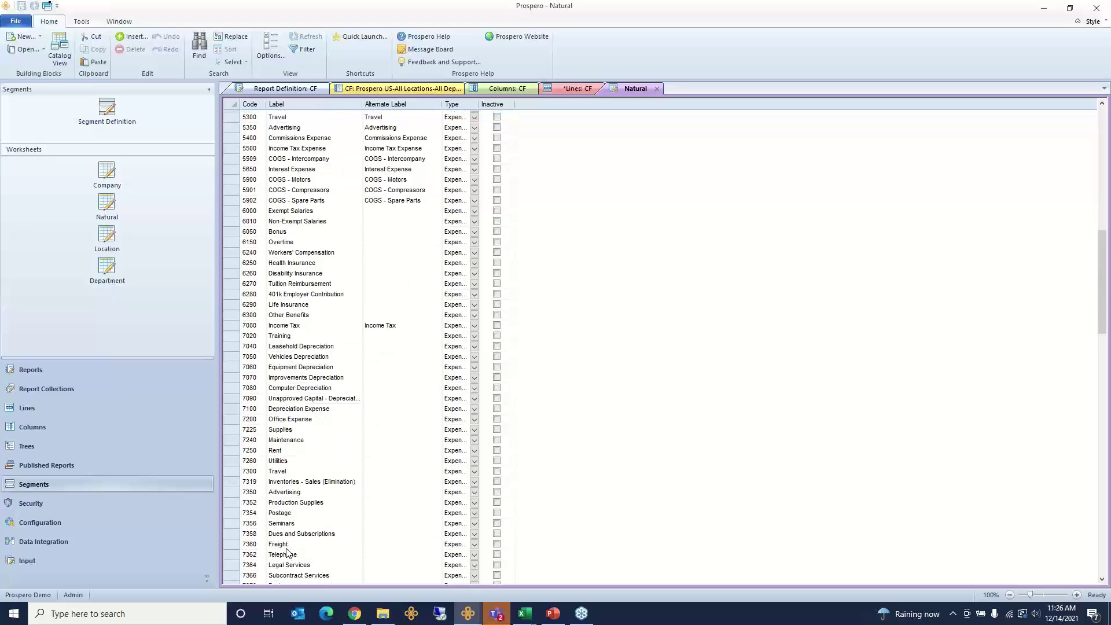
{"action": "scroll", "coordinate": [288, 551], "scroll_direction": "down", "scroll_amount": 18}
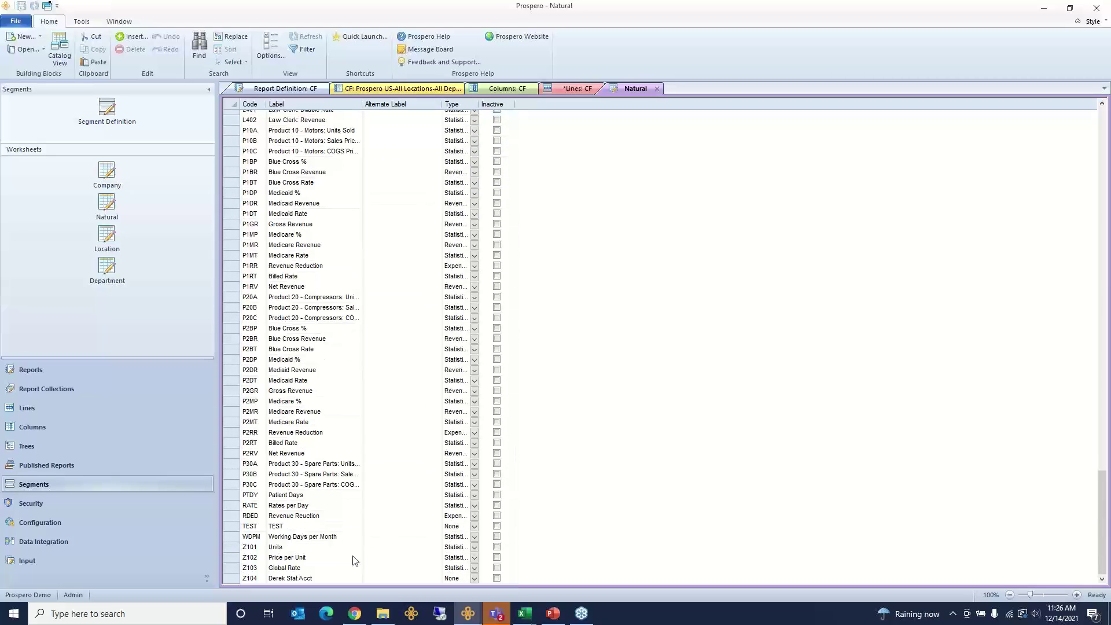
{"action": "left_click", "coordinate": [234, 578]}
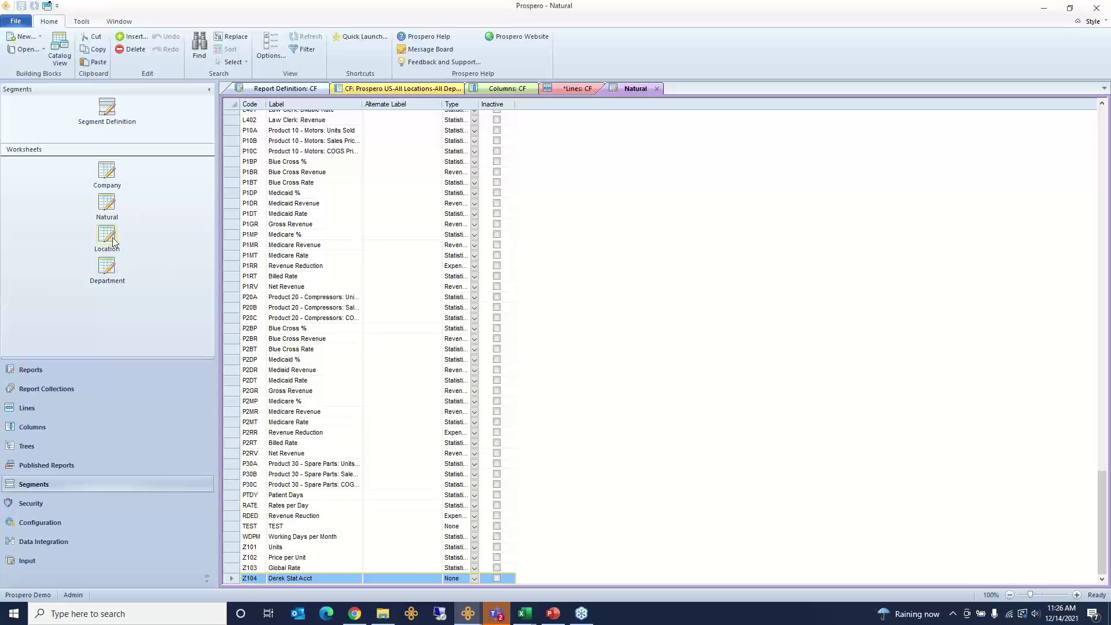
Open the Company segment worksheet, add company code 4 labelled Test, and save the worksheet
{"action": "double_click", "coordinate": [107, 172]}
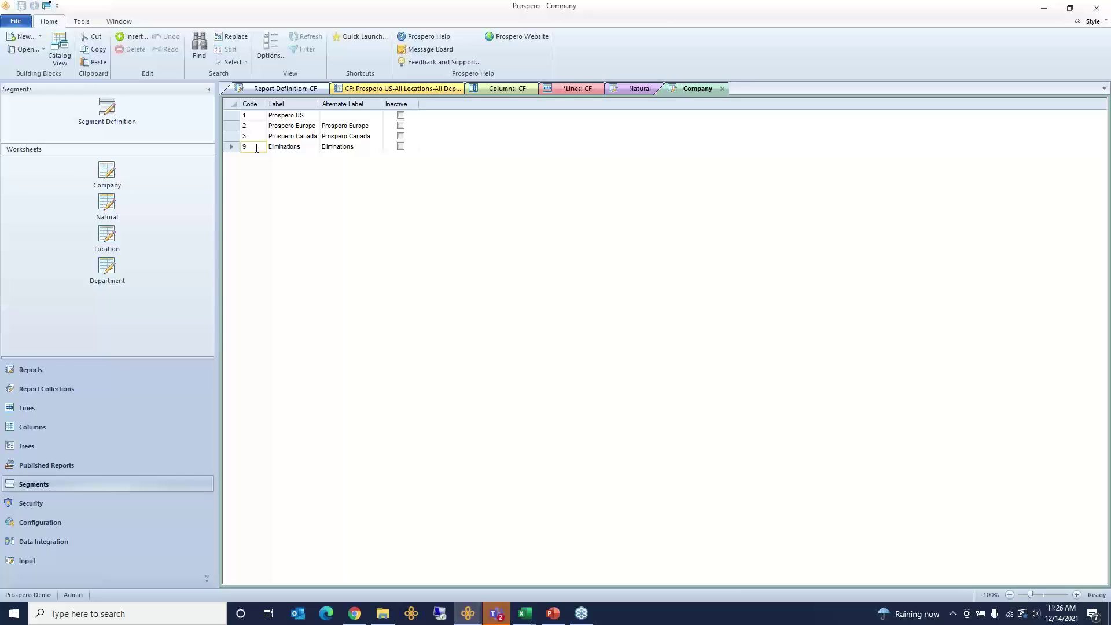
{"action": "key", "text": "Down"}
{"action": "key", "text": "Tab"}
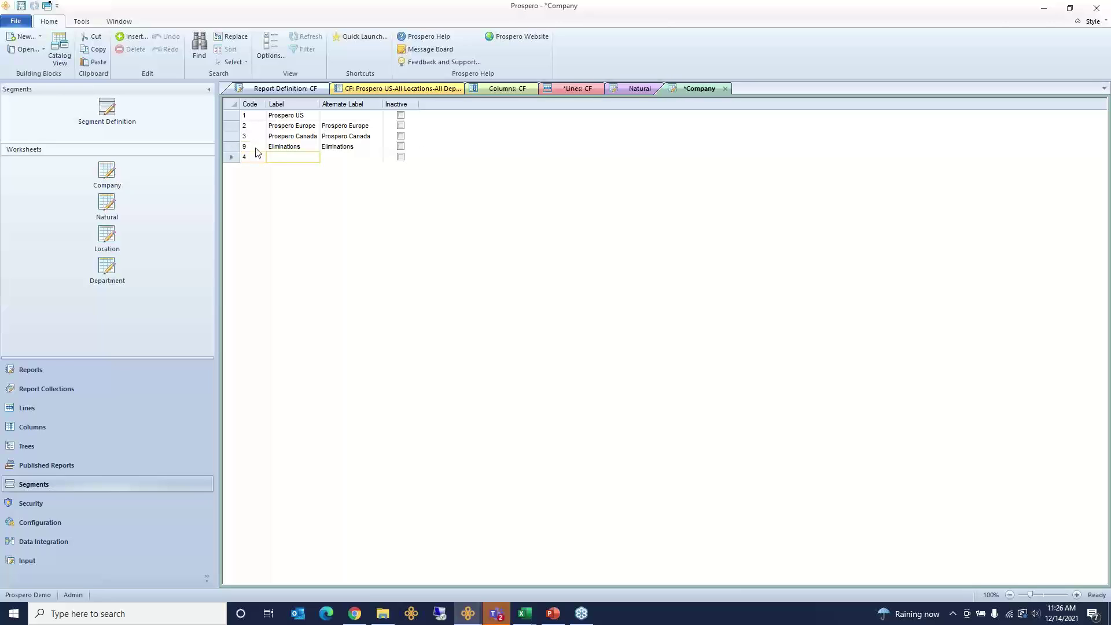
{"action": "left_click", "coordinate": [273, 139]}
{"action": "key", "text": "ctrl+s"}
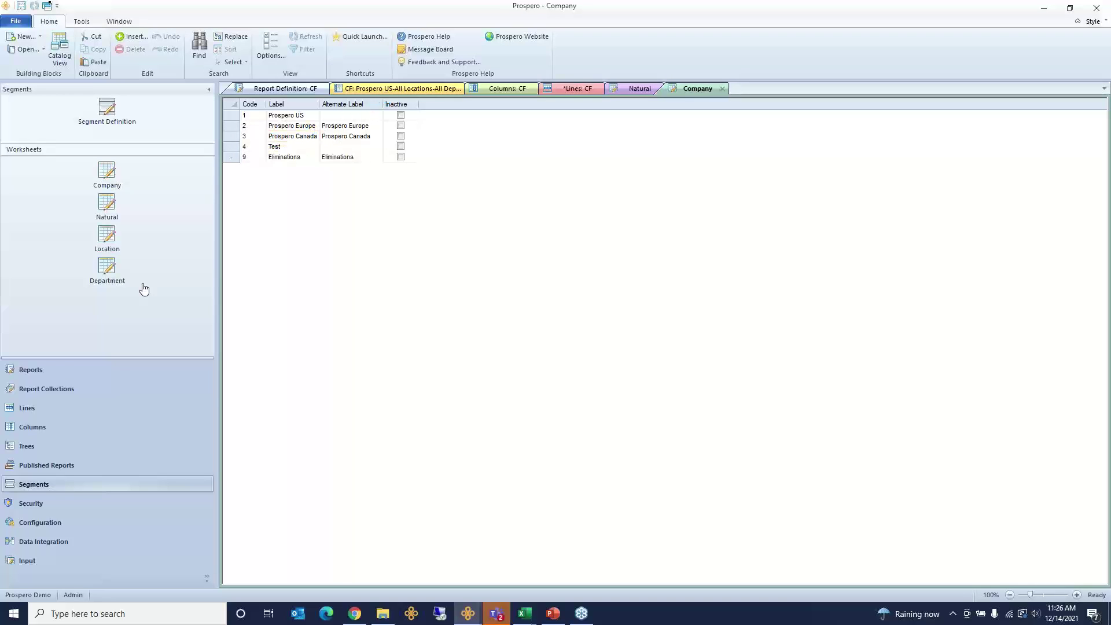
Open the run options of the CF report without saving the line changes, check company 4 - Test in the company selection, and cancel
{"action": "left_click", "coordinate": [268, 90]}
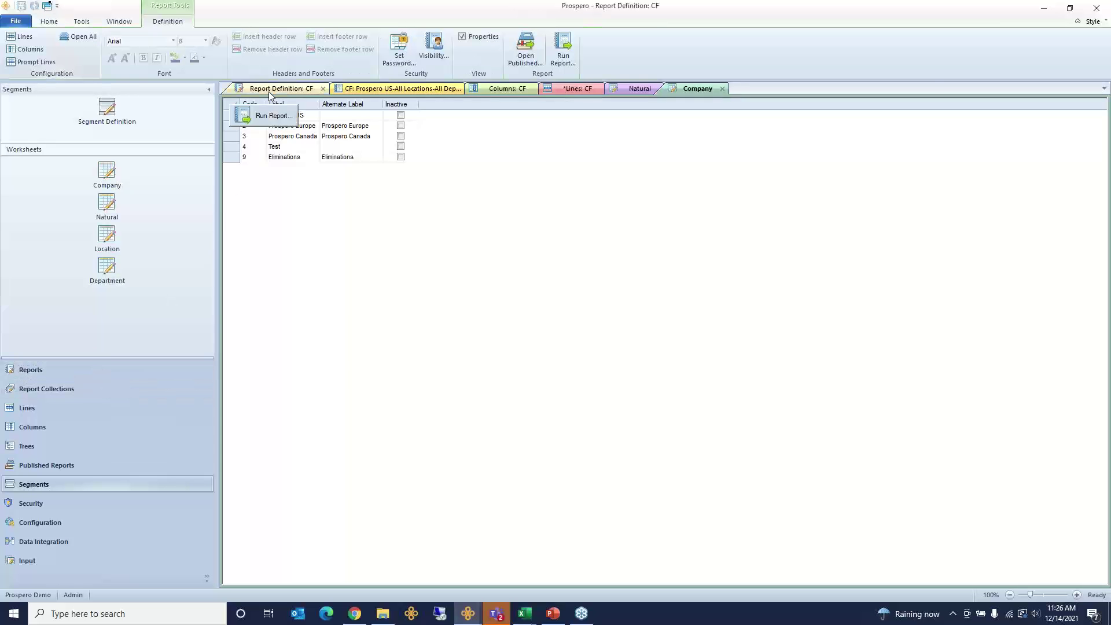
{"action": "left_click", "coordinate": [273, 150]}
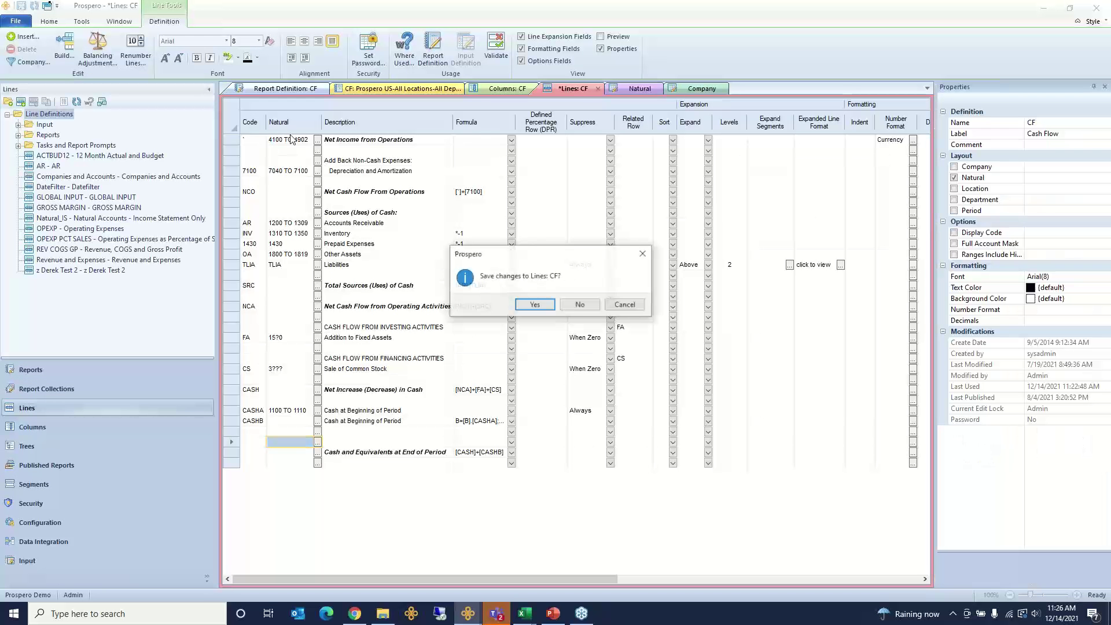
{"action": "left_click", "coordinate": [578, 305]}
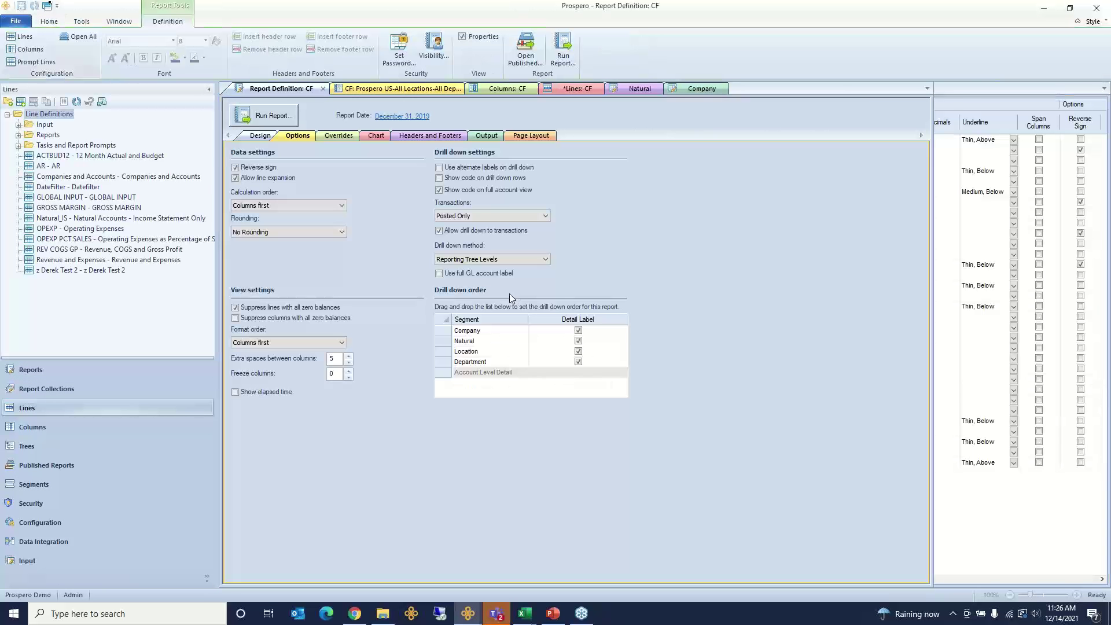
{"action": "left_click", "coordinate": [274, 116]}
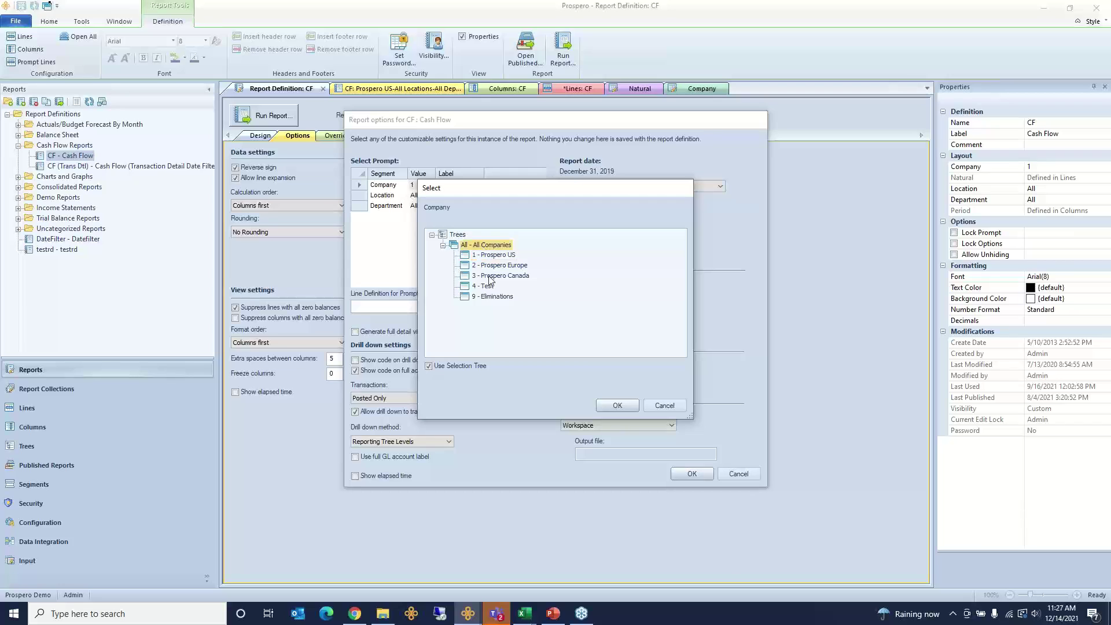
{"action": "left_click", "coordinate": [482, 286]}
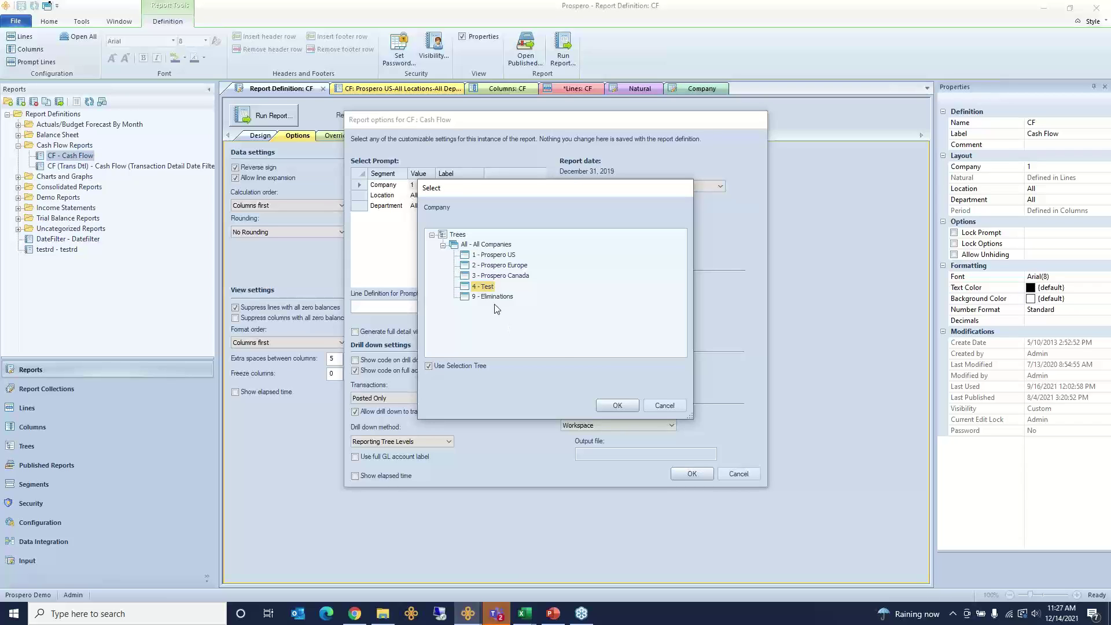
{"action": "left_click", "coordinate": [664, 406]}
{"action": "left_click", "coordinate": [738, 473]}
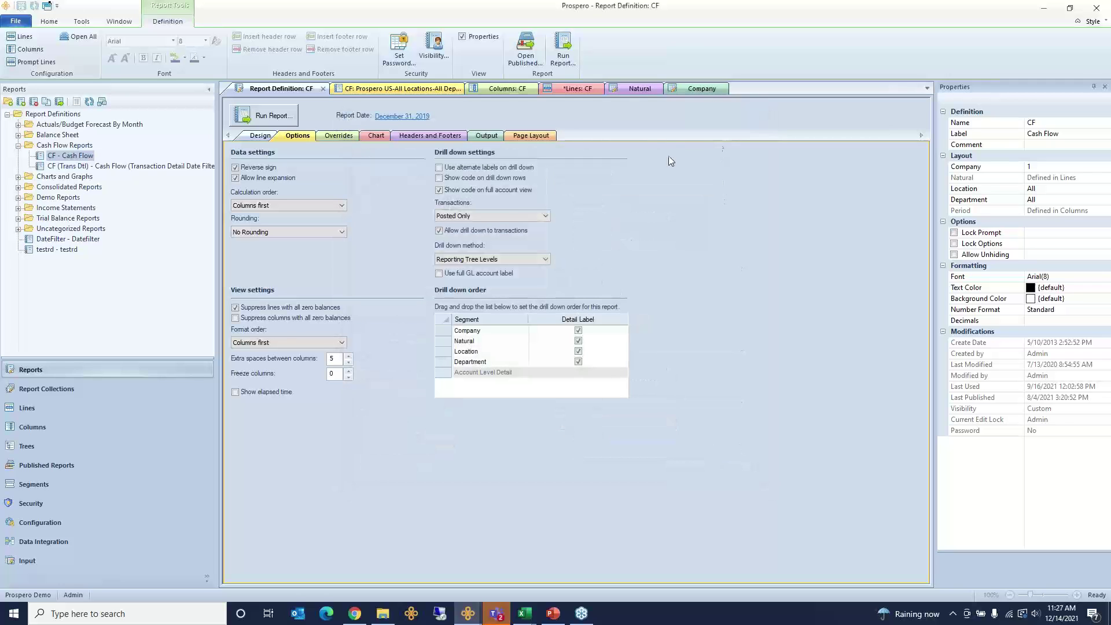
Delete company code 4, Test, from the Company segment worksheet and save the worksheet
{"action": "left_click", "coordinate": [683, 90]}
{"action": "left_click", "coordinate": [230, 152]}
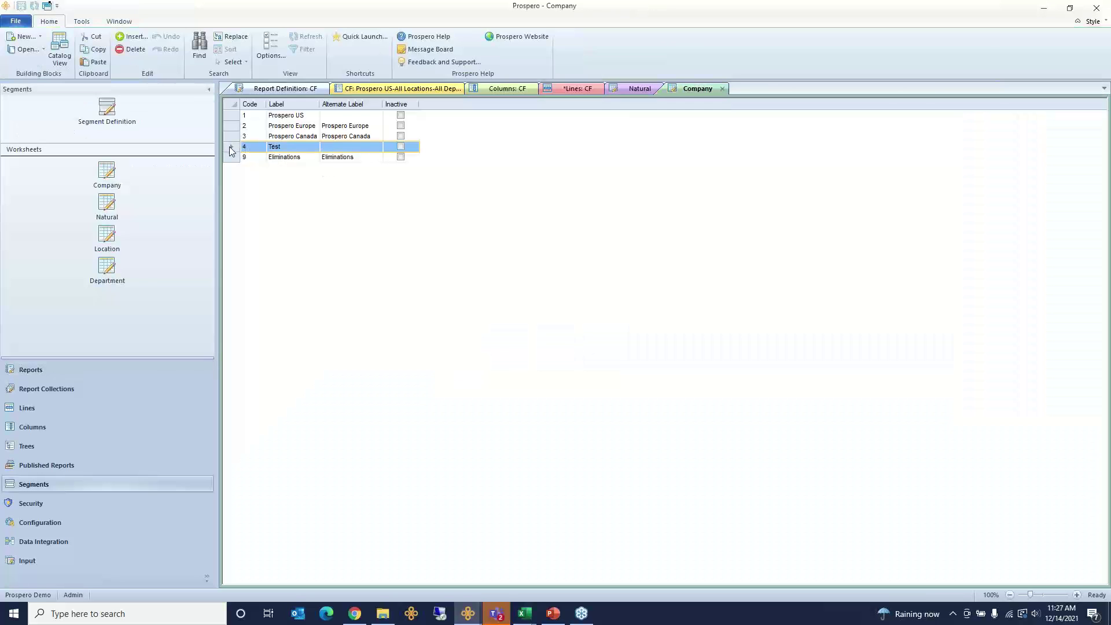
{"action": "right_click", "coordinate": [230, 149]}
{"action": "left_click", "coordinate": [257, 207]}
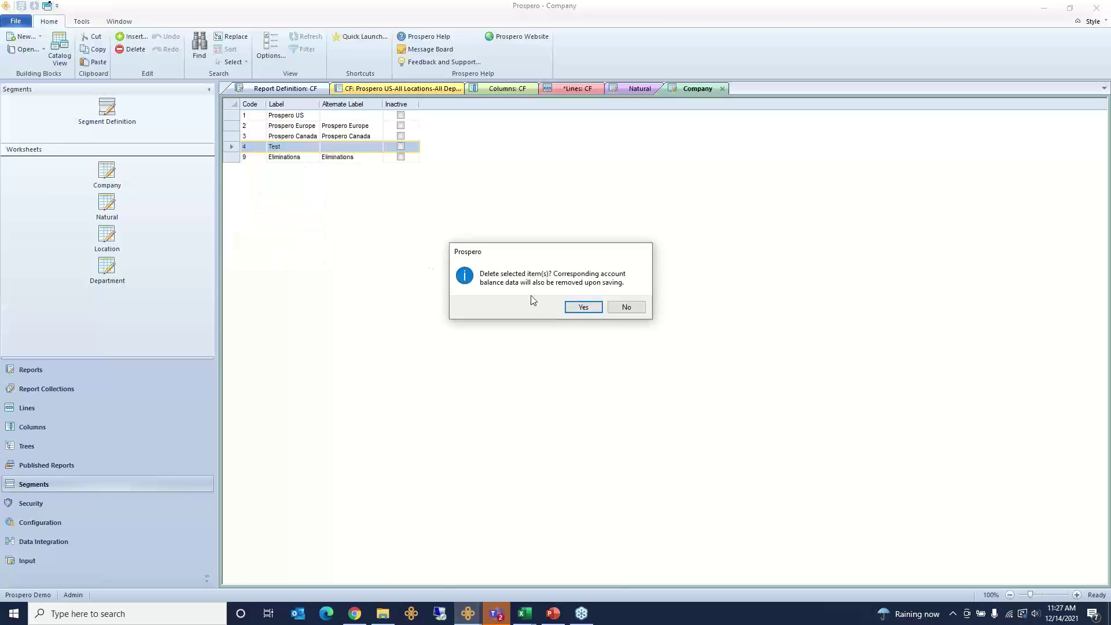
{"action": "left_click", "coordinate": [584, 307]}
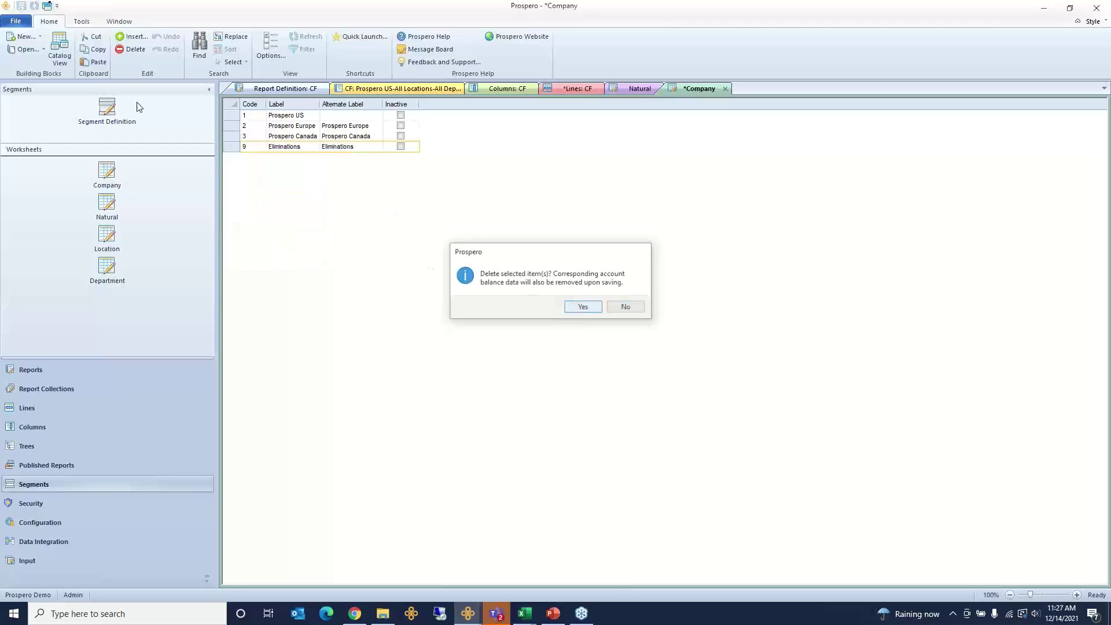
{"action": "left_click", "coordinate": [22, 6]}
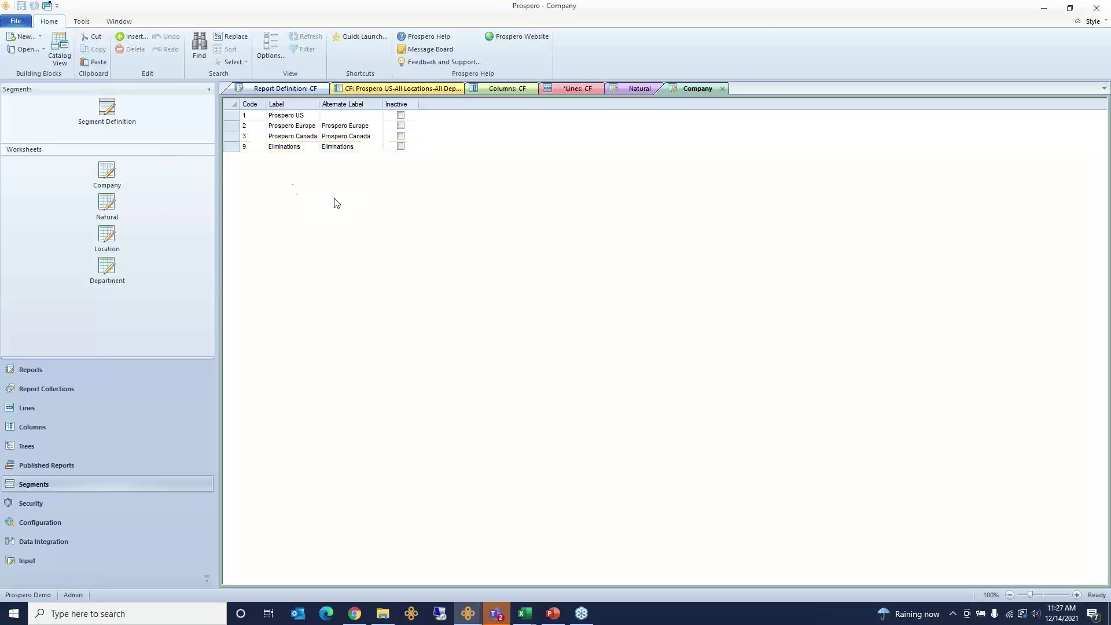
Close all open documents without saving the CF lines, and reopen the CF - Cash Flow report definition
{"action": "left_click", "coordinate": [47, 7]}
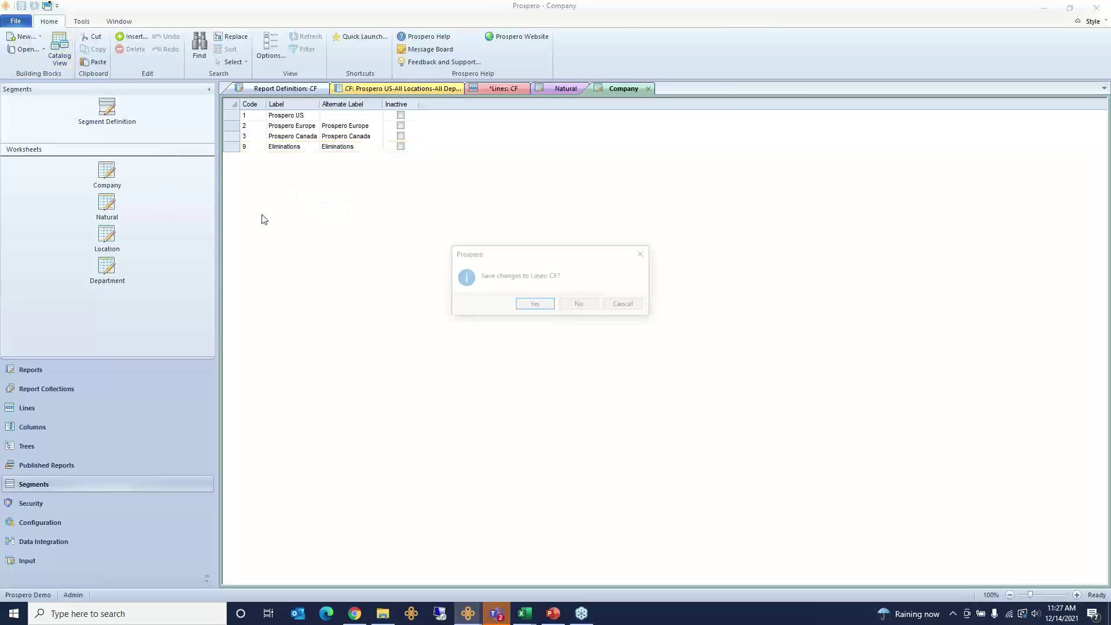
{"action": "left_click", "coordinate": [580, 305]}
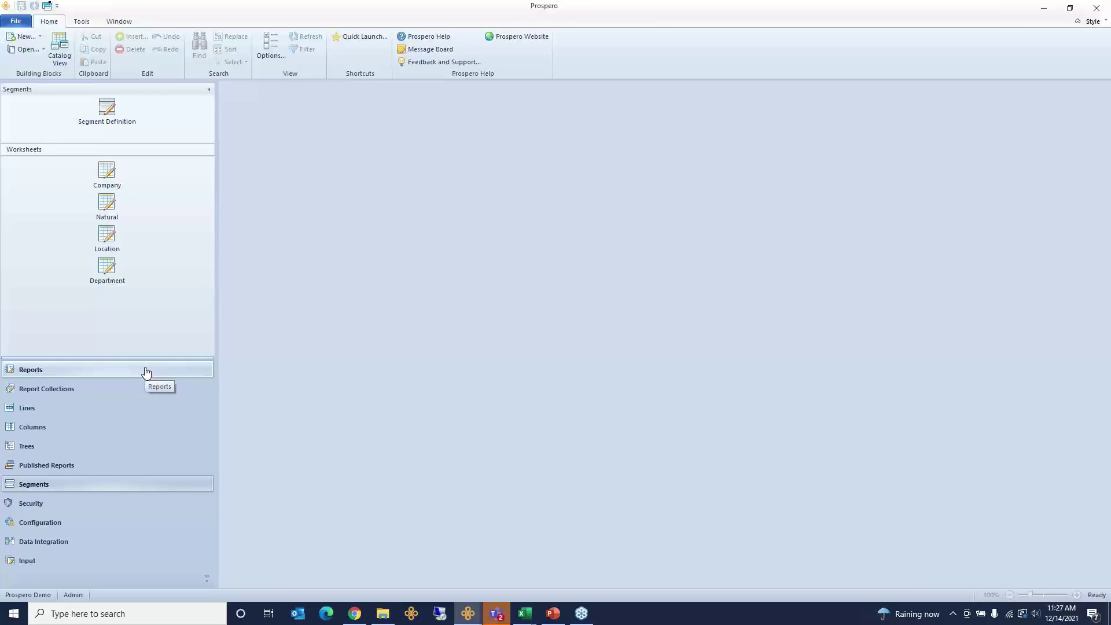
{"action": "left_click", "coordinate": [146, 372]}
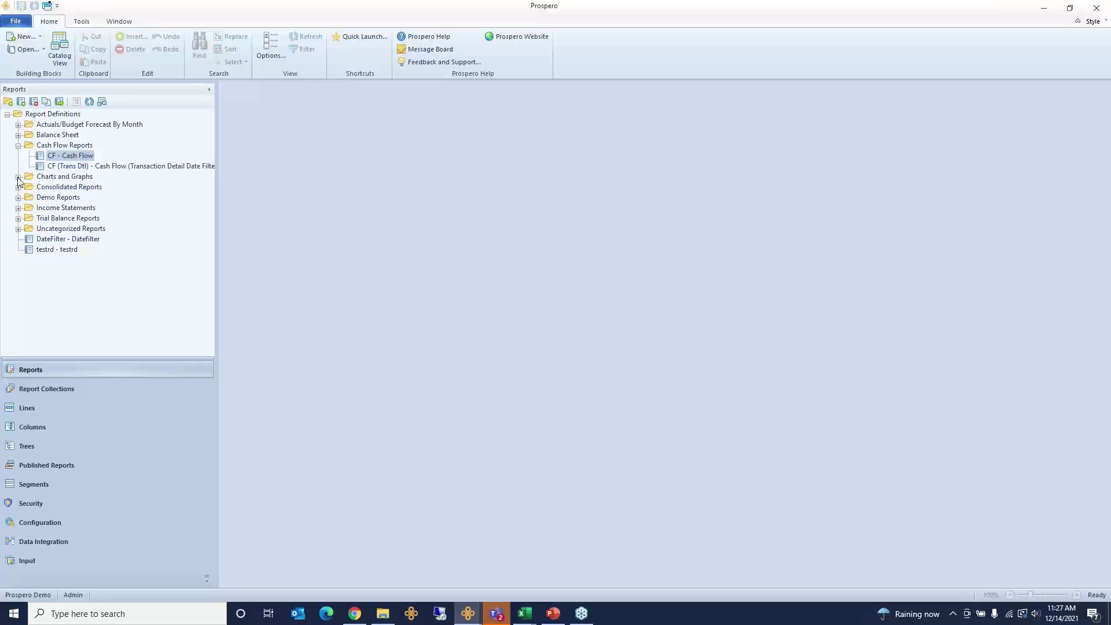
{"action": "left_click", "coordinate": [66, 155]}
{"action": "double_click", "coordinate": [66, 155]}
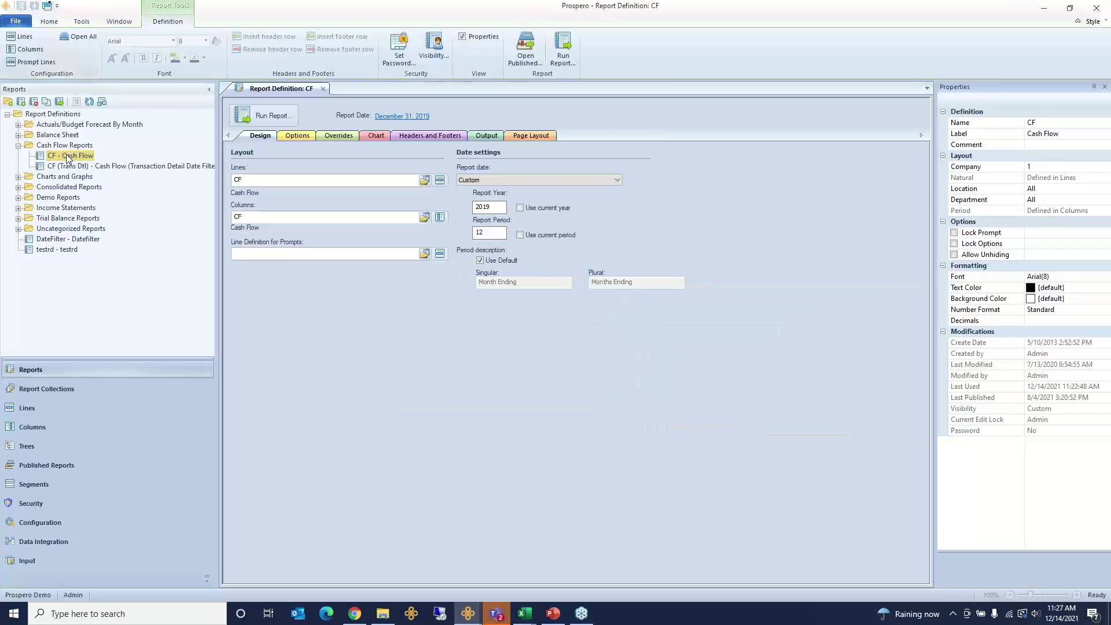
Open the CF column definition and examine the period, January beginning balance and year-to-date columns B through E
{"action": "left_click", "coordinate": [440, 217]}
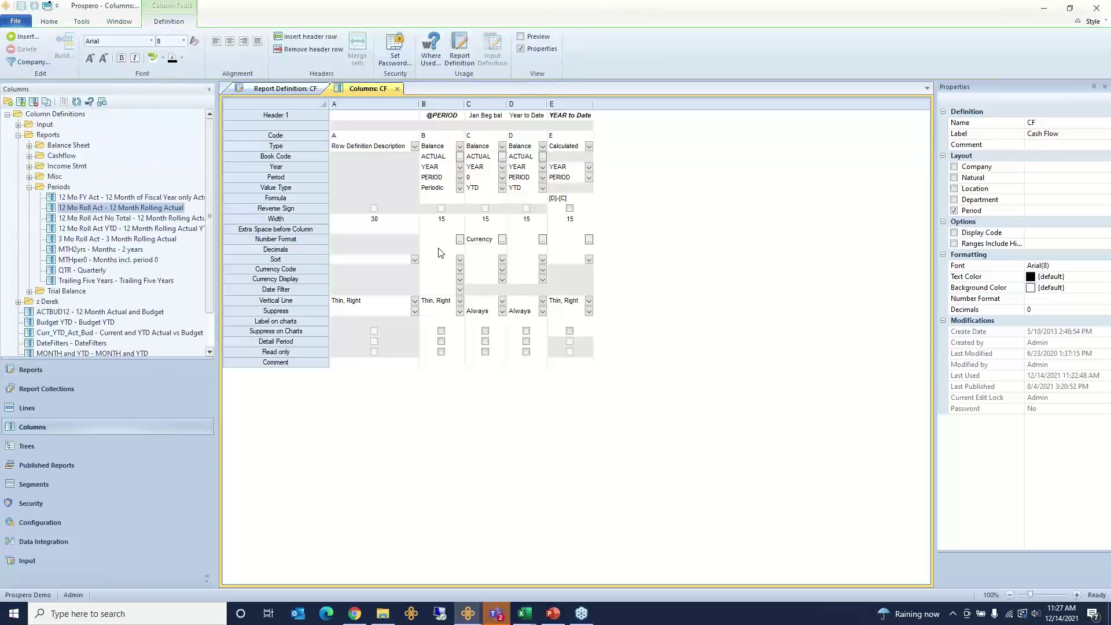
{"action": "left_click_drag", "start_coordinate": [485, 106], "coordinate": [577, 109]}
{"action": "left_click", "coordinate": [485, 106]}
{"action": "left_click", "coordinate": [512, 148]}
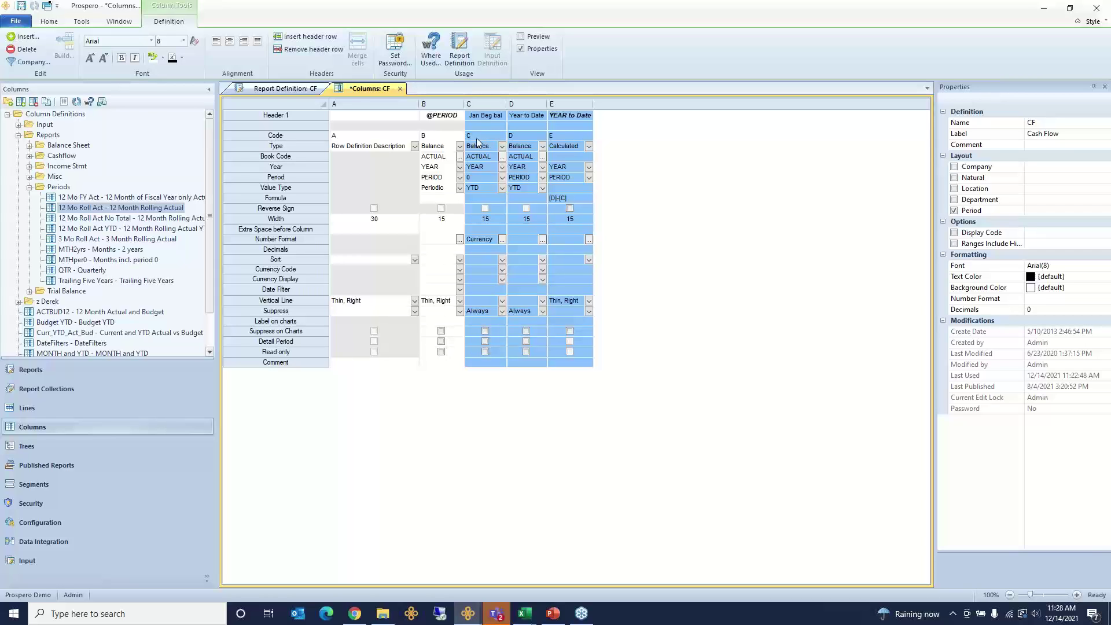
{"action": "left_click", "coordinate": [447, 109]}
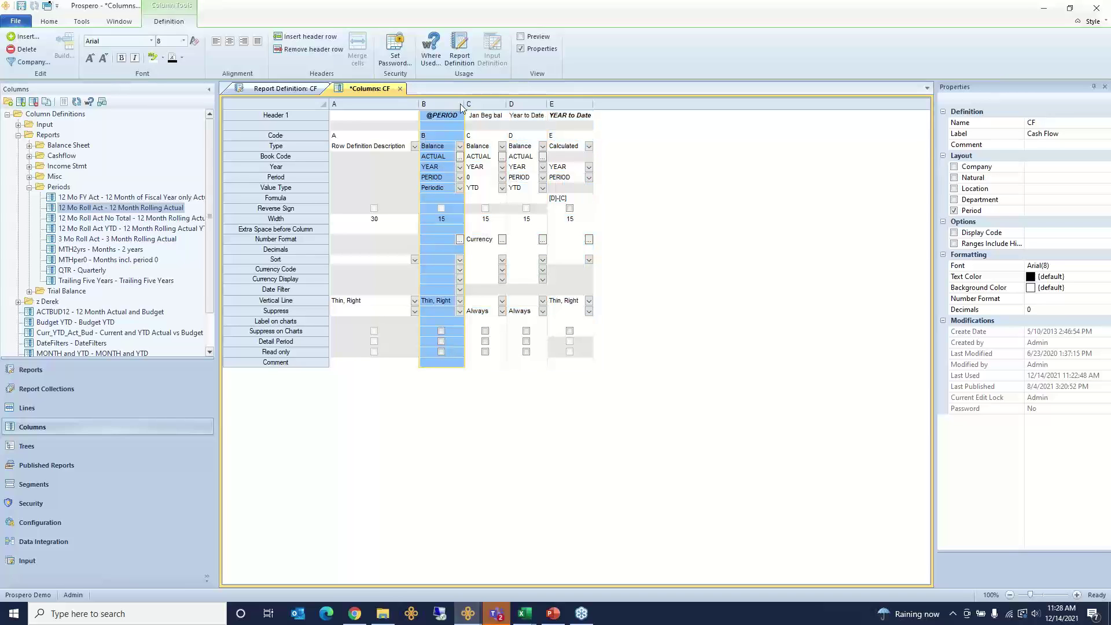
{"action": "left_click", "coordinate": [570, 106], "text": "ctrl"}
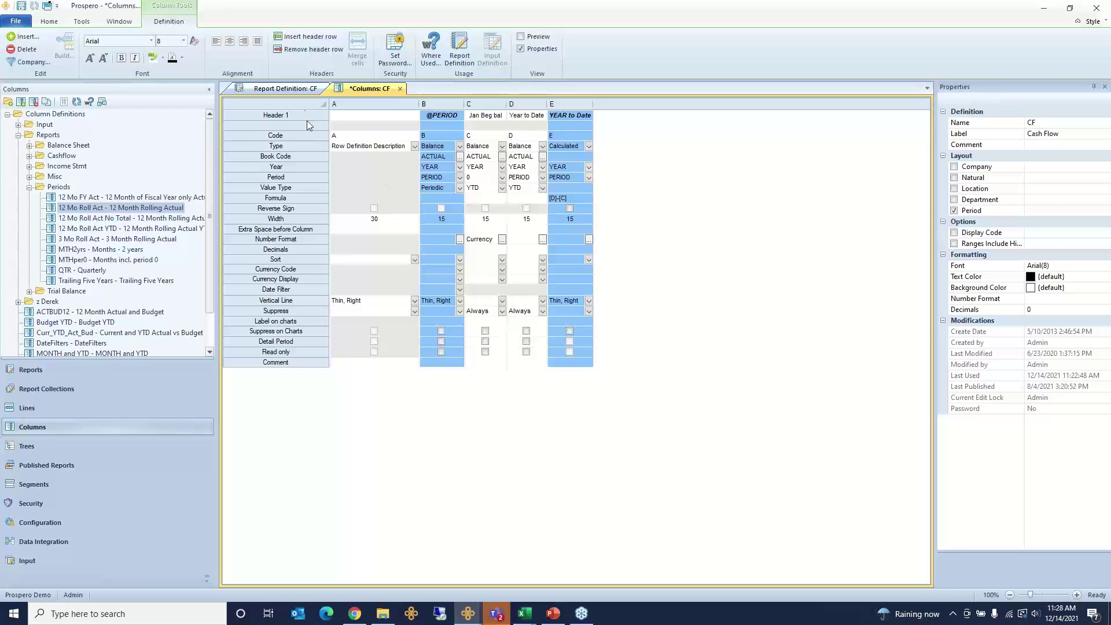
Open the CF line definition from the report definition, make room for its grid, and look over the formatting and option fields
{"action": "left_click", "coordinate": [281, 89]}
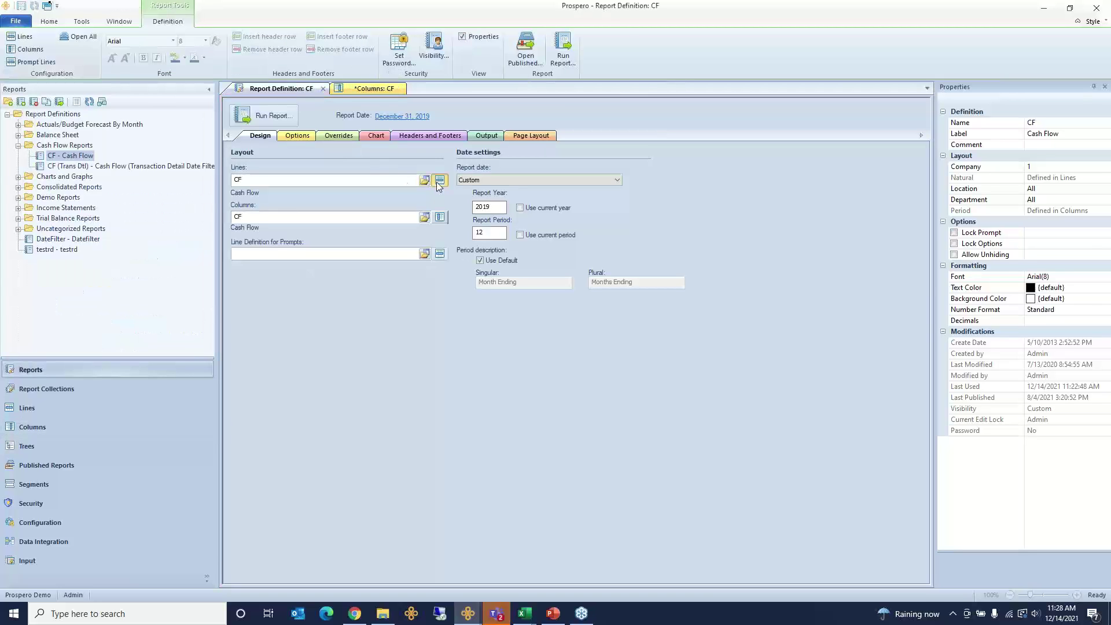
{"action": "left_click", "coordinate": [440, 180]}
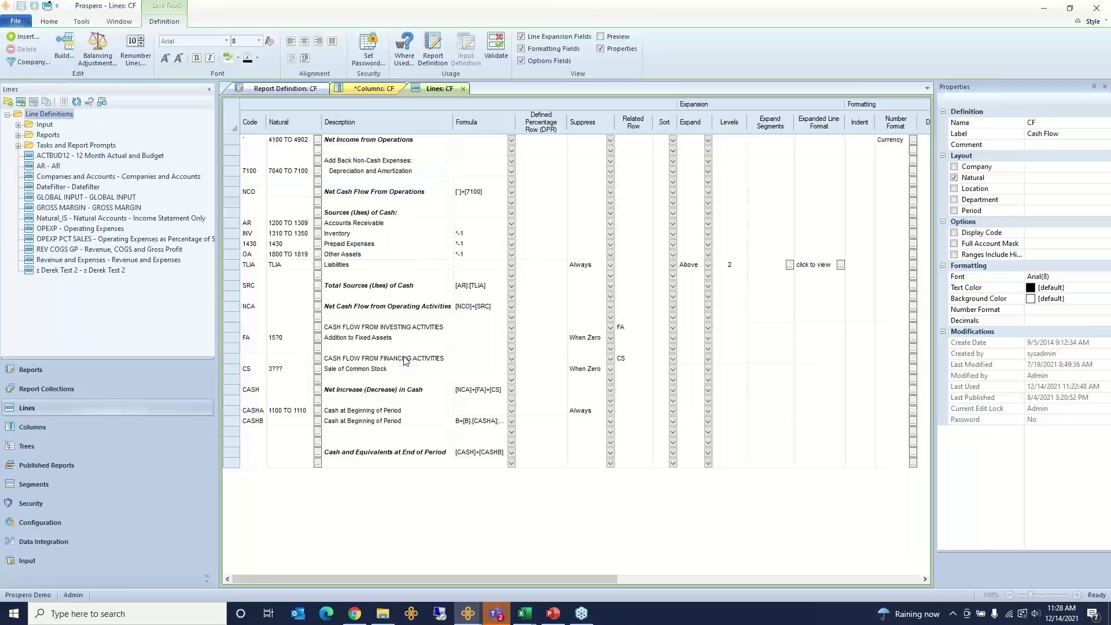
{"action": "left_click", "coordinate": [209, 89]}
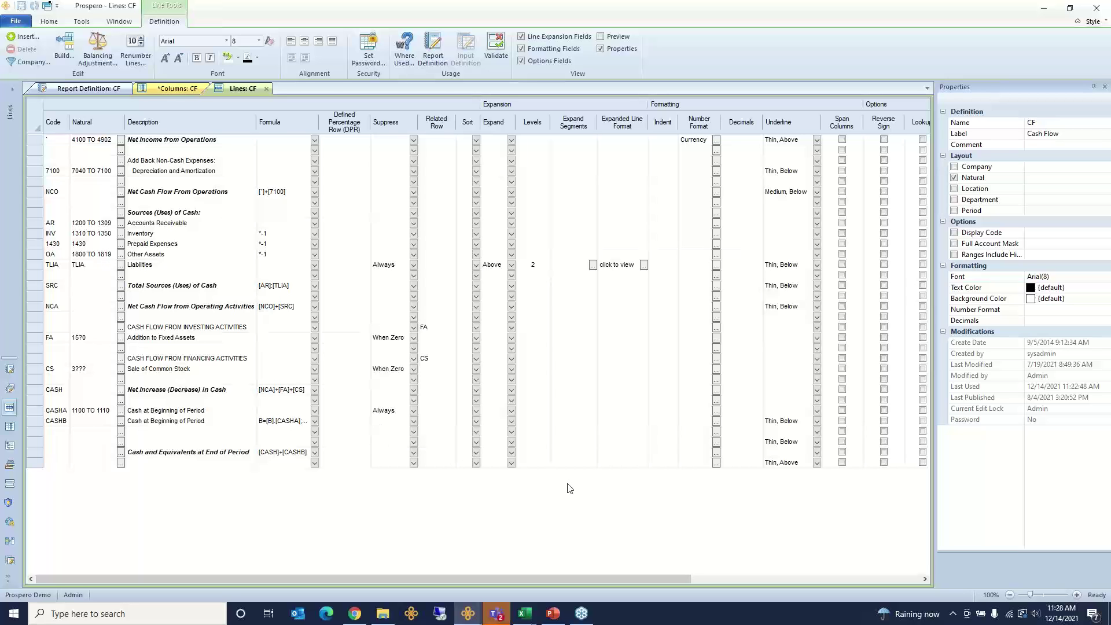
{"action": "left_click", "coordinate": [857, 580]}
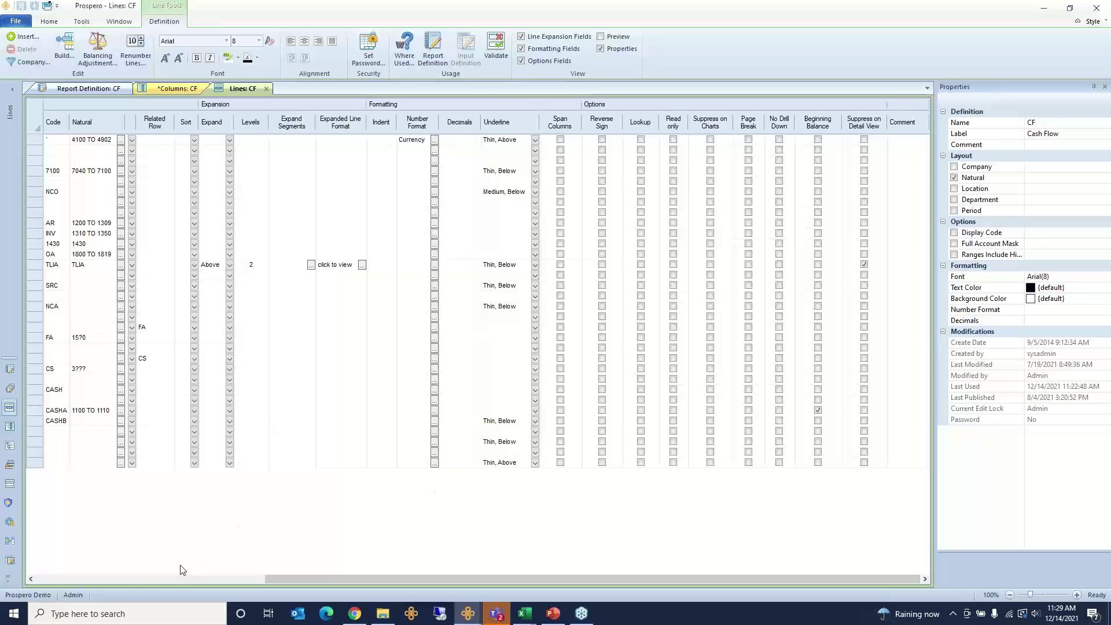
{"action": "left_click", "coordinate": [131, 580]}
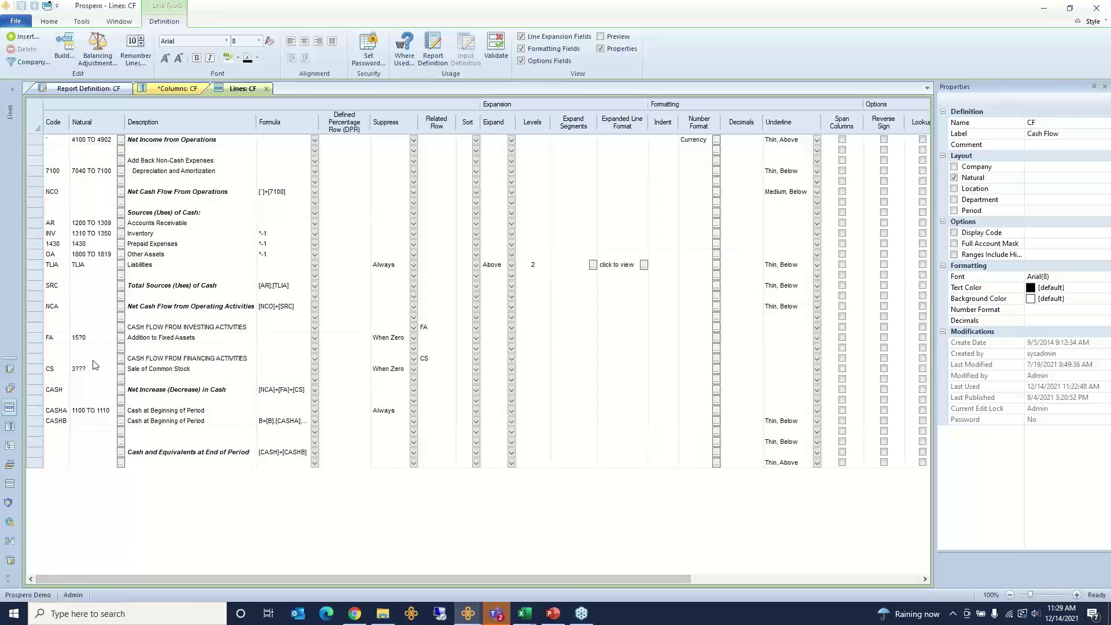
Select the CASHA Cash at Beginning of Period line and examine its Beginning Balance option
{"action": "left_click", "coordinate": [34, 411]}
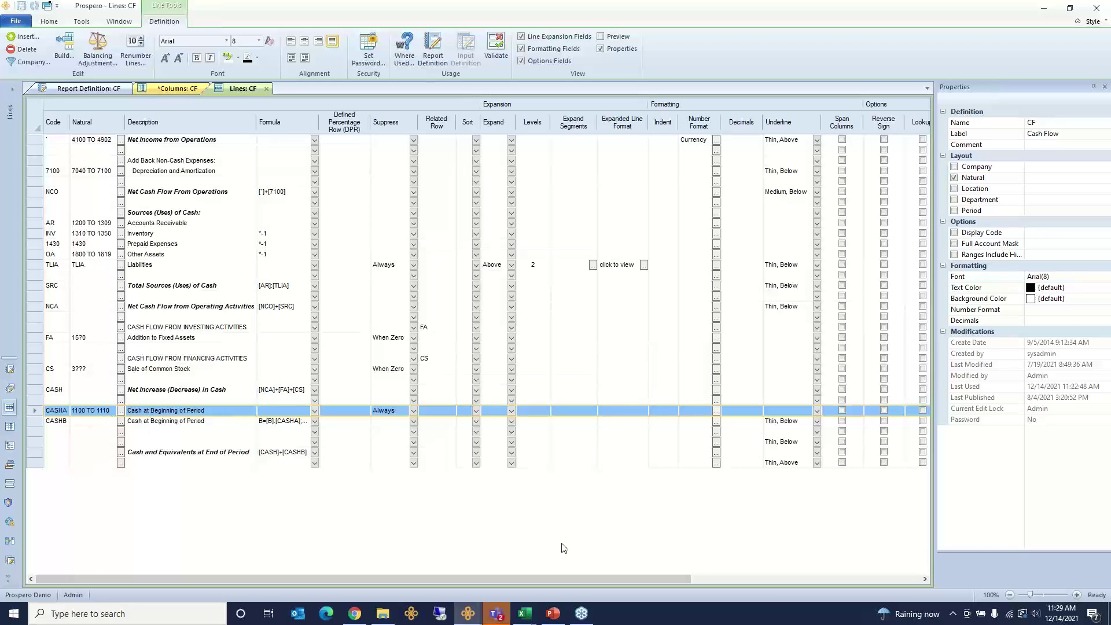
{"action": "left_click", "coordinate": [925, 579]}
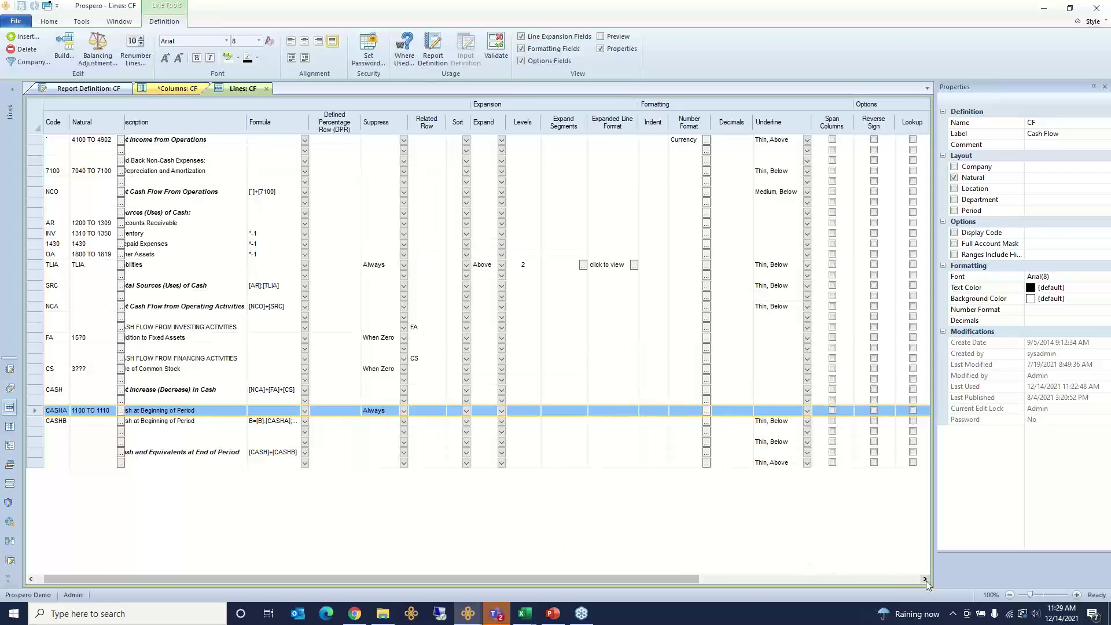
{"action": "left_click_drag", "start_coordinate": [925, 579], "coordinate": [925, 579]}
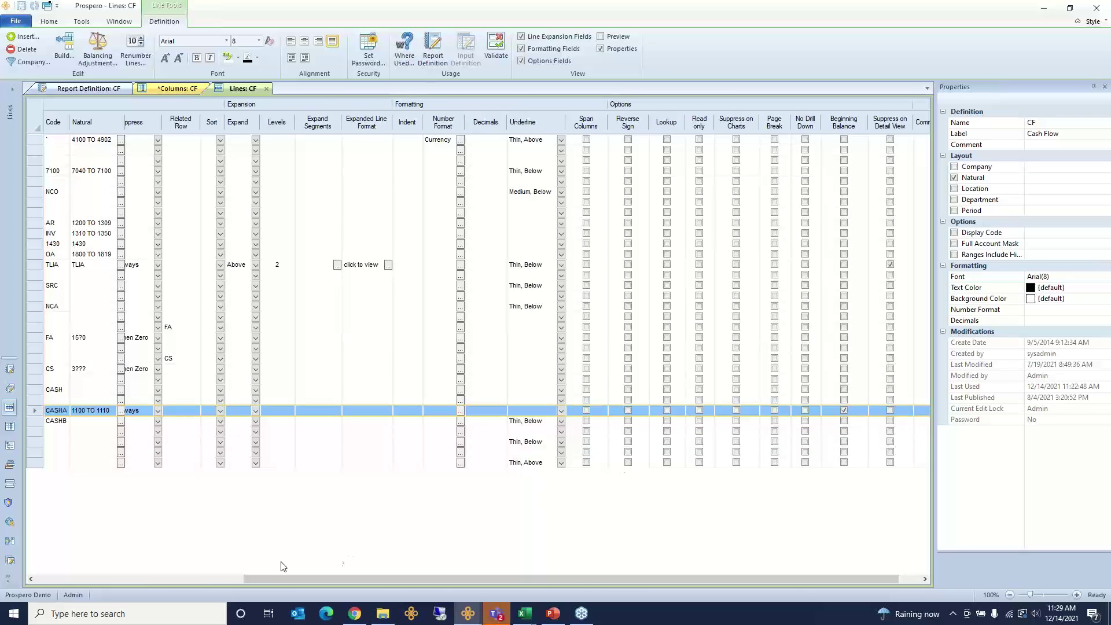
{"action": "left_click", "coordinate": [152, 579]}
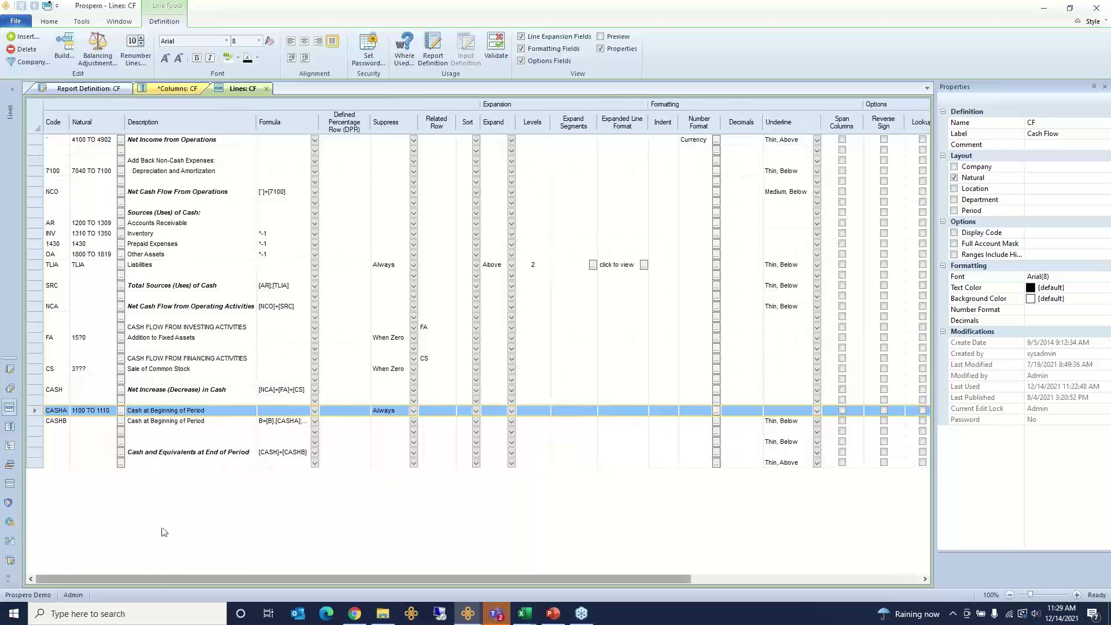
View the column-specific calculations behind the CASHB line's formula and close them without changes
{"action": "left_click", "coordinate": [290, 422]}
{"action": "left_click", "coordinate": [306, 422]}
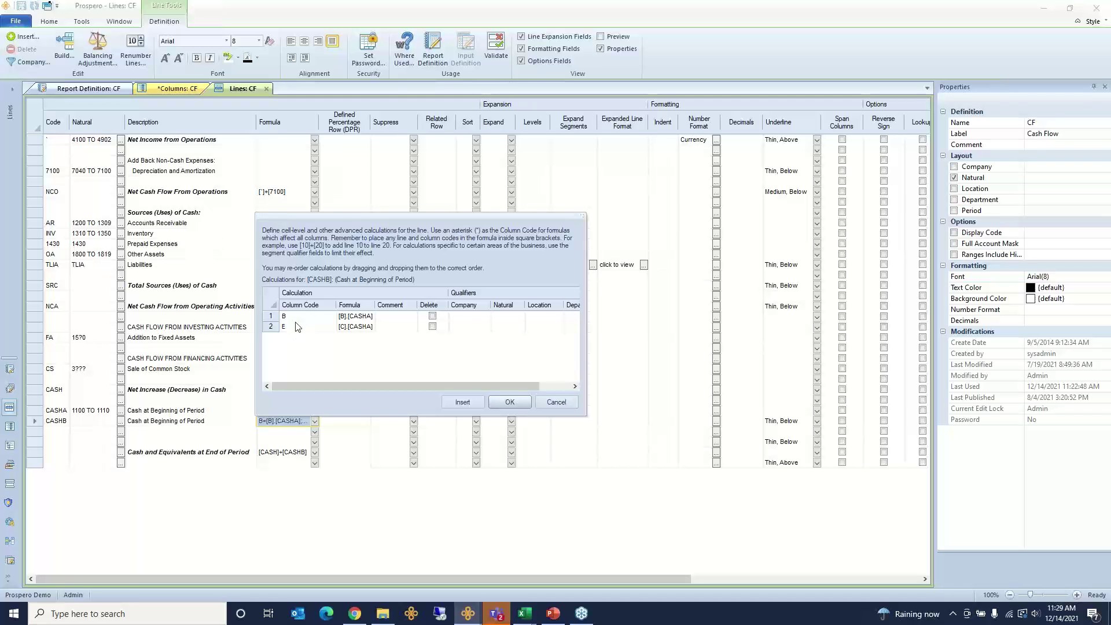
{"action": "left_click", "coordinate": [554, 402]}
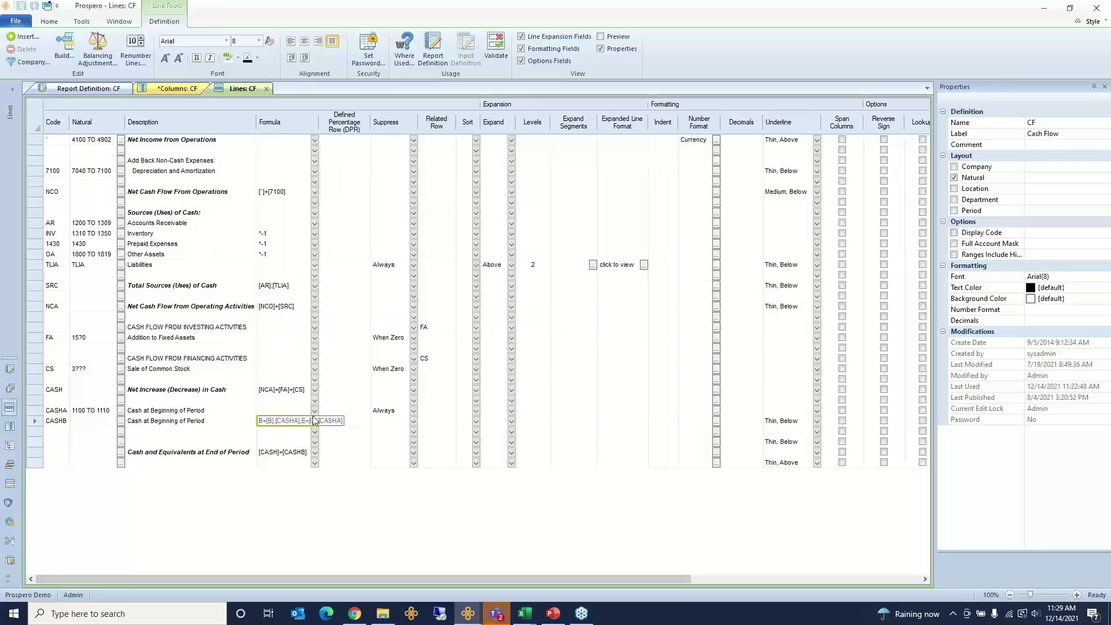
Try entering separate calculation rows for column codes B and E in the Net Cash Flow from Operating Activities formula, and cancel the edit
{"action": "left_click", "coordinate": [314, 307]}
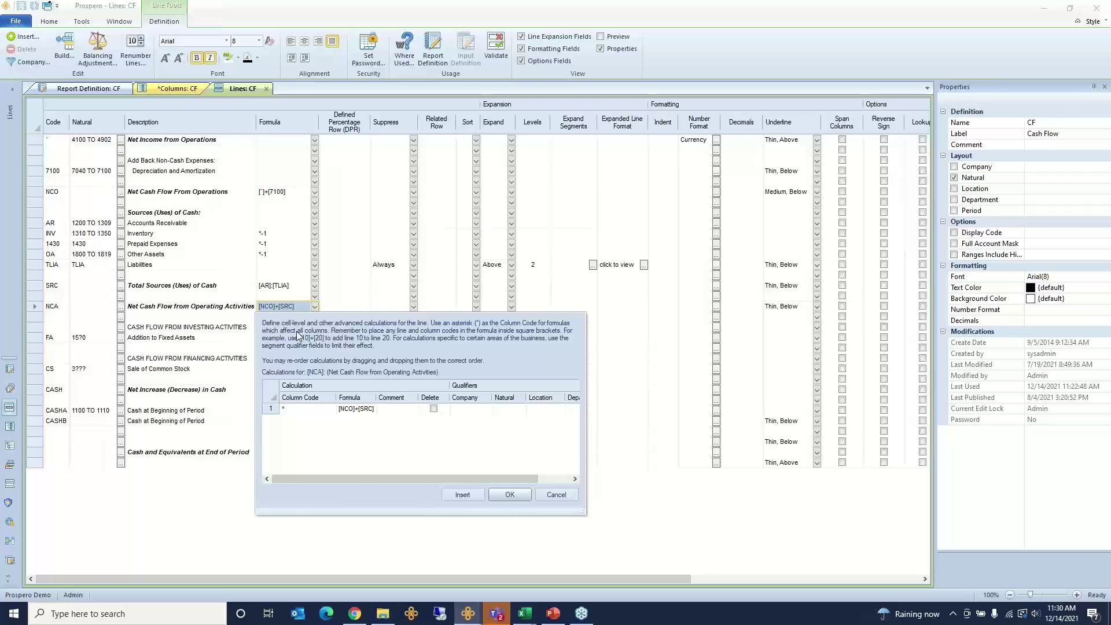
{"action": "left_click", "coordinate": [297, 410]}
{"action": "type", "text": "B"}
{"action": "key", "text": "Down"}
{"action": "type", "text": "E"}
{"action": "left_click", "coordinate": [296, 410]}
{"action": "left_click", "coordinate": [297, 419]}
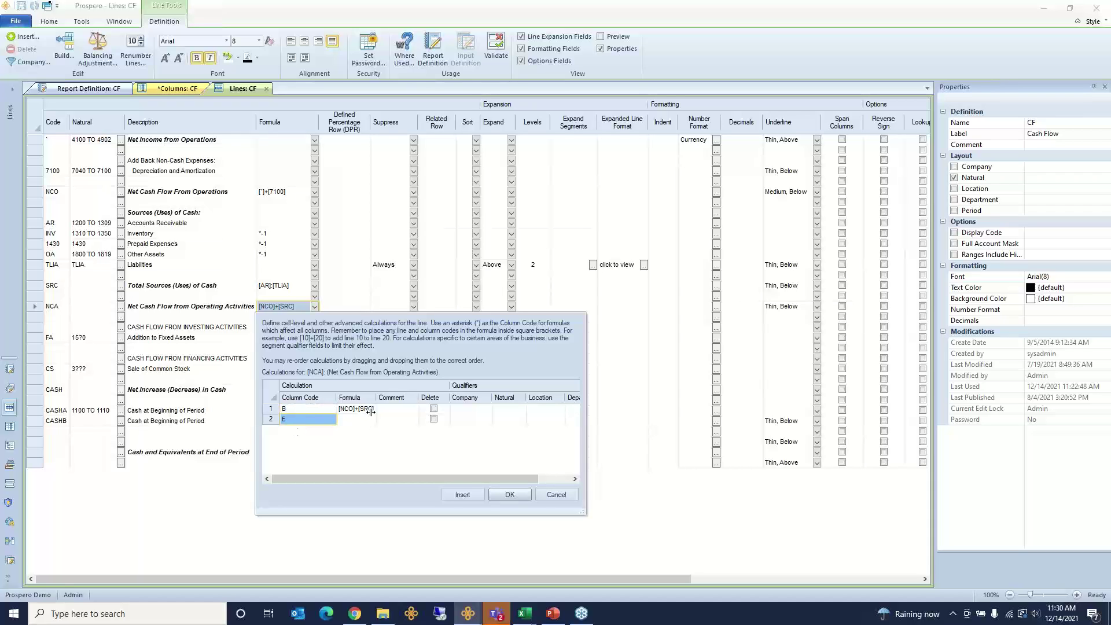
{"action": "left_click", "coordinate": [301, 409]}
{"action": "left_click", "coordinate": [299, 420]}
{"action": "left_click", "coordinate": [299, 409]}
{"action": "left_click", "coordinate": [301, 420]}
{"action": "left_click", "coordinate": [557, 499]}
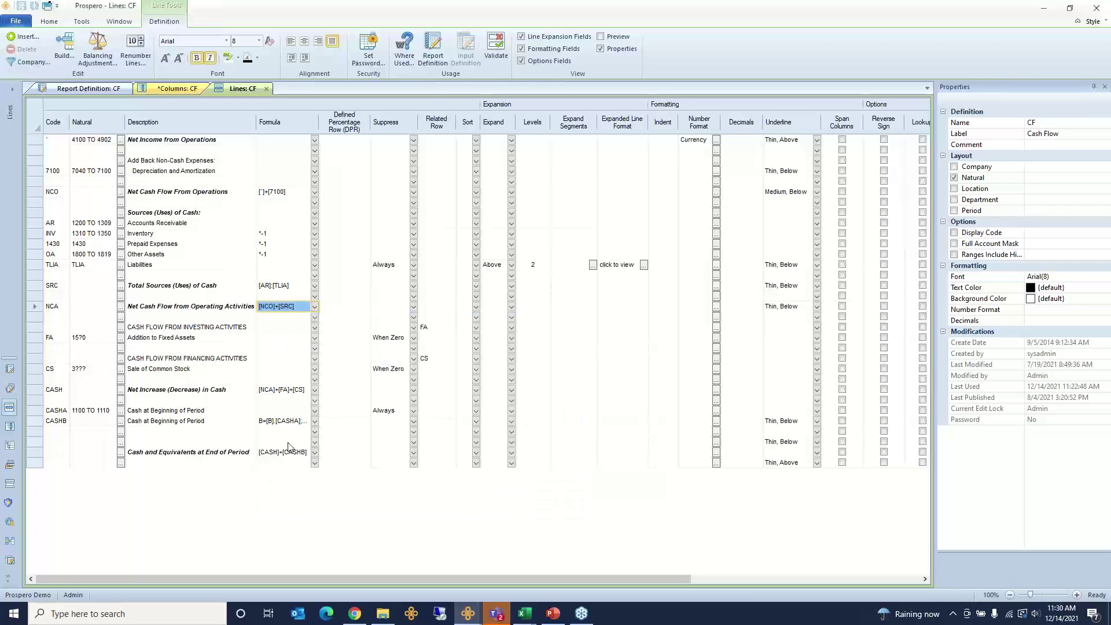
Reopen the CASHB line's calculations, widen the Formula column, and examine the formulas for columns B and E
{"action": "left_click", "coordinate": [298, 422]}
{"action": "left_click", "coordinate": [314, 417]}
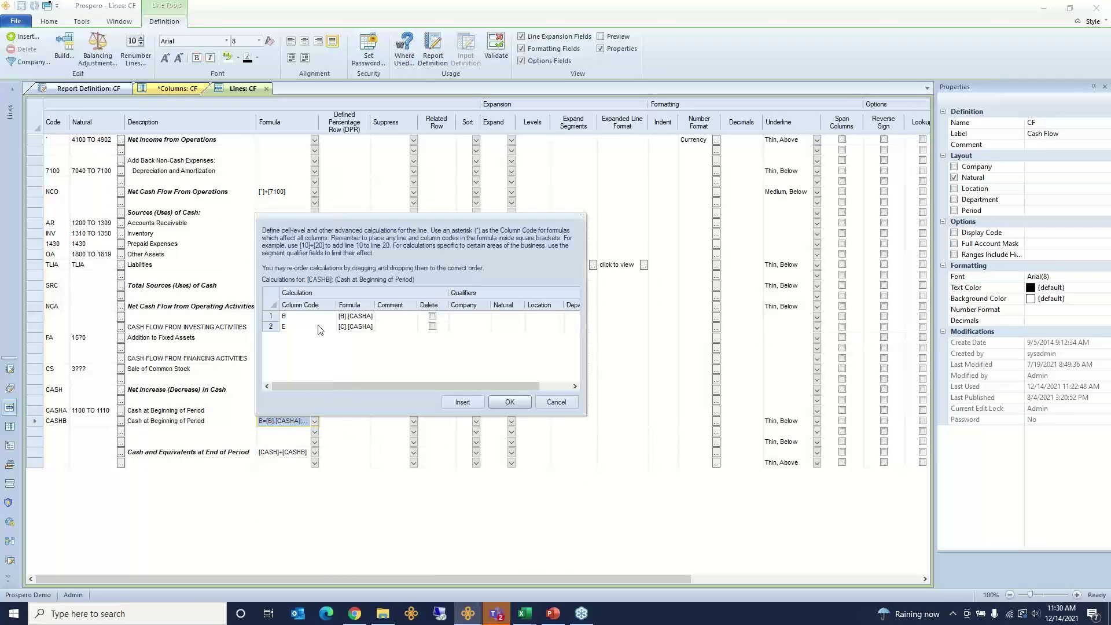
{"action": "left_click", "coordinate": [294, 318]}
{"action": "left_click", "coordinate": [364, 318]}
{"action": "left_click_drag", "start_coordinate": [375, 305], "coordinate": [392, 304]}
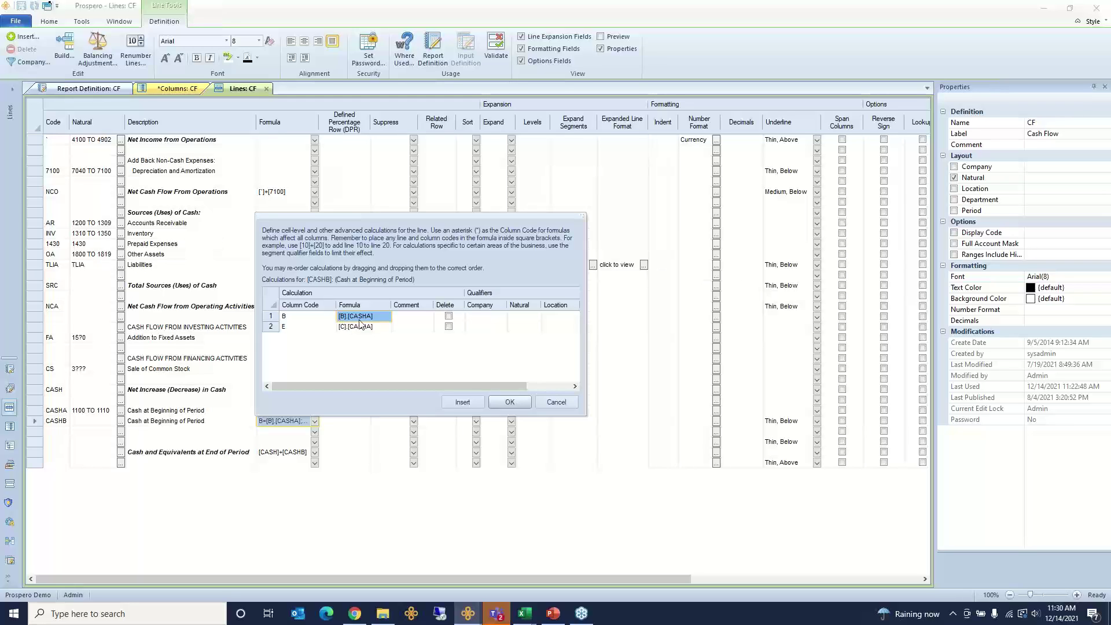
{"action": "left_click", "coordinate": [350, 318]}
{"action": "left_click", "coordinate": [360, 327]}
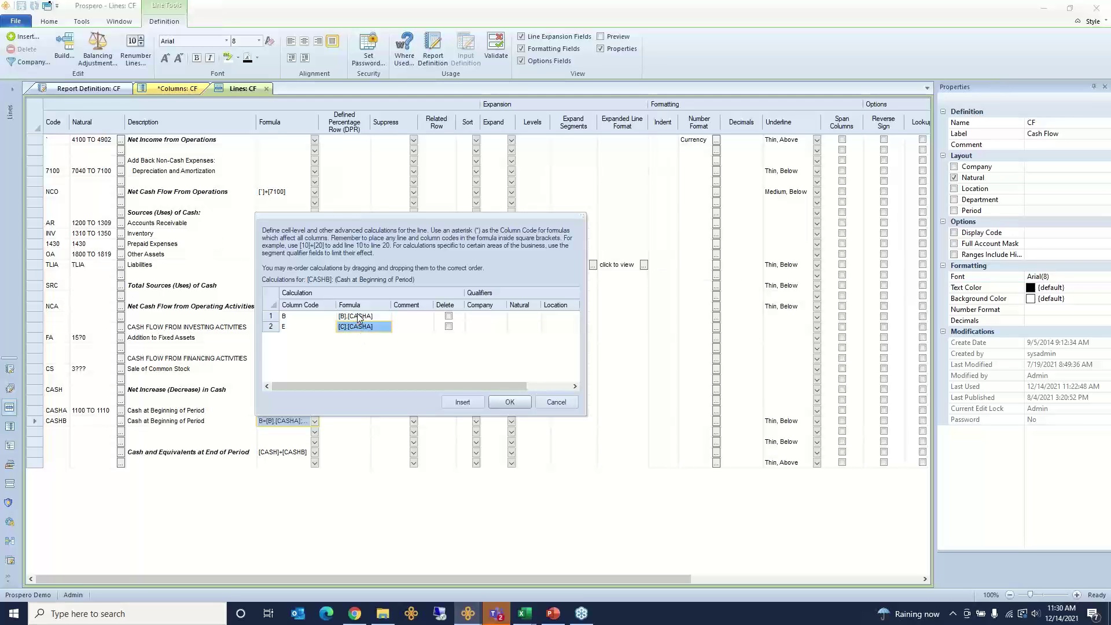
Compare the CASHB line's column codes B and E with their formulas, and close the calculations without changes
{"action": "left_click", "coordinate": [359, 317]}
{"action": "left_click", "coordinate": [356, 327]}
{"action": "left_click", "coordinate": [323, 316]}
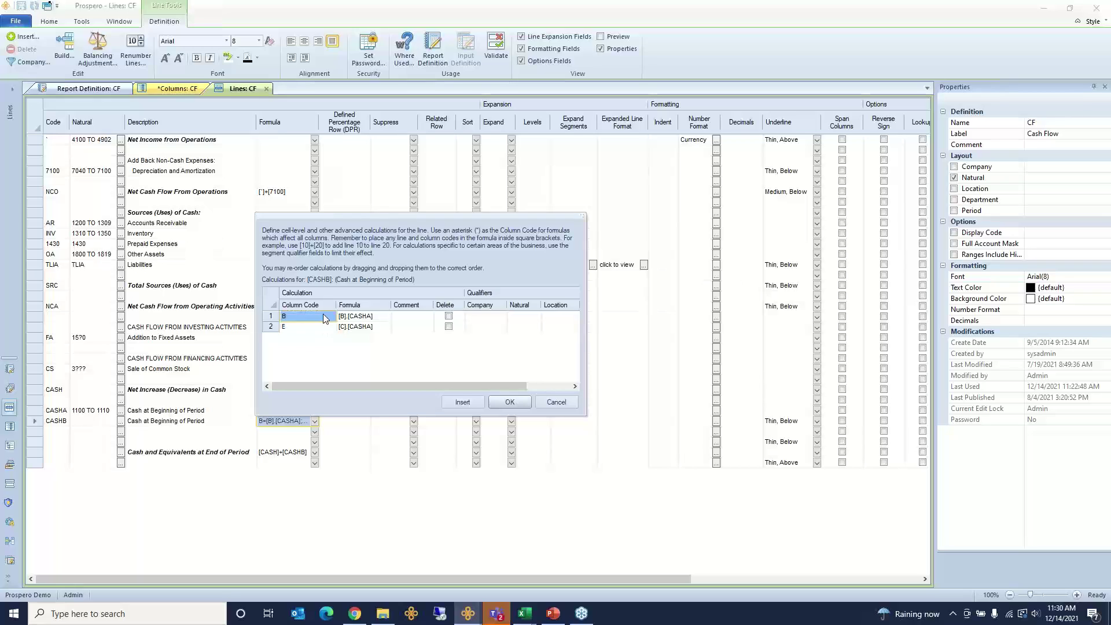
{"action": "left_click", "coordinate": [327, 327]}
{"action": "left_click", "coordinate": [382, 328]}
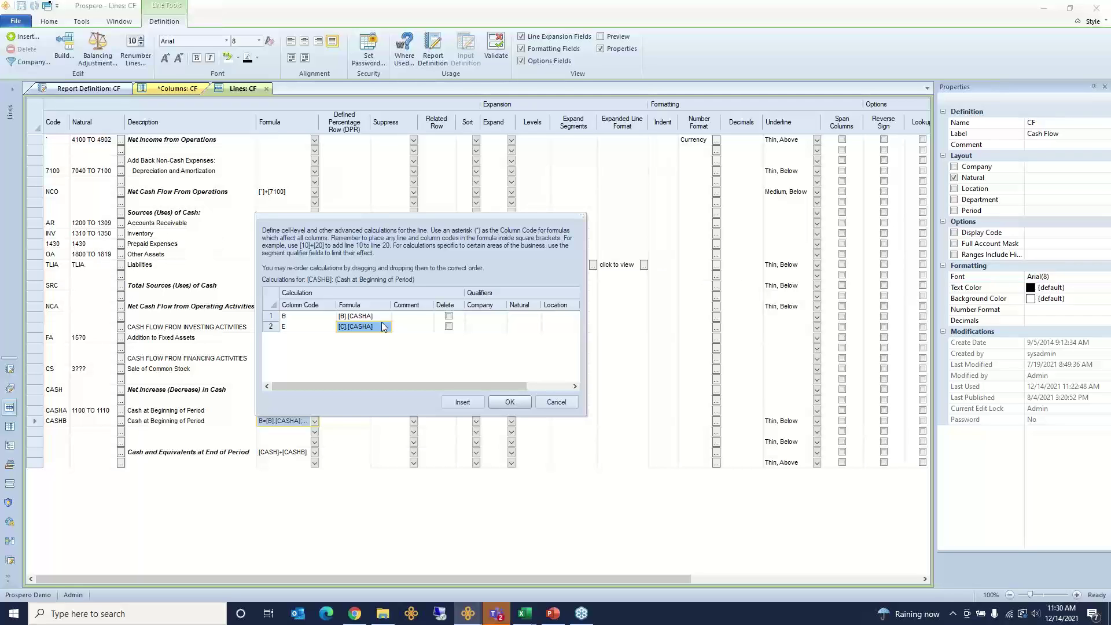
{"action": "left_click", "coordinate": [300, 327]}
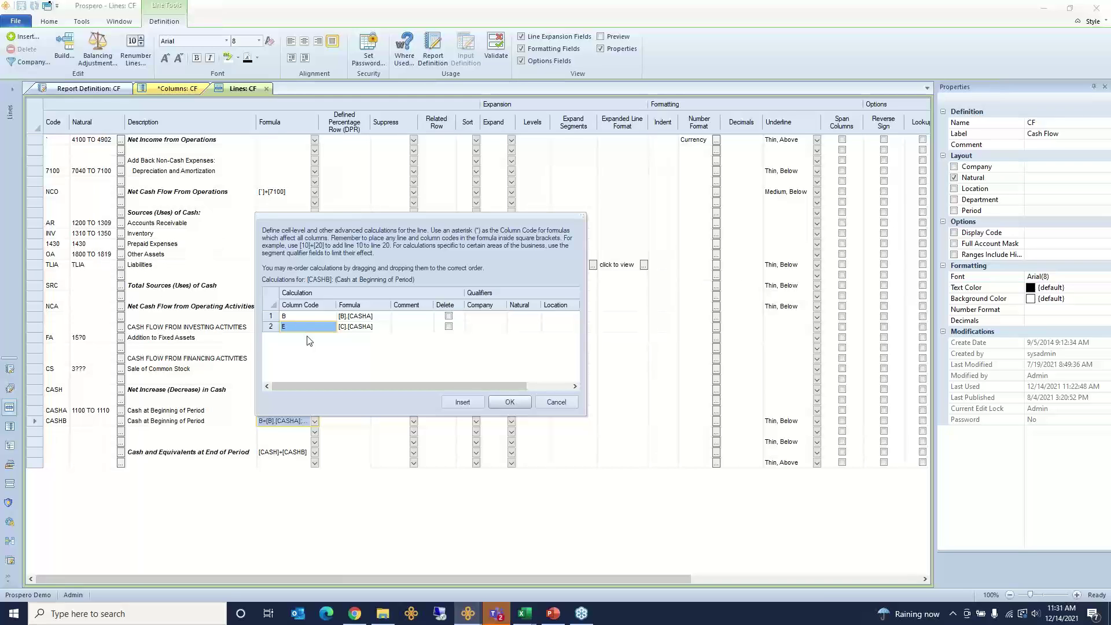
{"action": "left_click", "coordinate": [560, 399]}
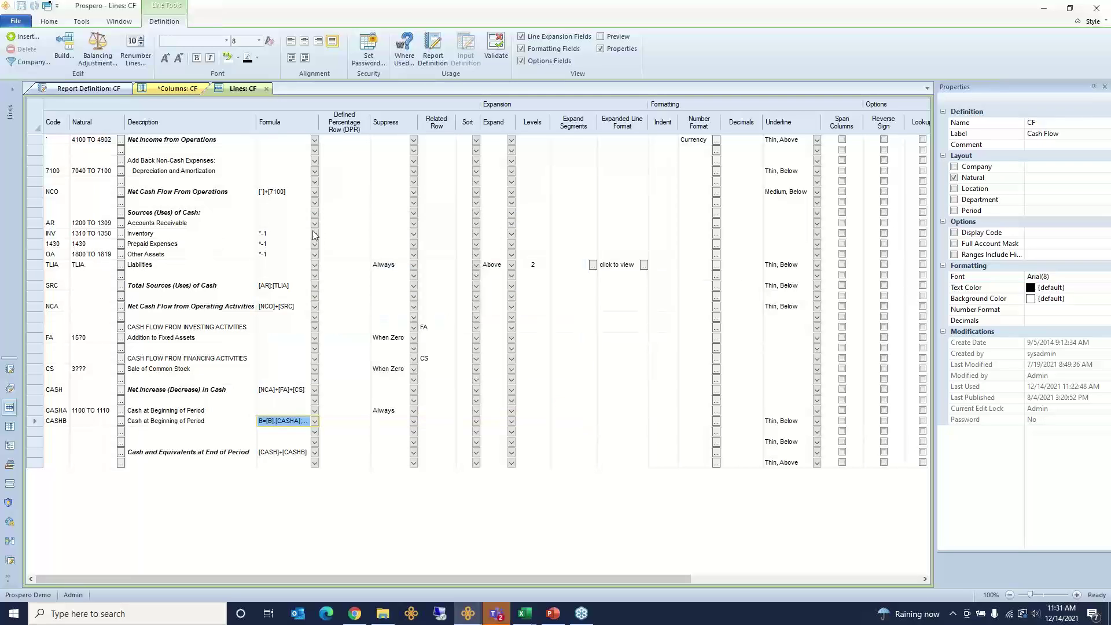
Check the formula on the CASHB line and examine the matching columns B and E in the CF column definition
{"action": "left_click", "coordinate": [81, 89]}
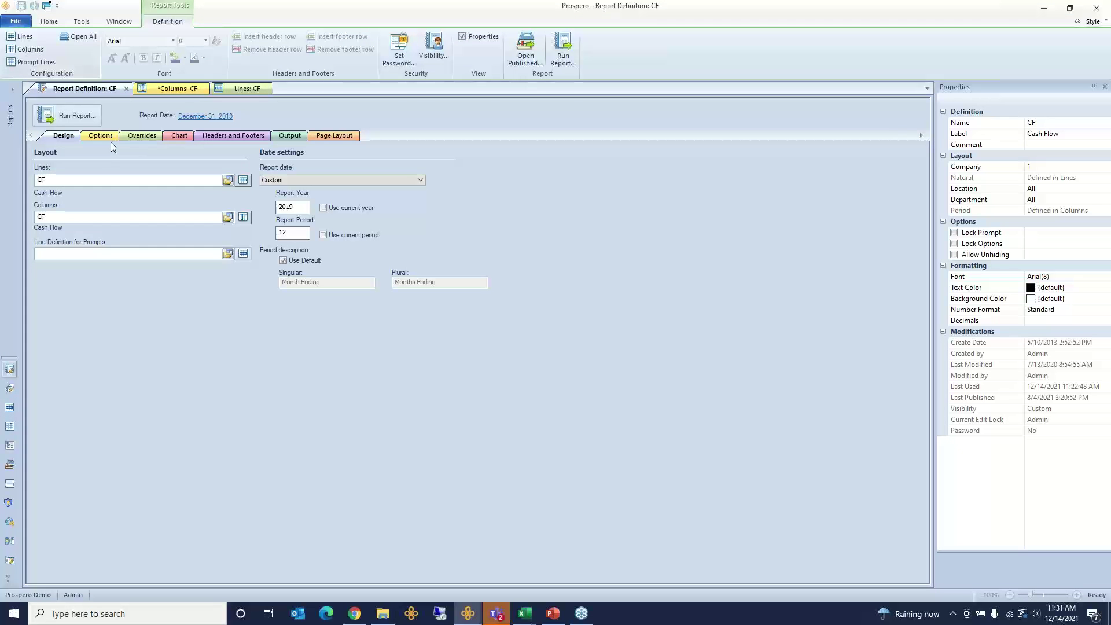
{"action": "left_click", "coordinate": [233, 90]}
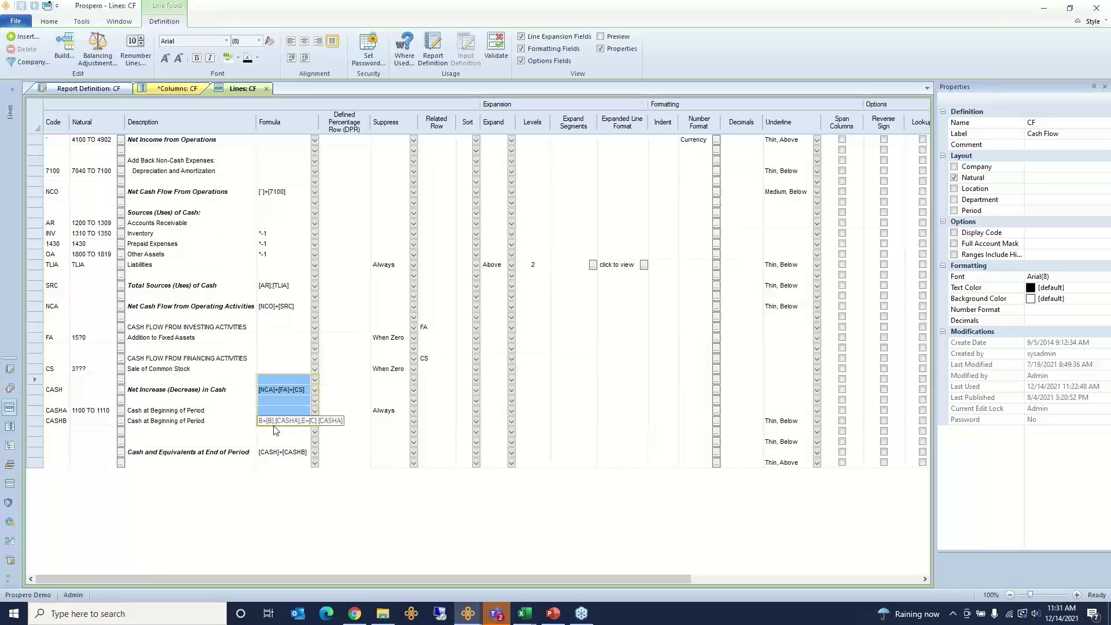
{"action": "left_click", "coordinate": [165, 90]}
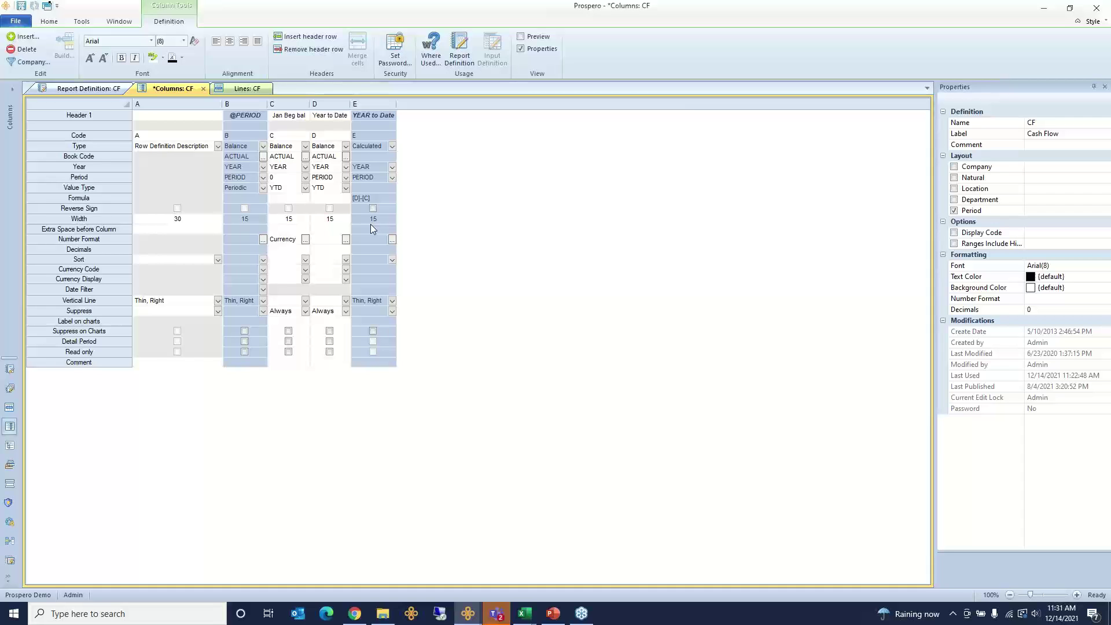
Examine the Calculation order choices in the CF report options, keeping Columns first, and reselect the CASHB line's formula
{"action": "left_click", "coordinate": [100, 91]}
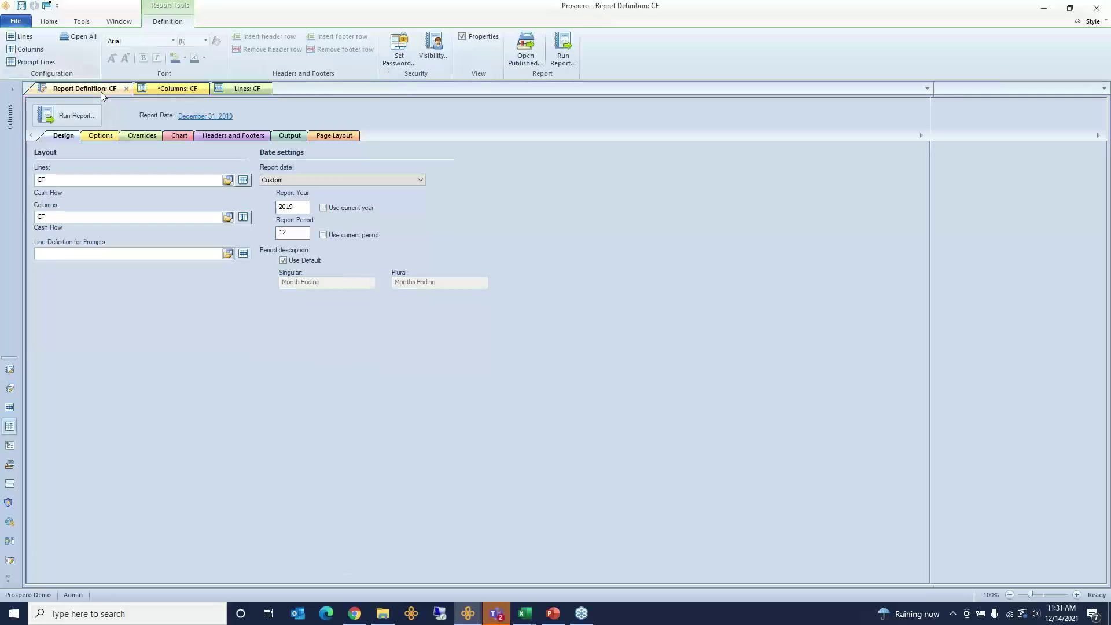
{"action": "left_click", "coordinate": [107, 137]}
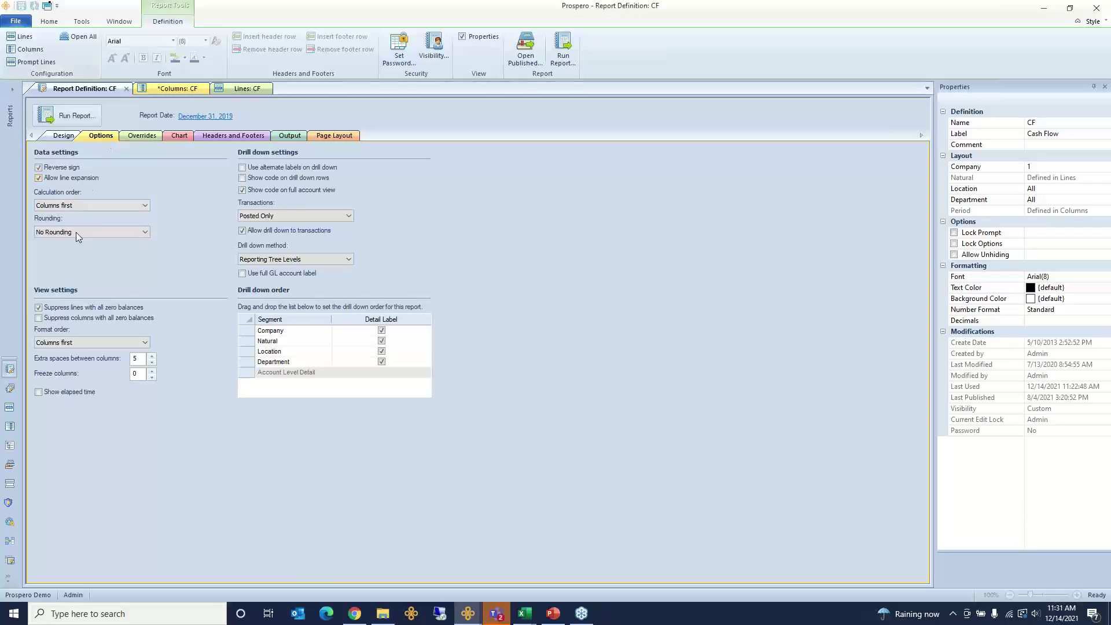
{"action": "left_click", "coordinate": [82, 201]}
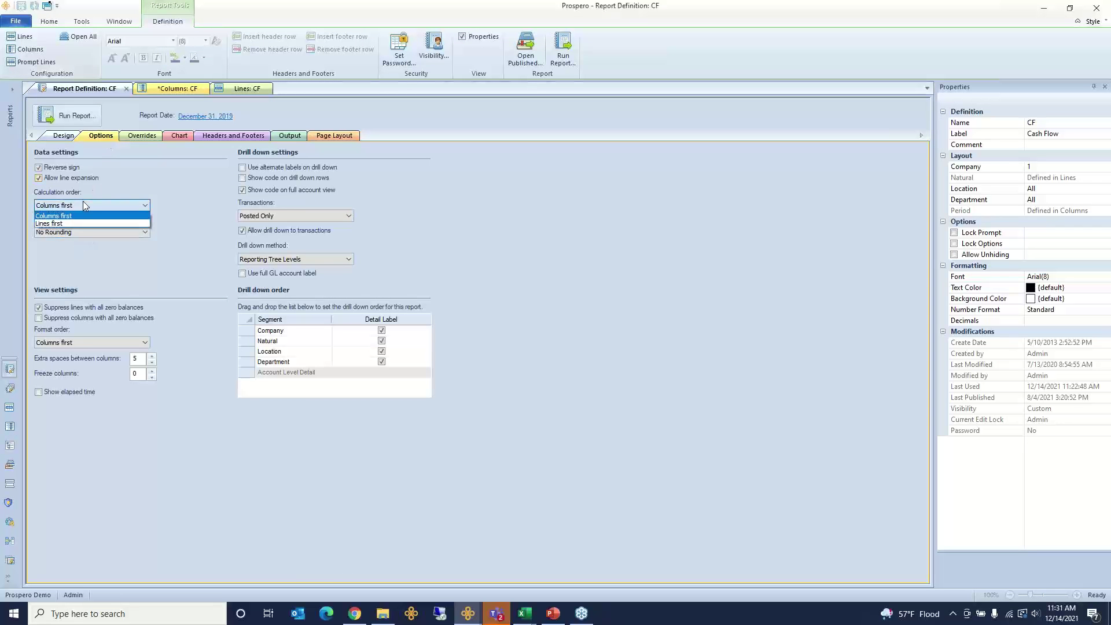
{"action": "left_click", "coordinate": [103, 175]}
{"action": "left_click", "coordinate": [64, 136]}
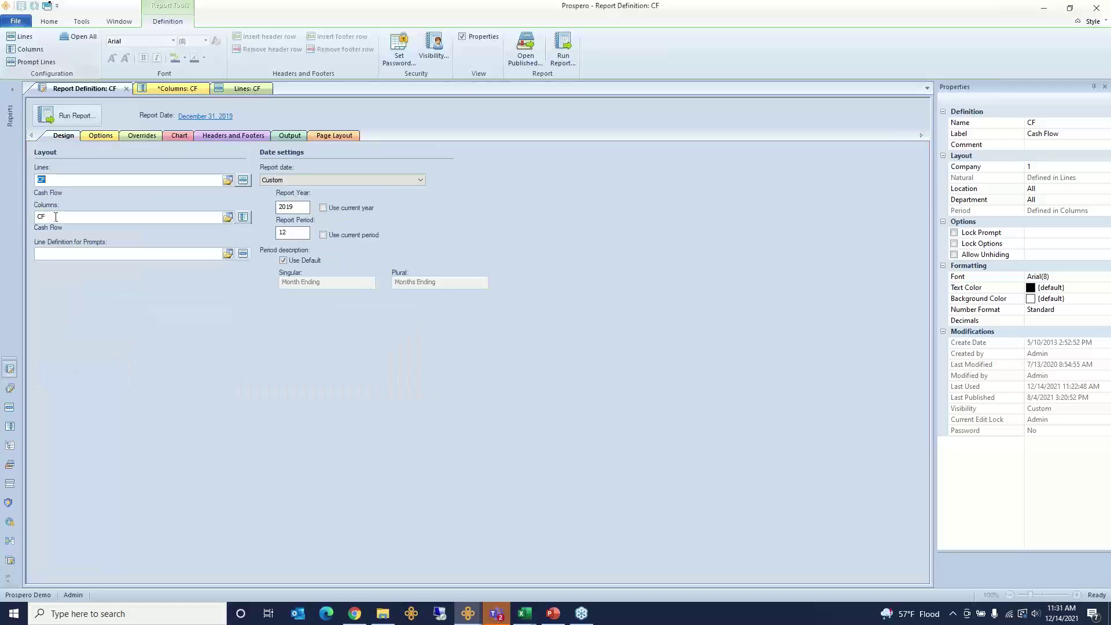
{"action": "left_click", "coordinate": [89, 138]}
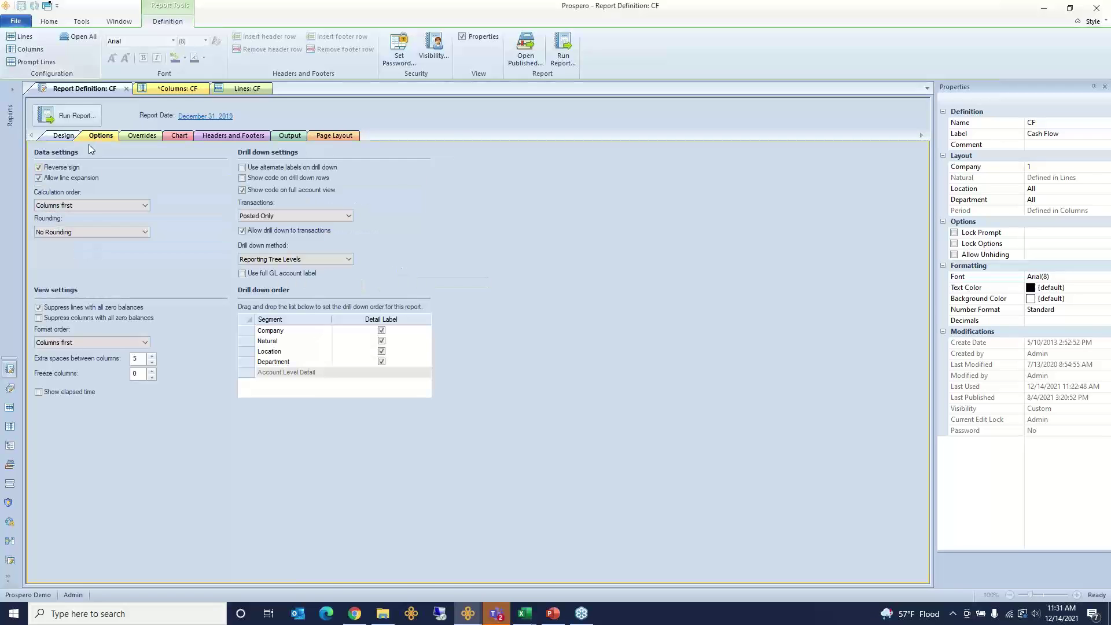
{"action": "left_click", "coordinate": [67, 207]}
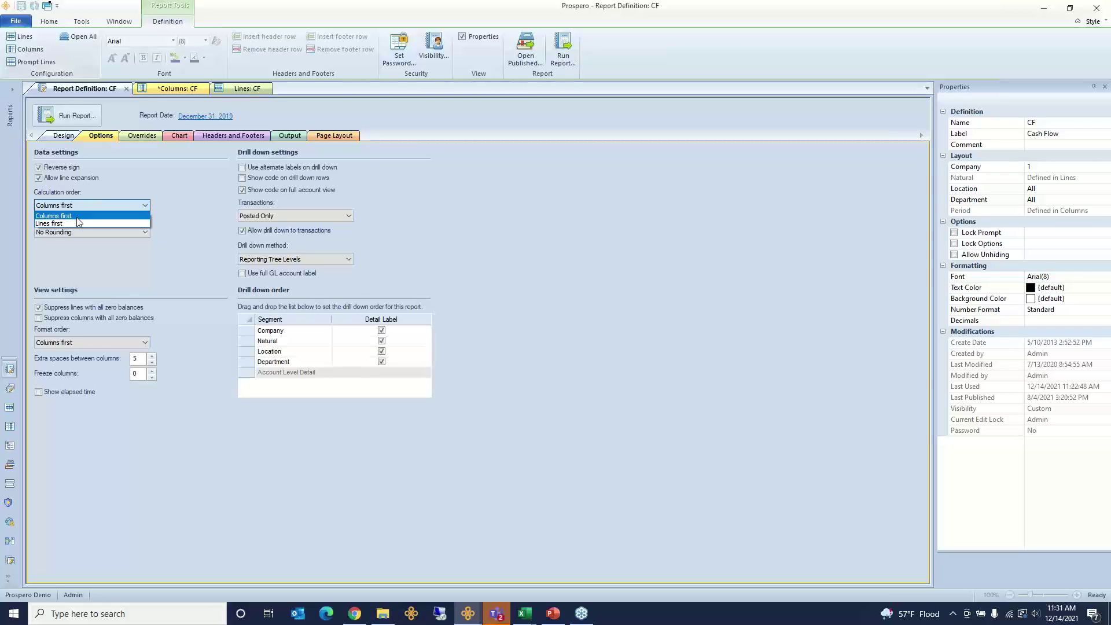
{"action": "left_click", "coordinate": [77, 218]}
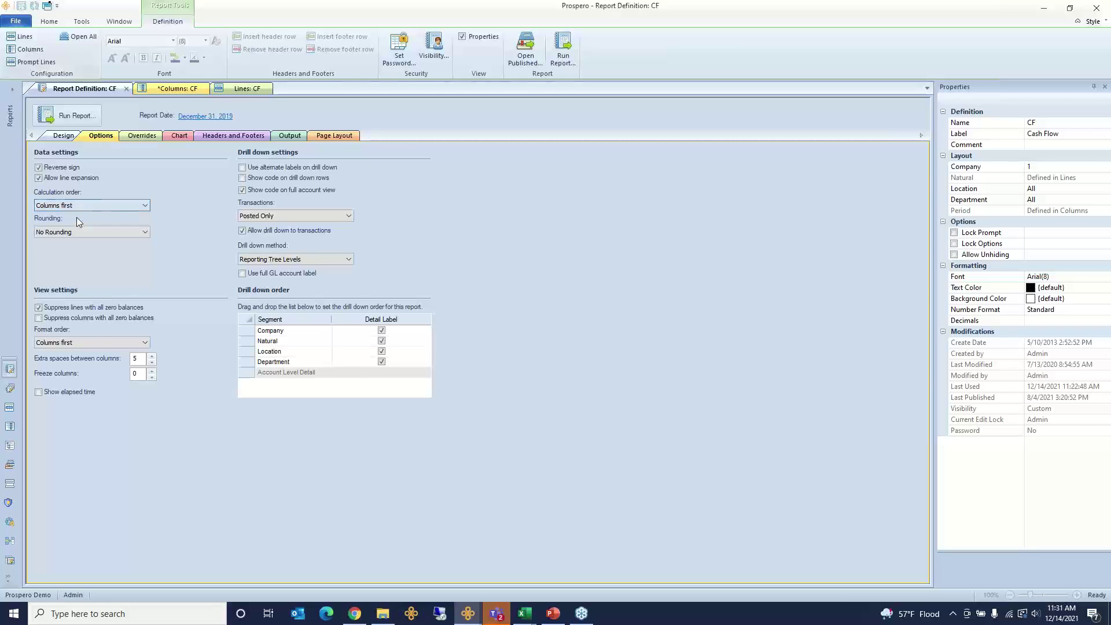
{"action": "left_click", "coordinate": [229, 90]}
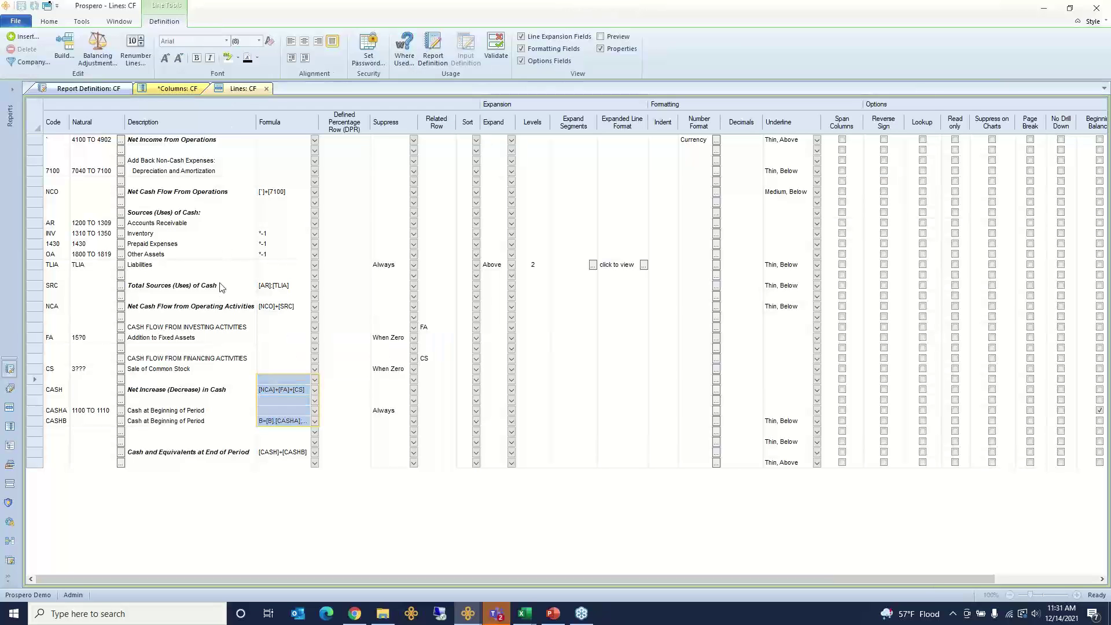
{"action": "left_click", "coordinate": [293, 422]}
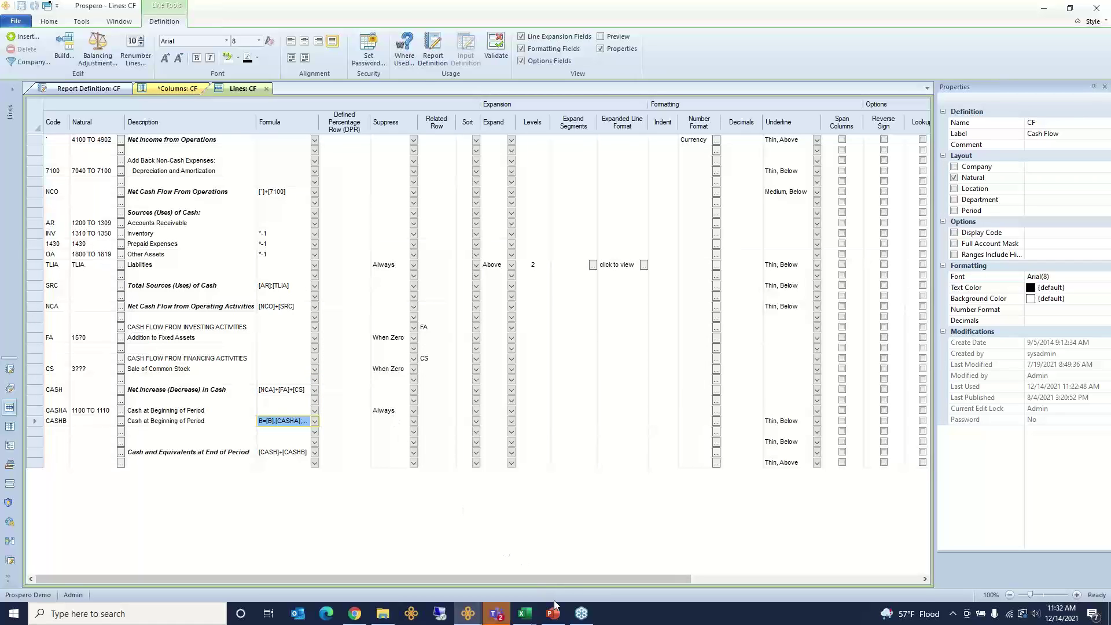
Switch to the 7 Cool Reports presentation in PowerPoint and display the Thanks for Attending questions slide, slide 15
{"action": "mouse_move", "coordinate": [554, 615]}
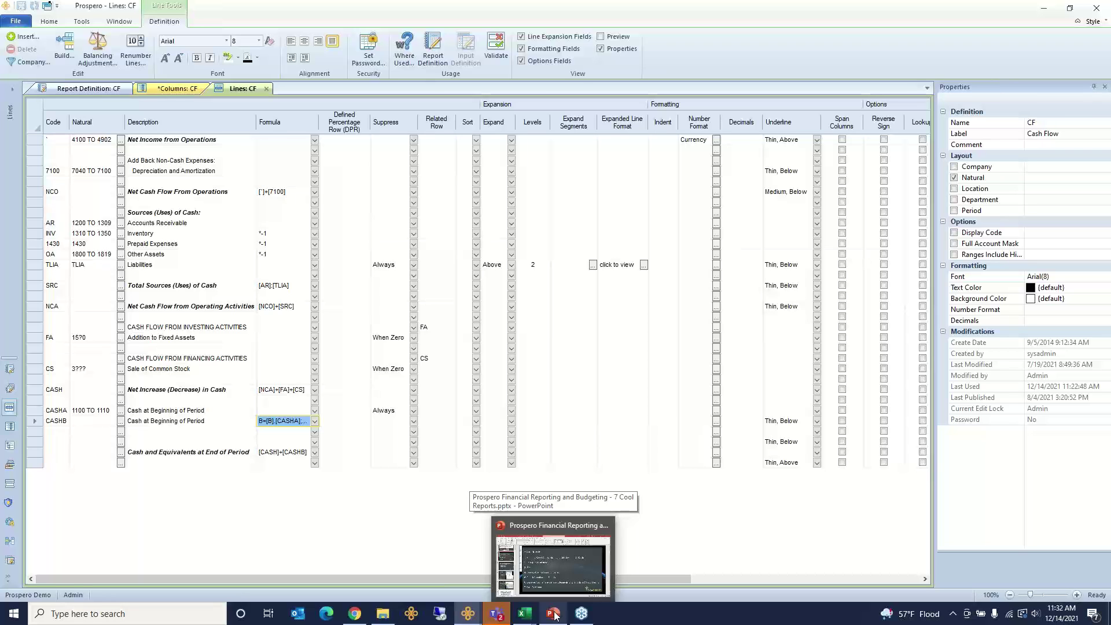
{"action": "left_click", "coordinate": [552, 566]}
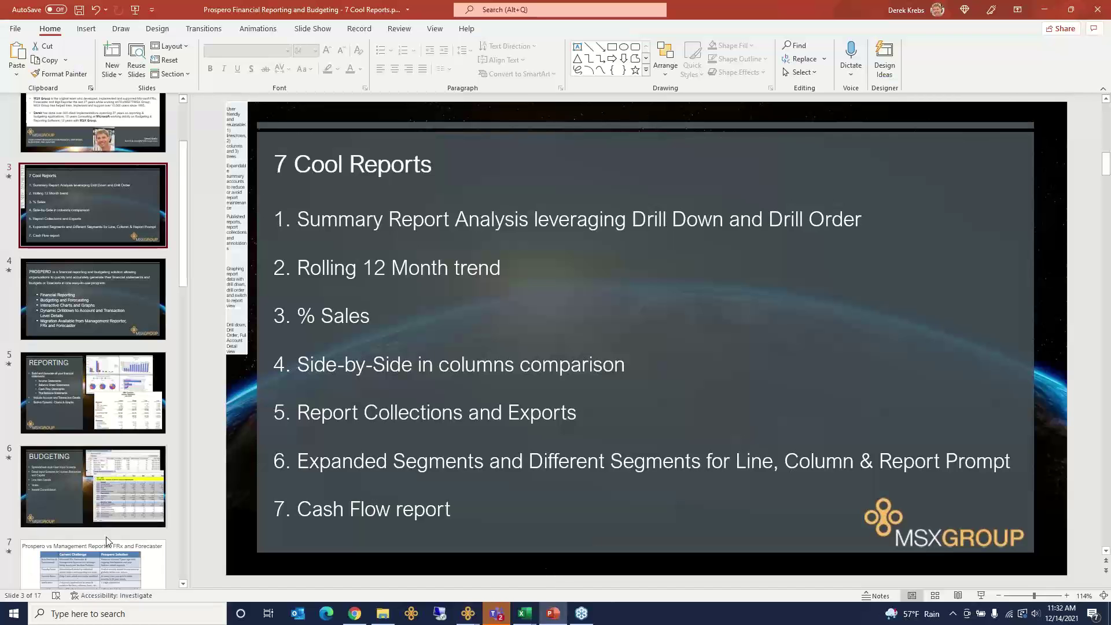
{"action": "scroll", "coordinate": [185, 571], "scroll_direction": "down", "scroll_amount": 10}
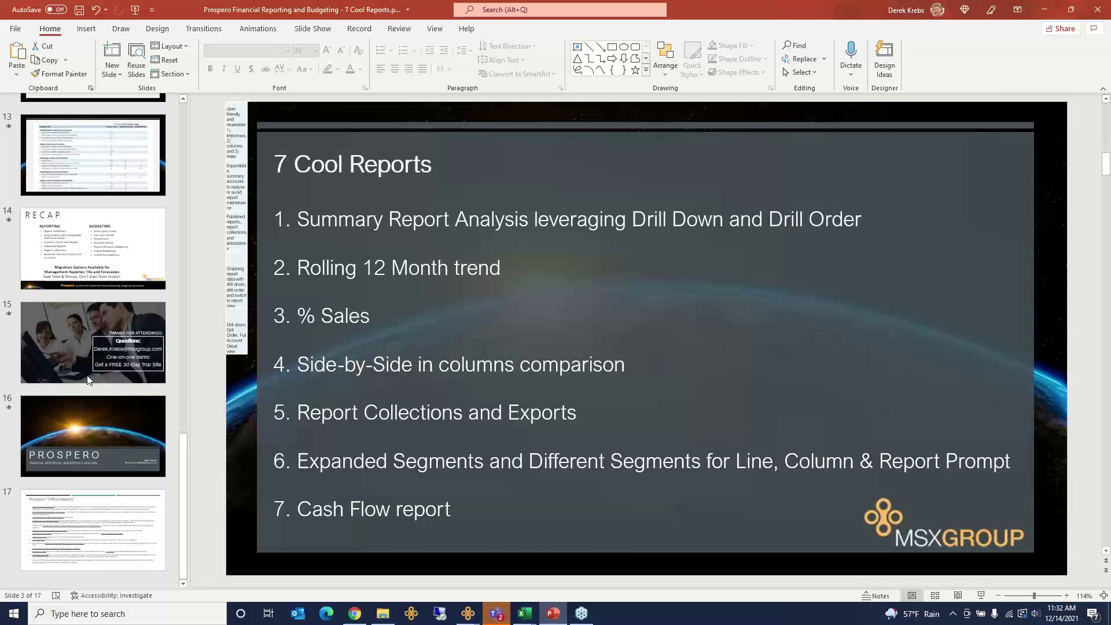
{"action": "left_click", "coordinate": [74, 369]}
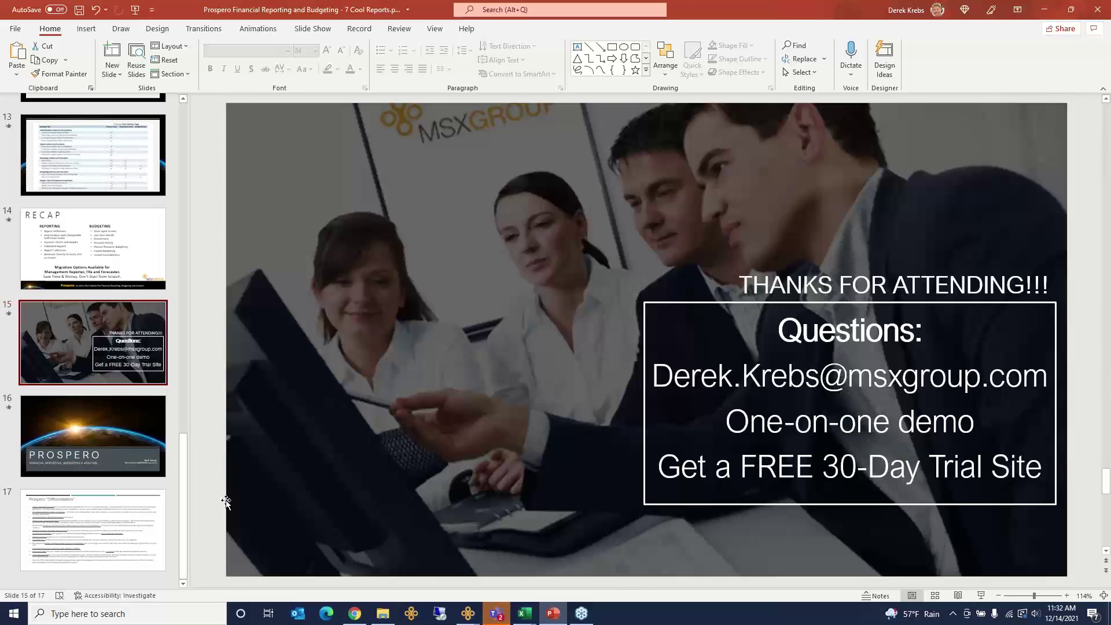